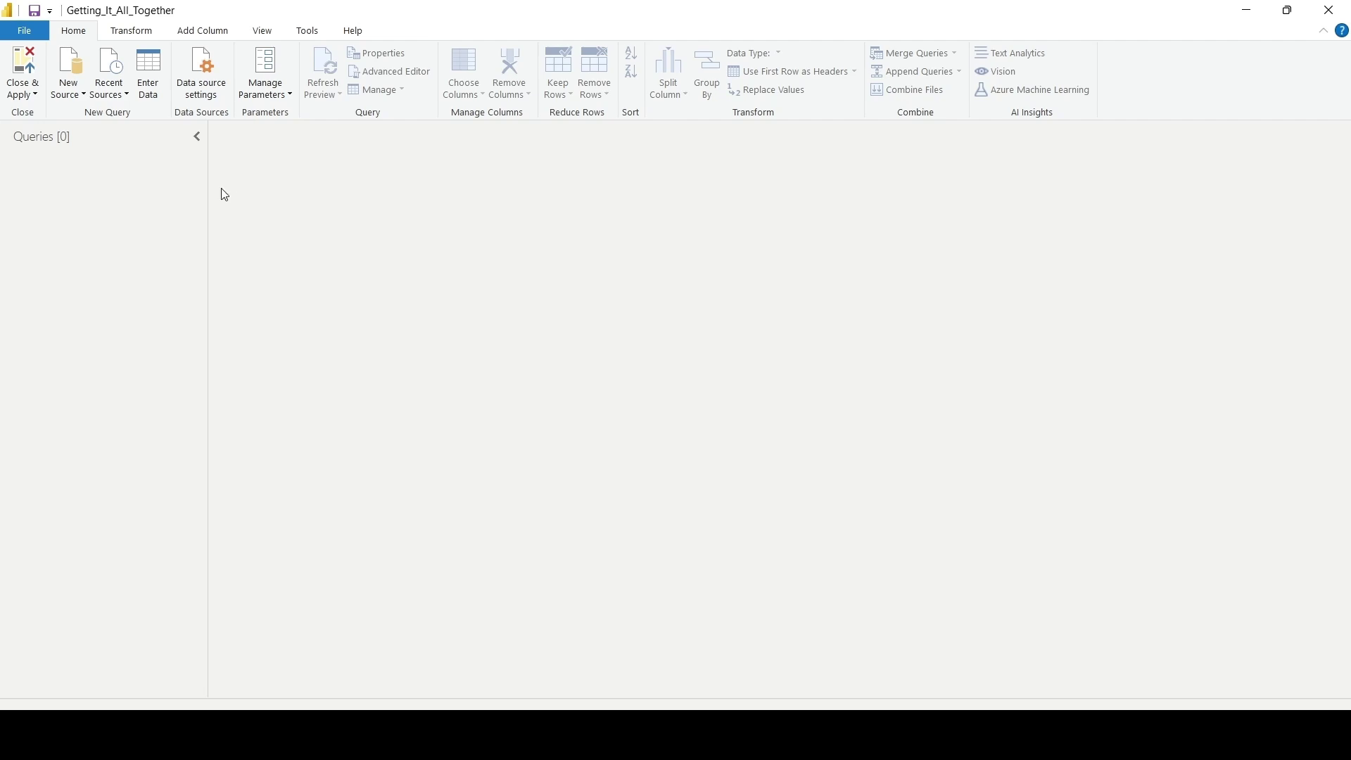
Step: Import the MavenMarket_Customers CSV file as a new query
left_click(79, 94)
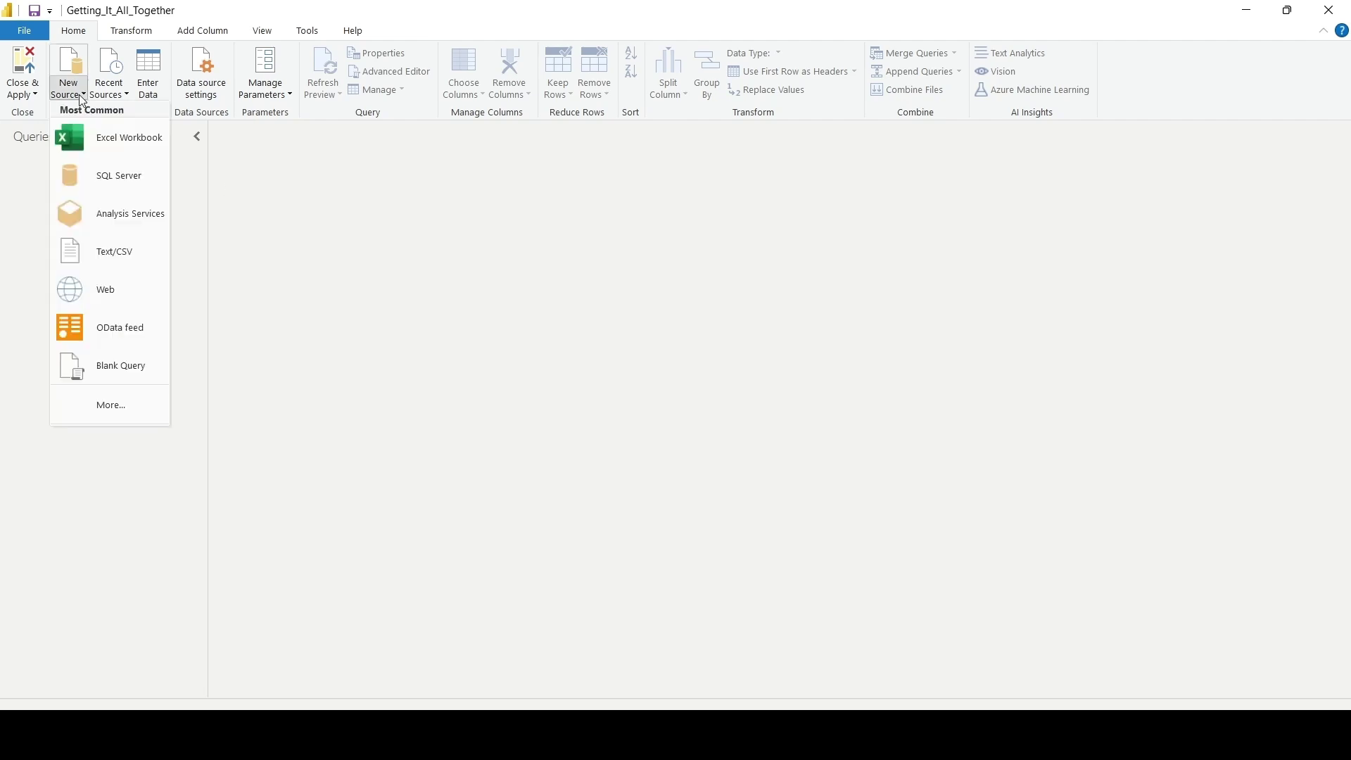
left_click(136, 269)
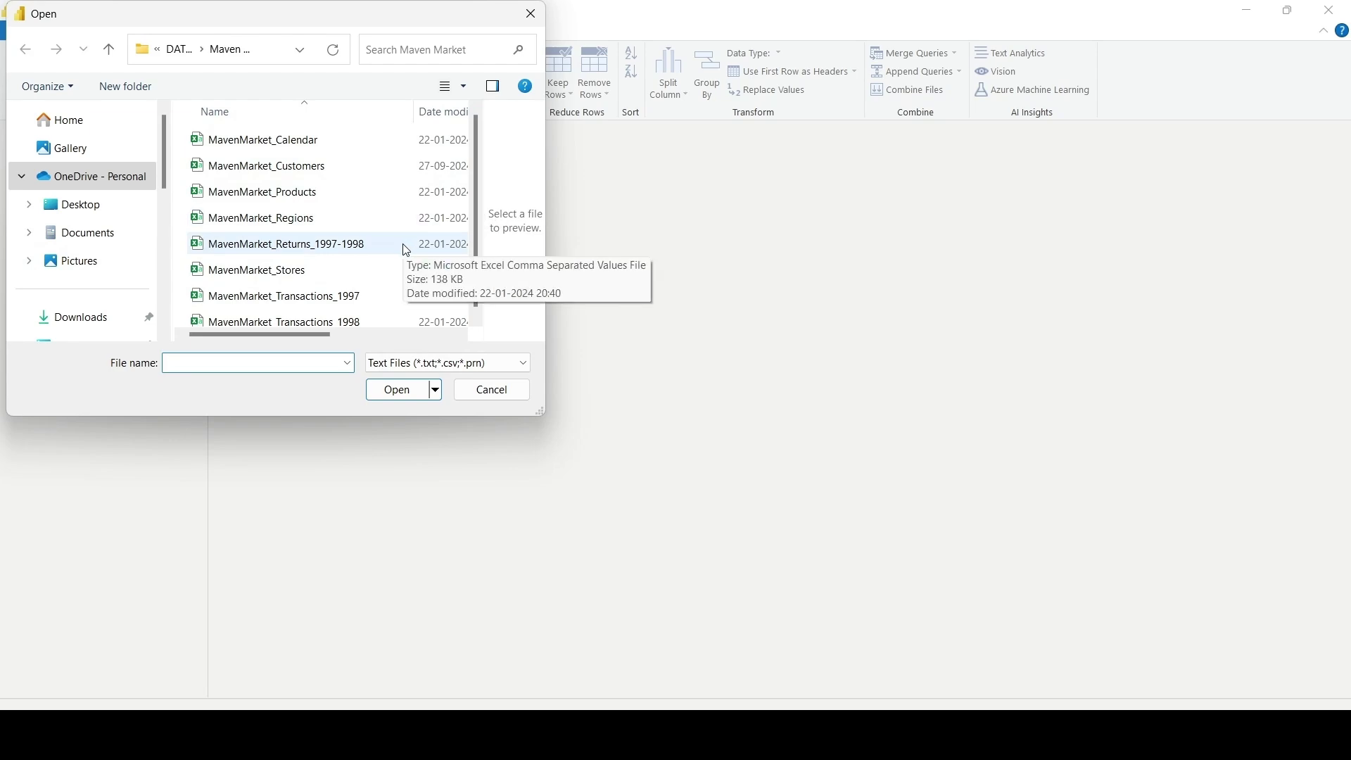
left_click(375, 171)
left_click(411, 391)
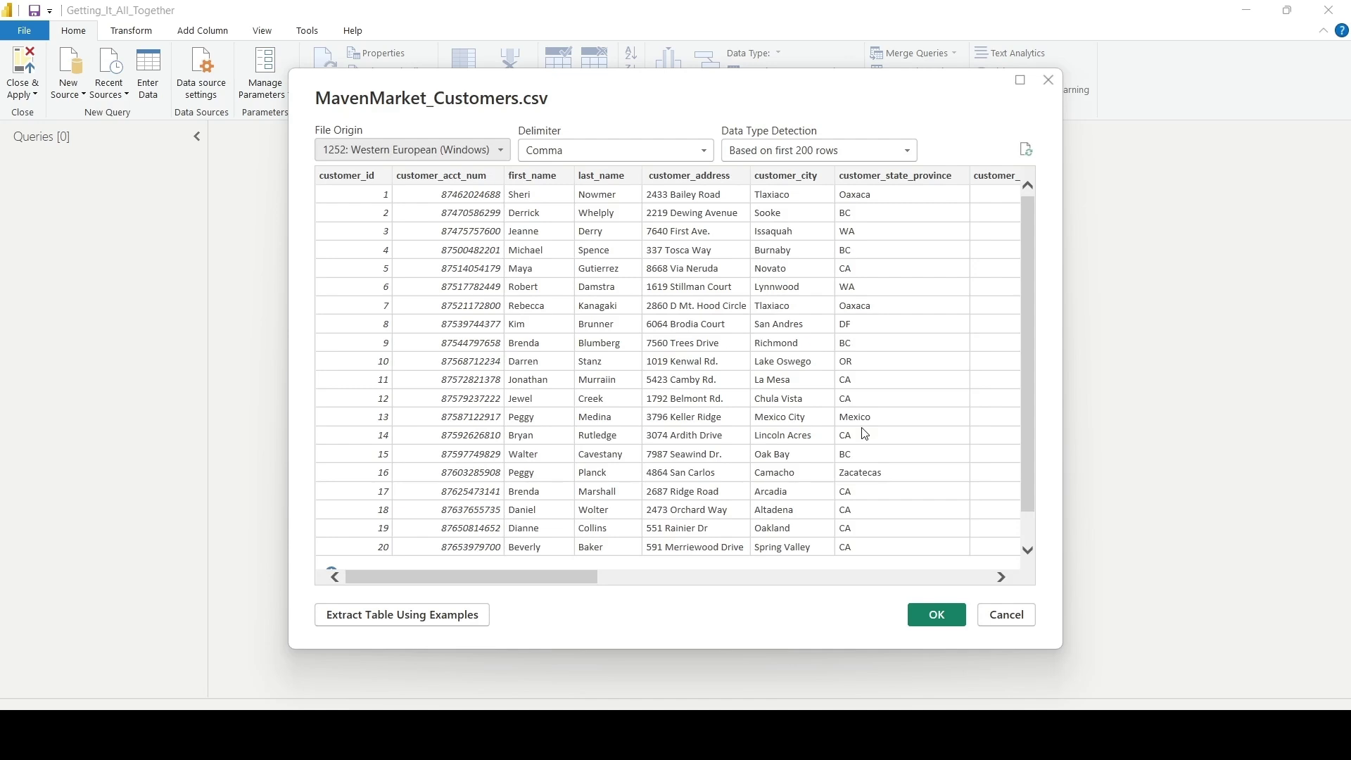
left_click(927, 620)
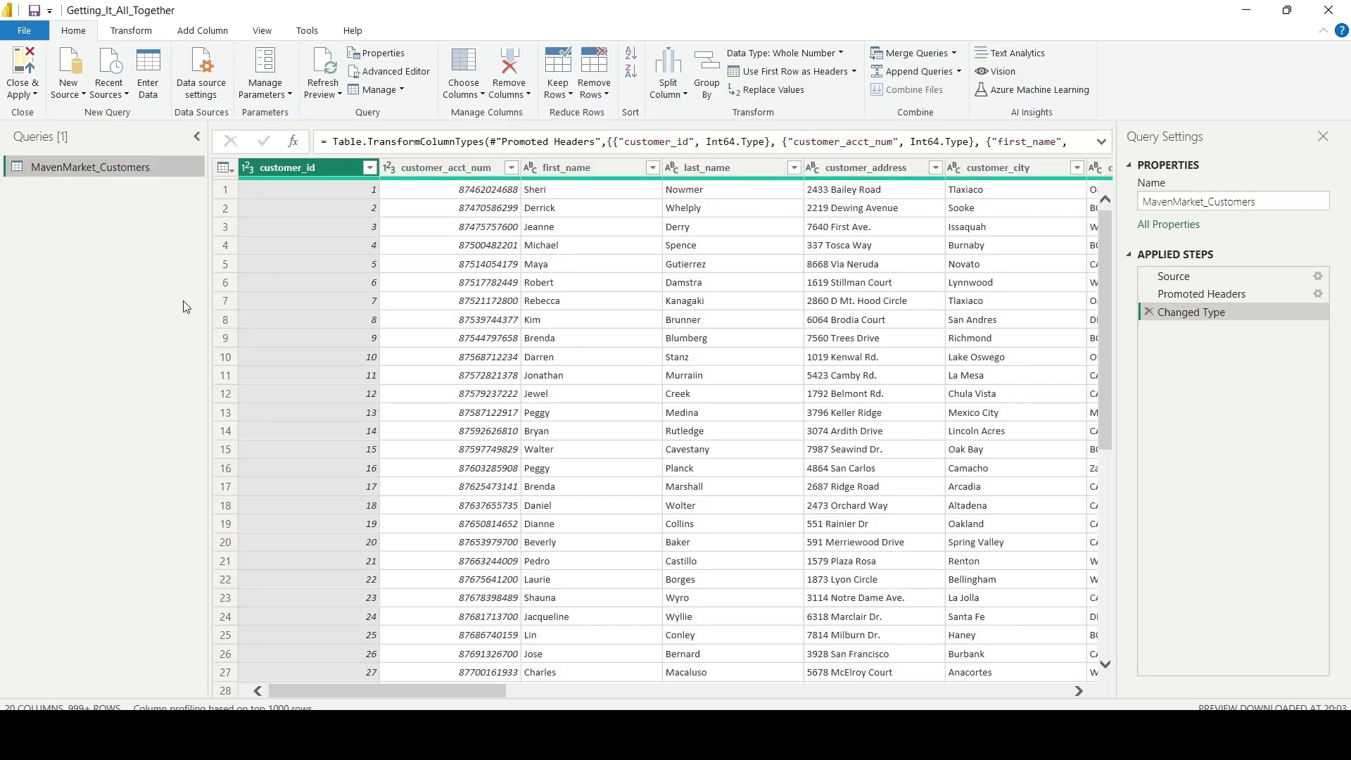
Step: Import the MavenMarket_Products CSV file as a new query
left_click(77, 99)
left_click(123, 268)
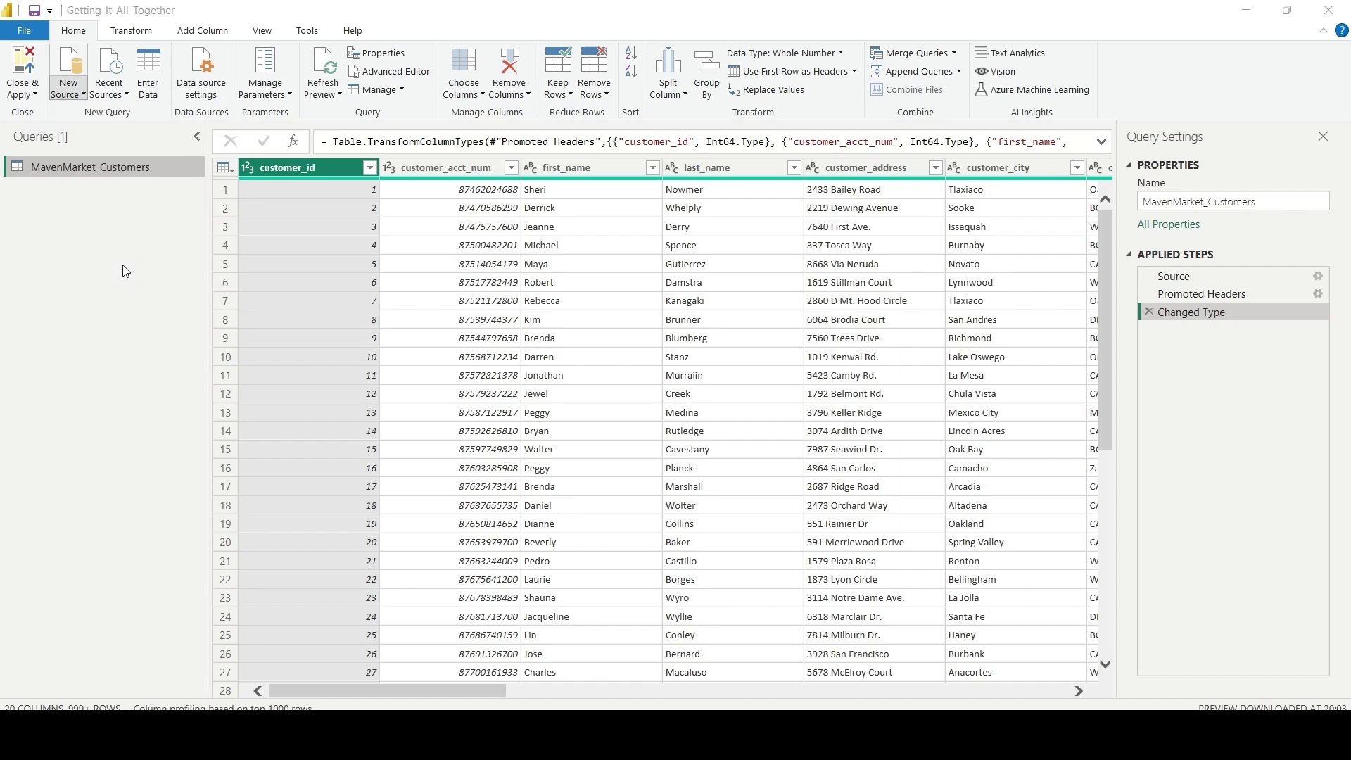
left_click(314, 197)
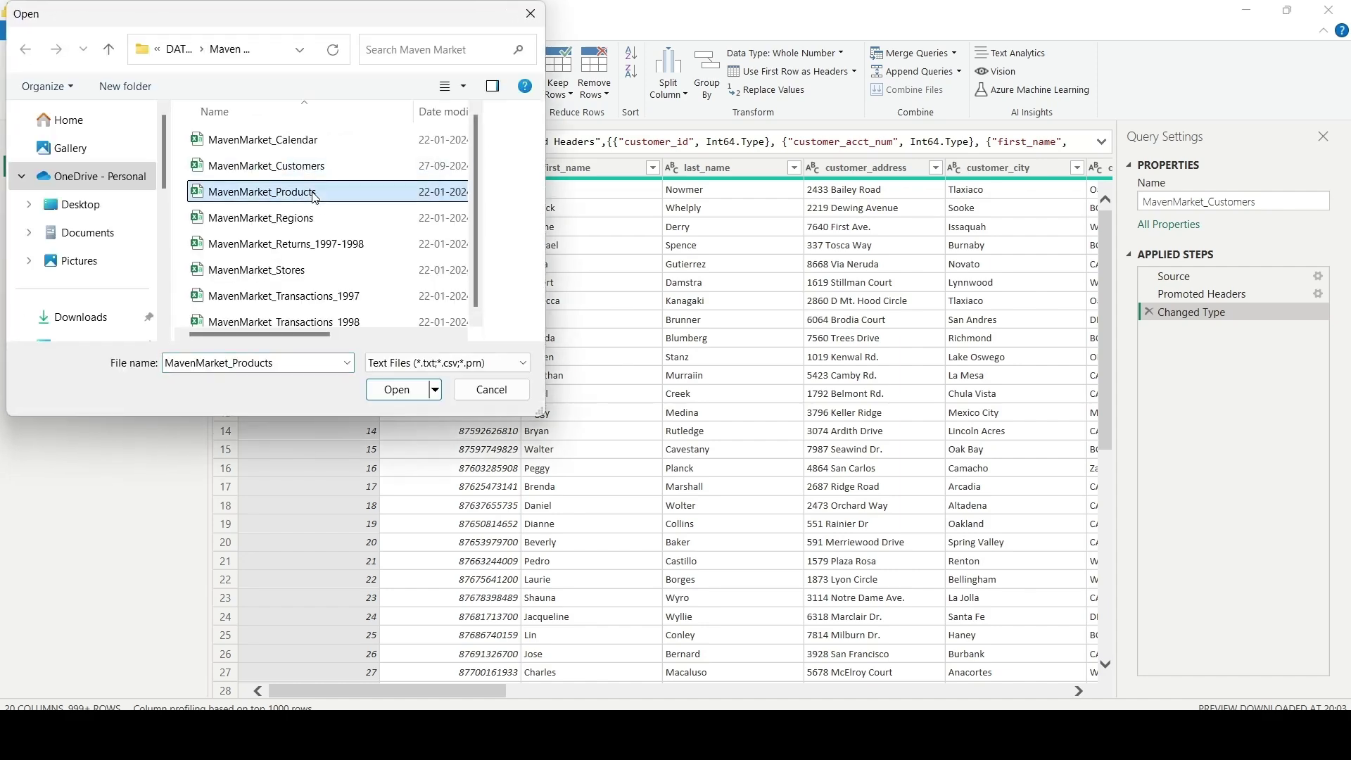
double_click(315, 194)
left_click(928, 619)
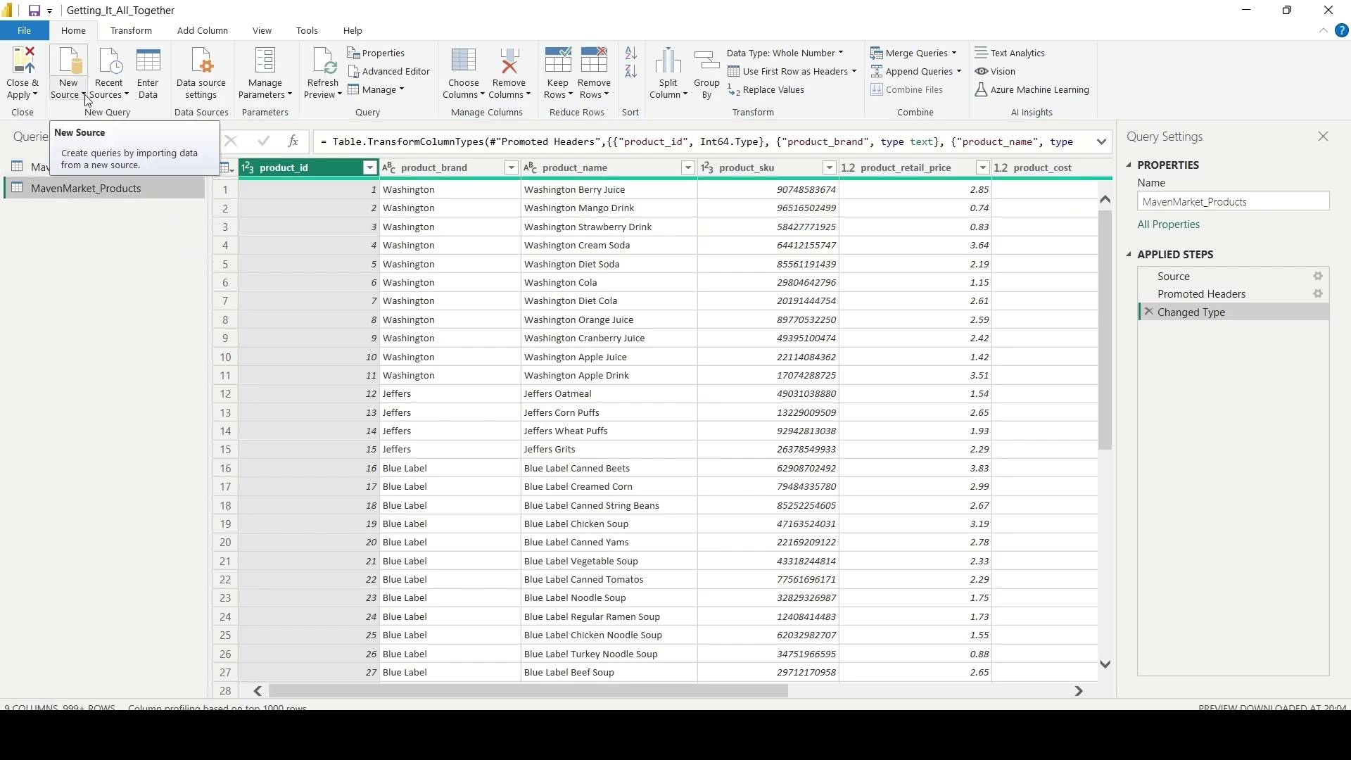
Step: Import the MavenMarket_Regions and MavenMarket_Returns_1997-1998 CSV files as new queries
left_click(86, 94)
left_click(204, 223)
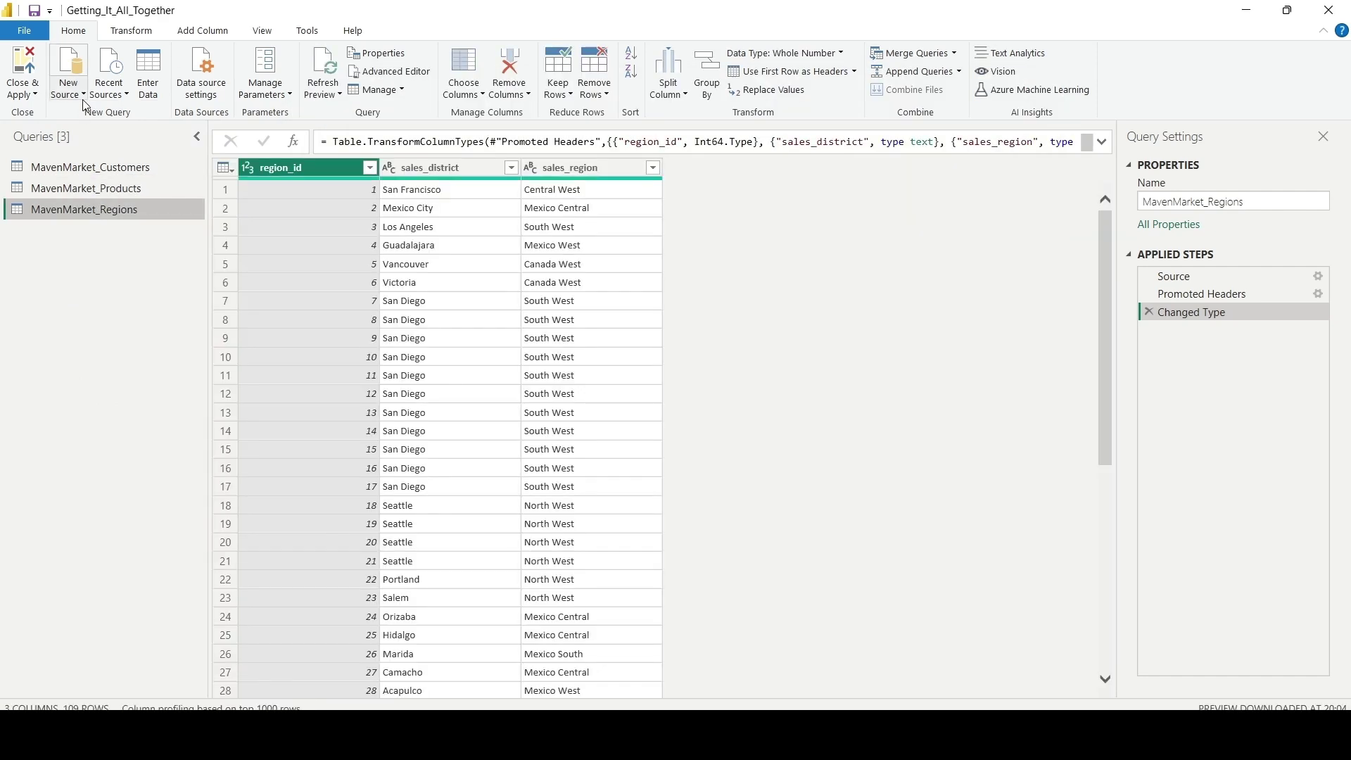
left_click(68, 79)
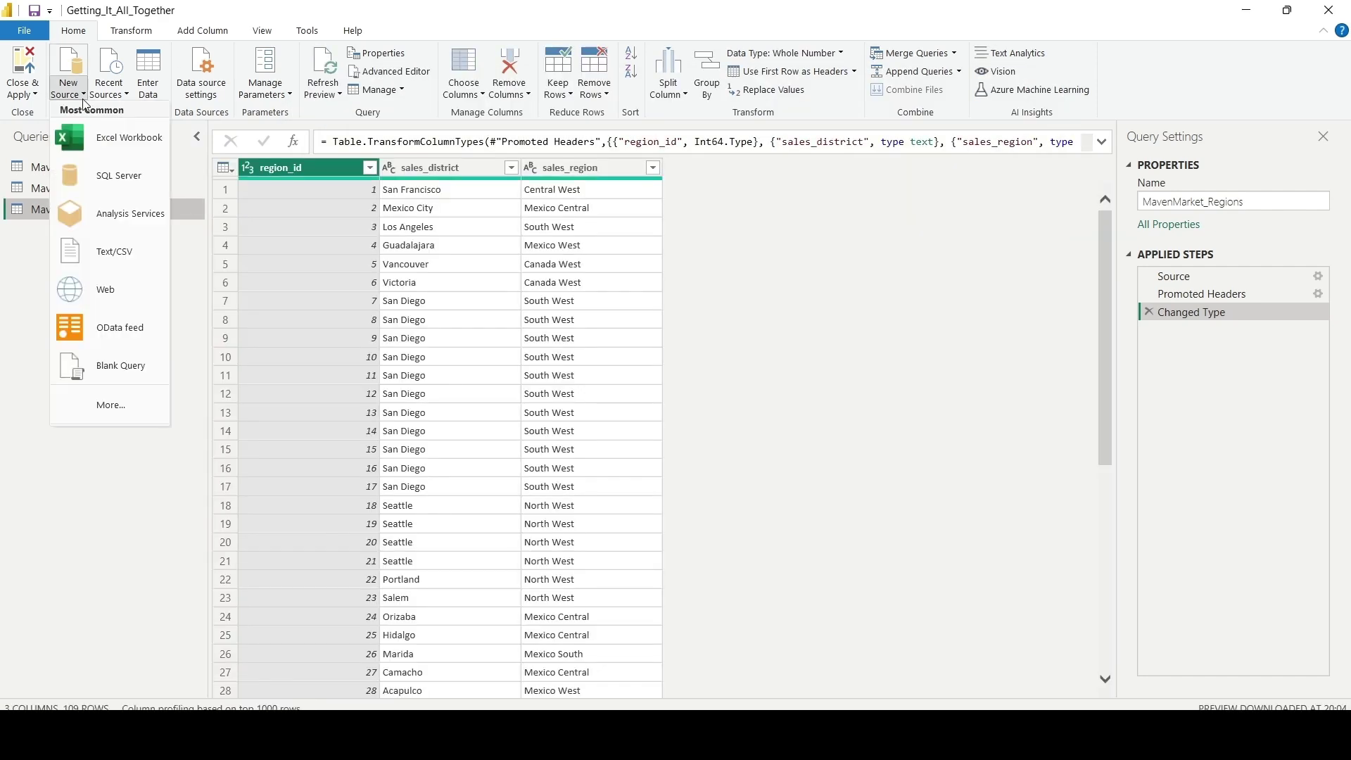
left_click(131, 252)
double_click(329, 247)
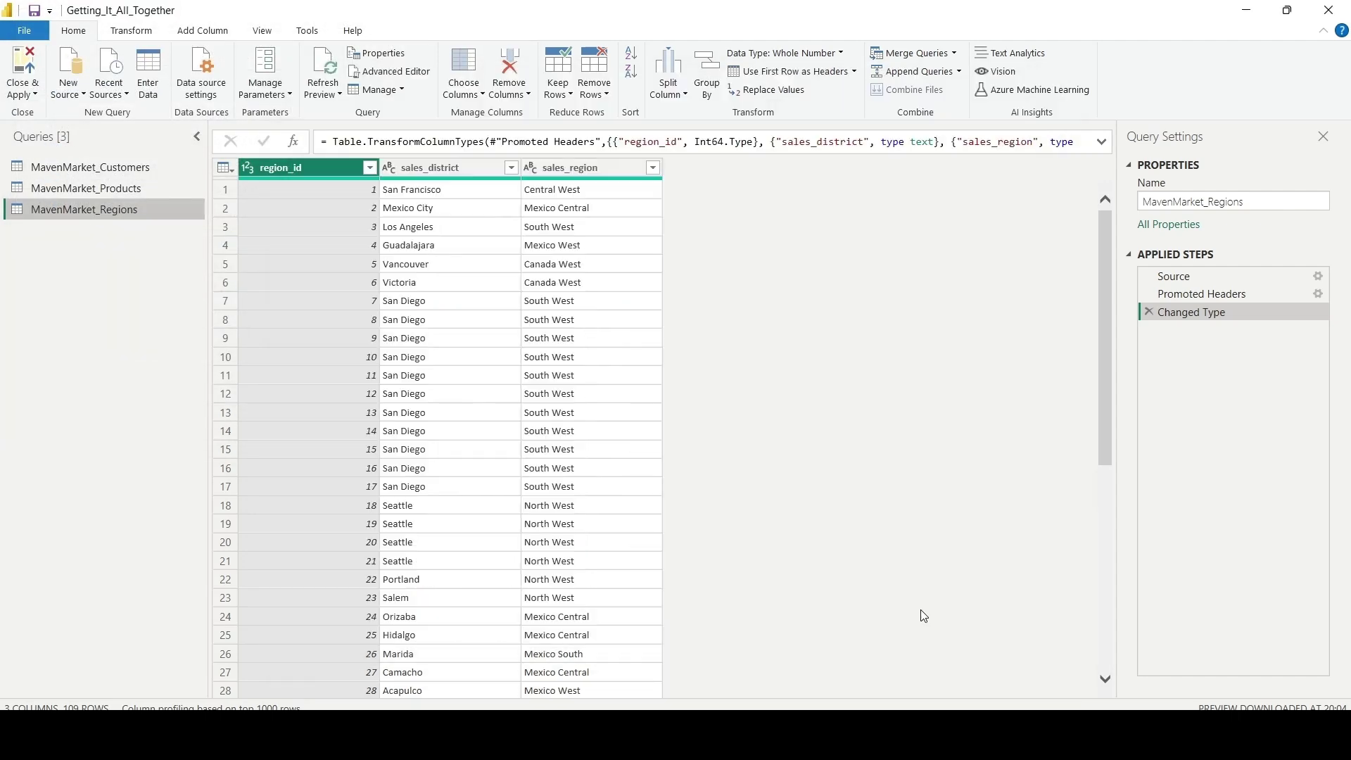
Step: Import the MavenMarket_Stores CSV file as a new query
left_click(84, 96)
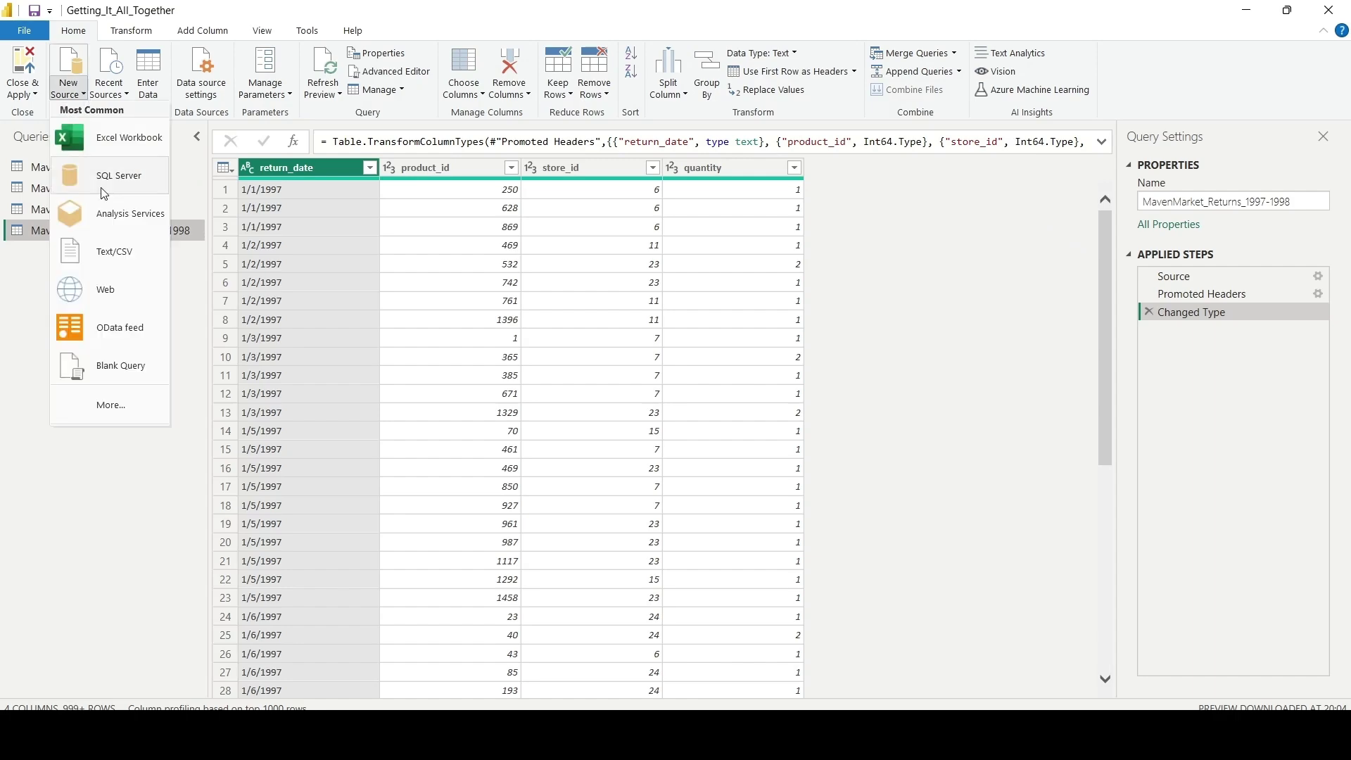
left_click(145, 259)
double_click(410, 273)
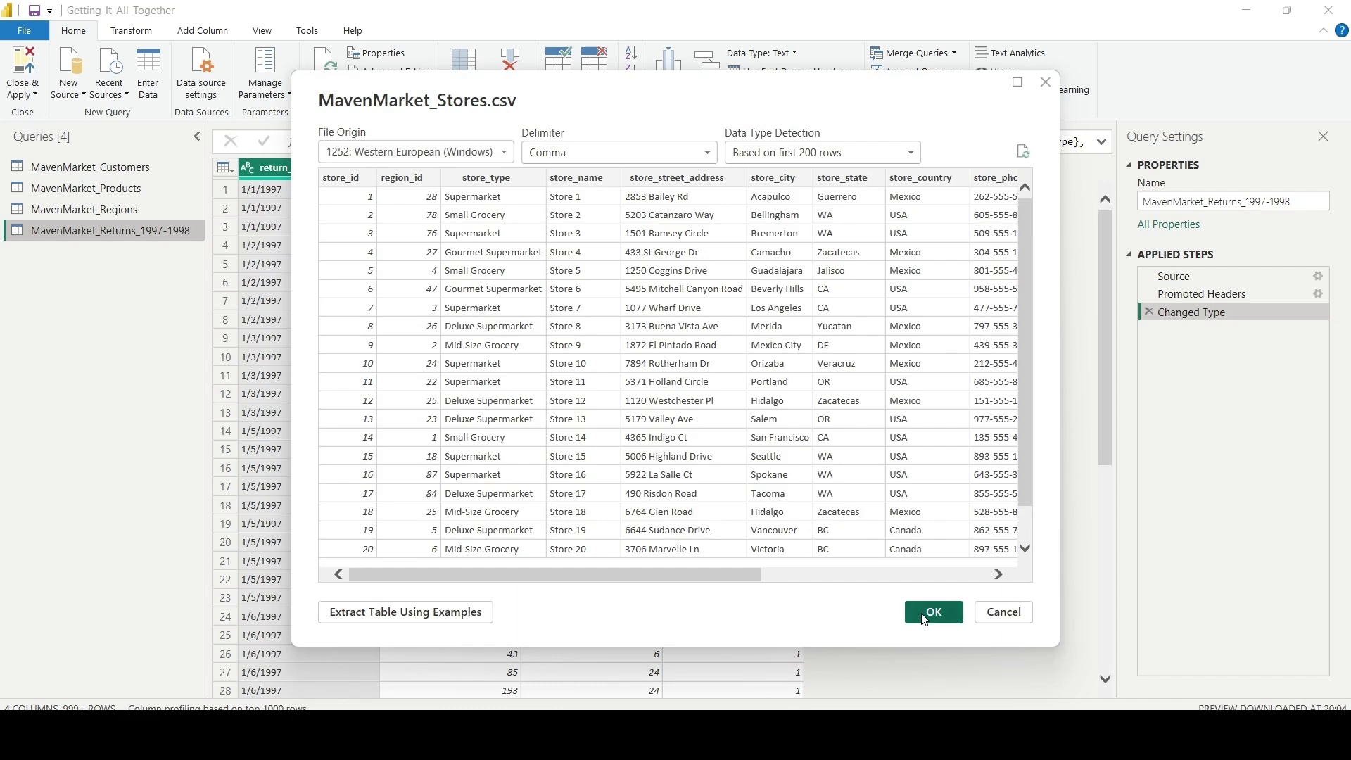
left_click(939, 612)
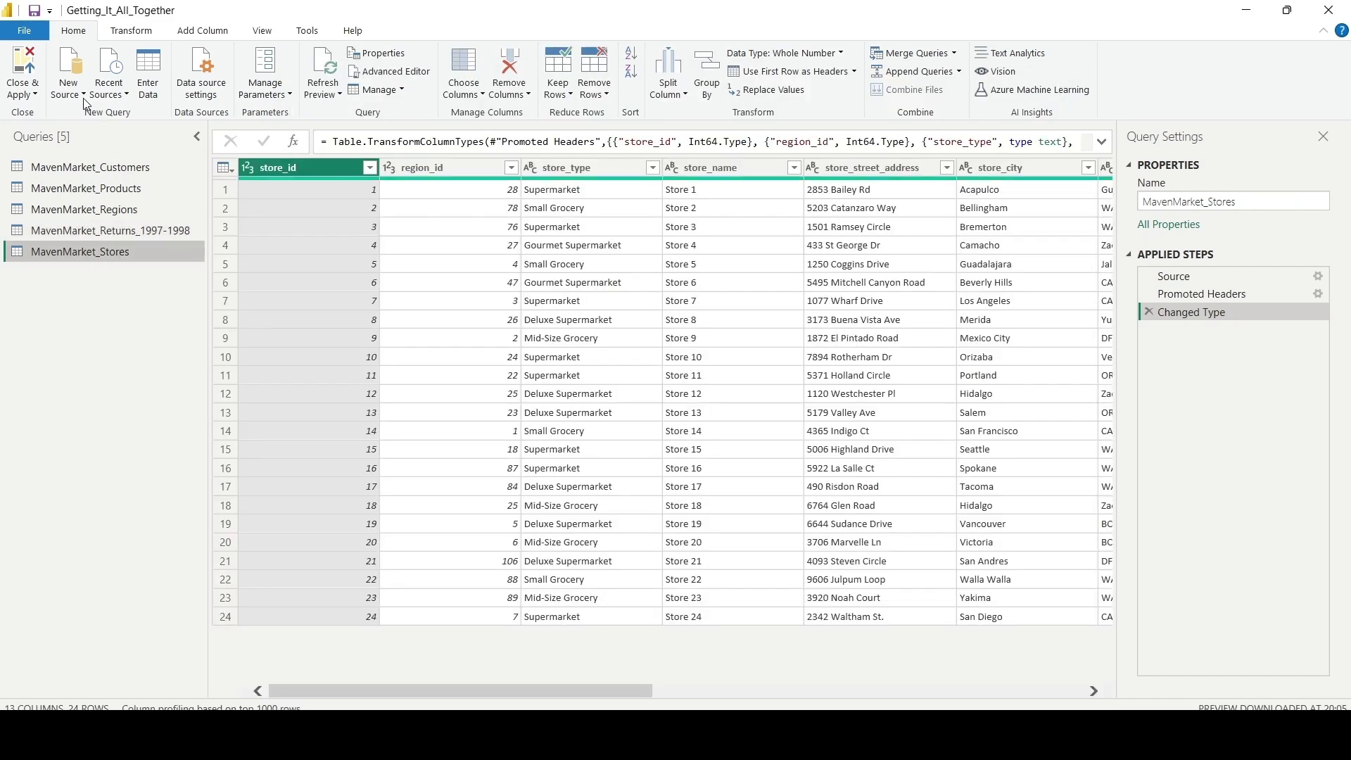
Step: Import the MavenMarket_Transactions_1997 CSV file as a new query
left_click(83, 98)
left_click(139, 256)
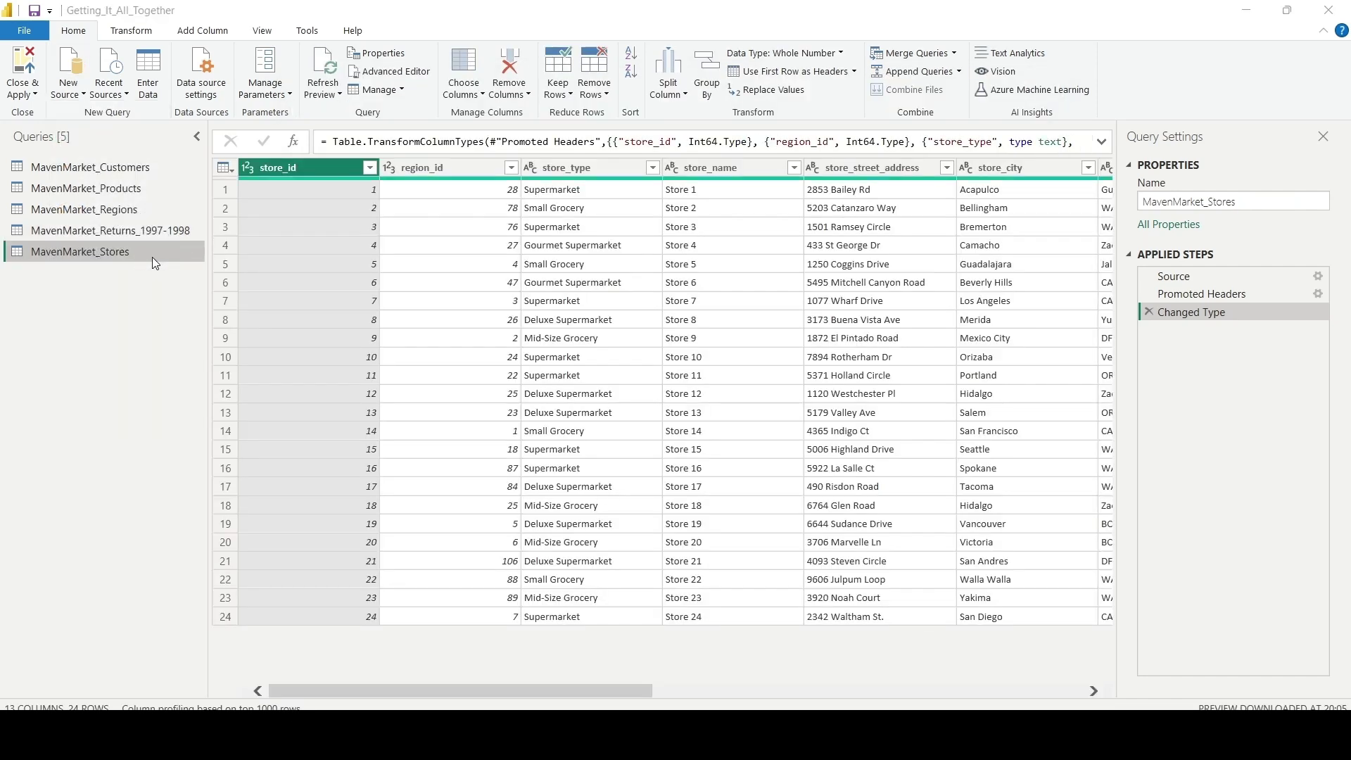
left_click(403, 298)
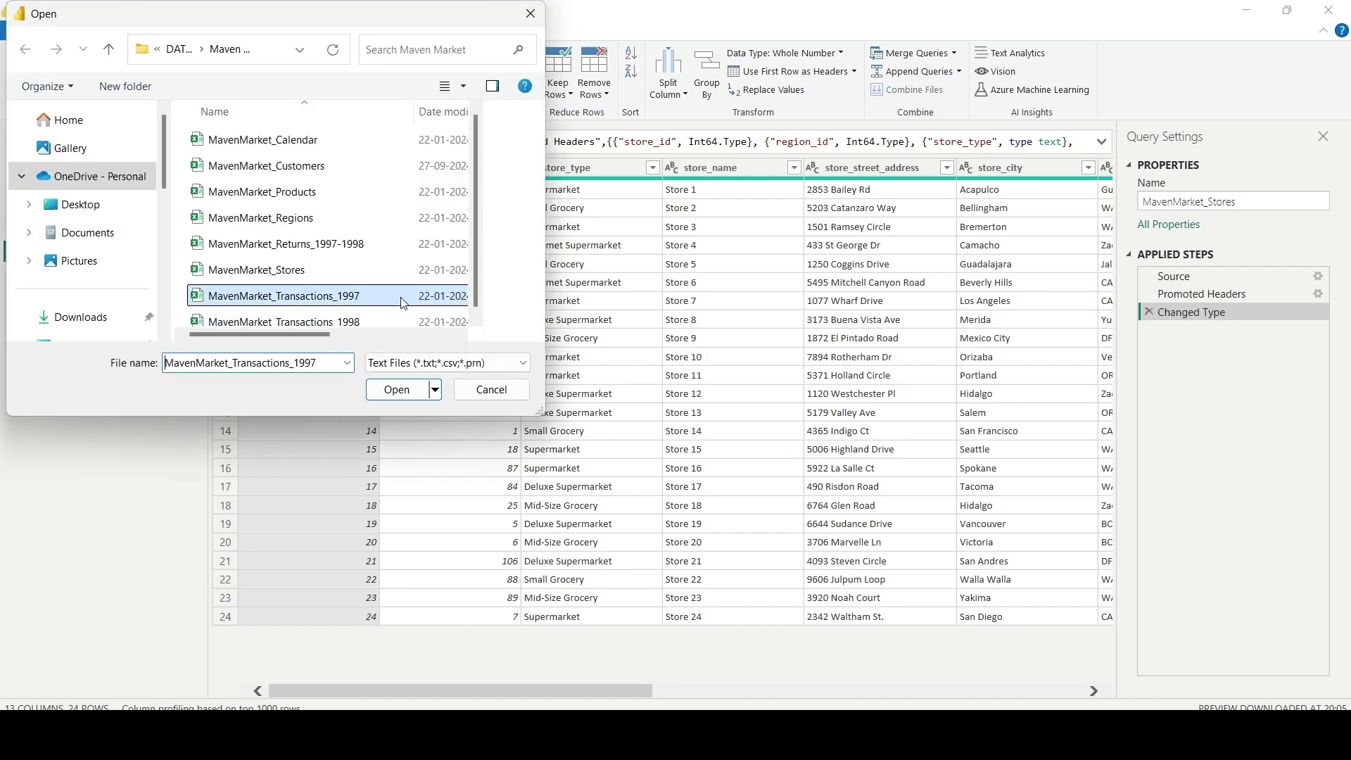
double_click(403, 298)
left_click(925, 616)
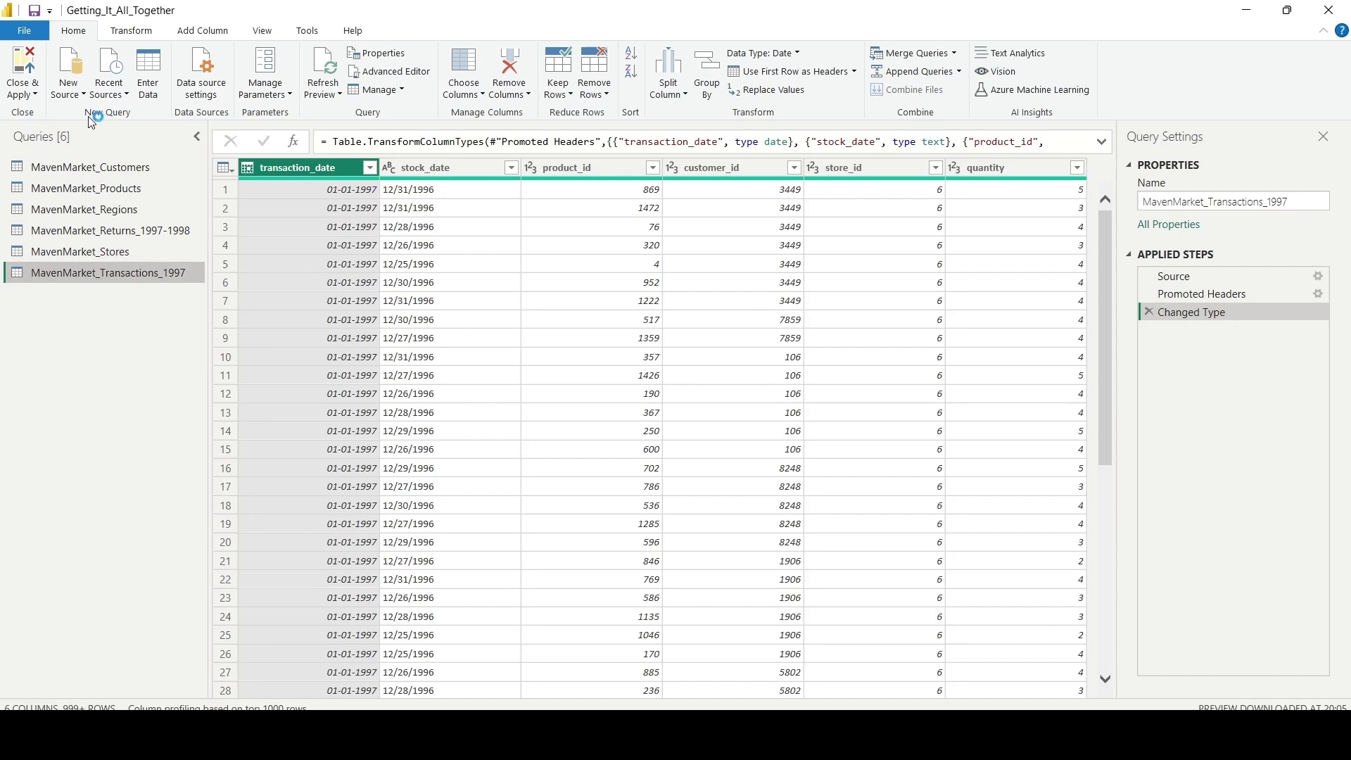
Step: Import the MavenMarket_Transactions_1998 CSV file as a new query
left_click(80, 95)
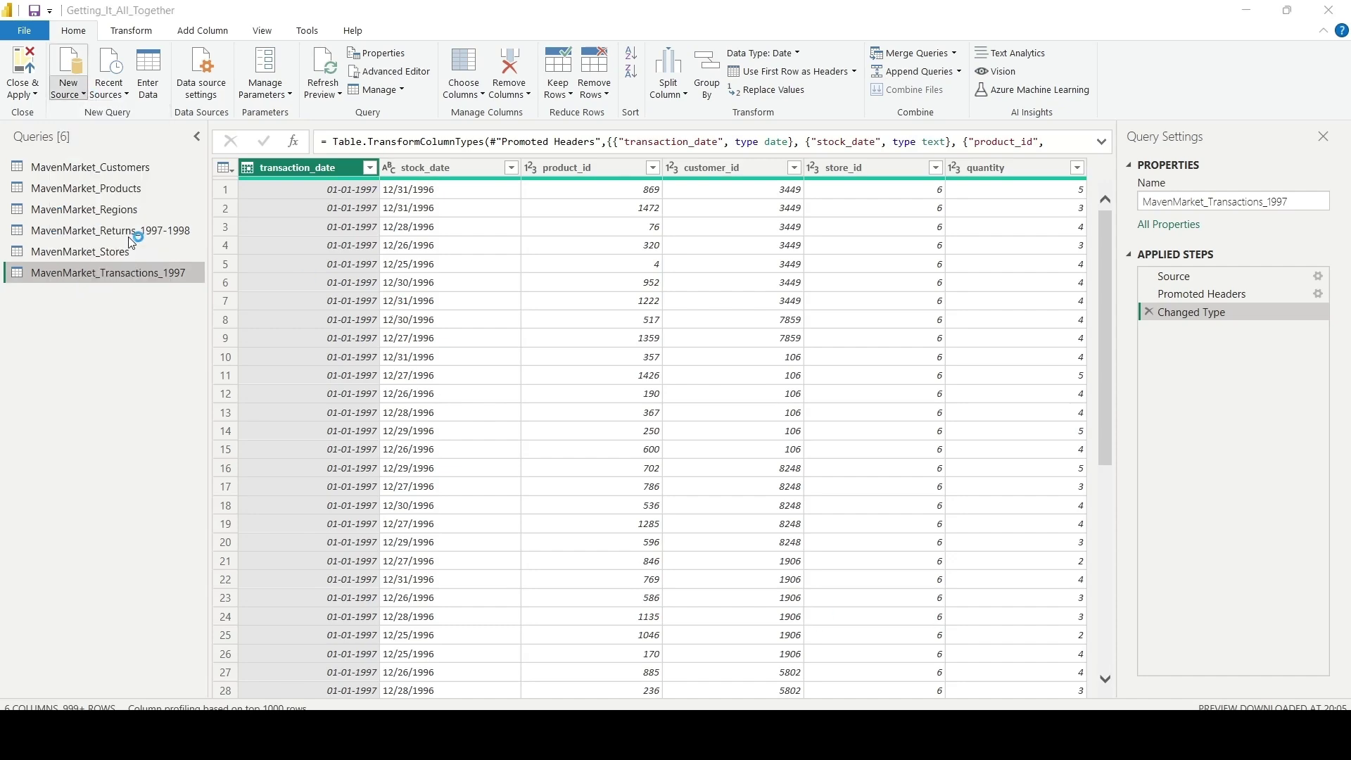
left_click(113, 252)
double_click(401, 318)
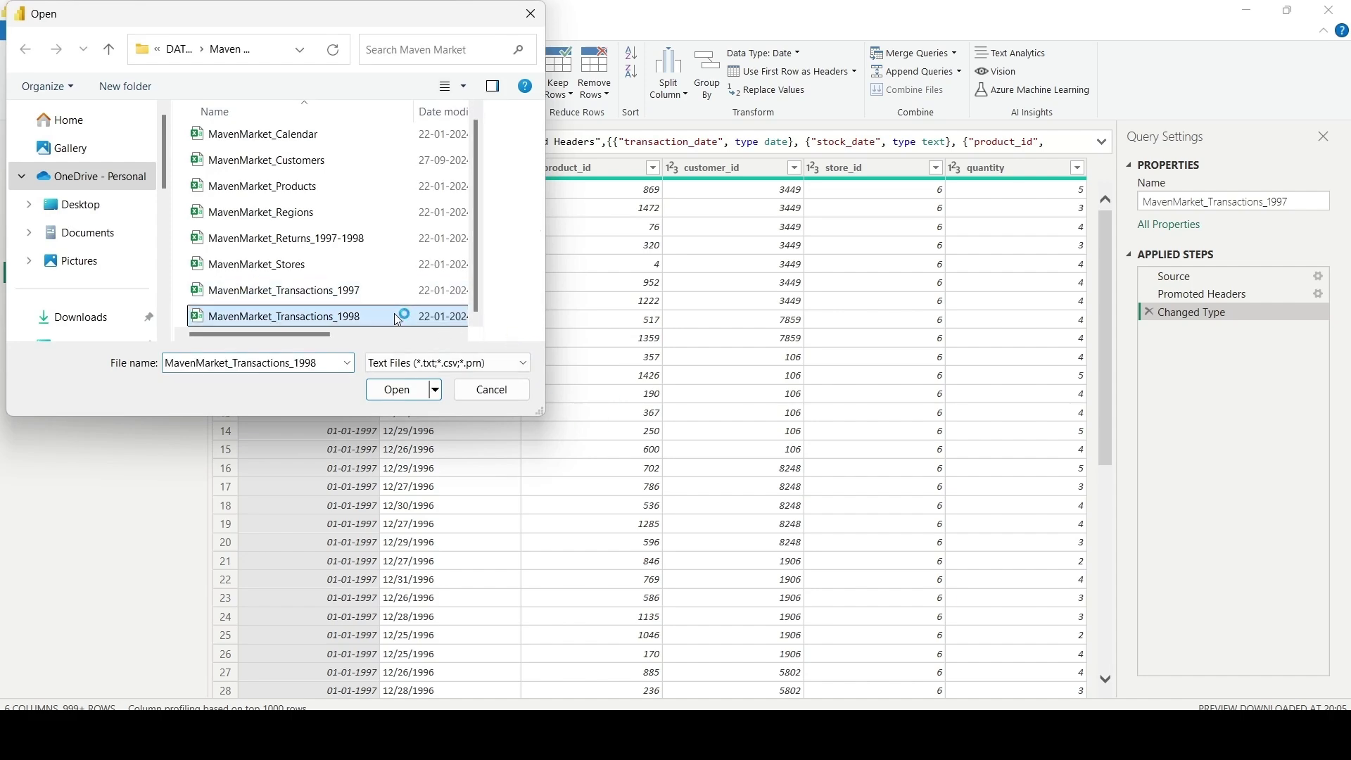
left_click(928, 613)
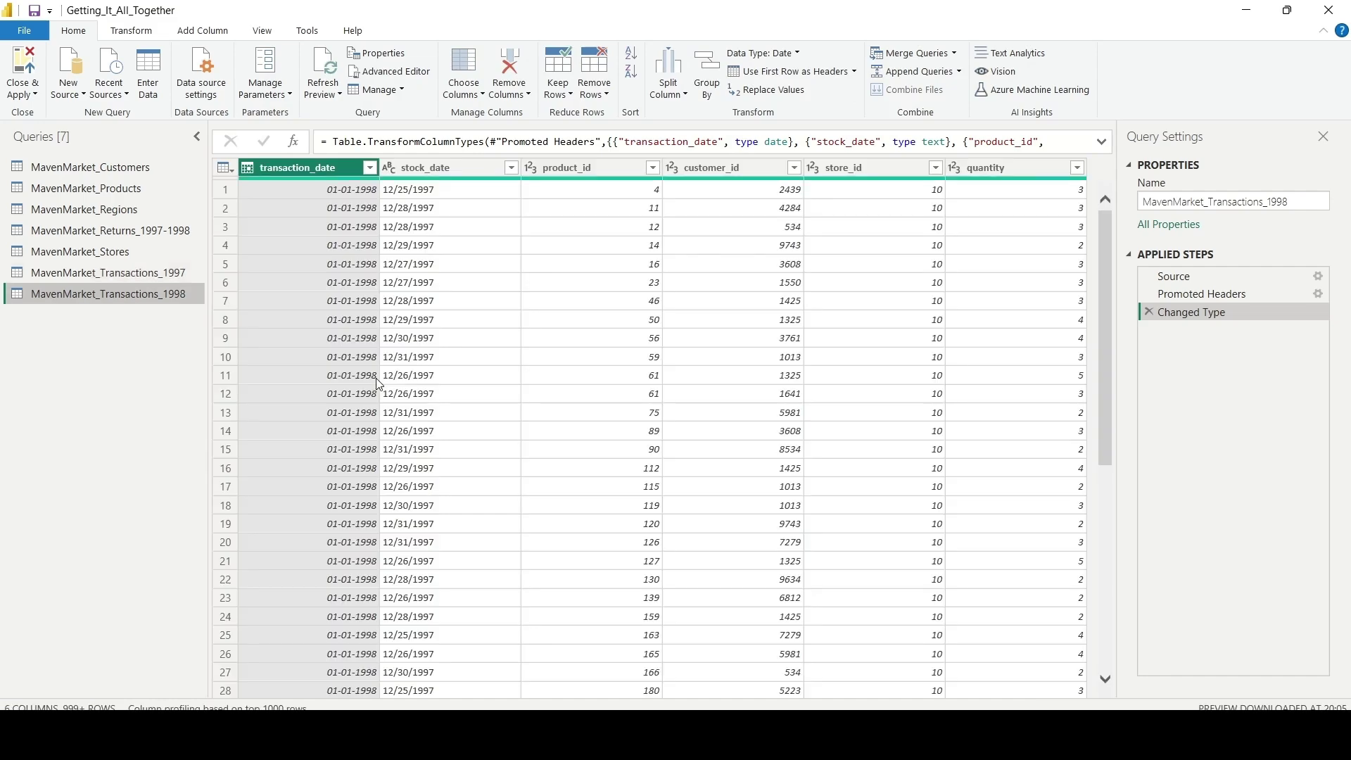
Step: Add a new query parameter named FilePath with the type Text
left_click(188, 169)
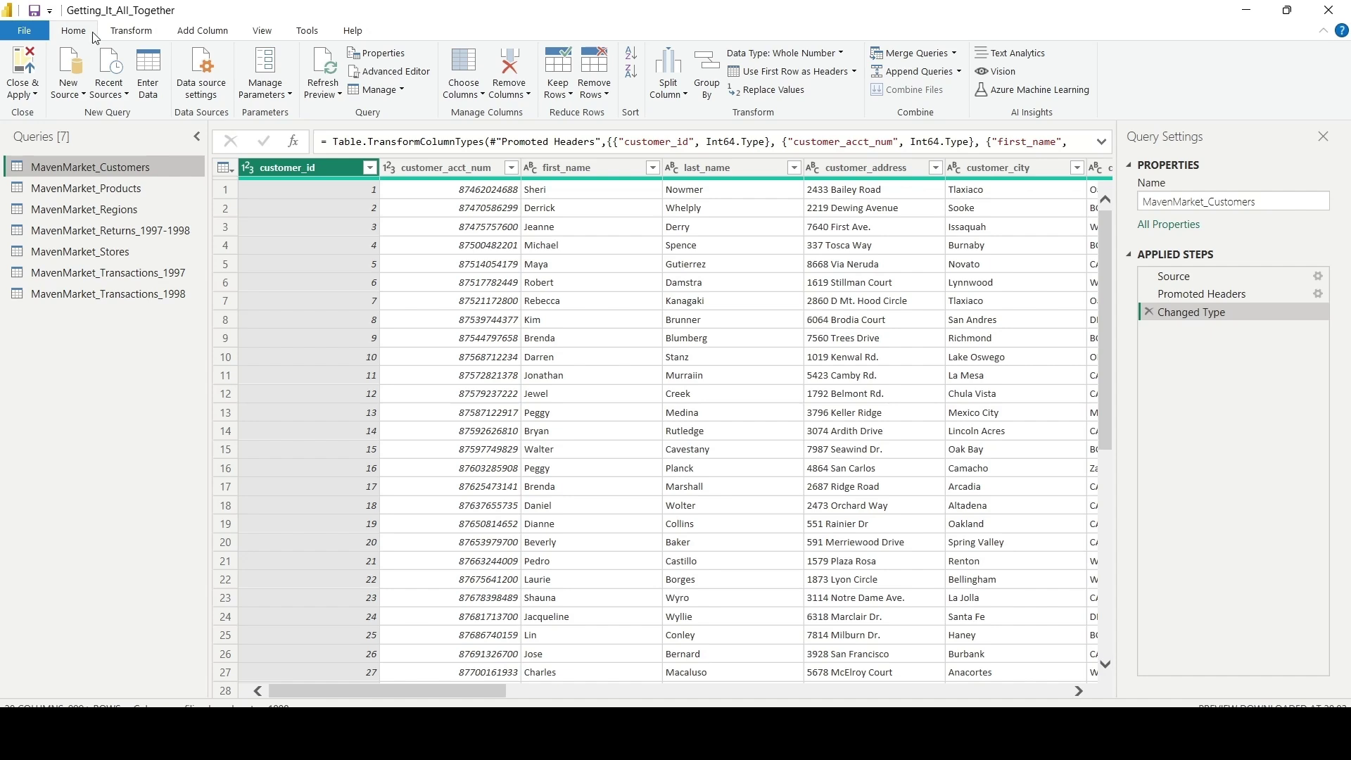
left_click(282, 94)
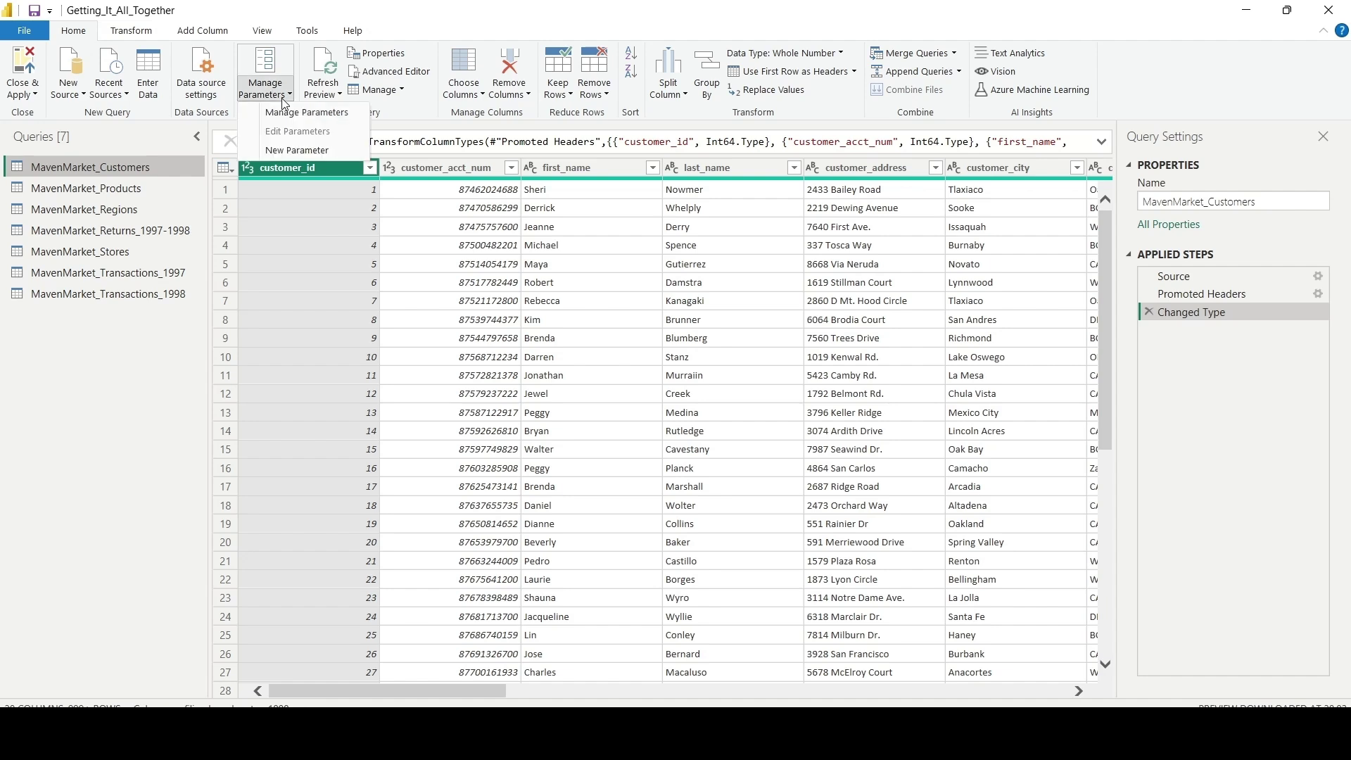
left_click(328, 149)
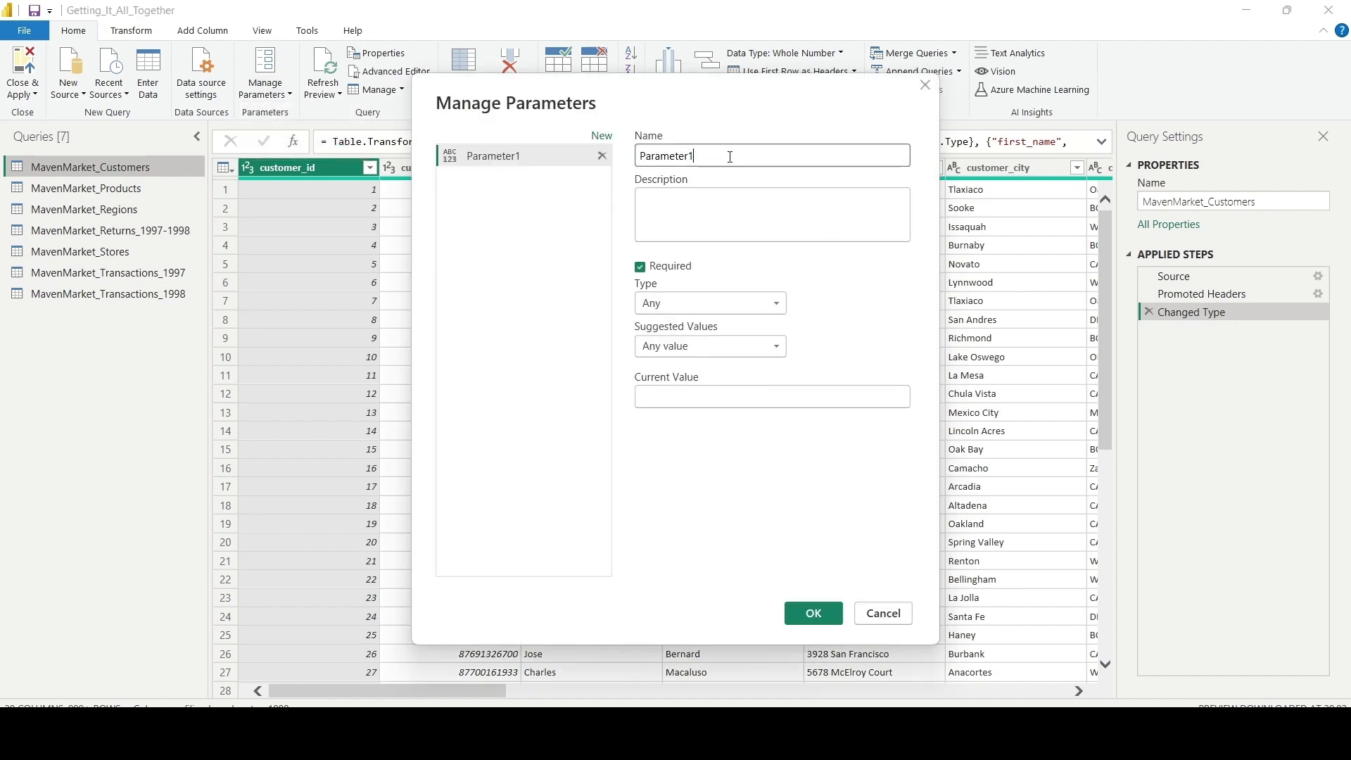
left_click_drag(728, 156, 624, 160)
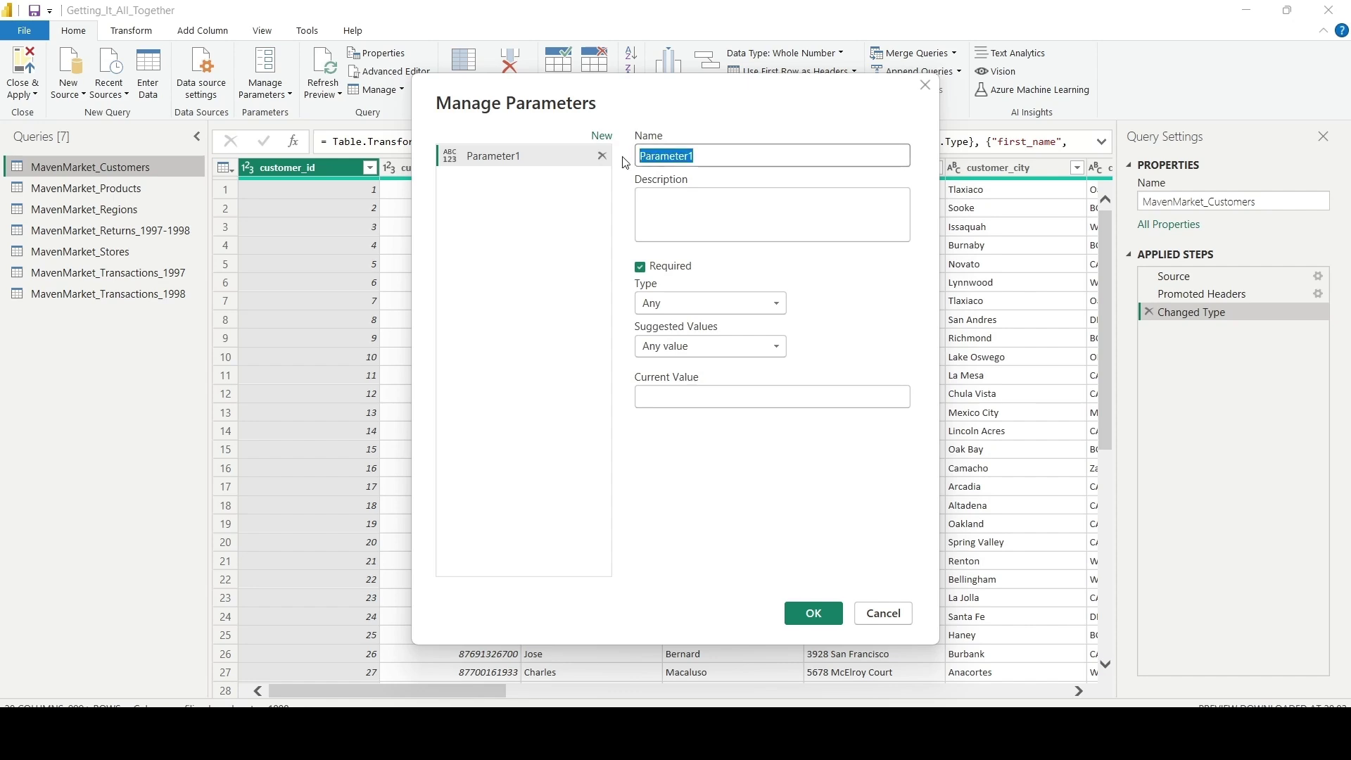
type("FilePath")
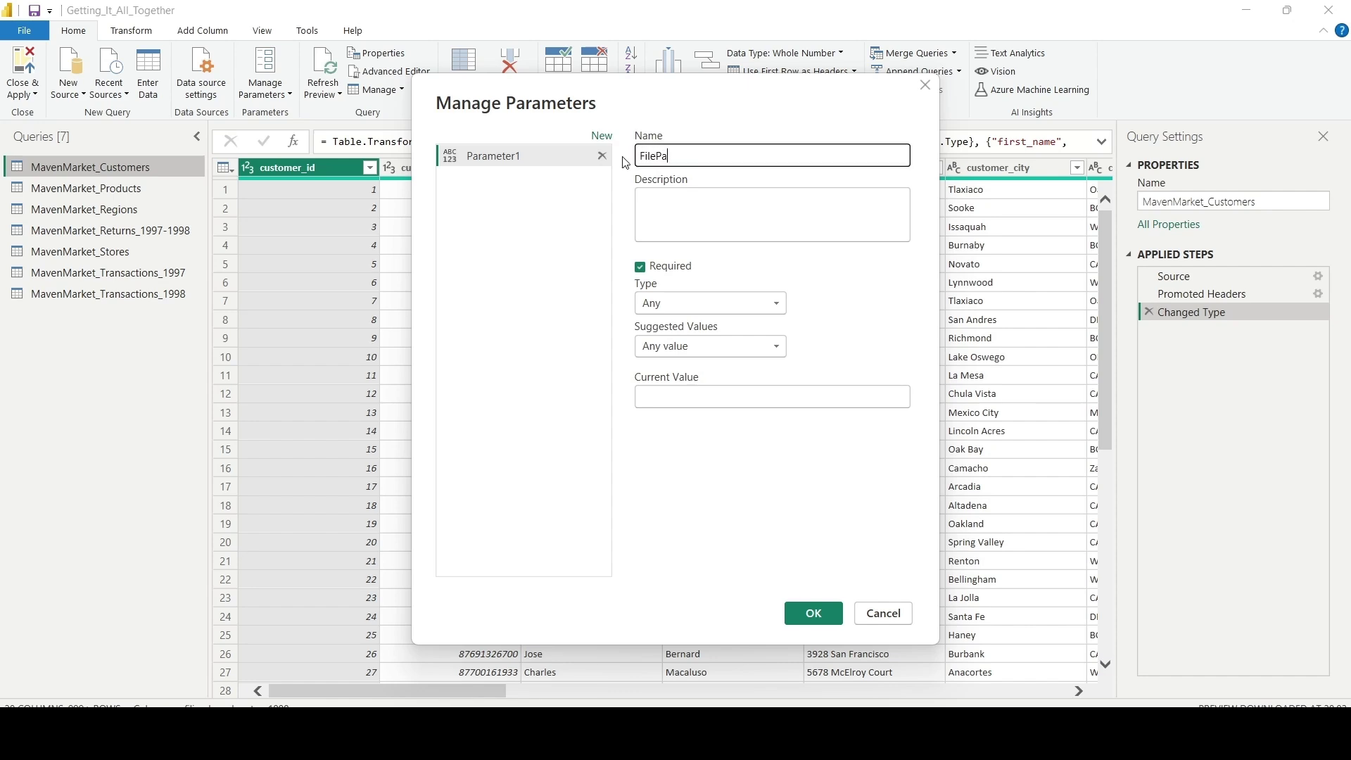
left_click(706, 303)
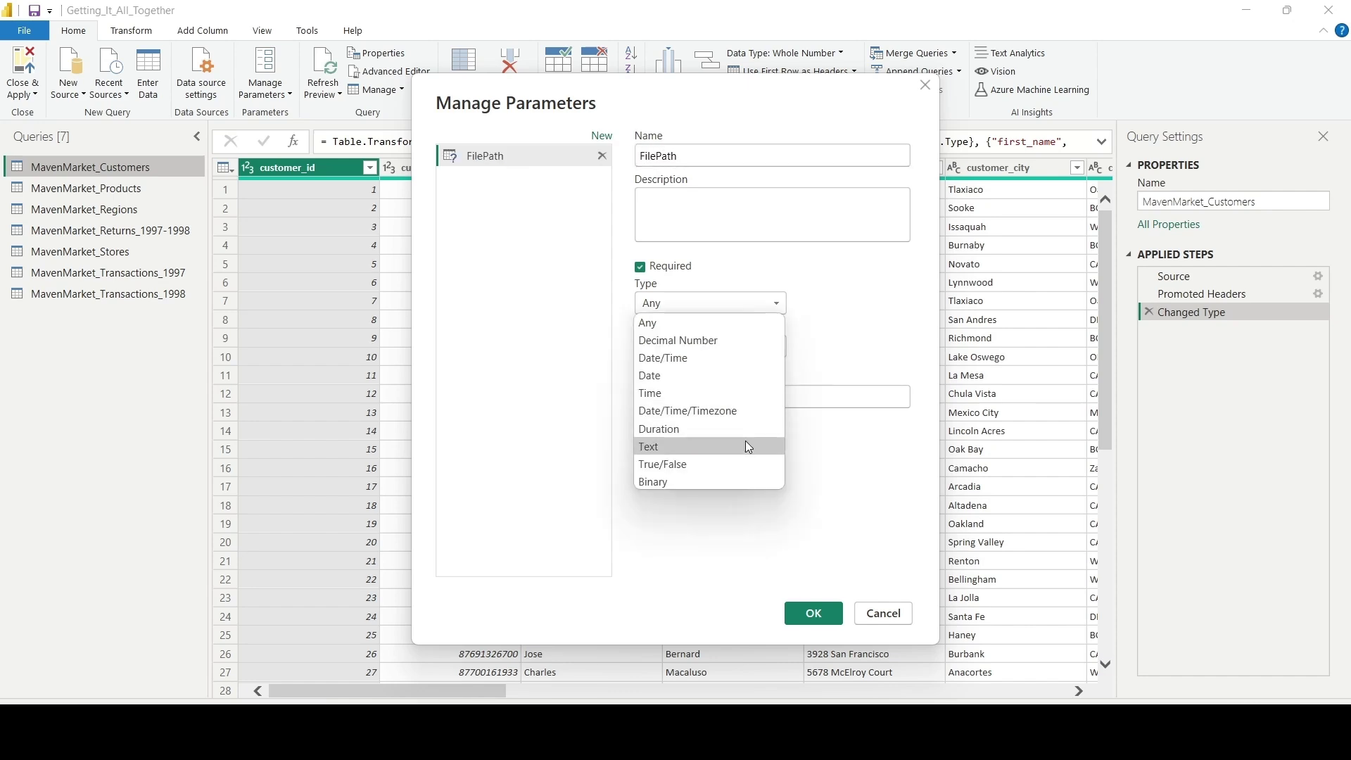
left_click(745, 444)
Step: Keep suggested values at Any value, paste the Maven Market dataset folder path as the current value and save the FilePath parameter
left_click(782, 349)
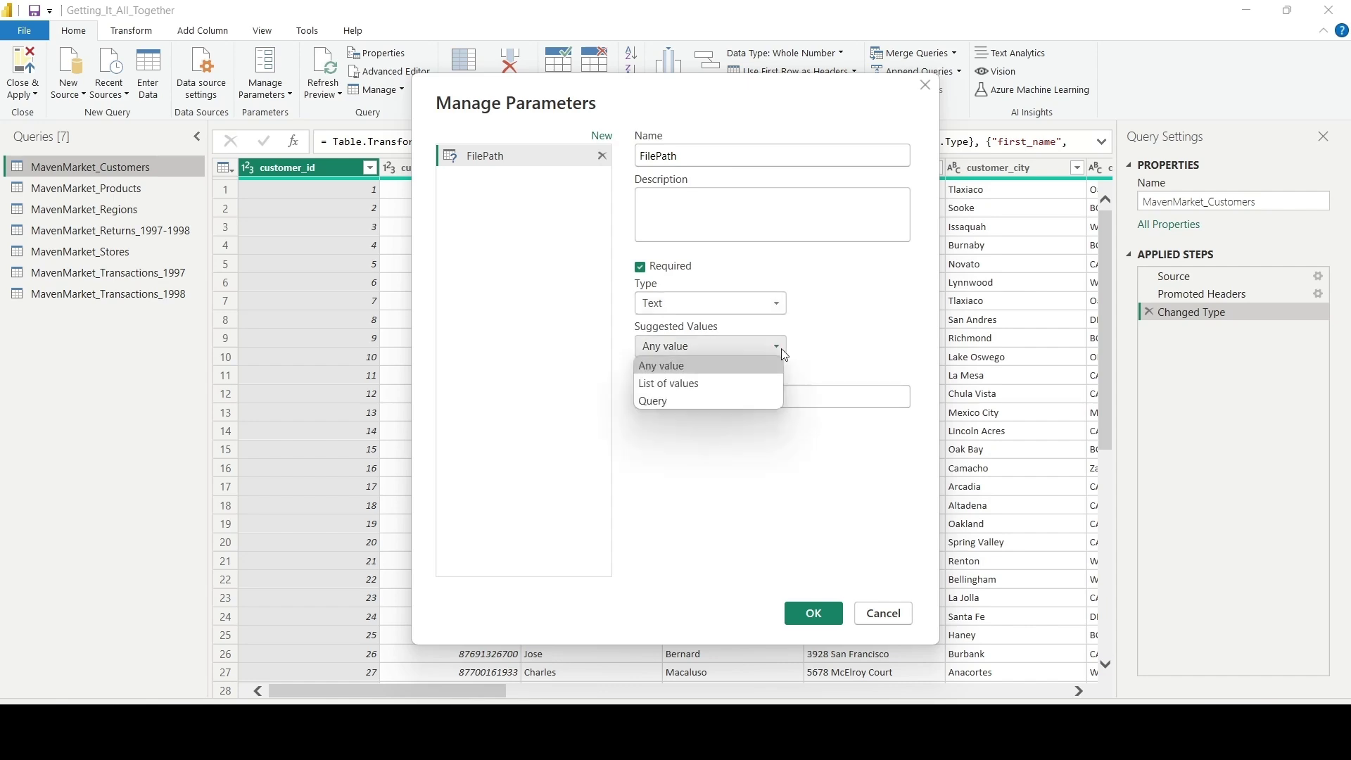
left_click(781, 348)
left_click(776, 395)
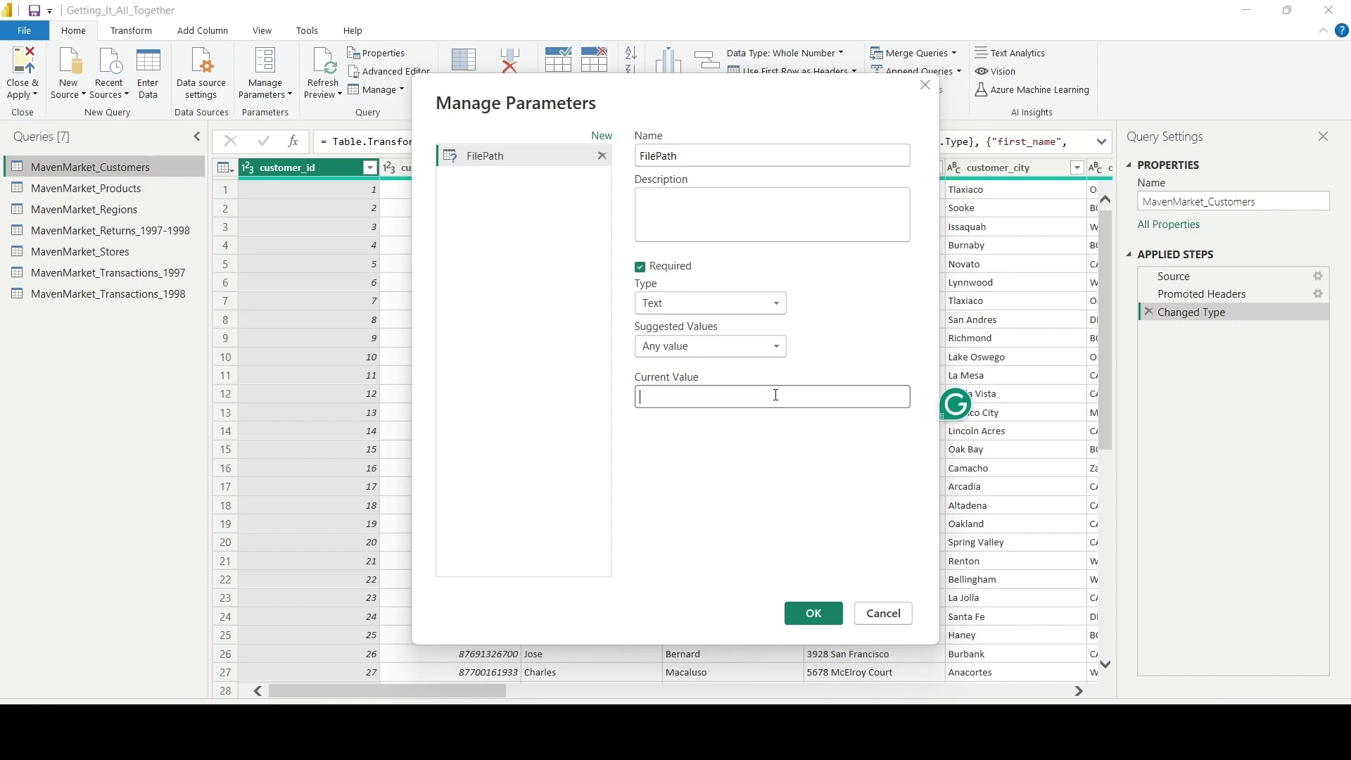
key("ctrl+v")
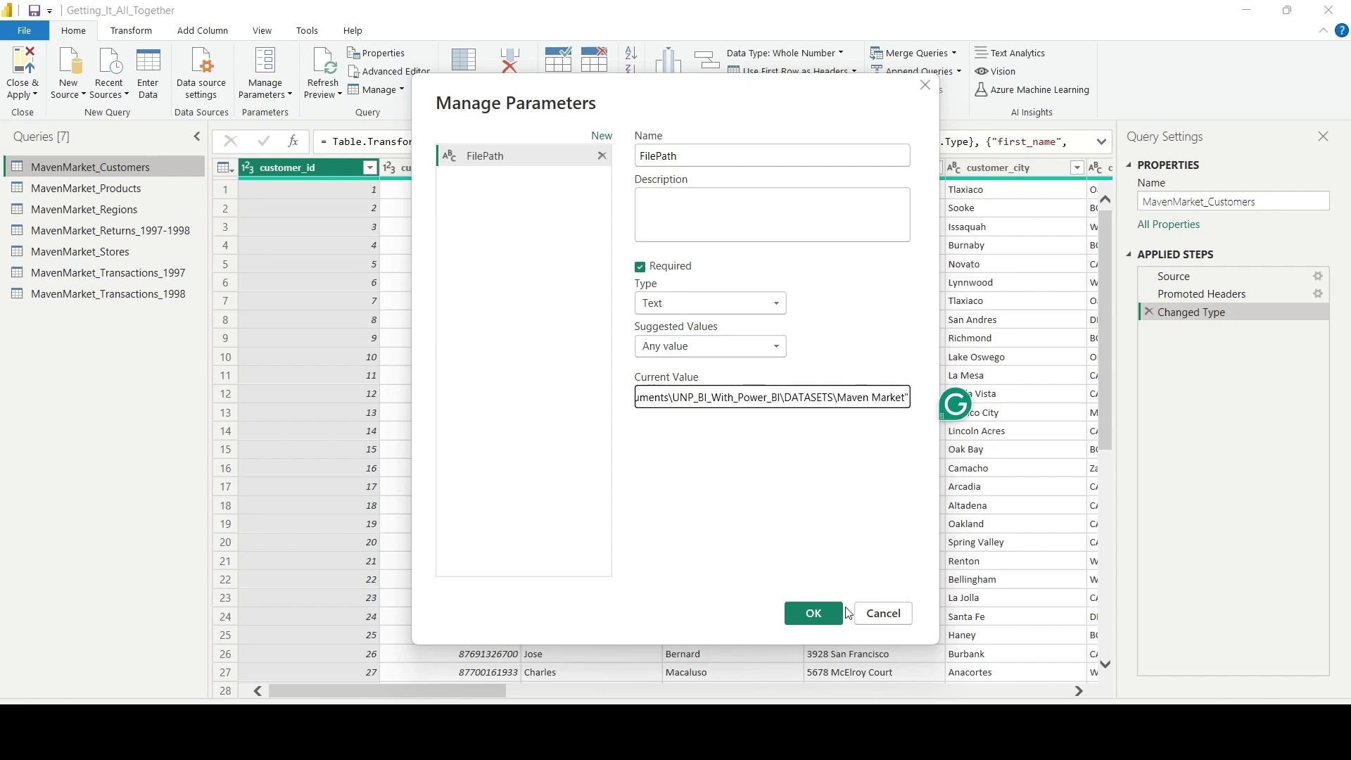
left_click(834, 621)
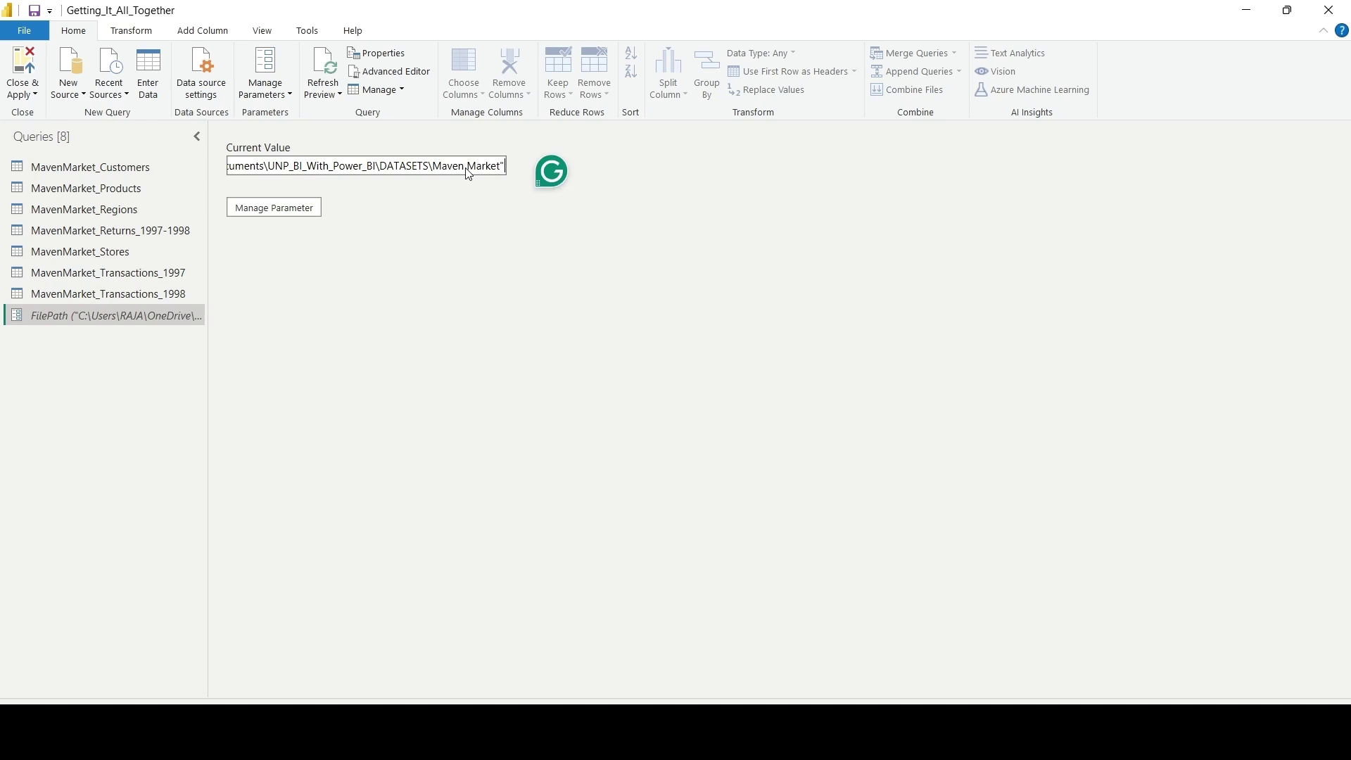
Step: Remove the closing and opening quotation marks around the folder path in the FilePath parameter's current value
key("BackSpace")
key("Left")
key("Left")
key("Left")
key("Left")
key("Left")
key("Left")
key("Left")
key("Left")
key("Left")
key("Left")
key("Left")
key("Left")
key("Left")
key("Left")
key("Left")
key("Left")
key("Left")
key("Left")
key("Left")
key("Left")
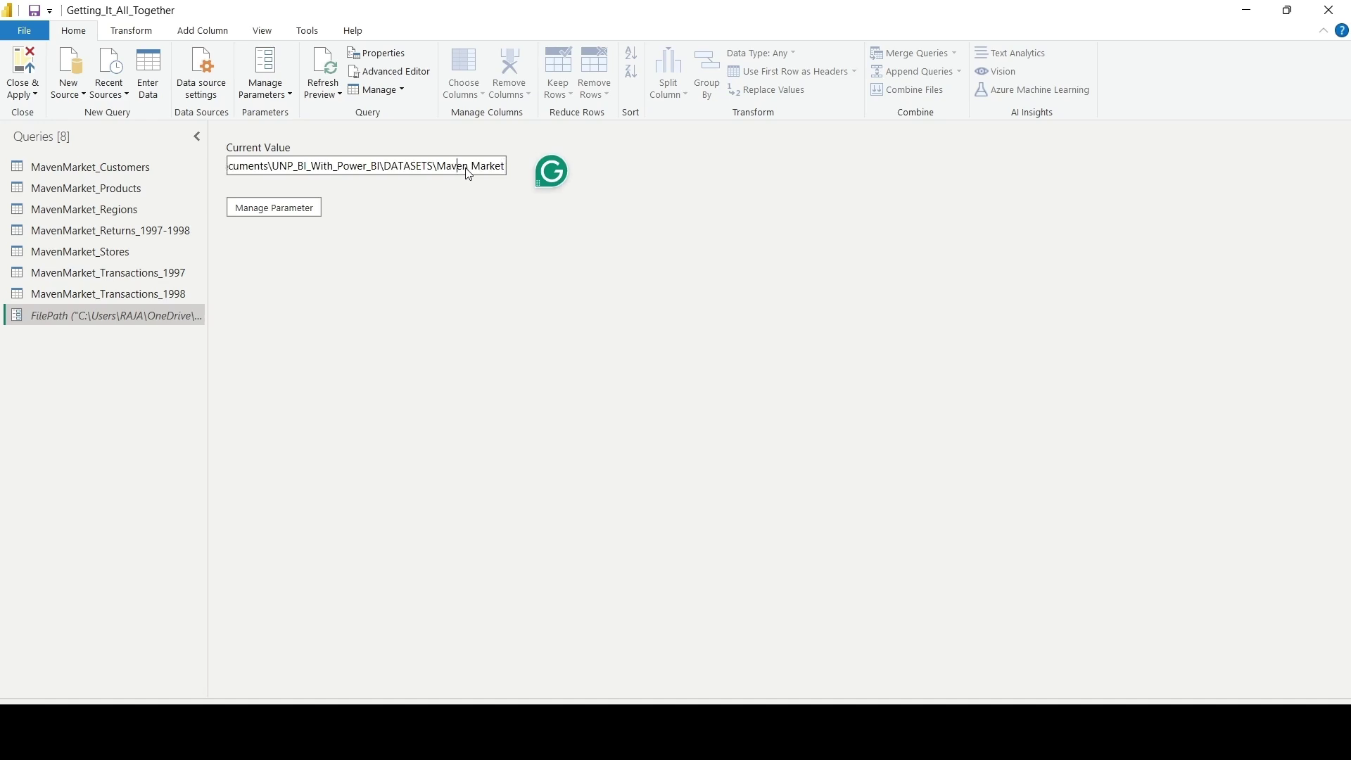
key("Left")
key("Left")
key("Left")
key("Left")
key("Left")
key("Left")
key("Left")
key("Left")
key("Left")
key("Left")
key("Left")
key("Left")
key("Left")
key("Left")
key("Left")
key("Left")
key("Left")
key("Left")
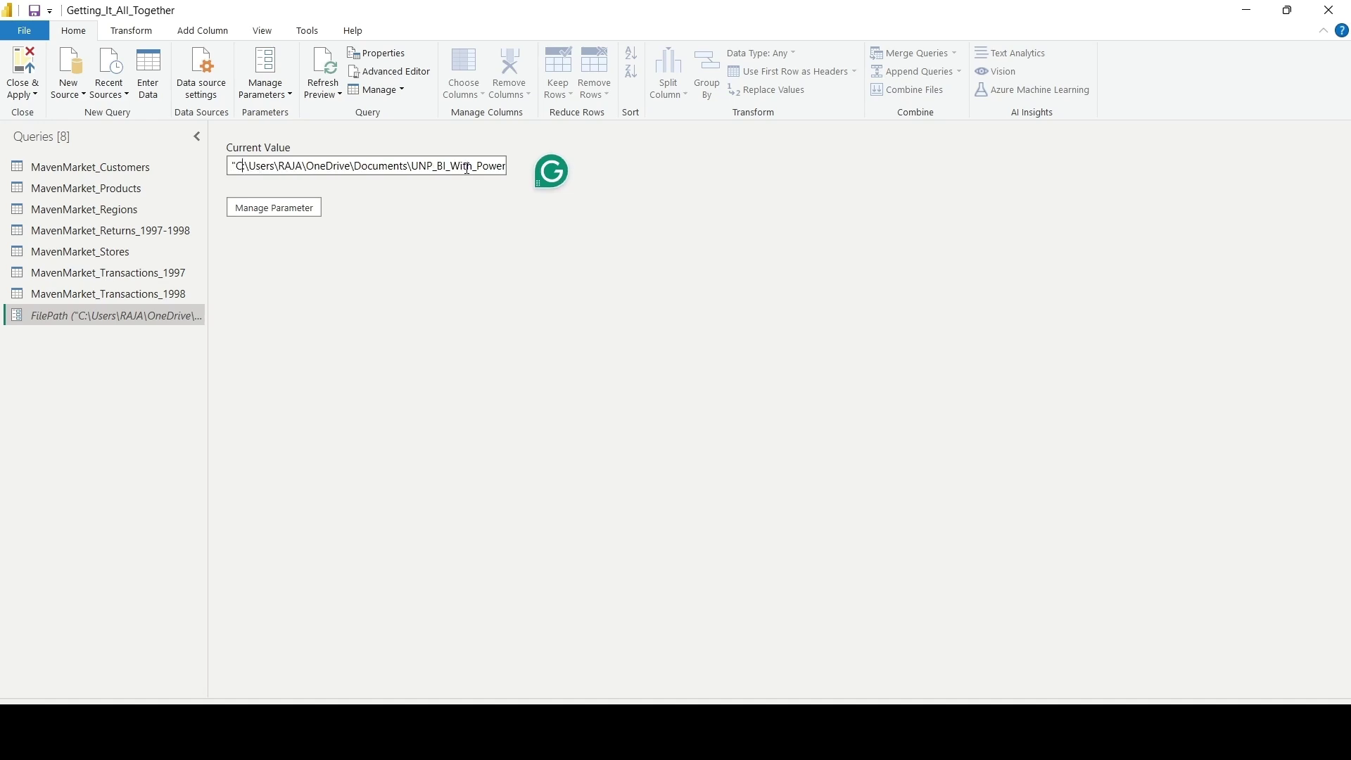
key("BackSpace")
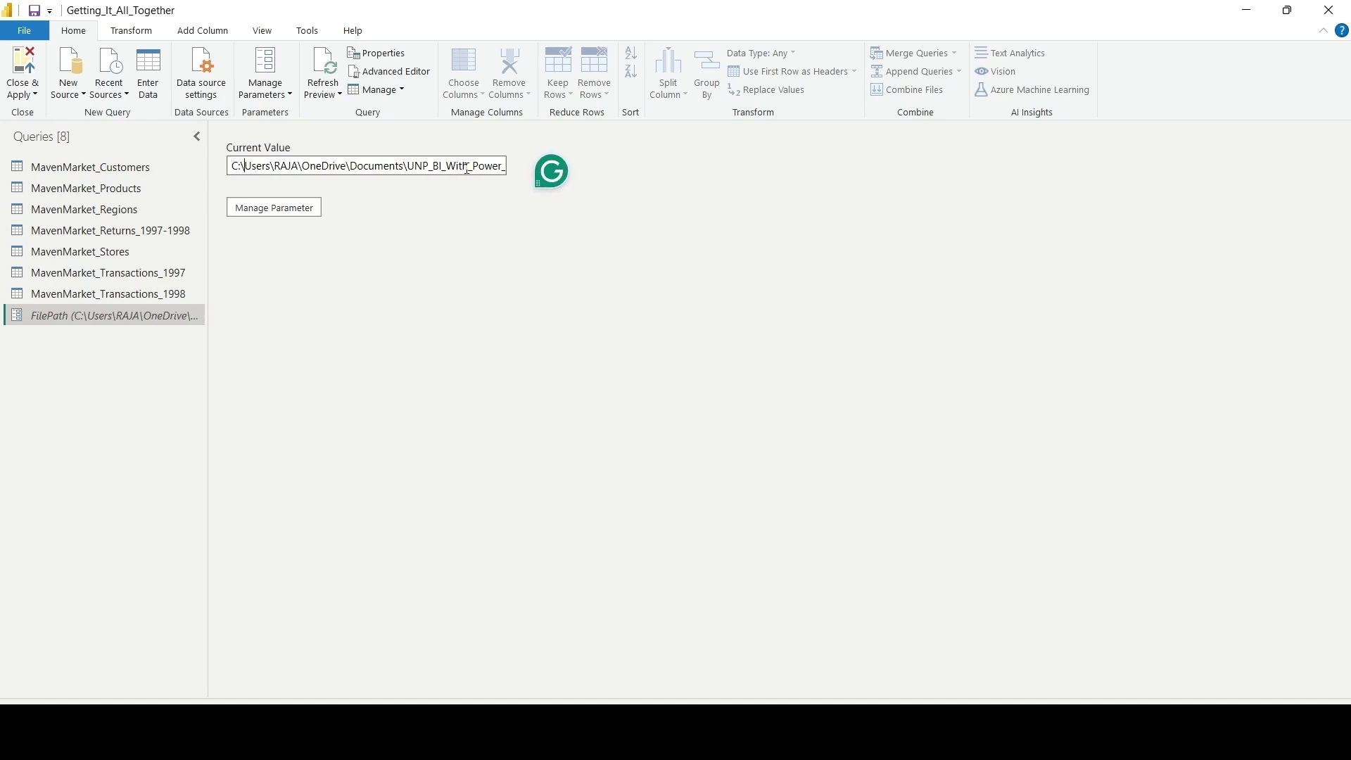
Step: Append a backslash to the end of the FilePath parameter's folder path, after Maven Market
key("Right")
key("Right")
key("Right")
key("Right")
key("Right")
key("Right")
key("Right")
key("Right")
key("Right")
key("Right")
key("Right")
key("Right")
key("Right")
key("Right")
key("Right")
key("Right")
key("Right")
key("Right")
key("Right")
key("Right")
key("End")
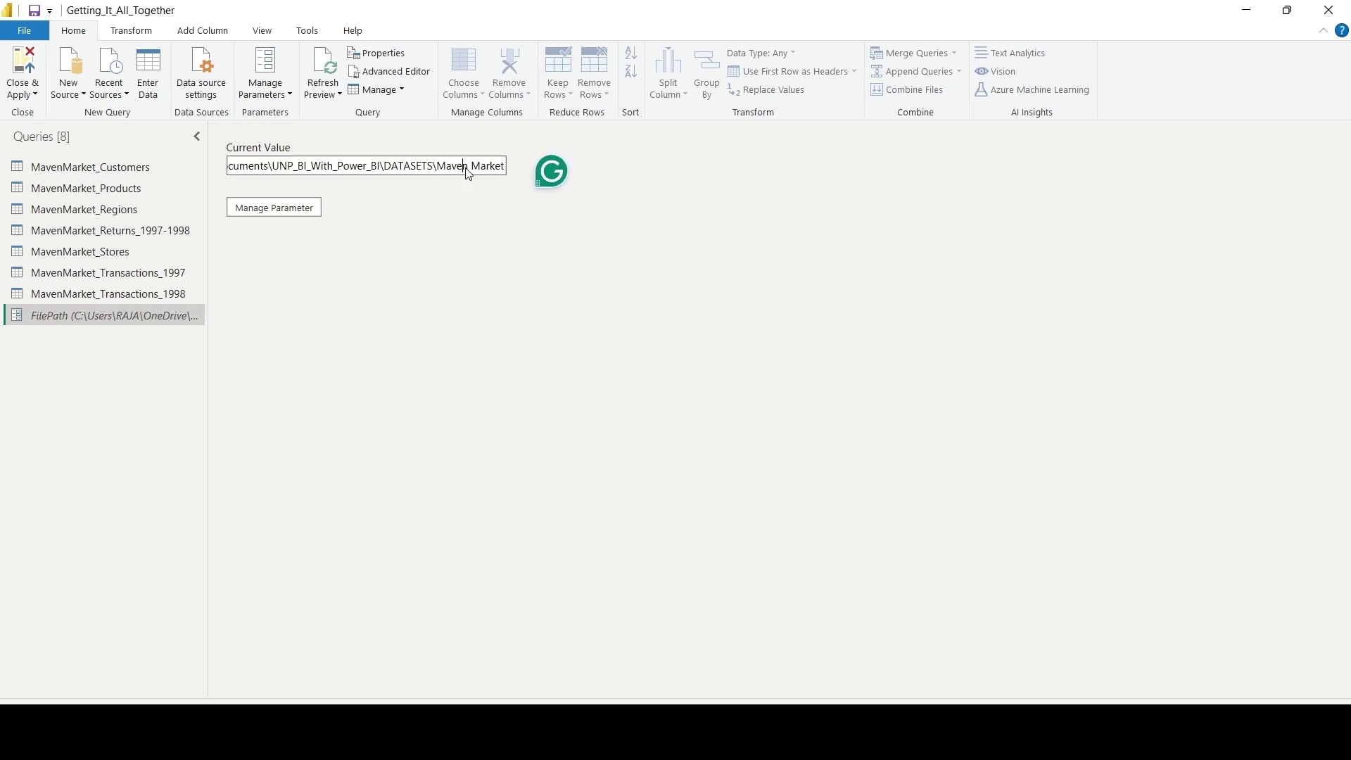
type("\\")
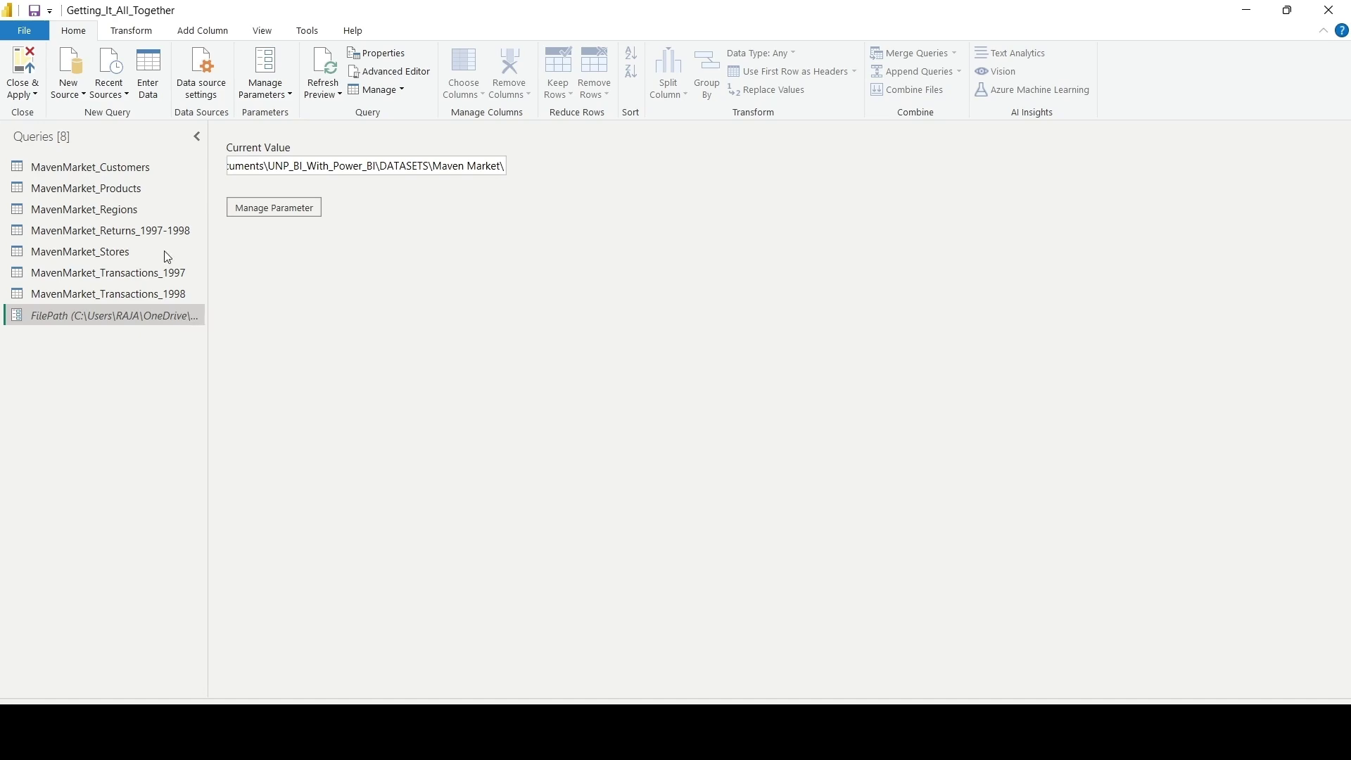
Step: Switch the MavenMarket_Customers source to advanced path parts, clear the first part and put MavenMarket_Customers.csv in the second
left_click(173, 168)
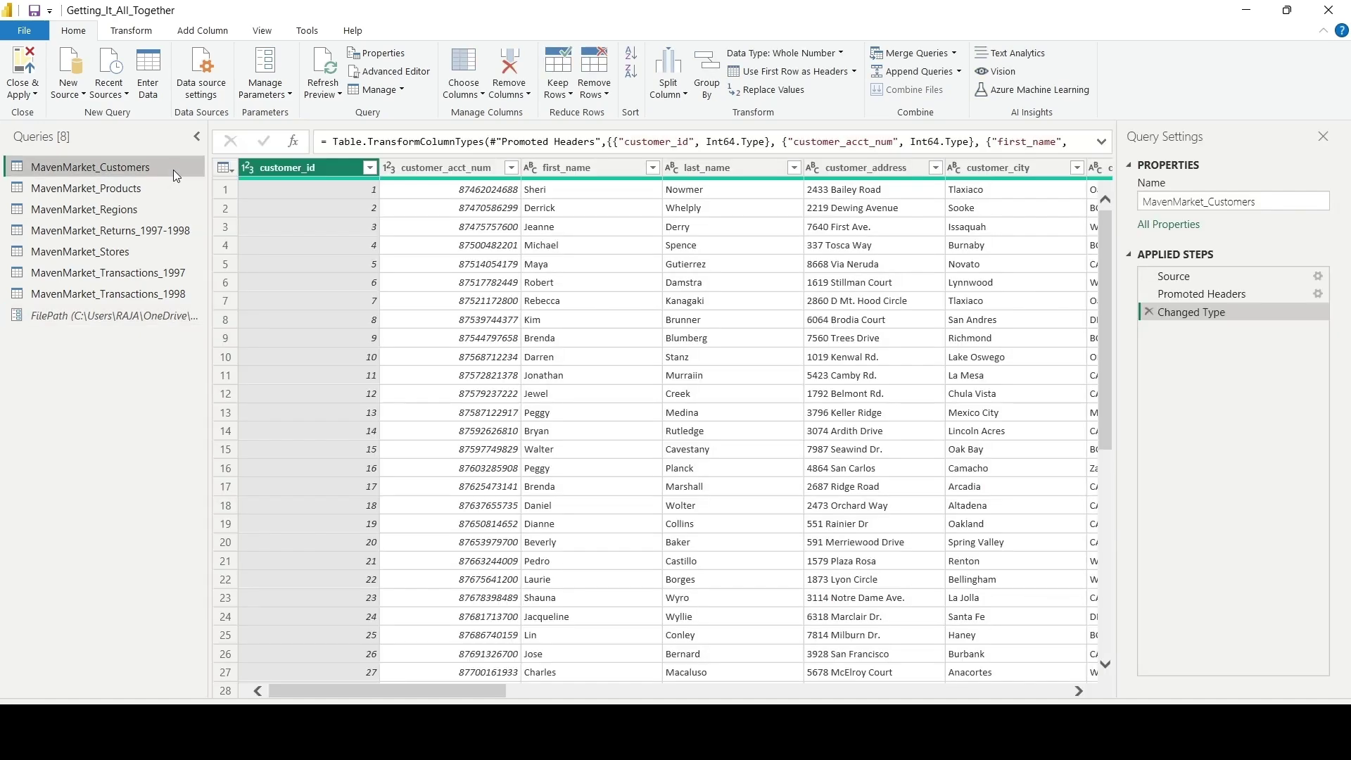
left_click(1318, 276)
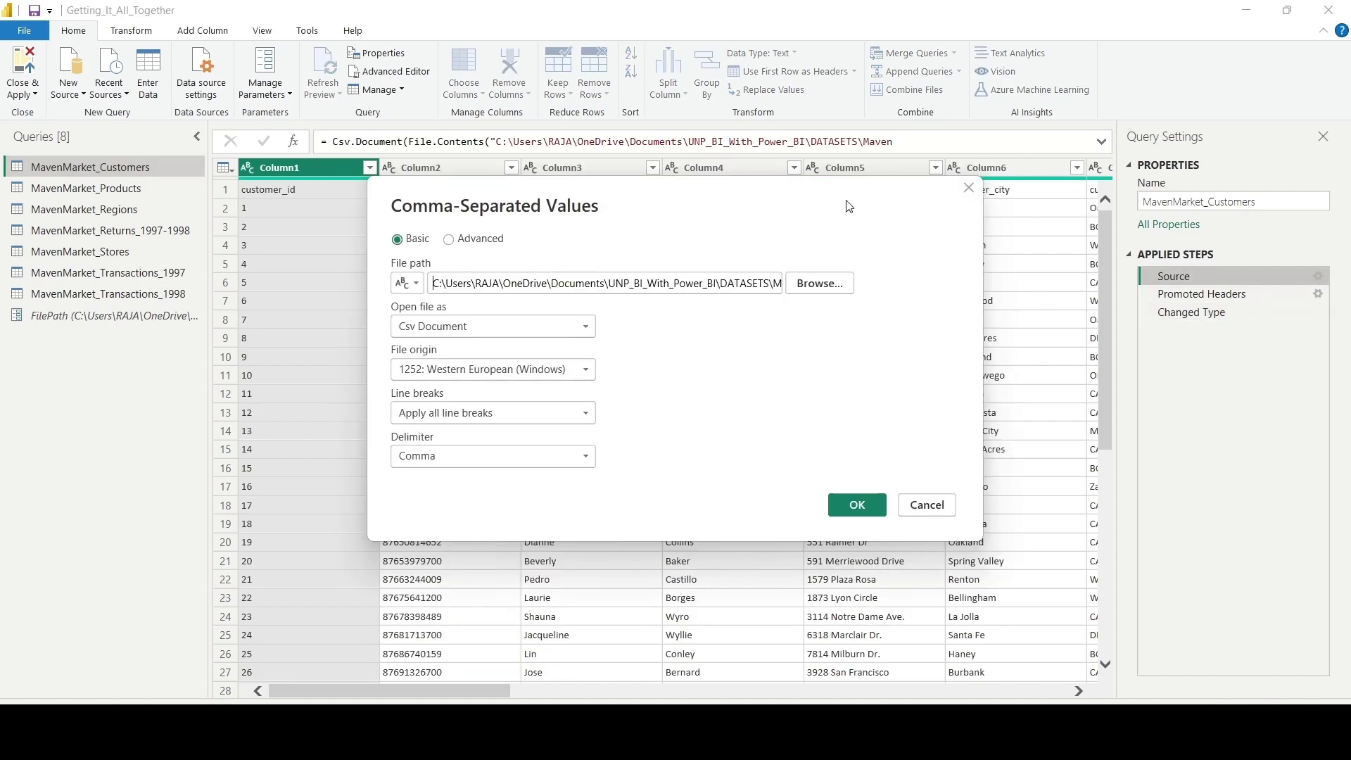
left_click(477, 244)
left_click(648, 284)
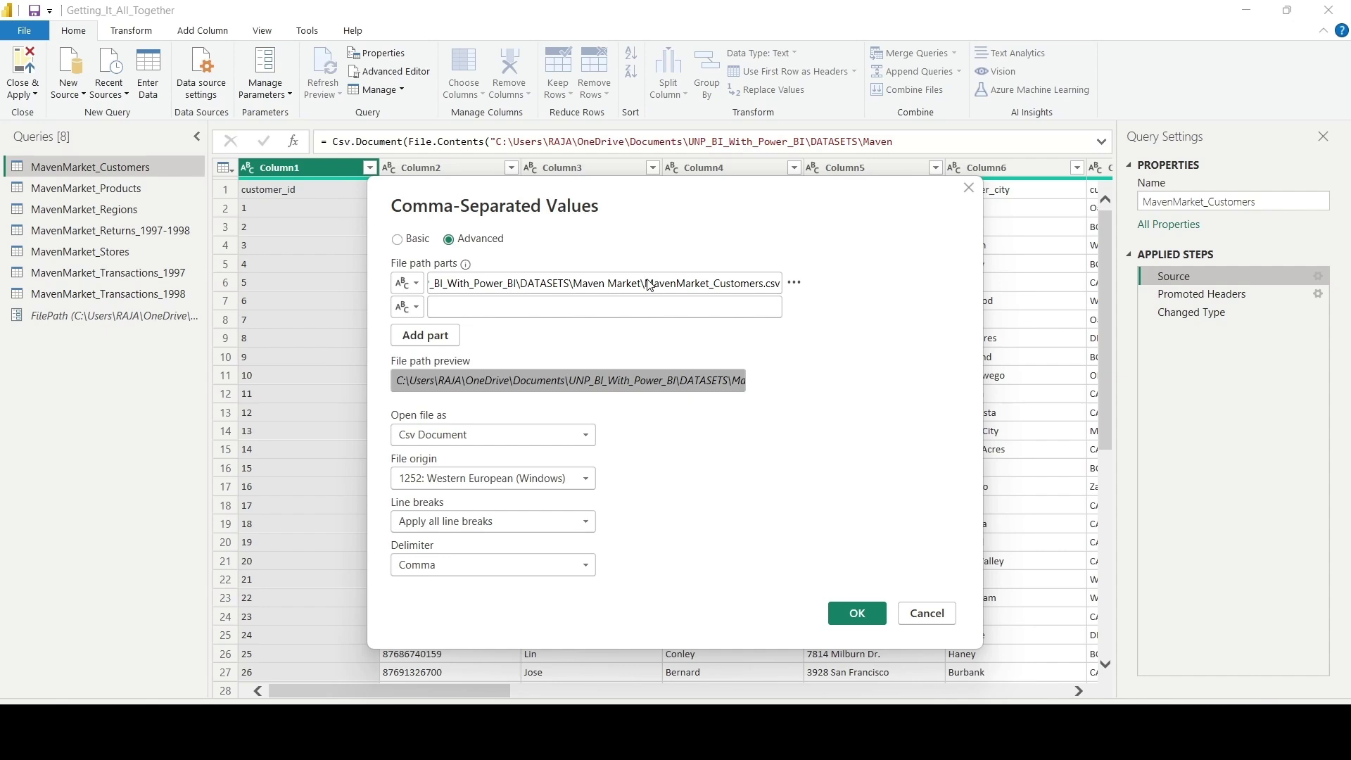
left_click_drag(648, 285, 764, 299)
key("ctrl+c")
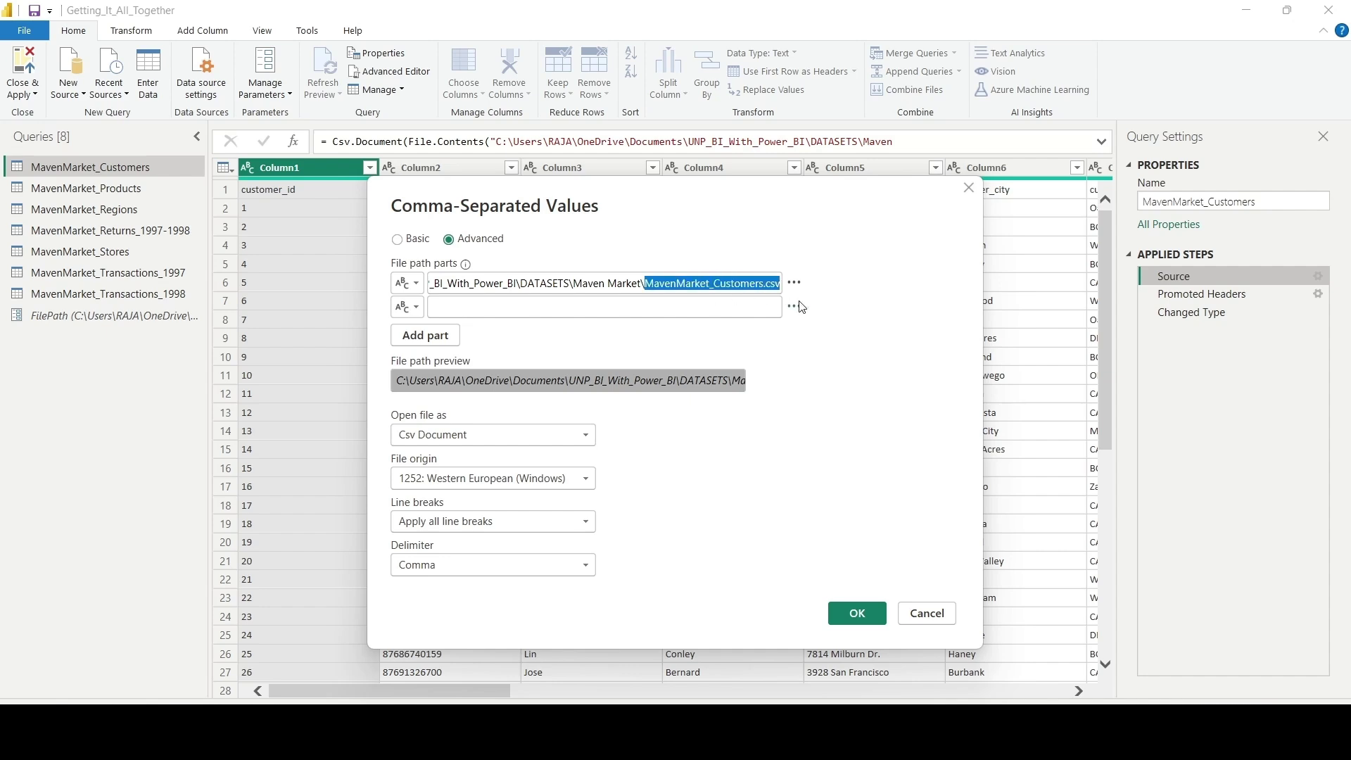
triple_click(696, 287)
key("BackSpace")
left_click(449, 304)
key("ctrl+v")
Step: Set the first file path part of the MavenMarket_Customers source to the FilePath parameter and apply the source settings
left_click(449, 284)
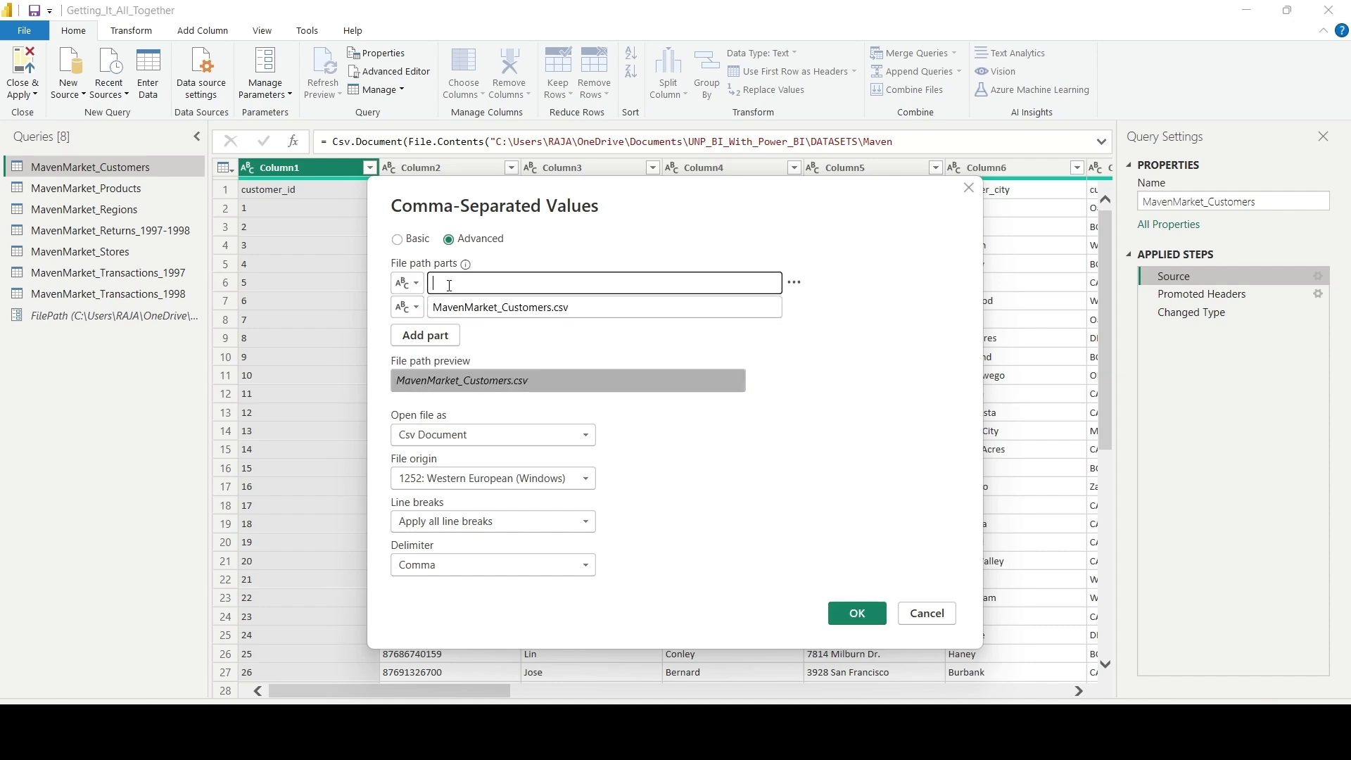
type("FilePath")
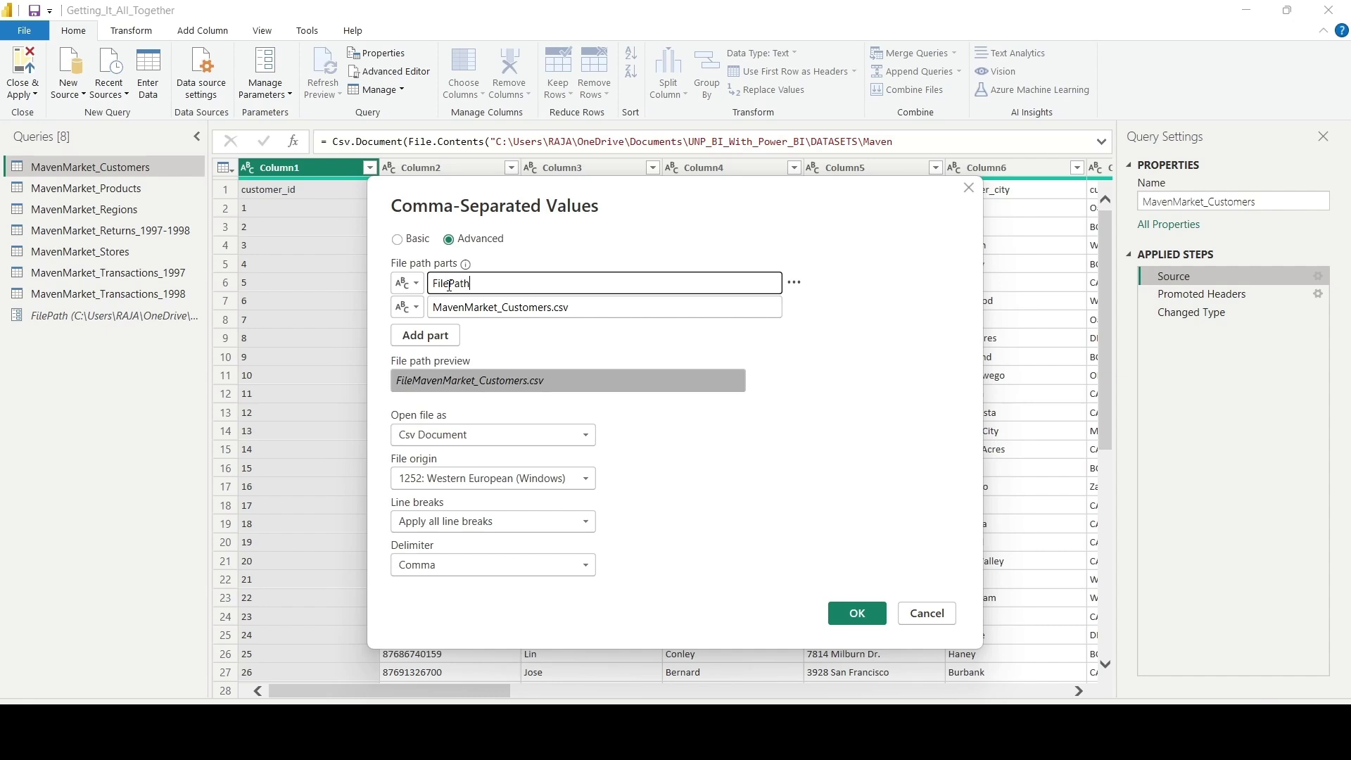
left_click(406, 282)
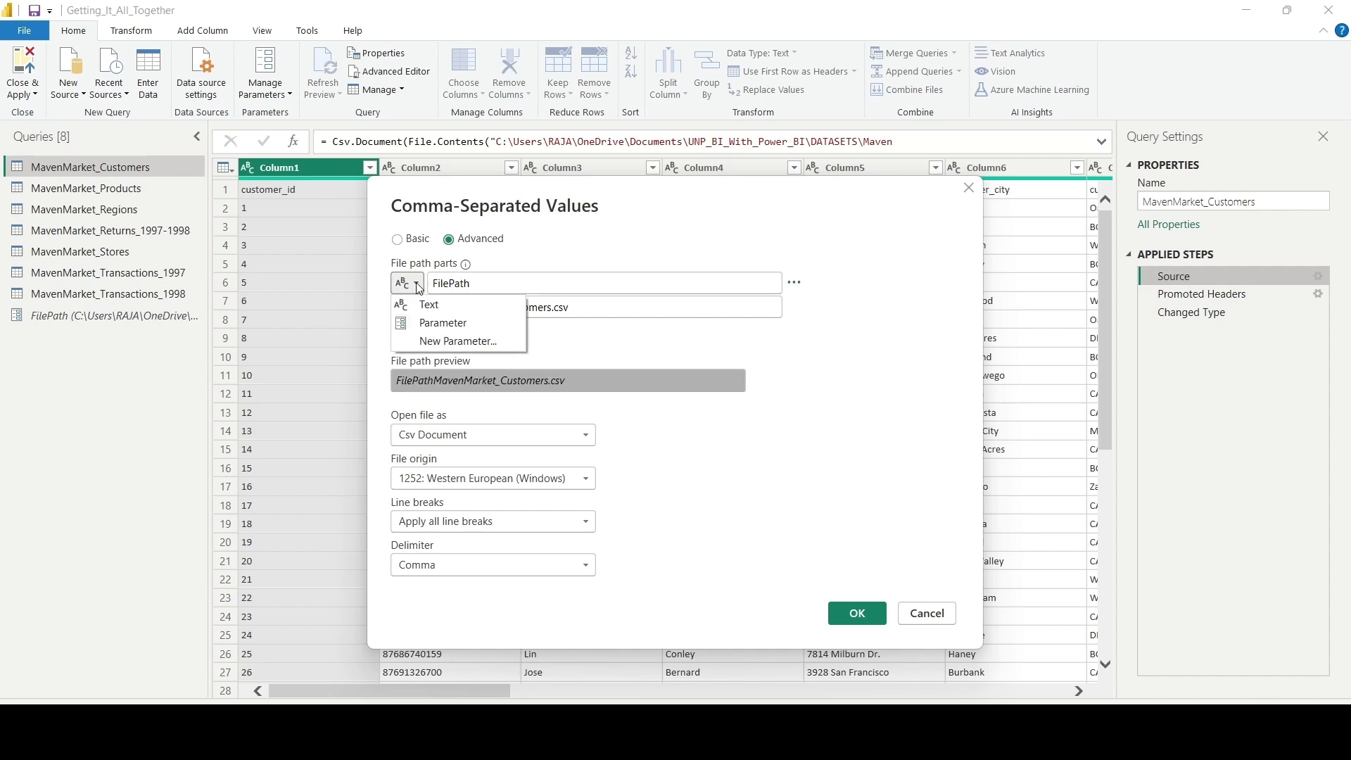
left_click(441, 323)
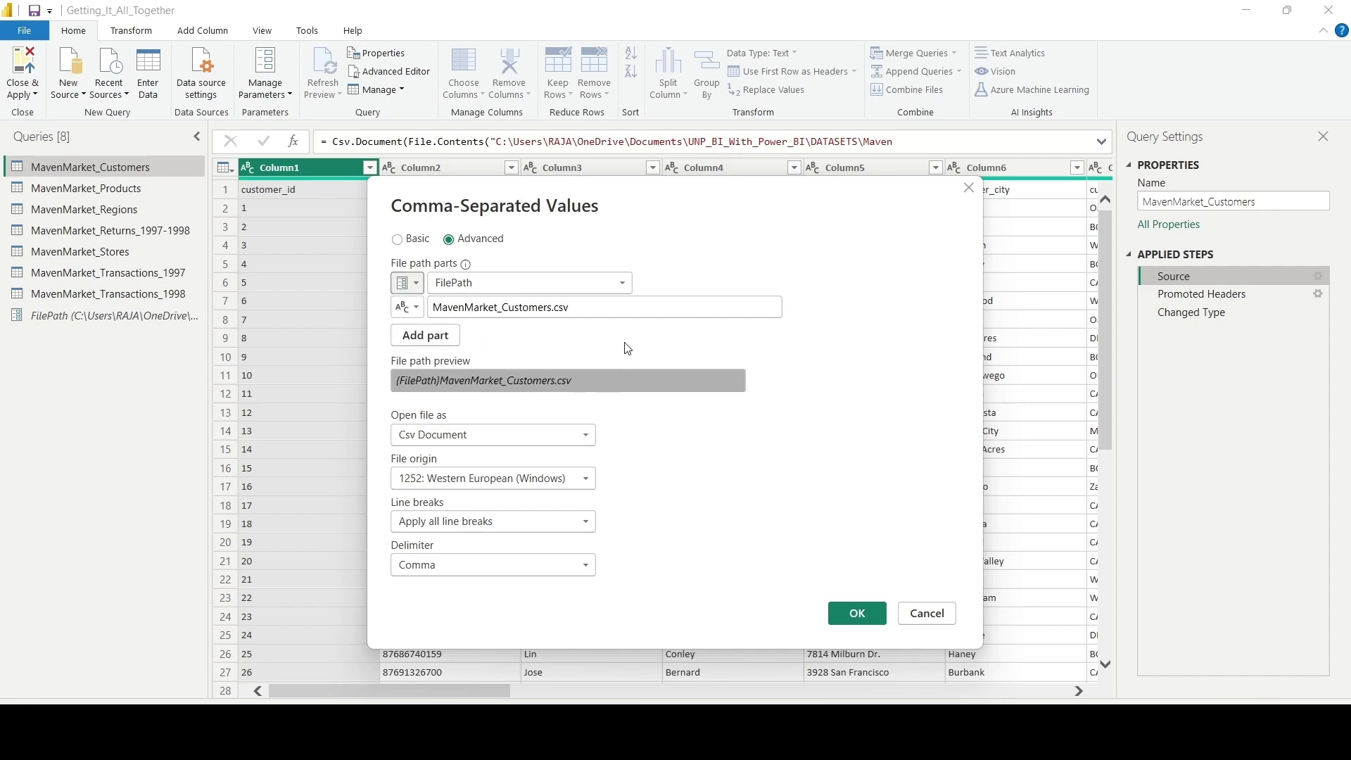
left_click(856, 613)
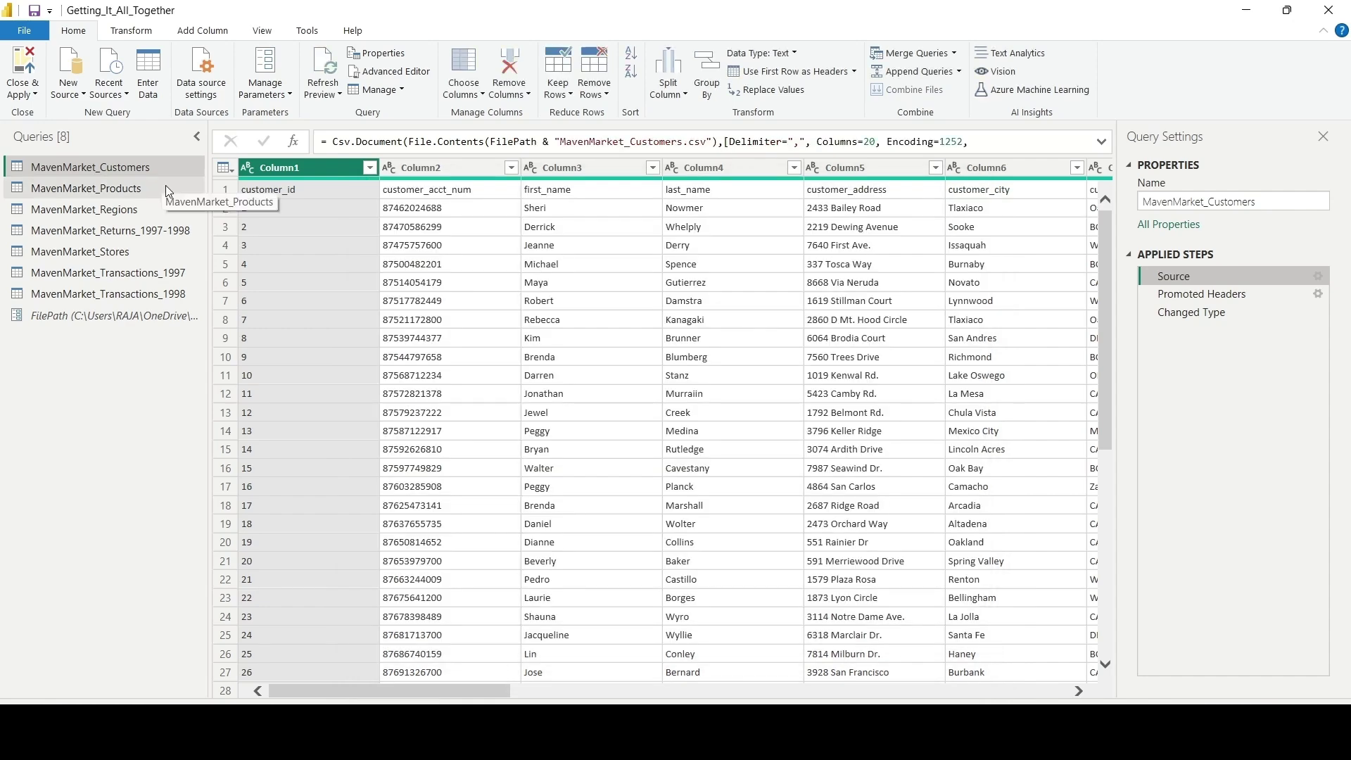
Step: In the MavenMarket_Products query code, replace the hard-coded folder path with FilePath & before "MavenMarket_Products.csv" and save it
left_click(166, 184)
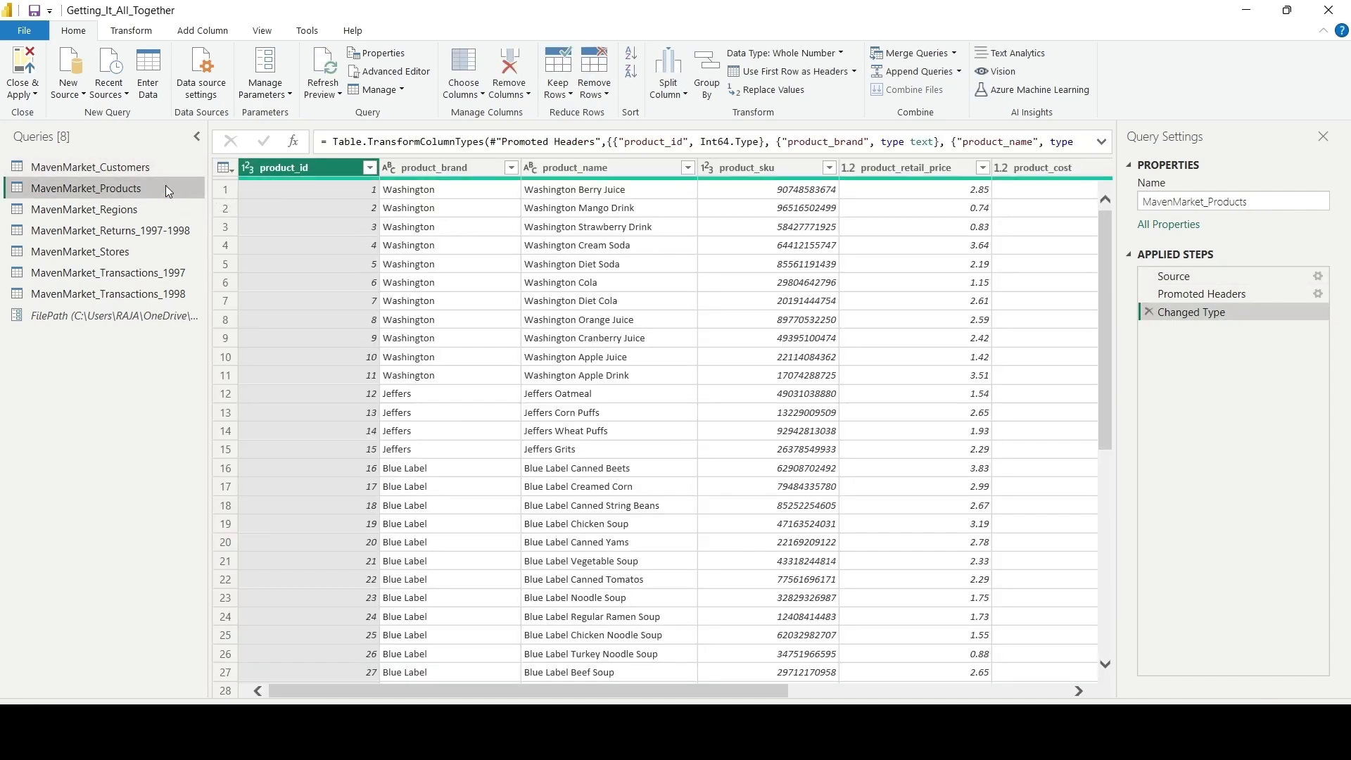
left_click(393, 71)
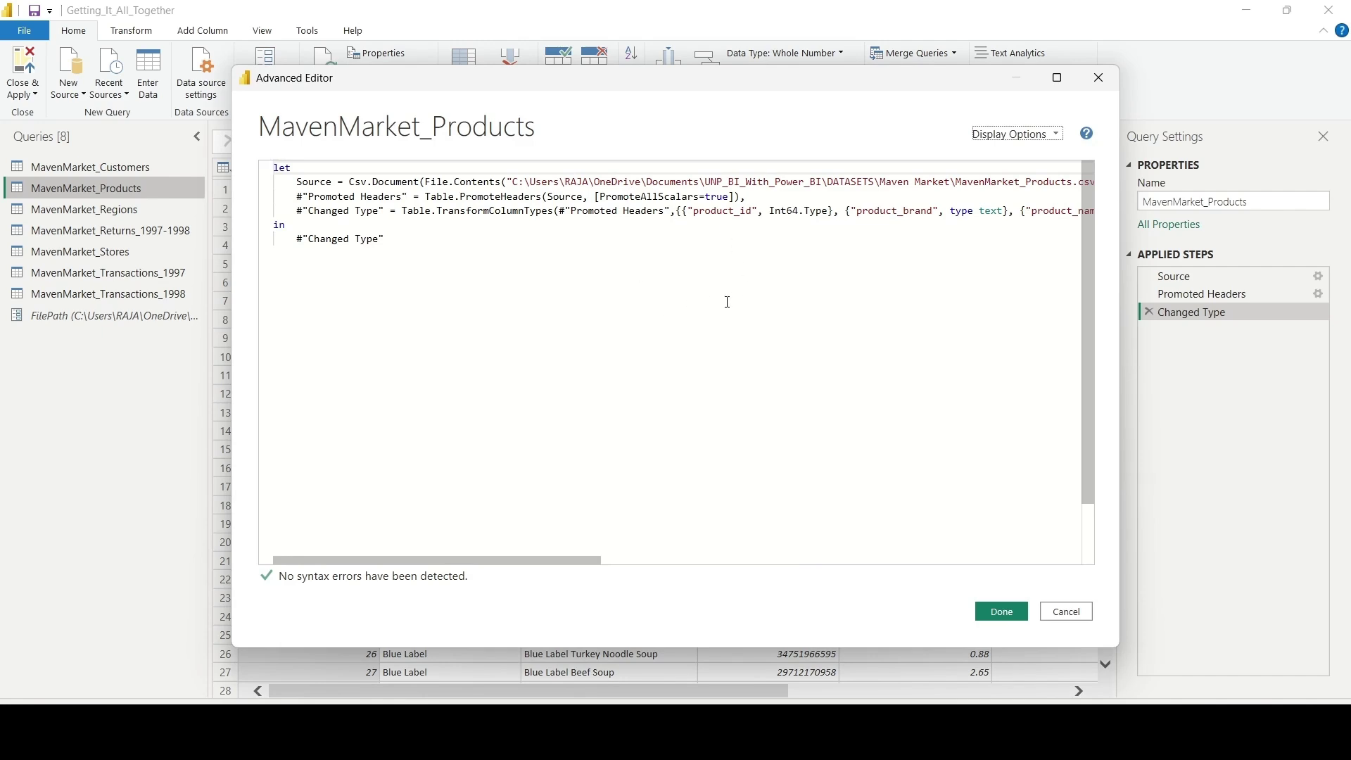
left_click(933, 182)
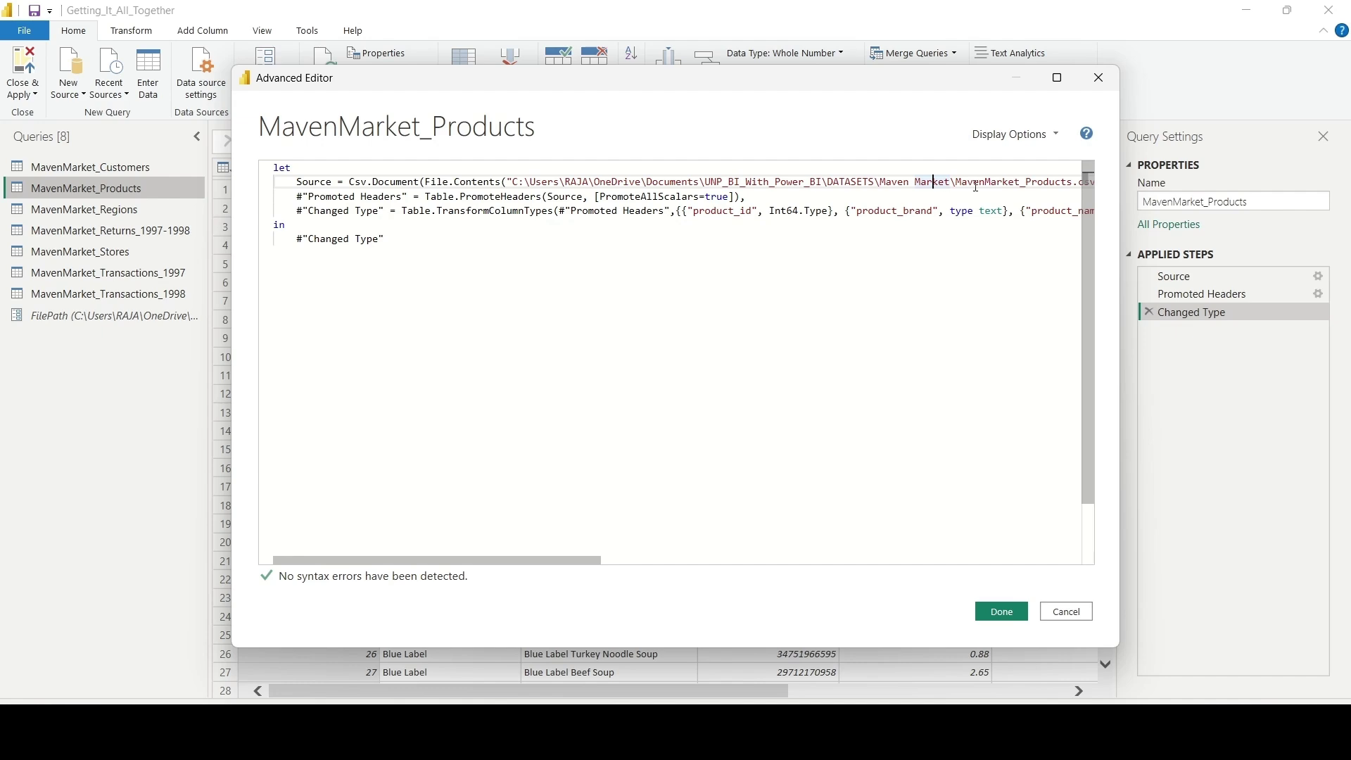
left_click(958, 182)
left_click_drag(958, 182, 513, 183)
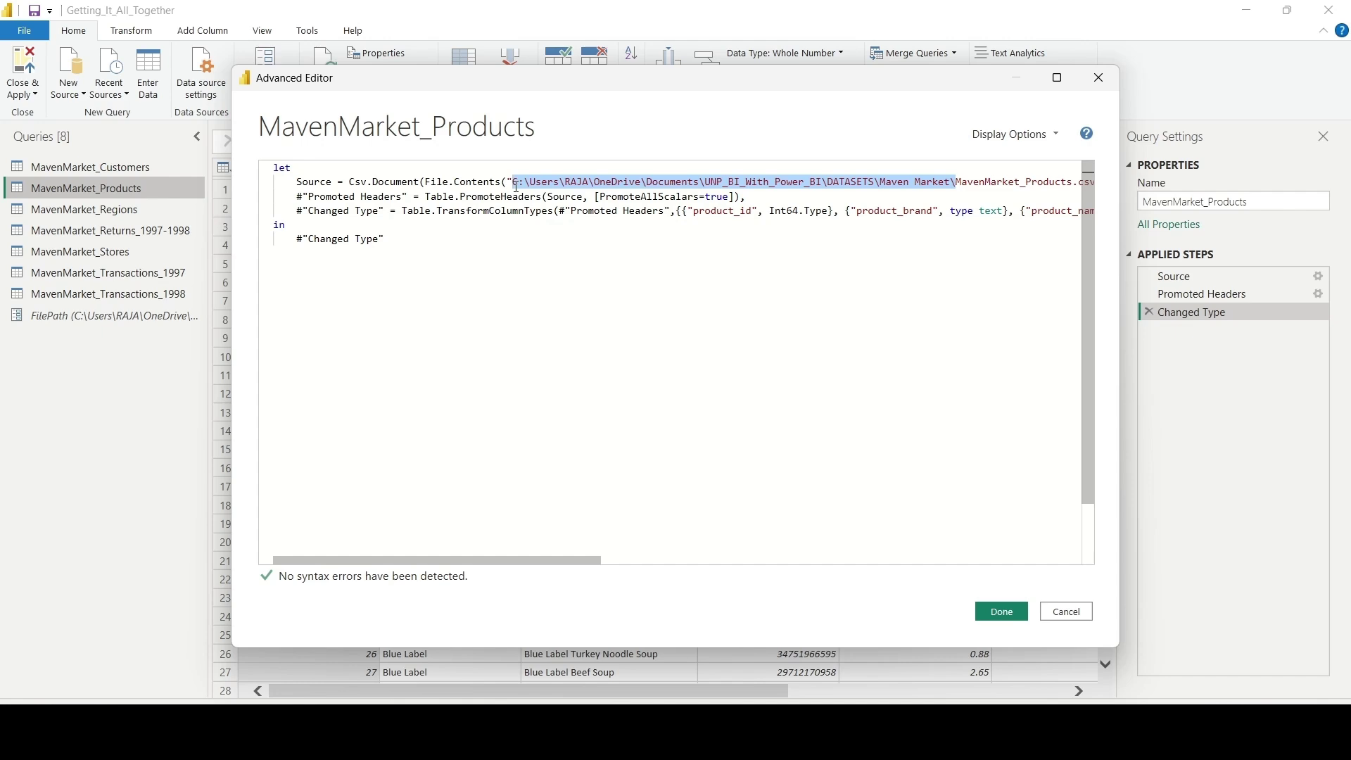
key("Delete")
key("Left")
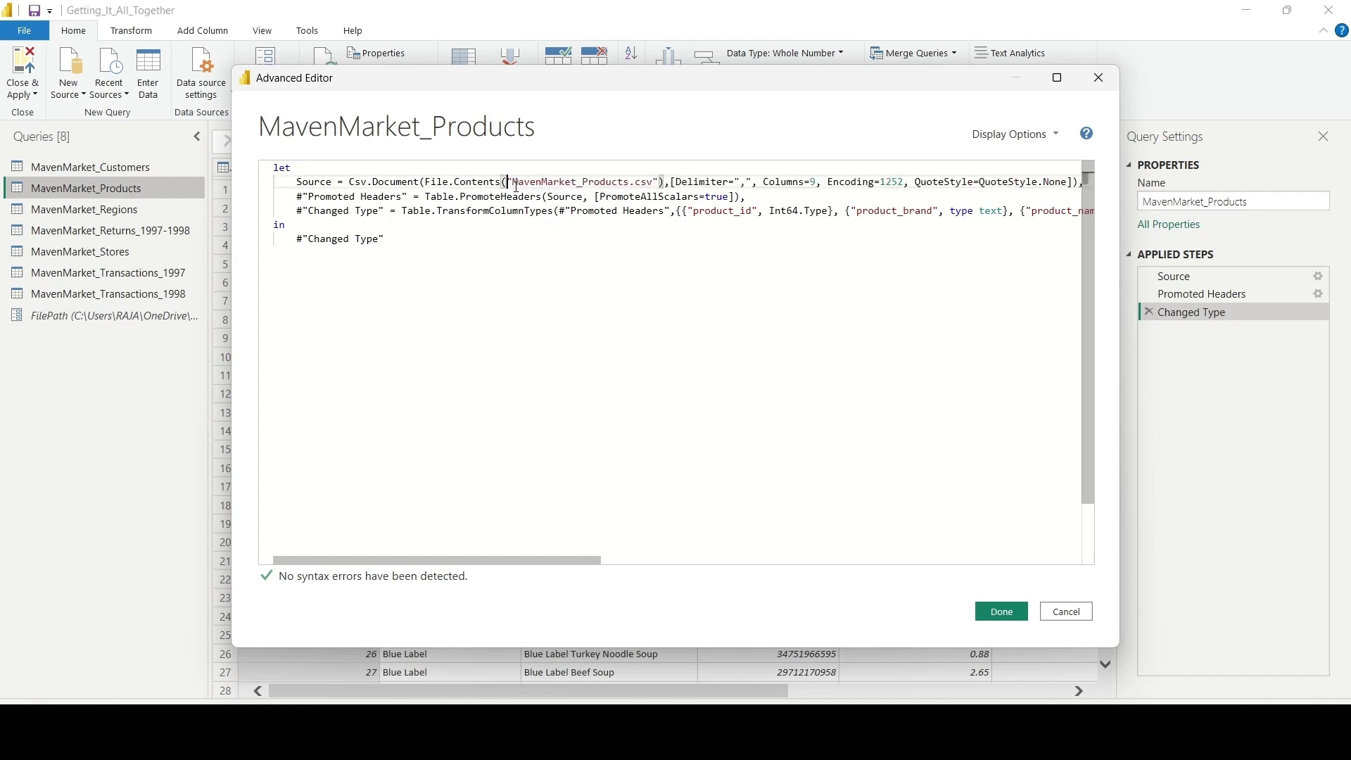
type("FilePath")
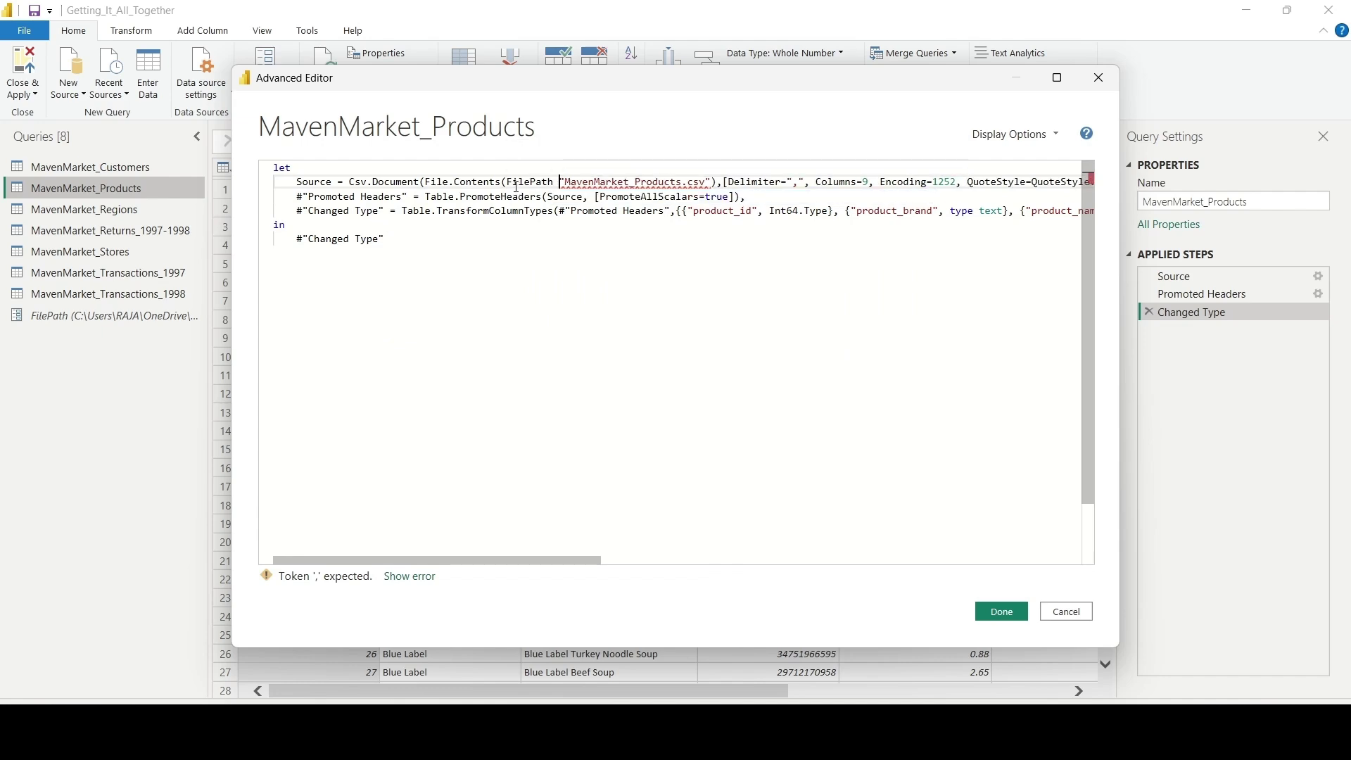
type(" &")
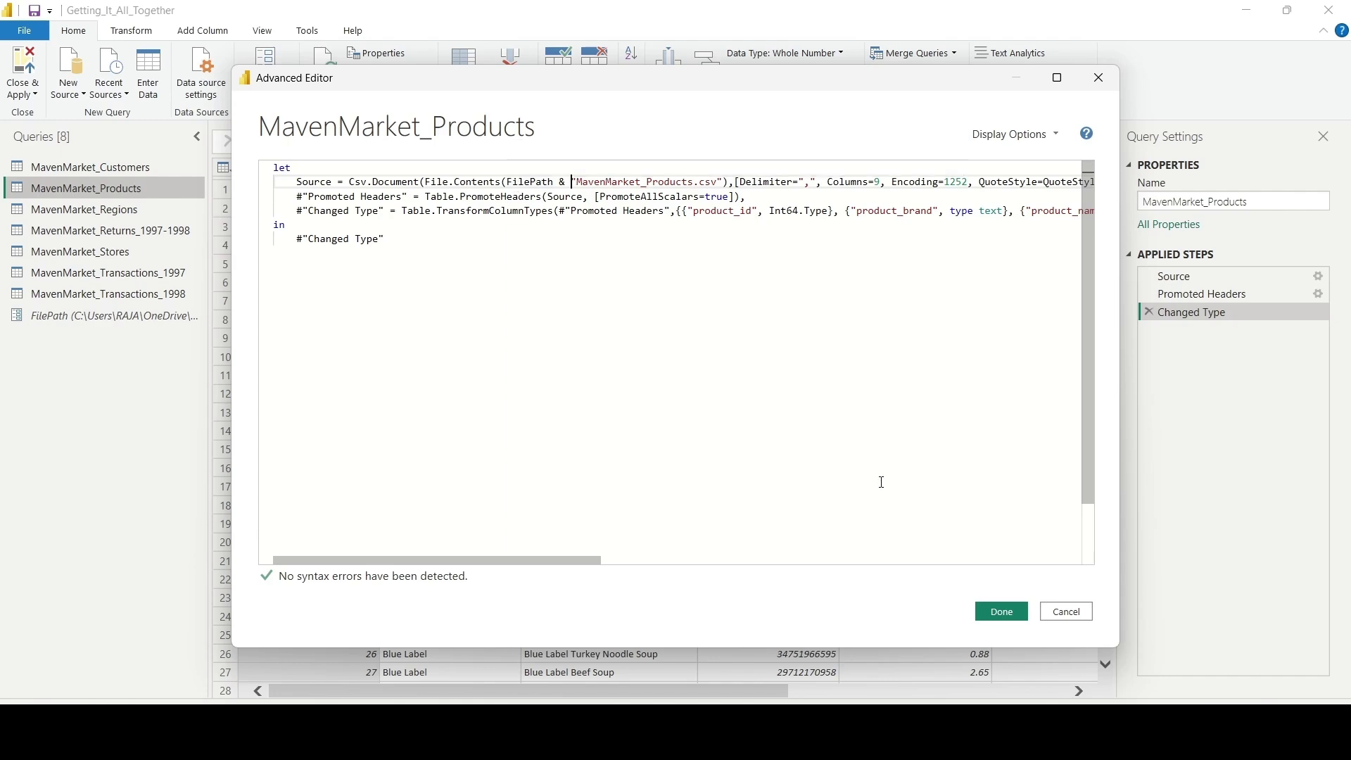
left_click(1001, 612)
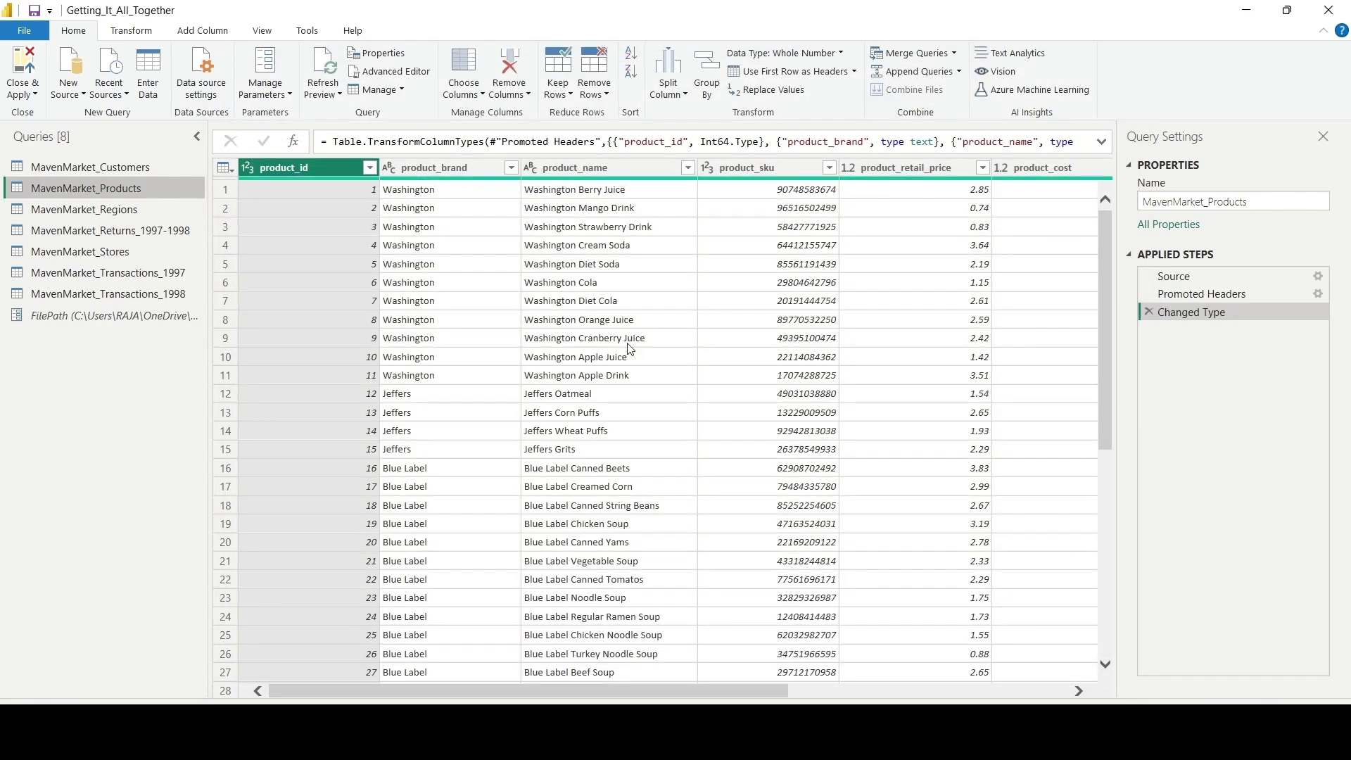
Step: In the MavenMarket_Regions query code, replace the hard-coded folder path with FilePath & before "MavenMarket_Regions.csv" and save it
left_click(188, 207)
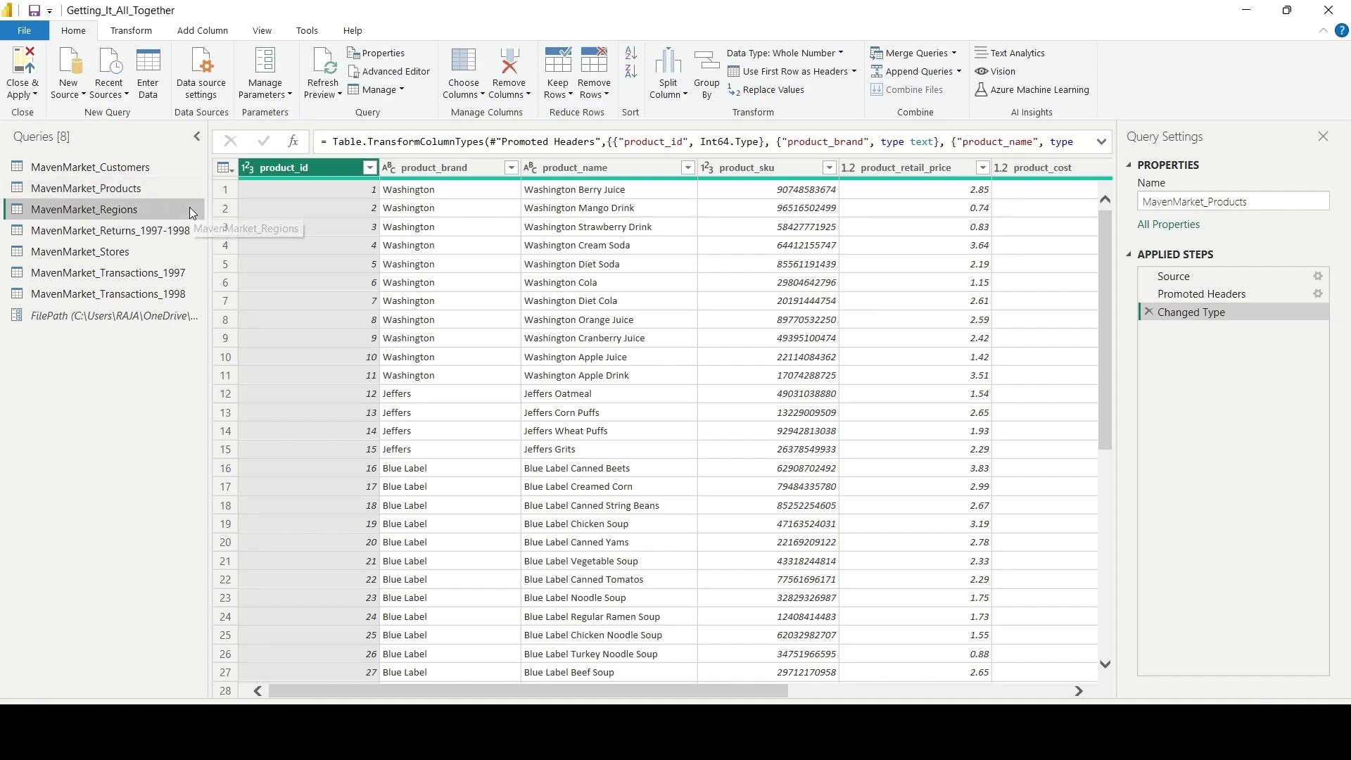
left_click(422, 72)
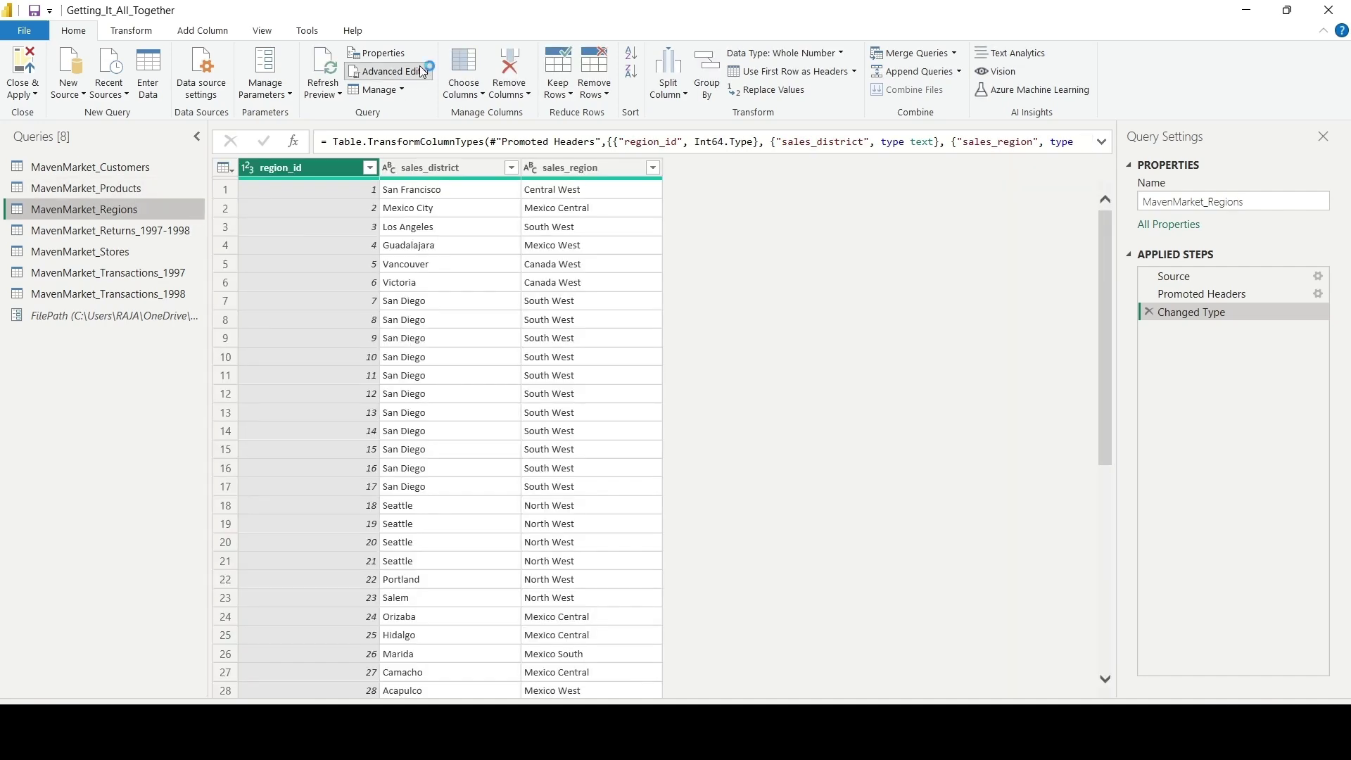
left_click_drag(957, 182, 516, 186)
key("BackSpace")
key("Left")
type("FilePath &")
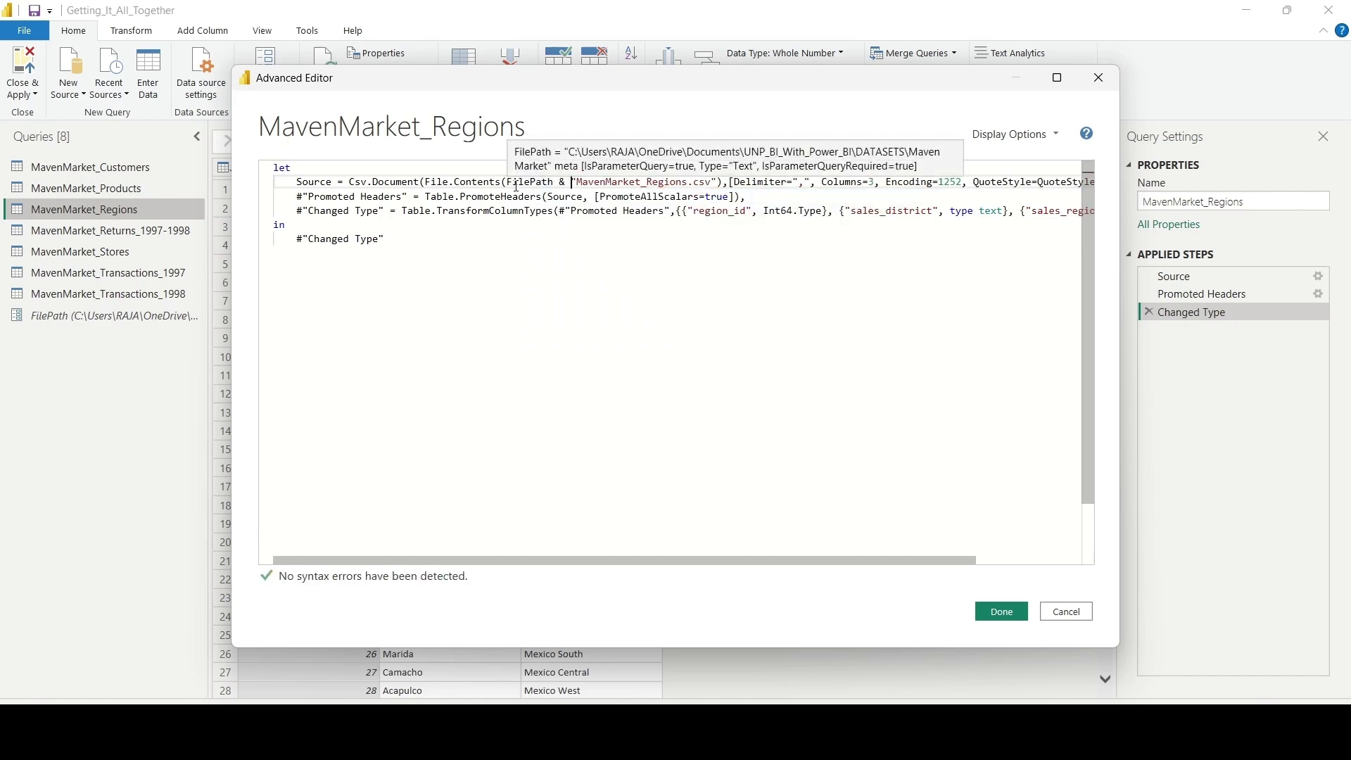
left_click(1007, 613)
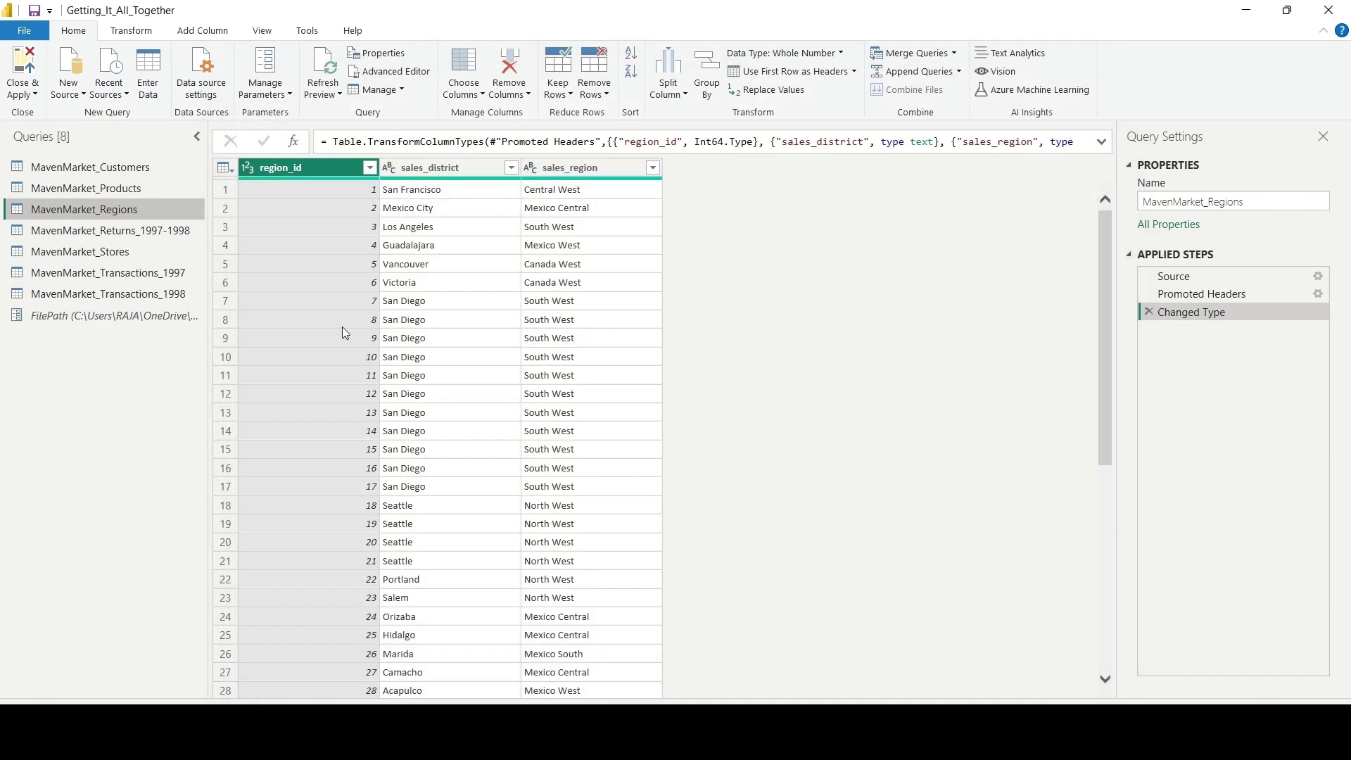
Step: In the MavenMarket_Returns_1997-1998 query code, replace the hard-coded folder path with FilePath & before "MavenMarket_Returns_1997-1998.csv" and save it
left_click(192, 235)
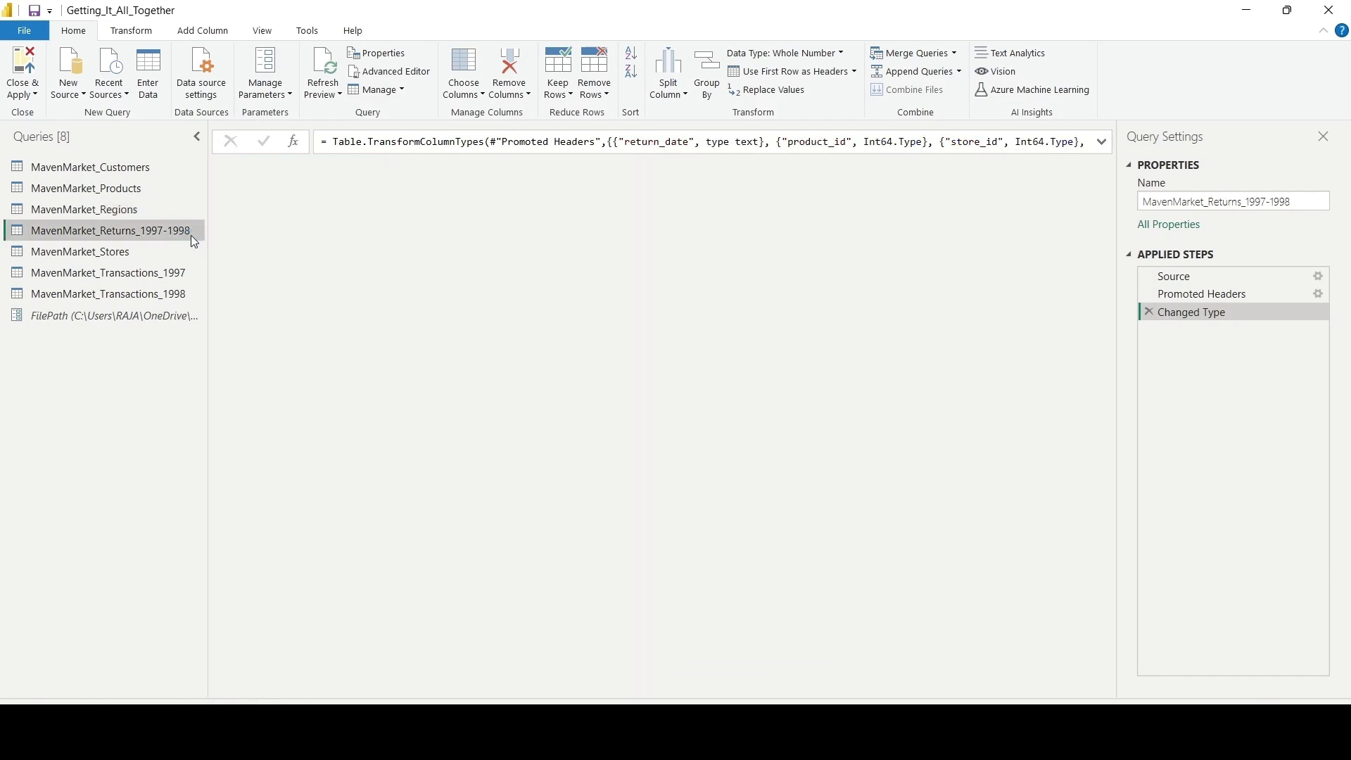
left_click(402, 73)
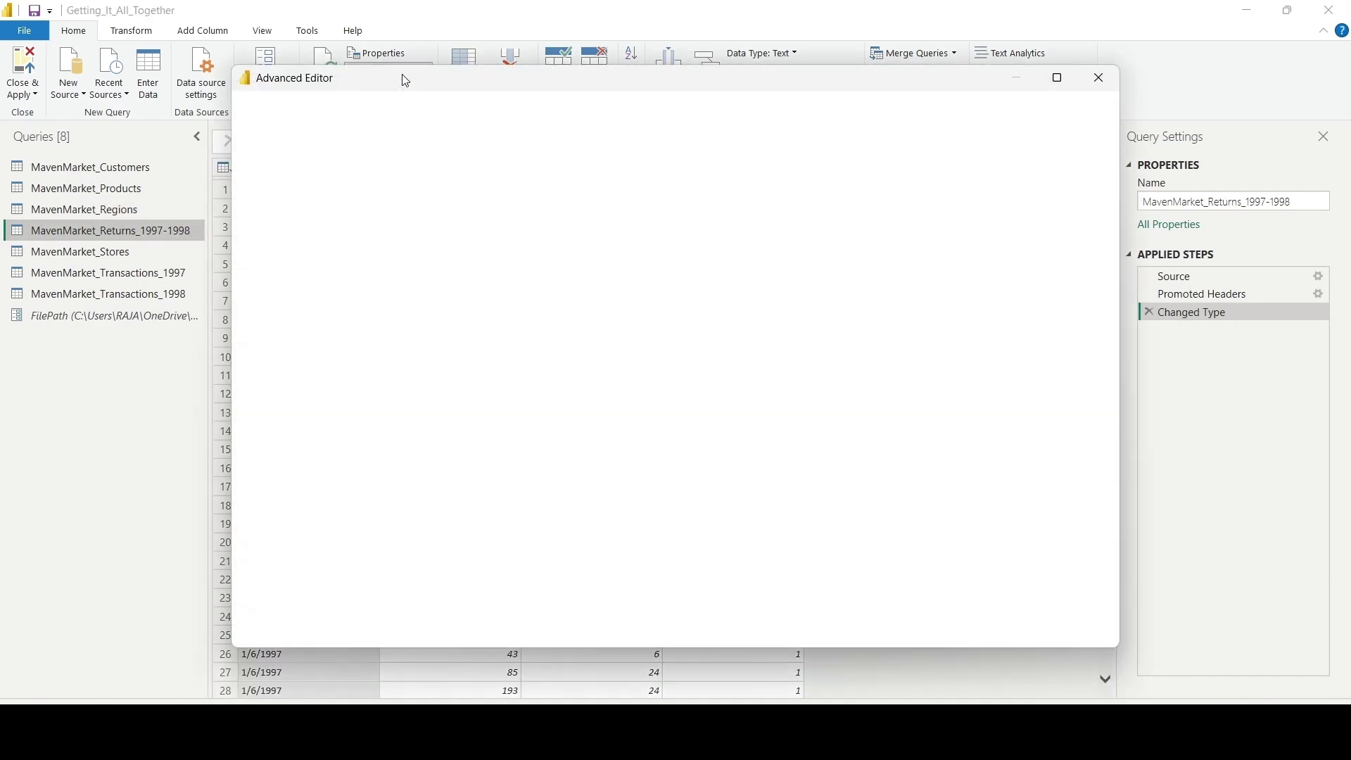
left_click_drag(954, 182, 514, 181)
key("BackSpace")
key("Left")
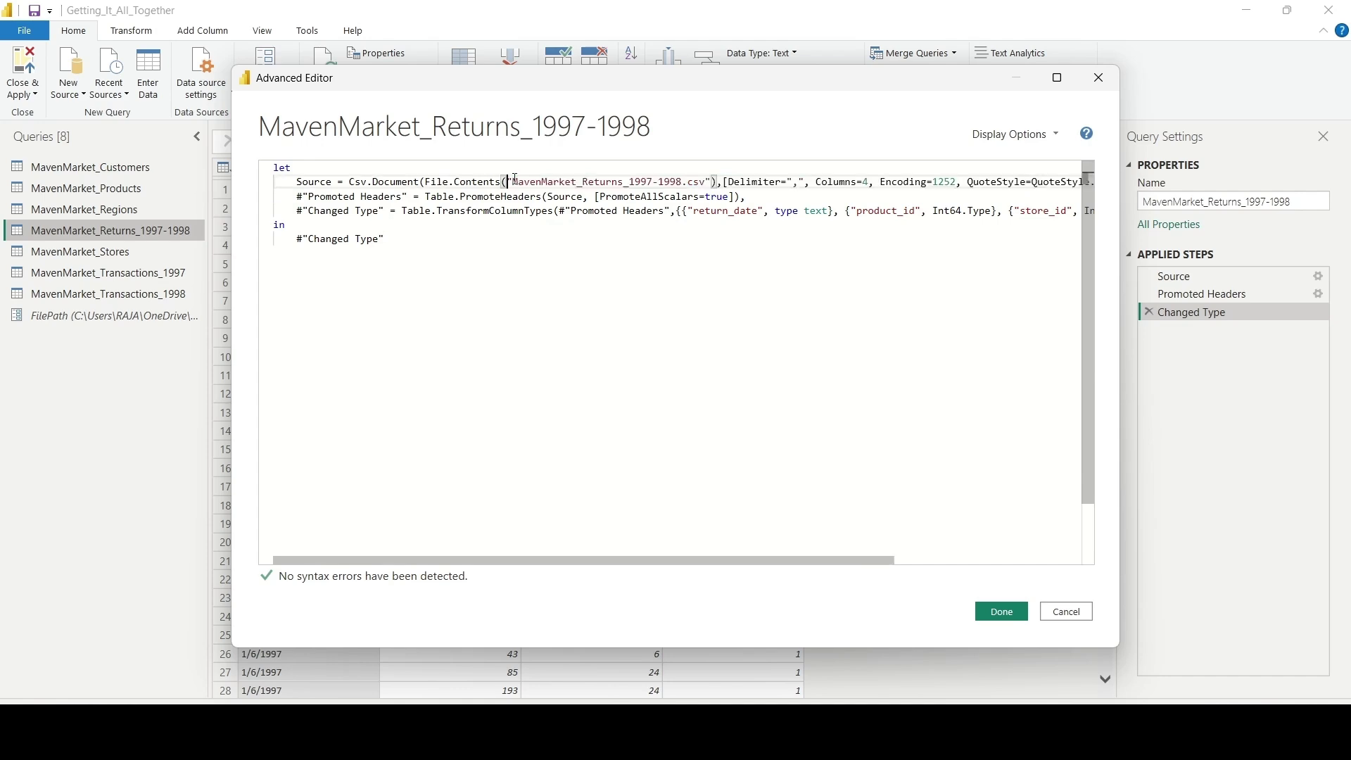
type("File")
type("Path &")
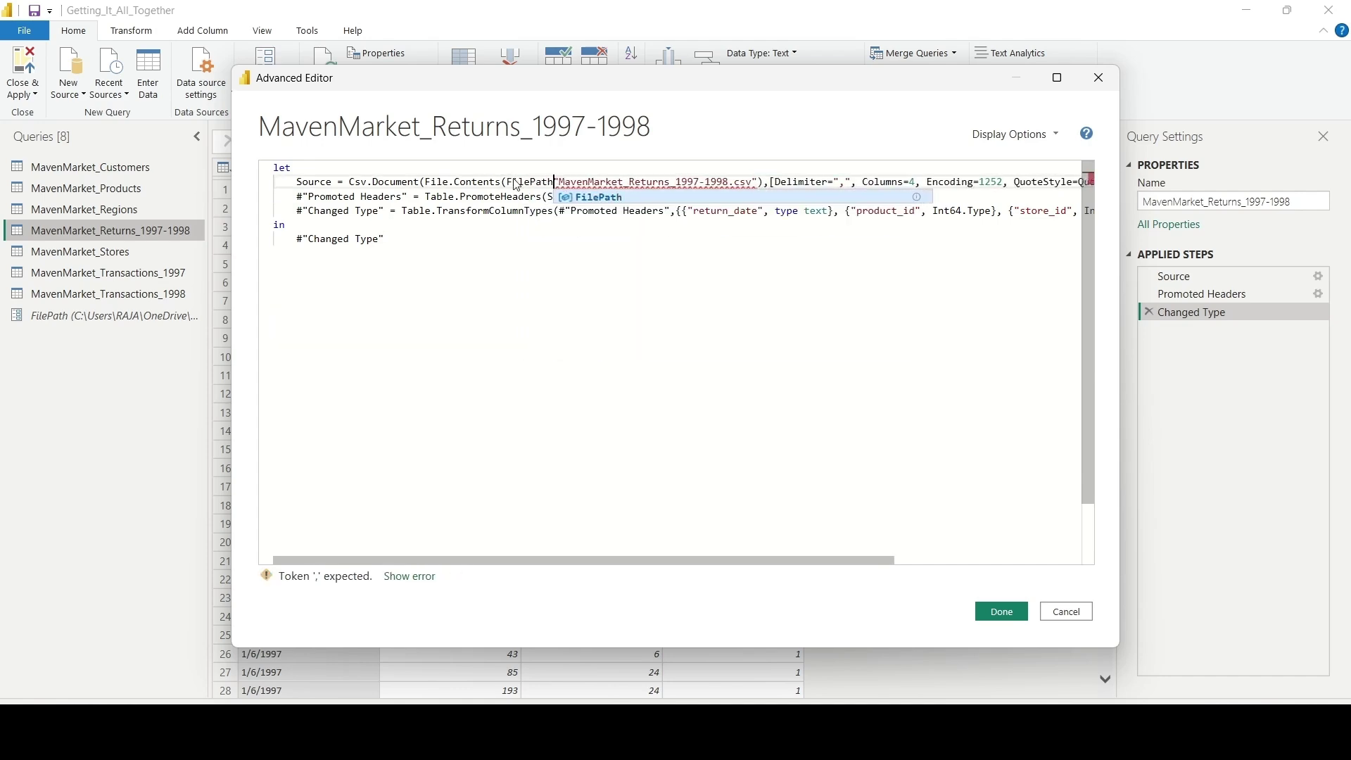
left_click(1001, 611)
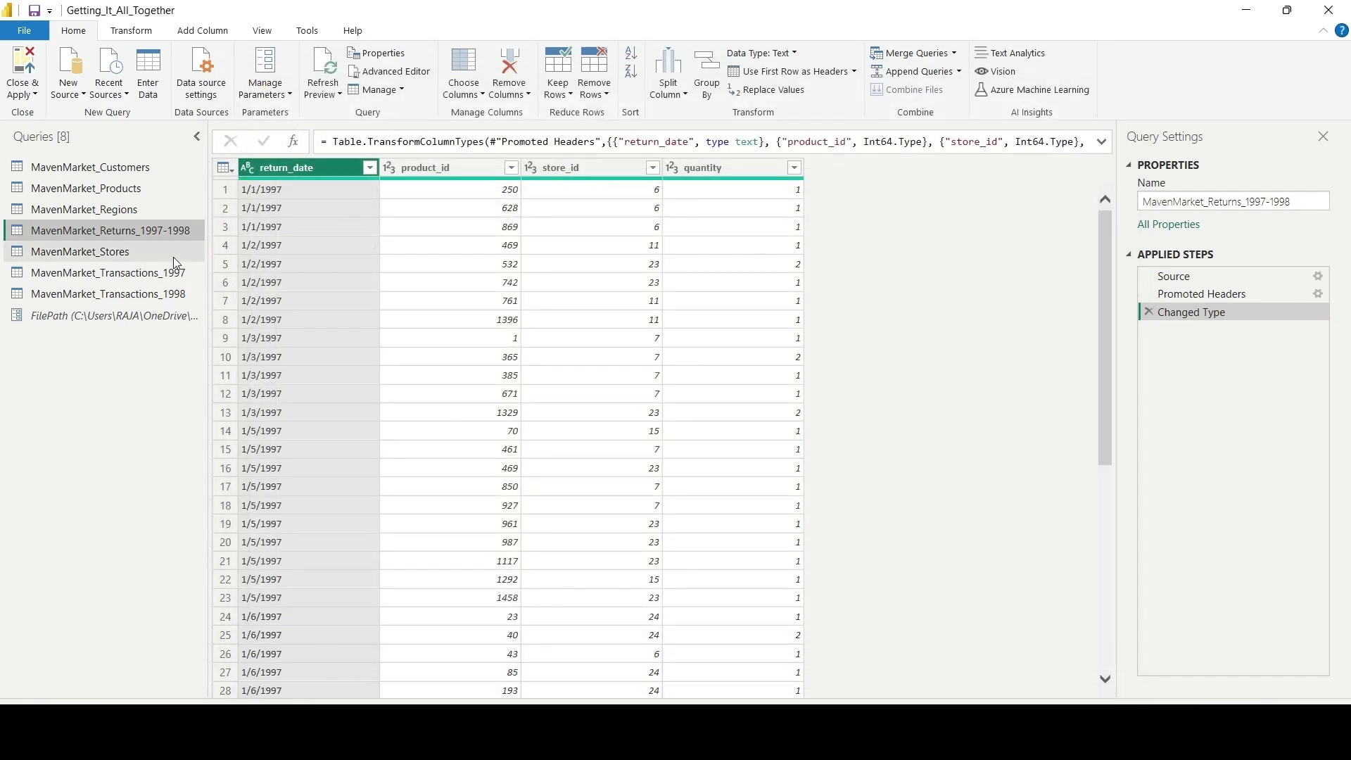
Step: In the MavenMarket_Stores query code, replace the hard-coded folder path with FilePath & before "MavenMarket_Stores.csv" and save it
left_click(173, 254)
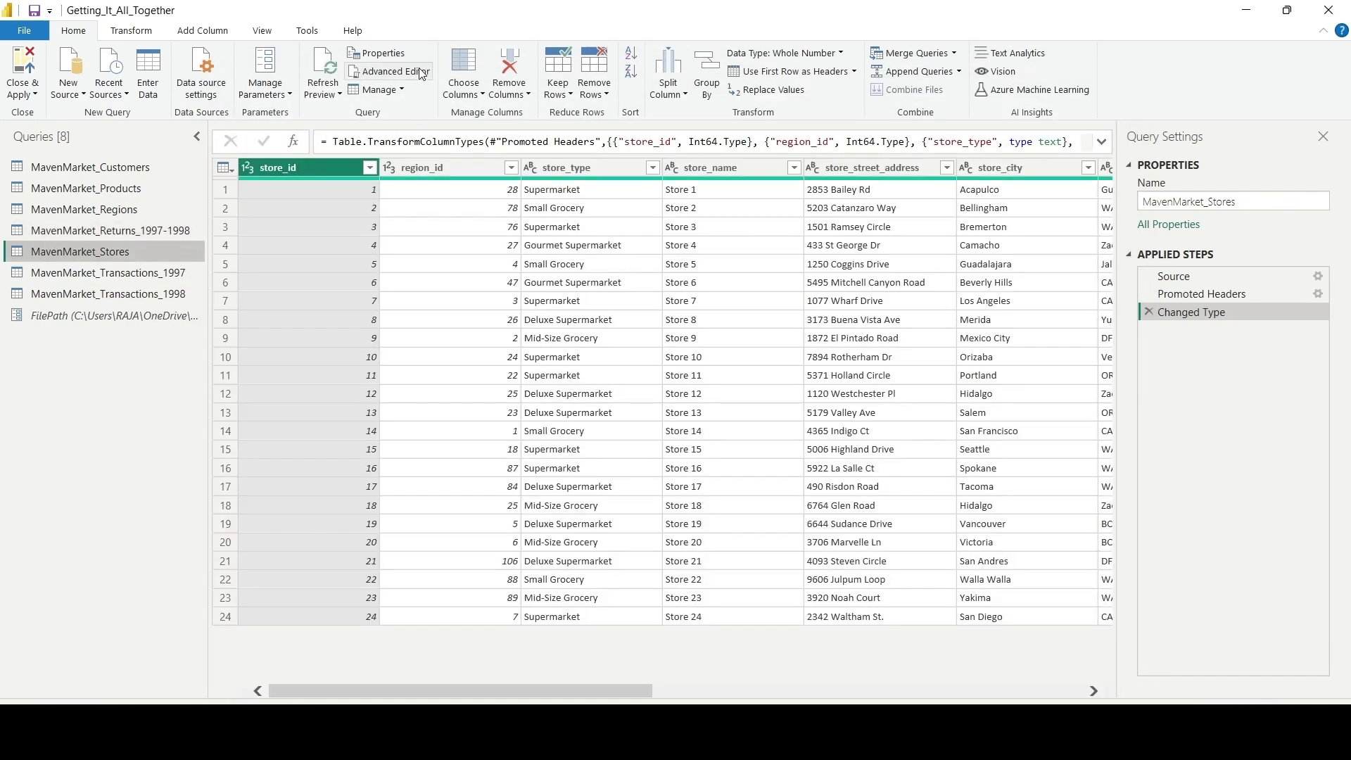
left_click(392, 71)
left_click_drag(955, 181, 515, 180)
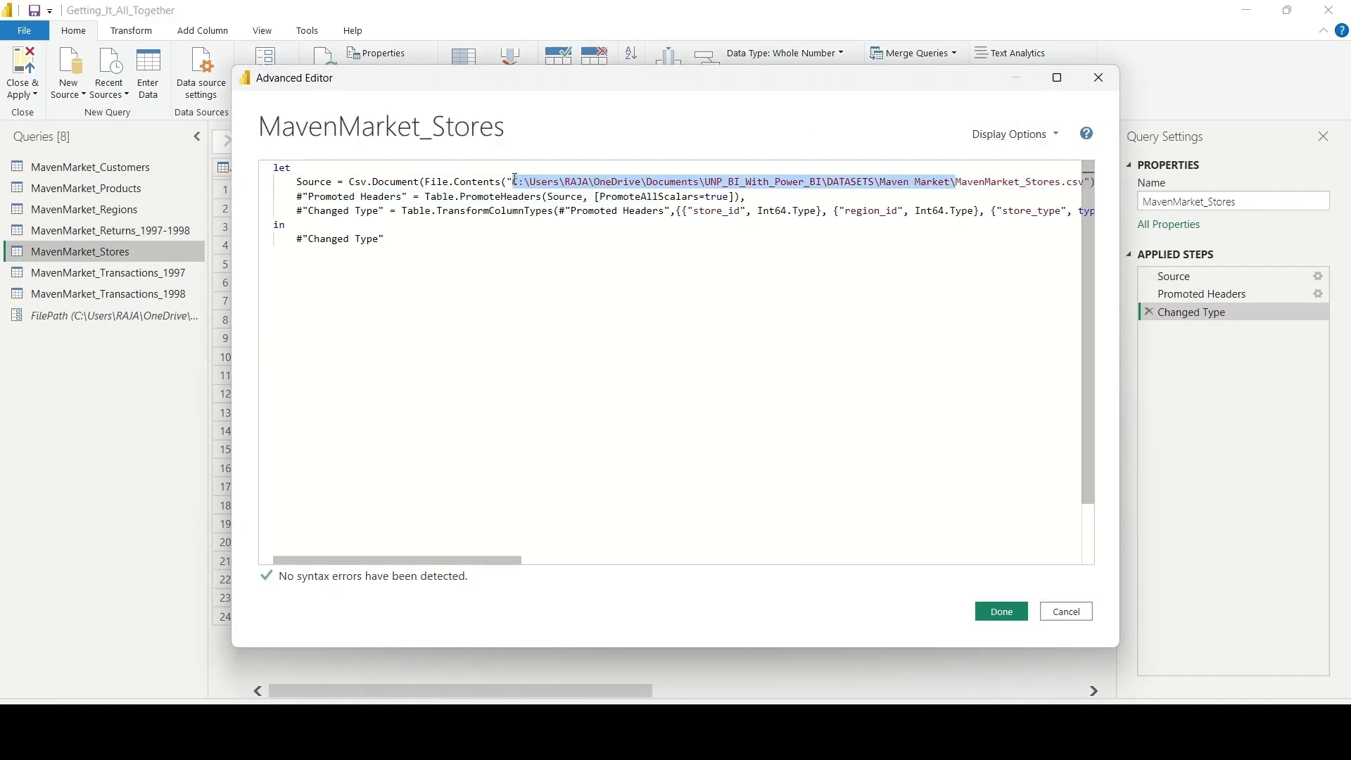
key("BackSpace")
key("Left")
type("FilePath")
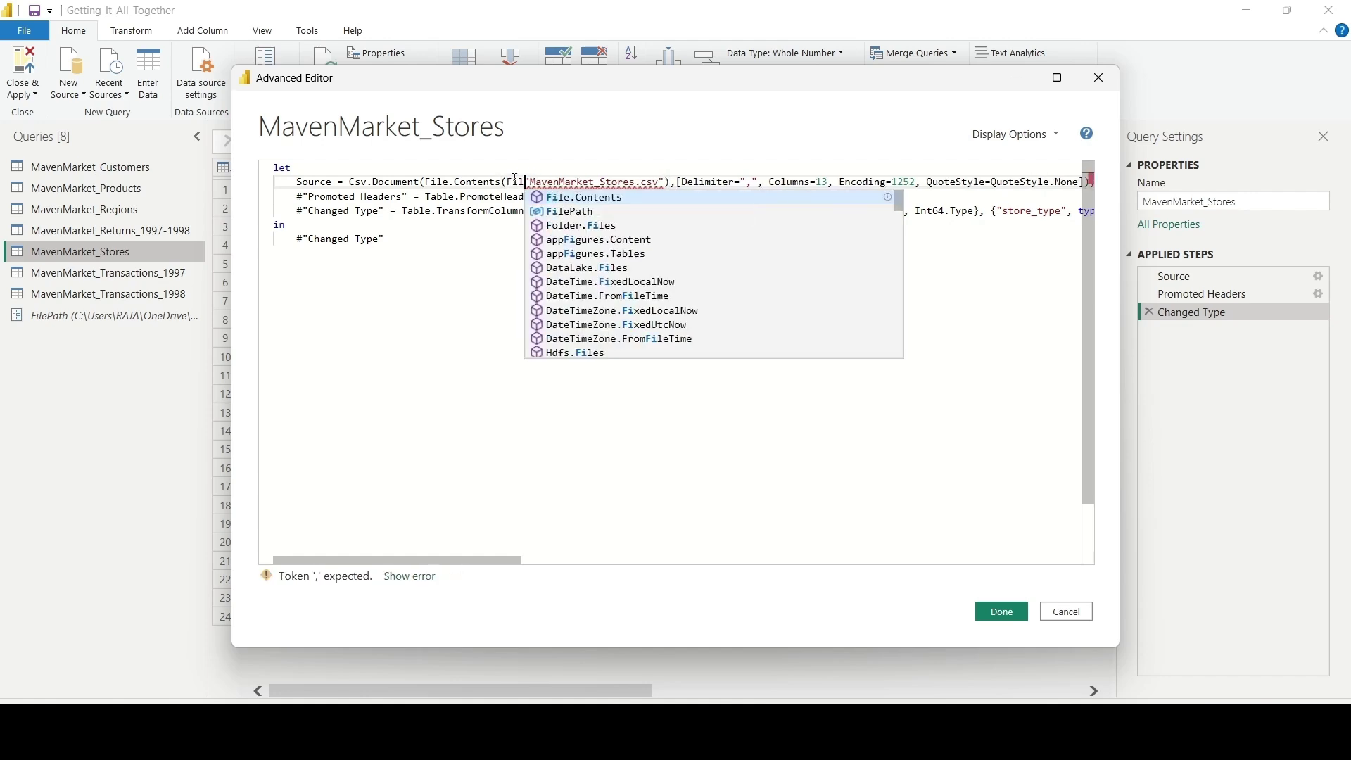
type(" &")
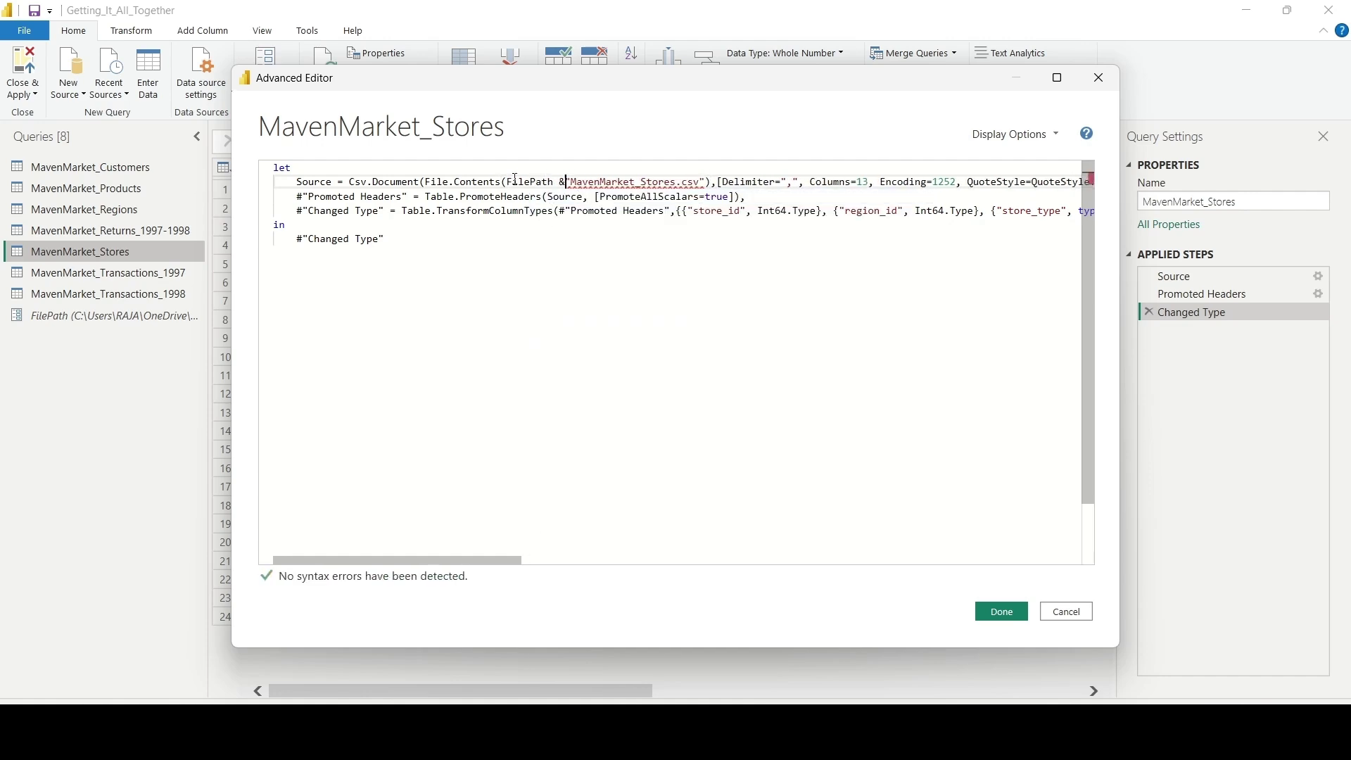
left_click(1002, 610)
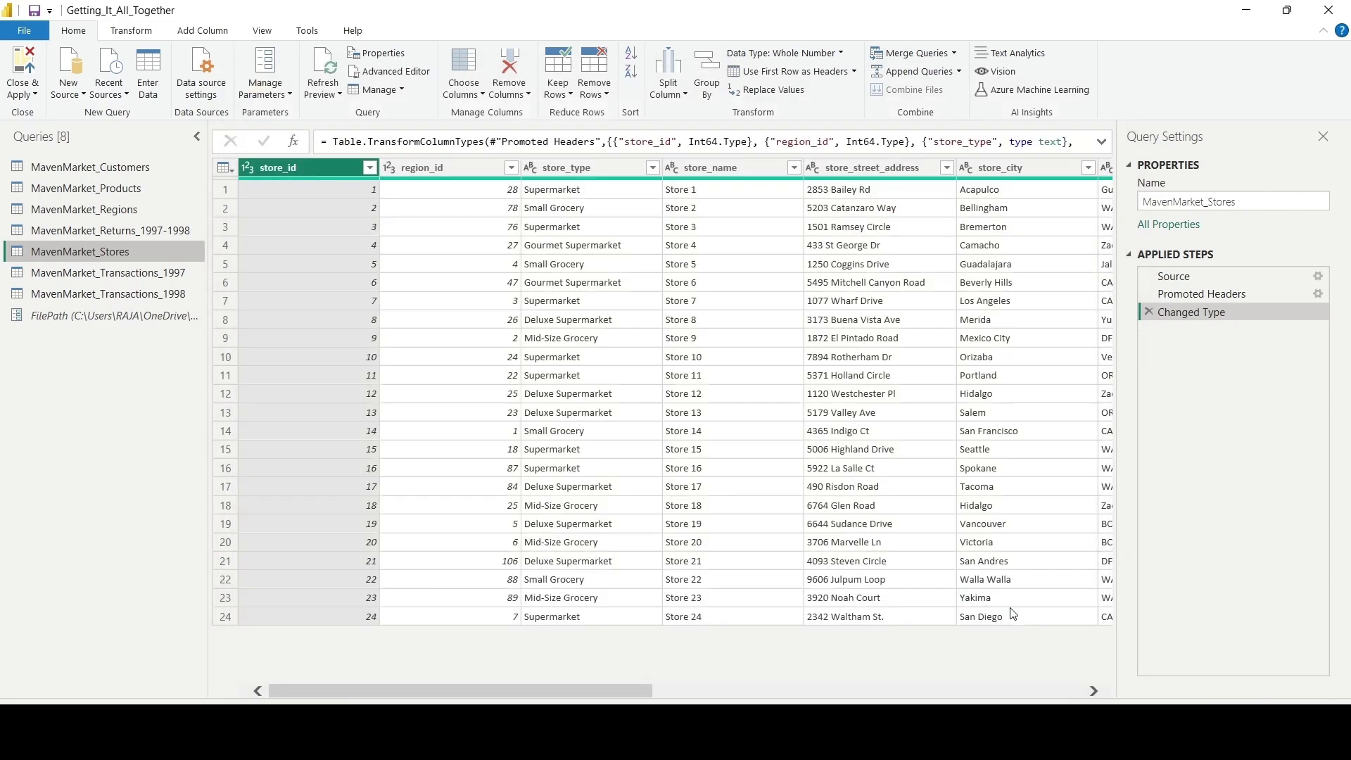
Step: In the MavenMarket_Transactions_1997 query code, replace the hard-coded folder path with FilePath & before "MavenMarket_Transactions_1997.csv" and save it
left_click(192, 270)
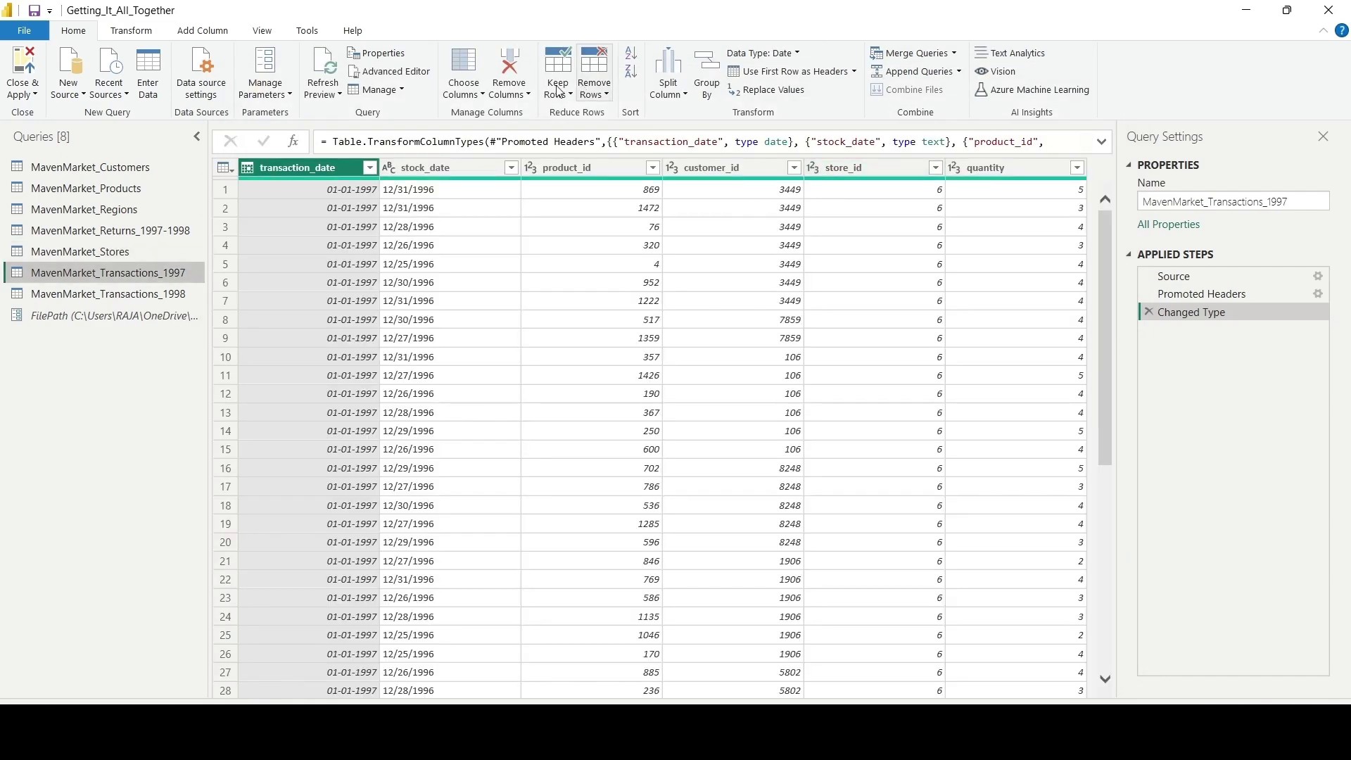
left_click(415, 77)
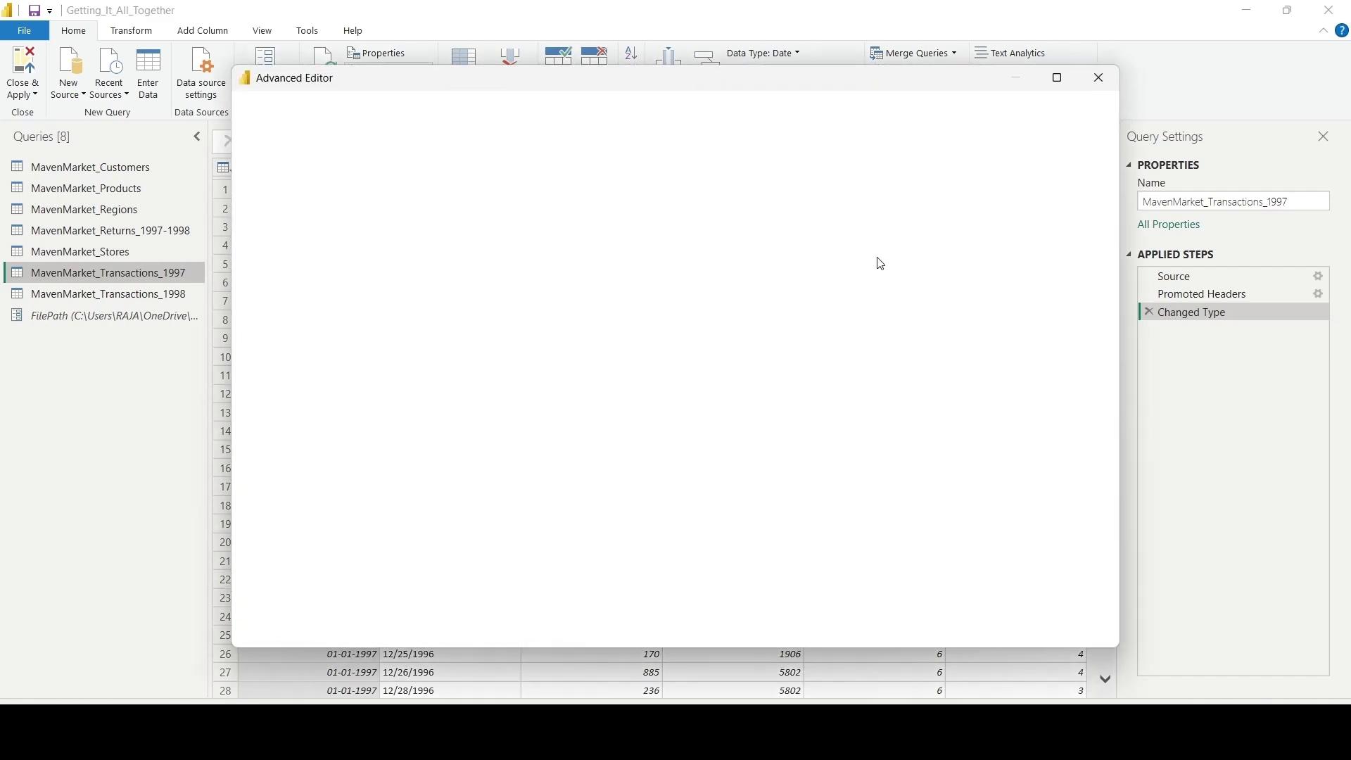
left_click_drag(955, 181, 514, 180)
key("BackSpace")
key("Left")
type("FilePath &")
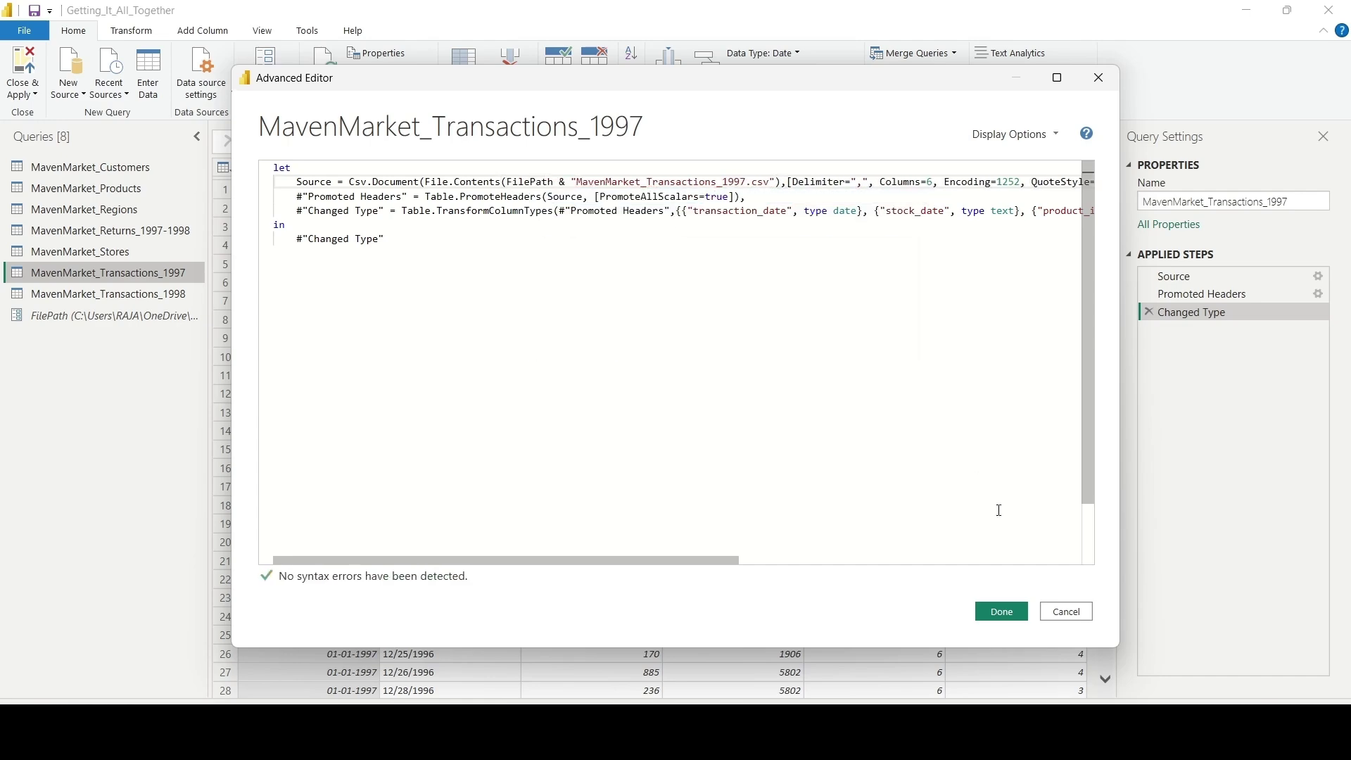
left_click(1001, 611)
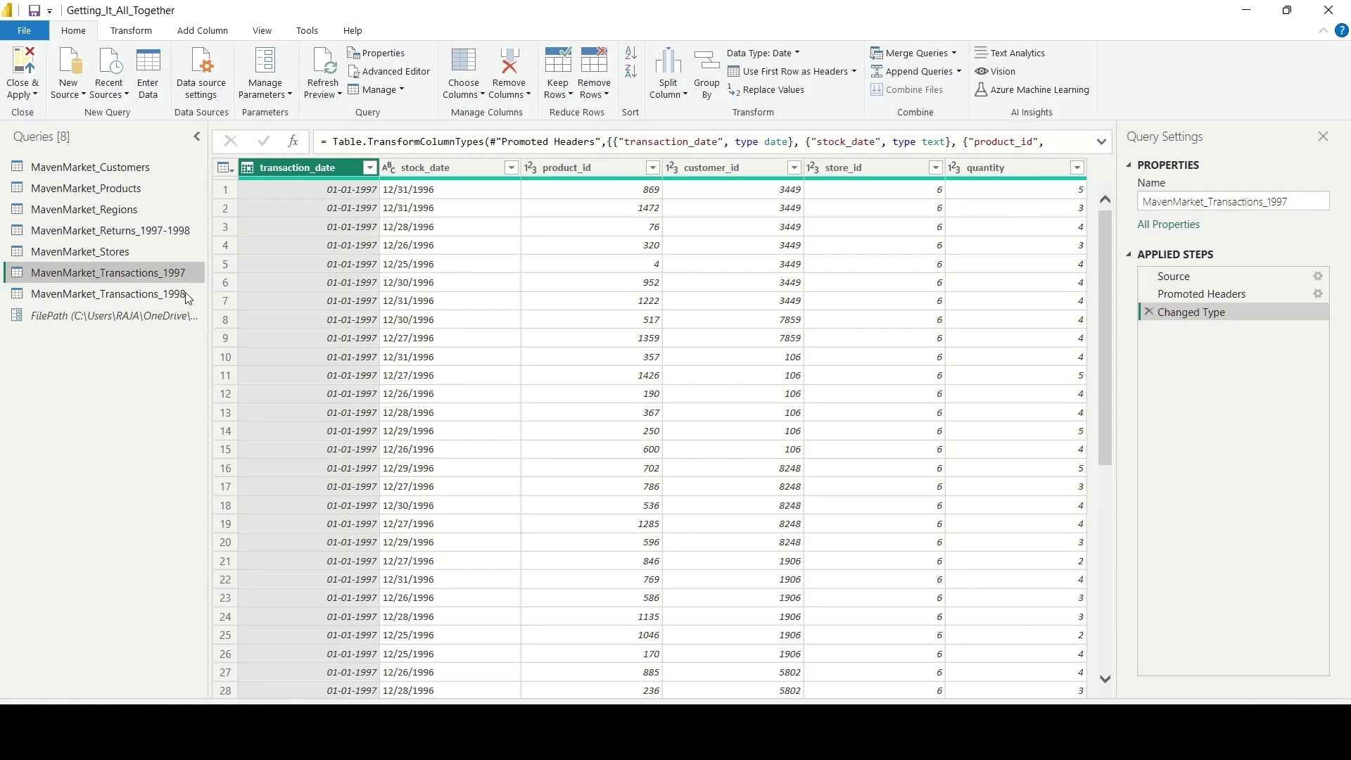
Step: In the MavenMarket_Transactions_1998 query code, replace the hard-coded folder path with FilePath & before "MavenMarket_Transactions_1998.csv" and save it
left_click(187, 295)
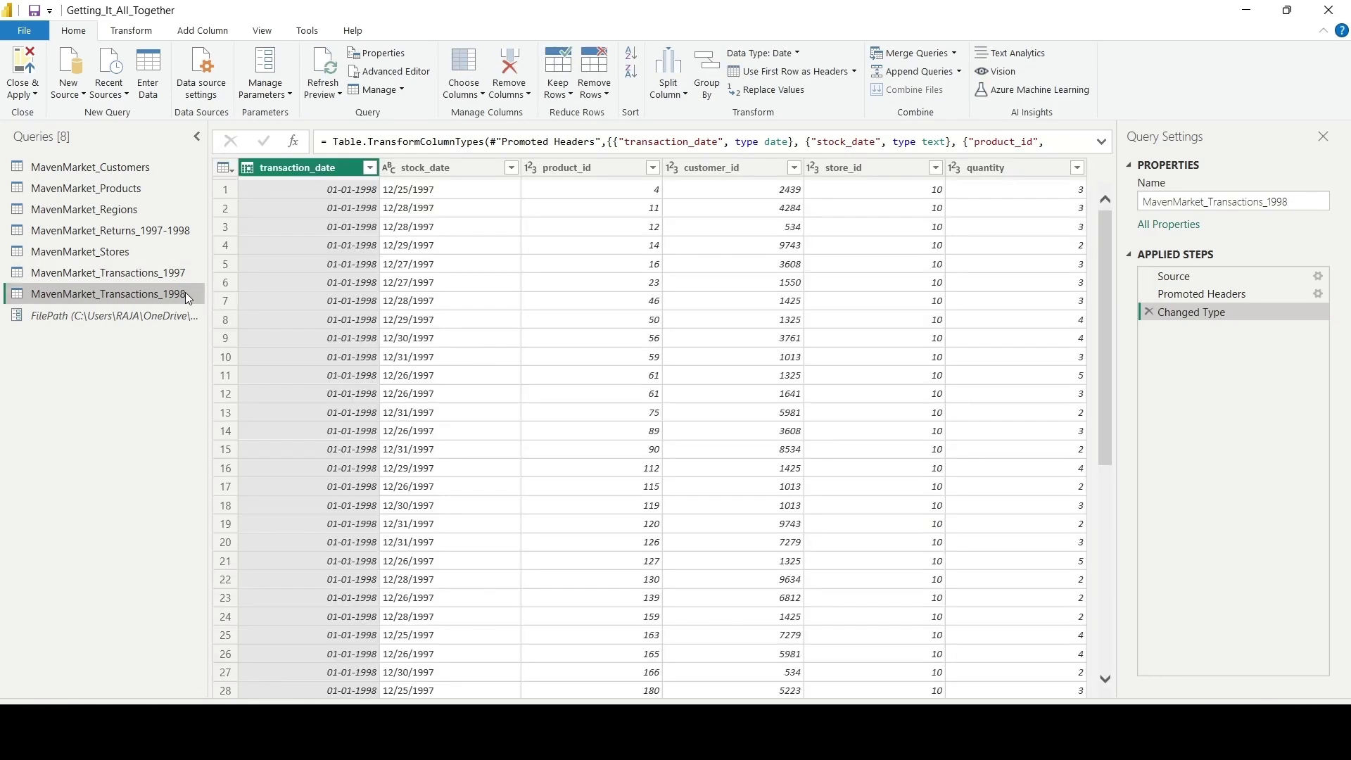
left_click(429, 77)
left_click_drag(955, 182, 511, 182)
key("BackSpace")
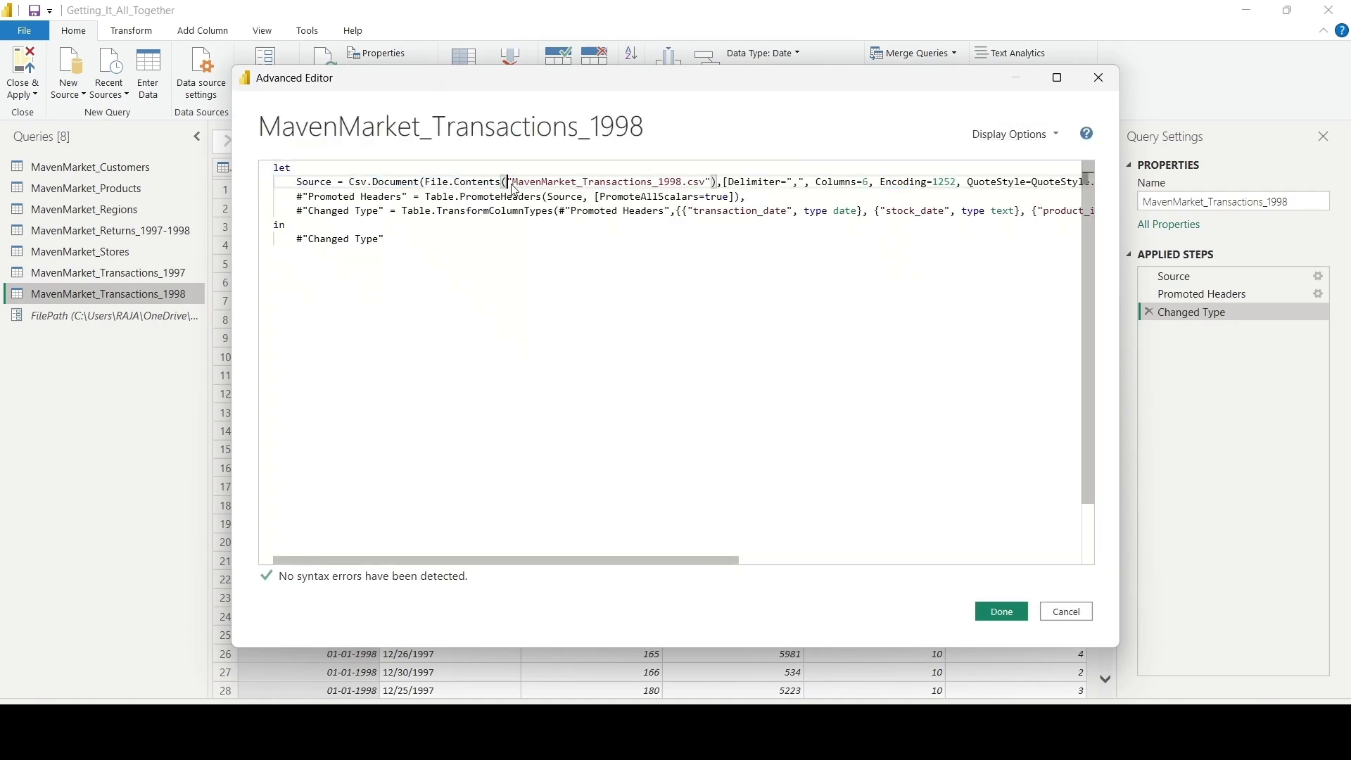
type("FilePath")
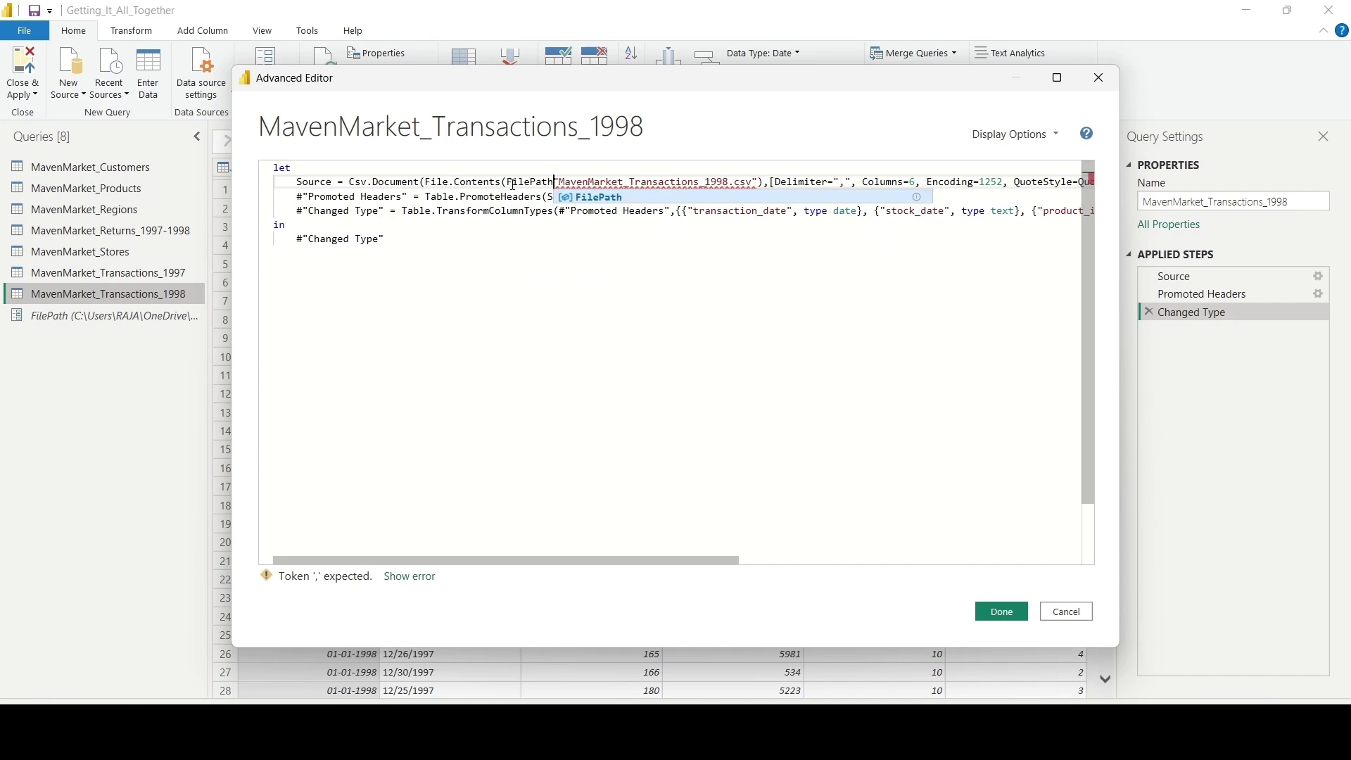
type(" &")
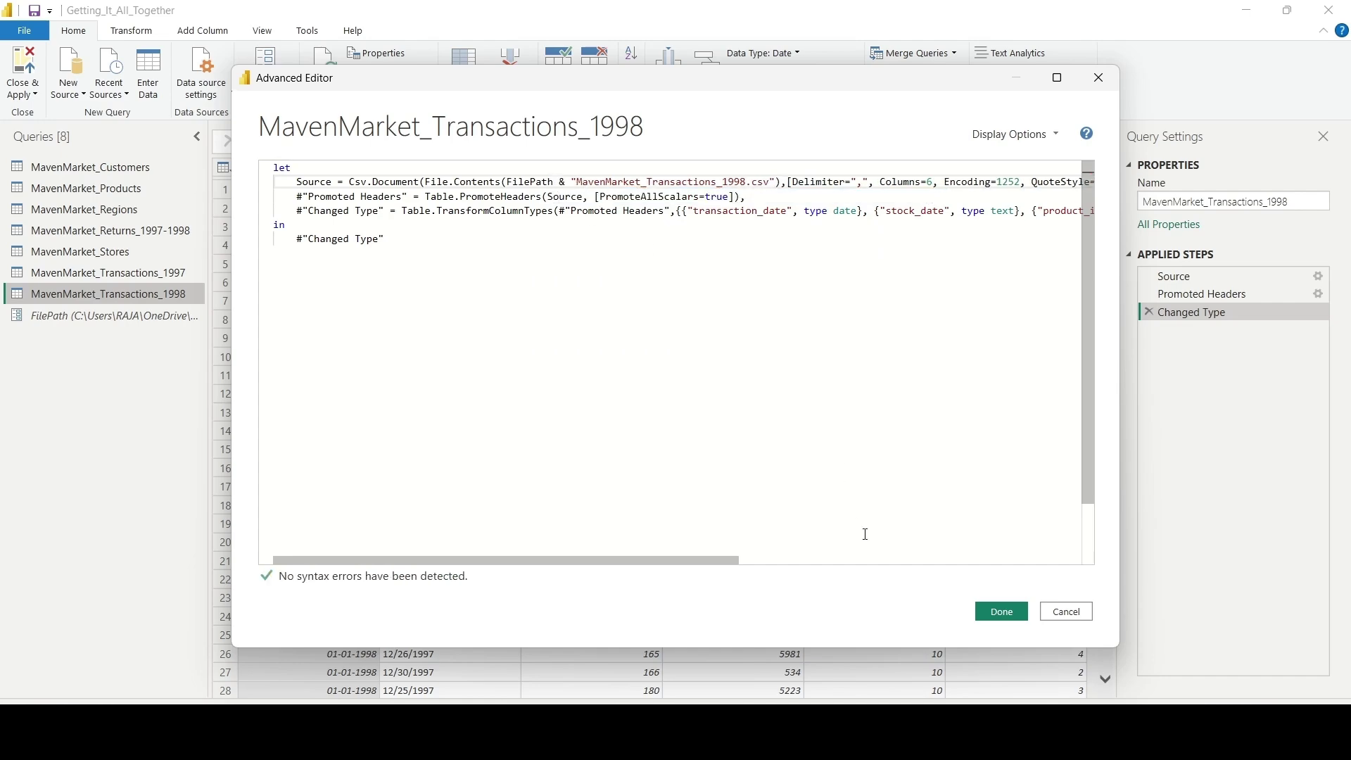
left_click(991, 612)
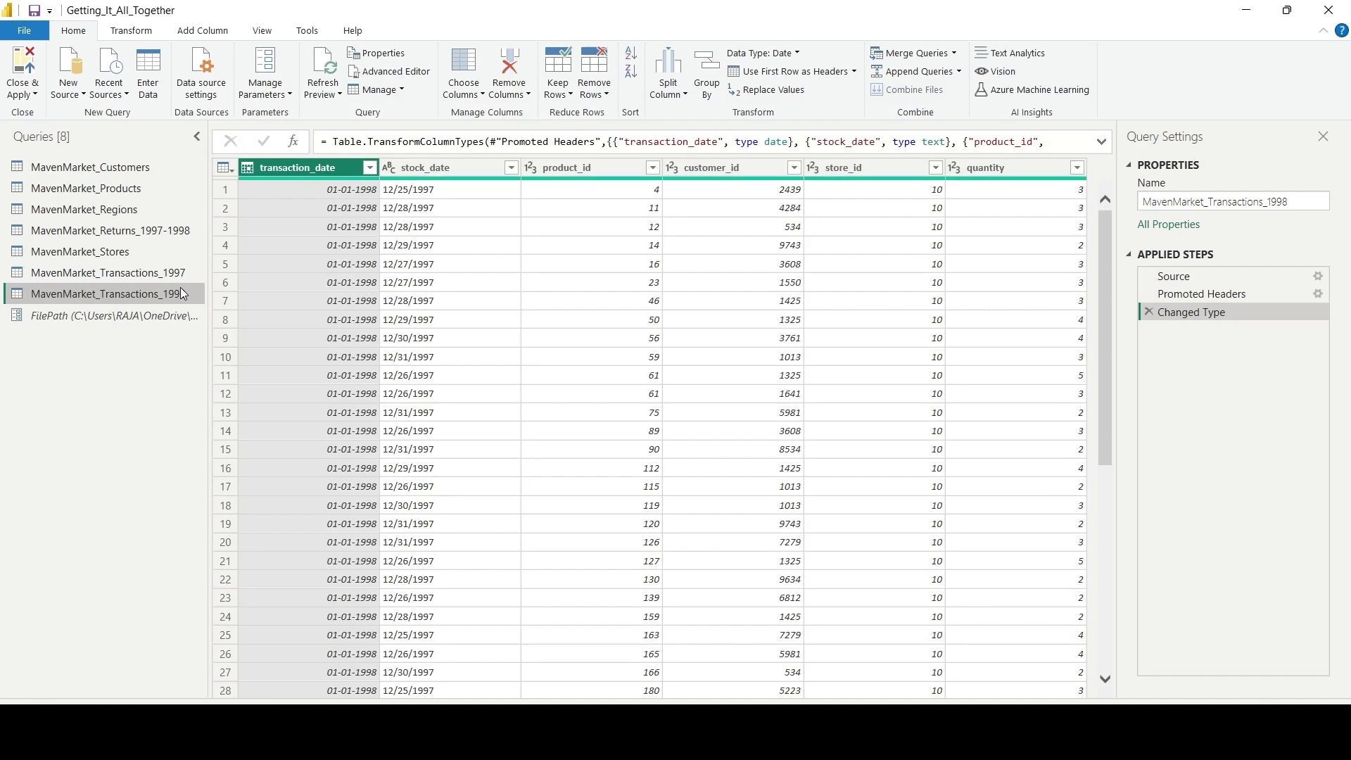
Step: Examine the data types of the MavenMarket_Customers columns from customer_id through the name, address, city and state columns
left_click(183, 166)
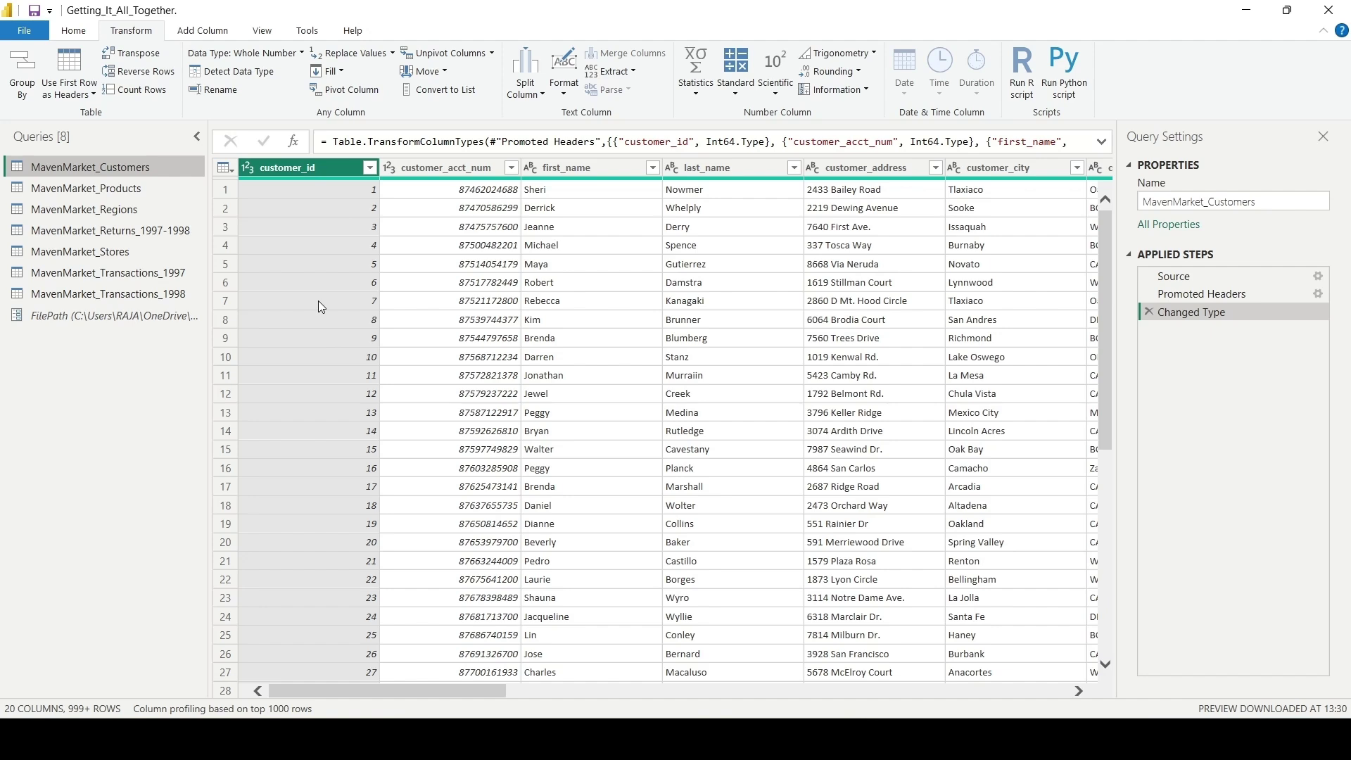
left_click(248, 170)
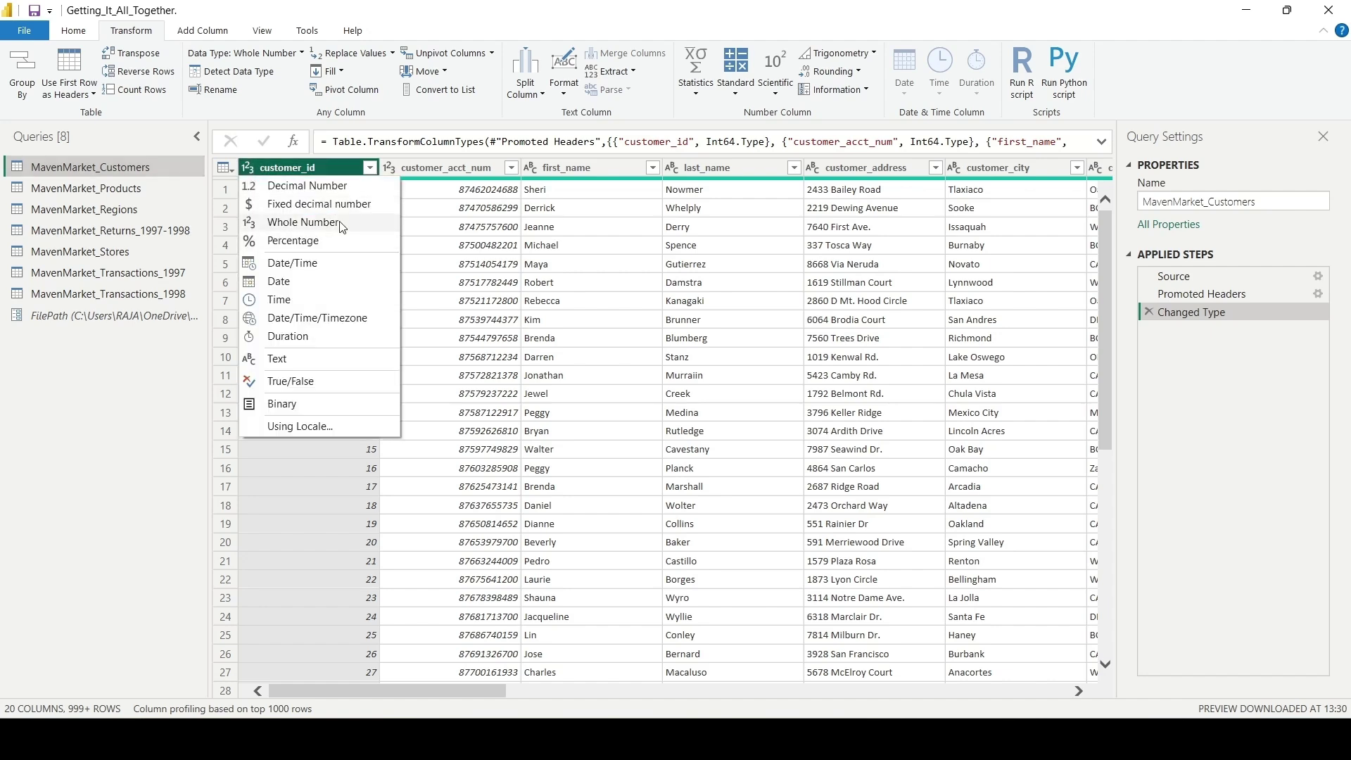
left_click(346, 174)
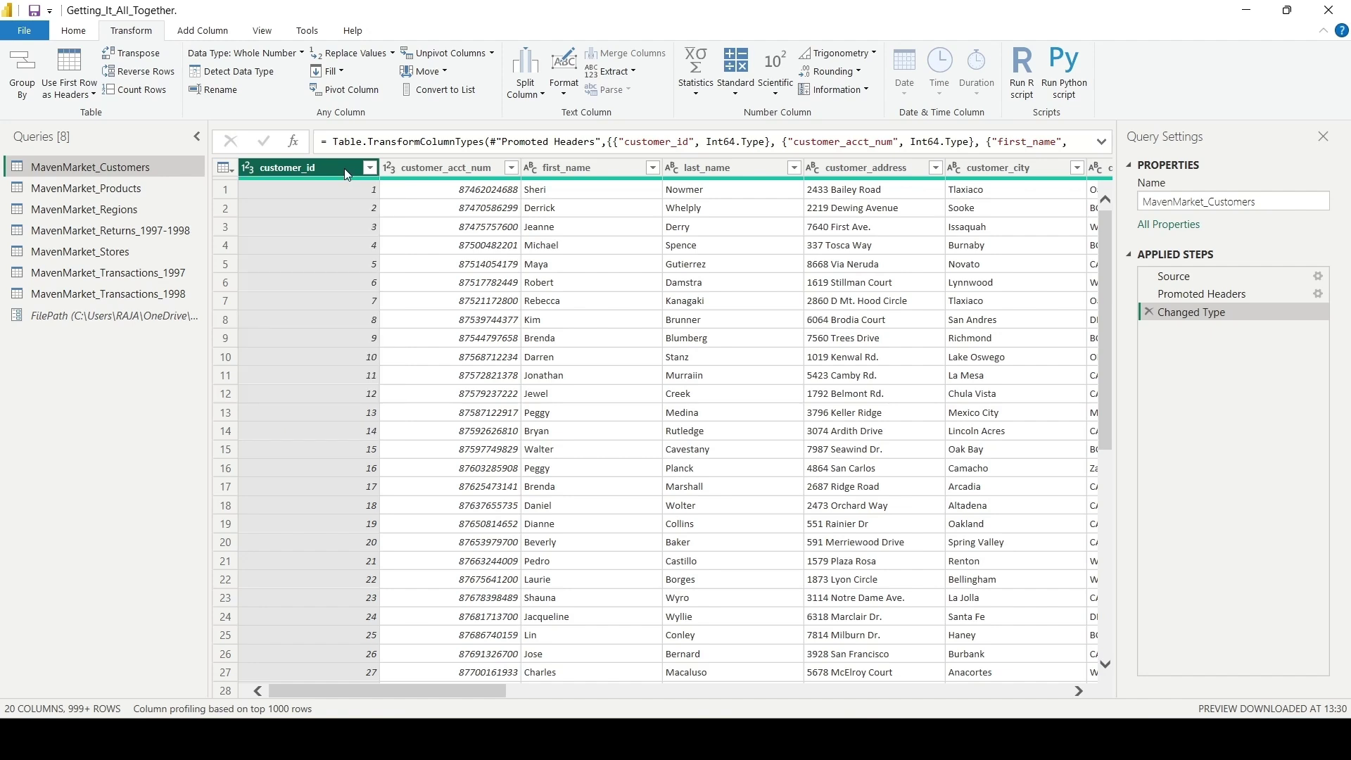
left_click(465, 168)
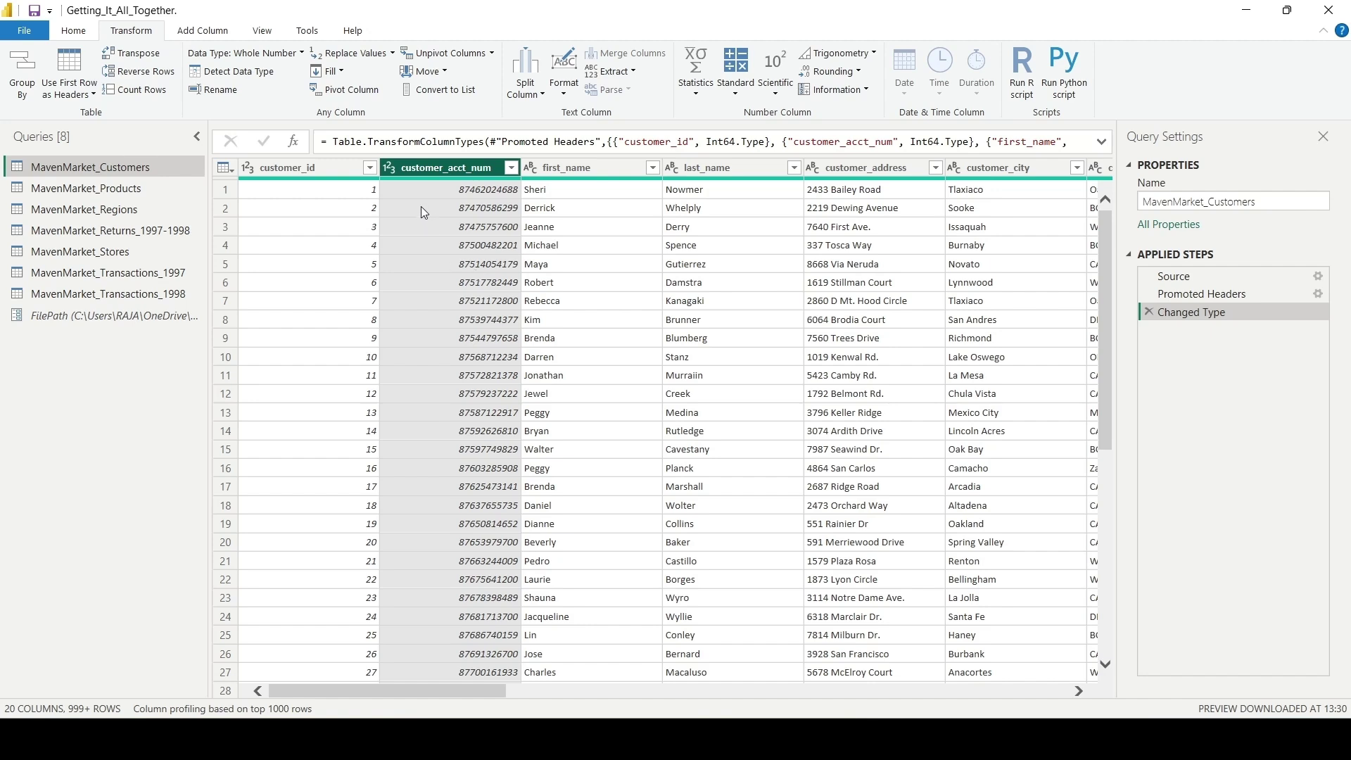
scroll(395, 173, "right", 3)
left_click(395, 170)
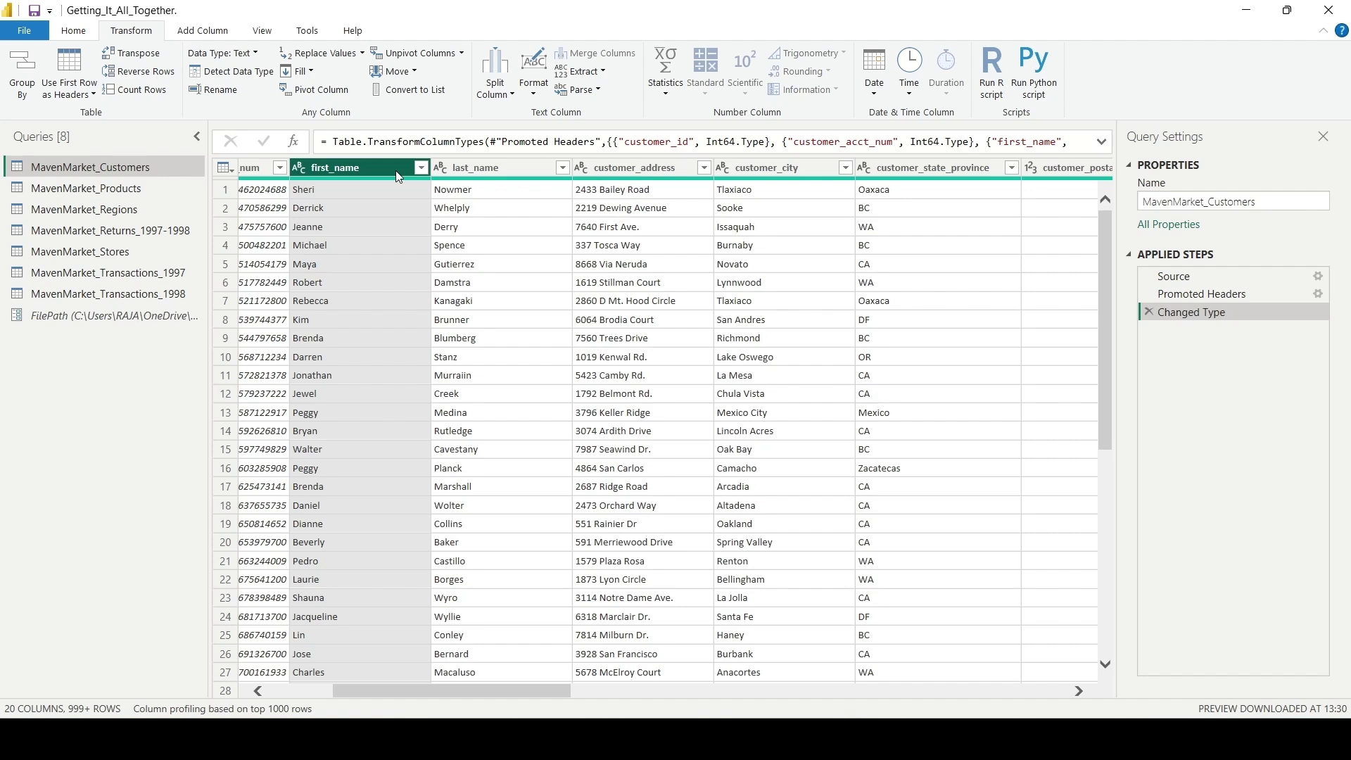
left_click(497, 175)
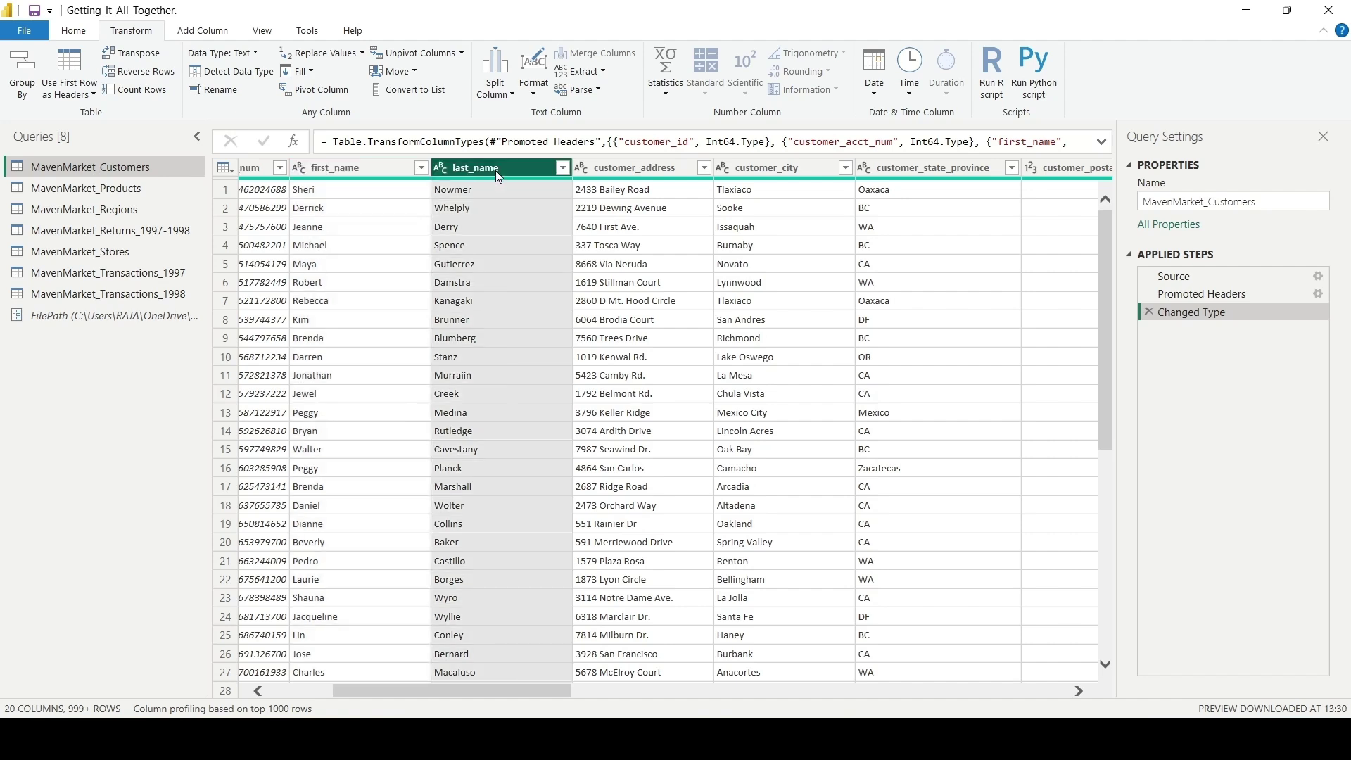
left_click(768, 170)
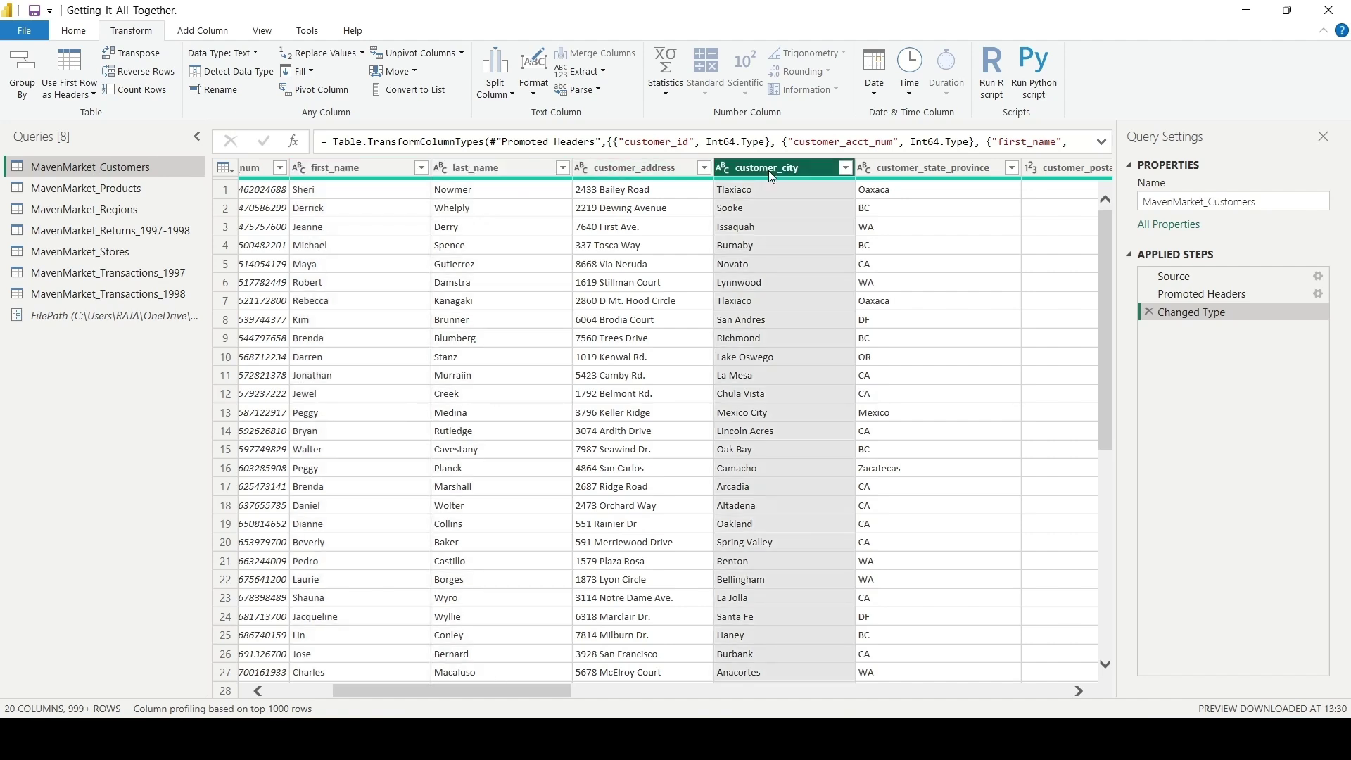
left_click(917, 167)
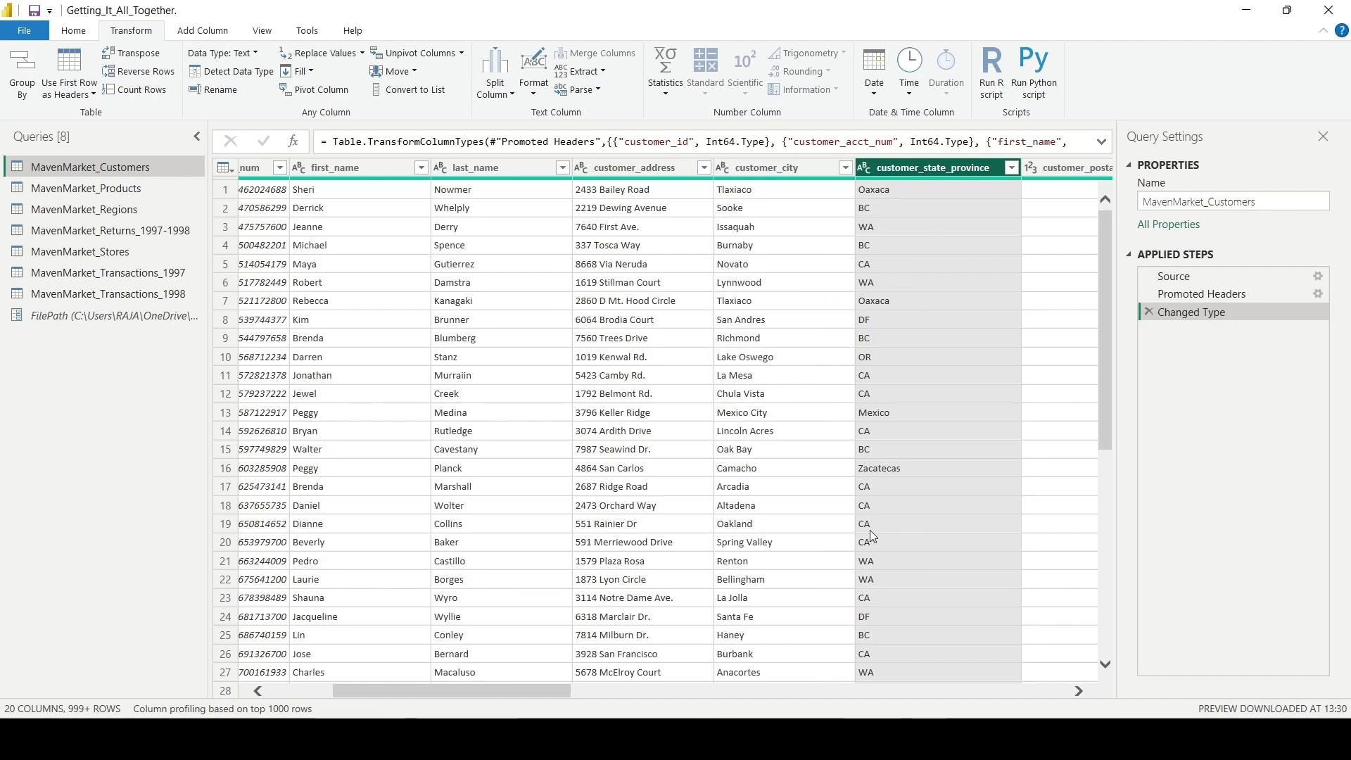
scroll(893, 168, "right", 3)
left_click(875, 166)
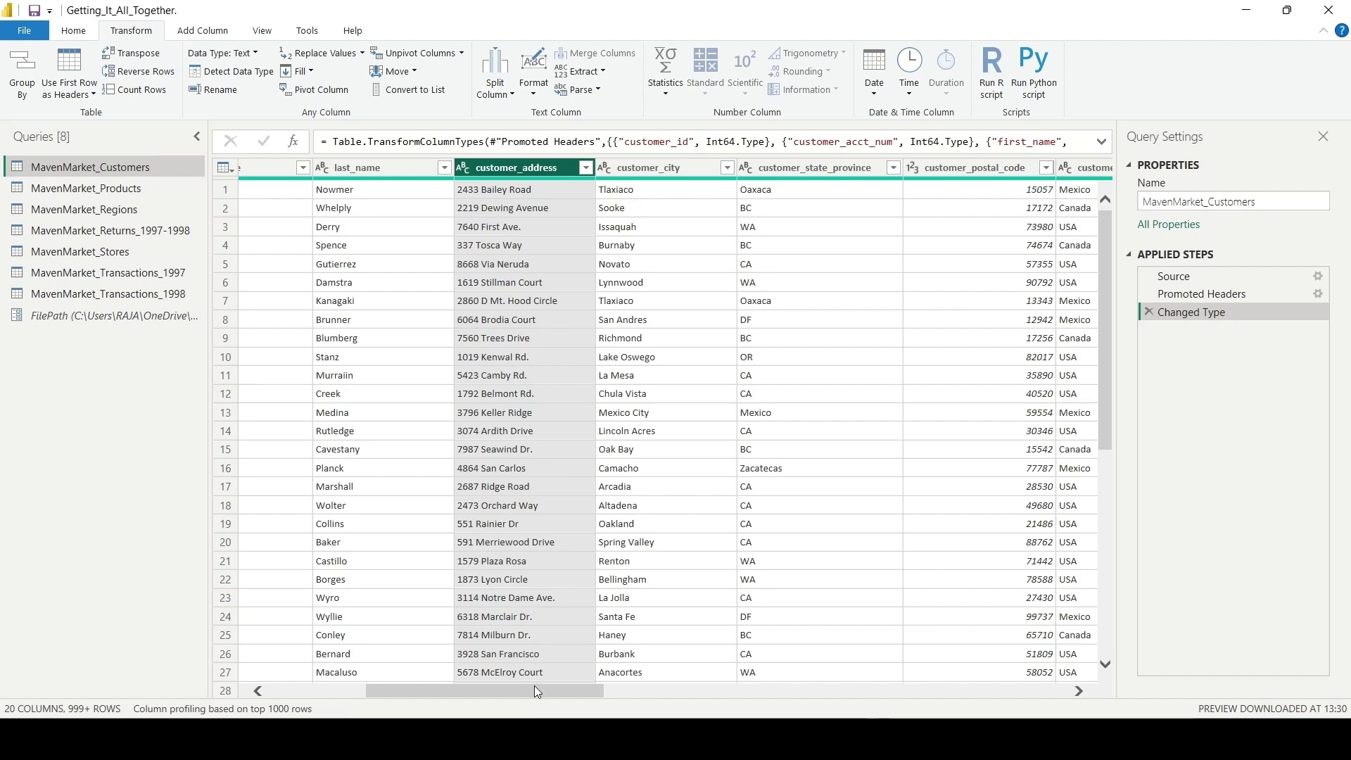
Step: Examine the data types of the remaining MavenMarket_Customers columns, including gender, education, member_card, occupation and homeowner
left_click_drag(534, 690, 697, 690)
left_click(842, 172)
left_click(1070, 166)
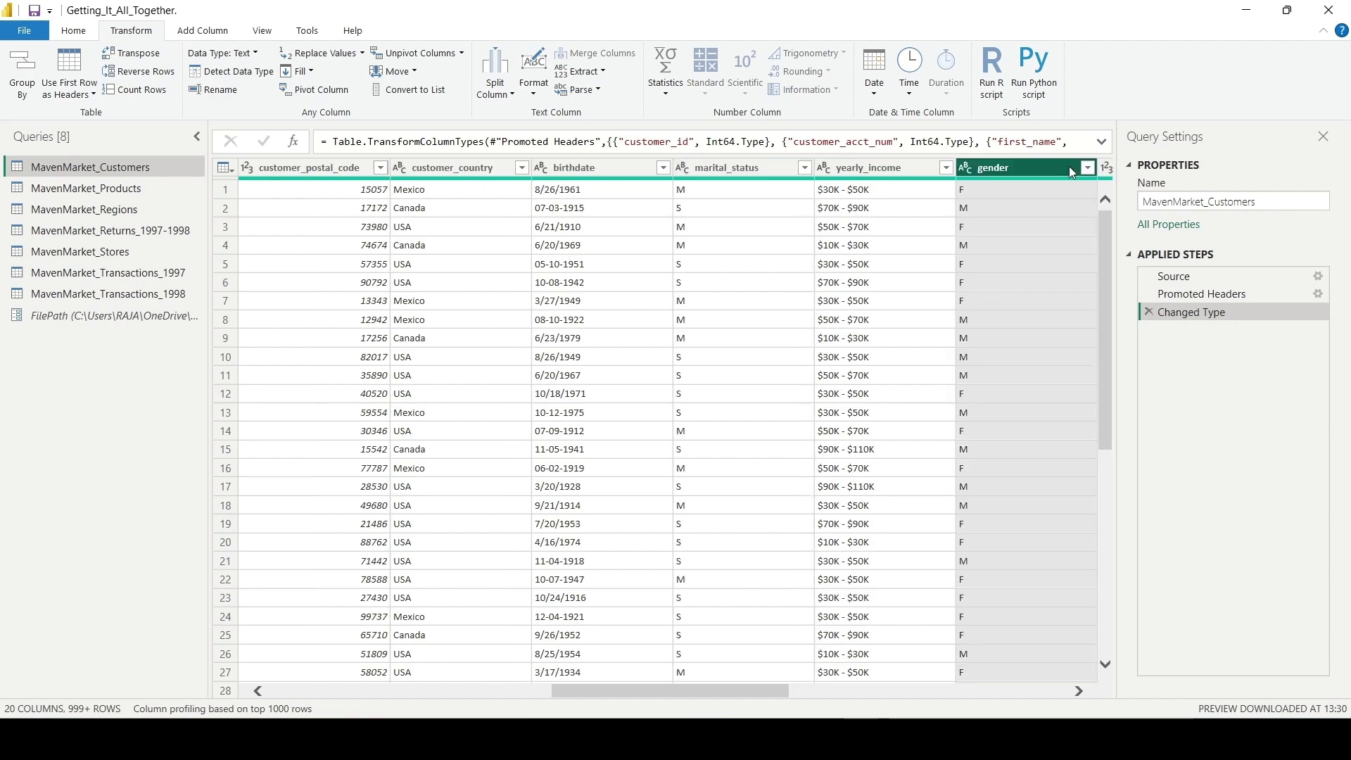
scroll(948, 391, "right", 10)
left_click(488, 167)
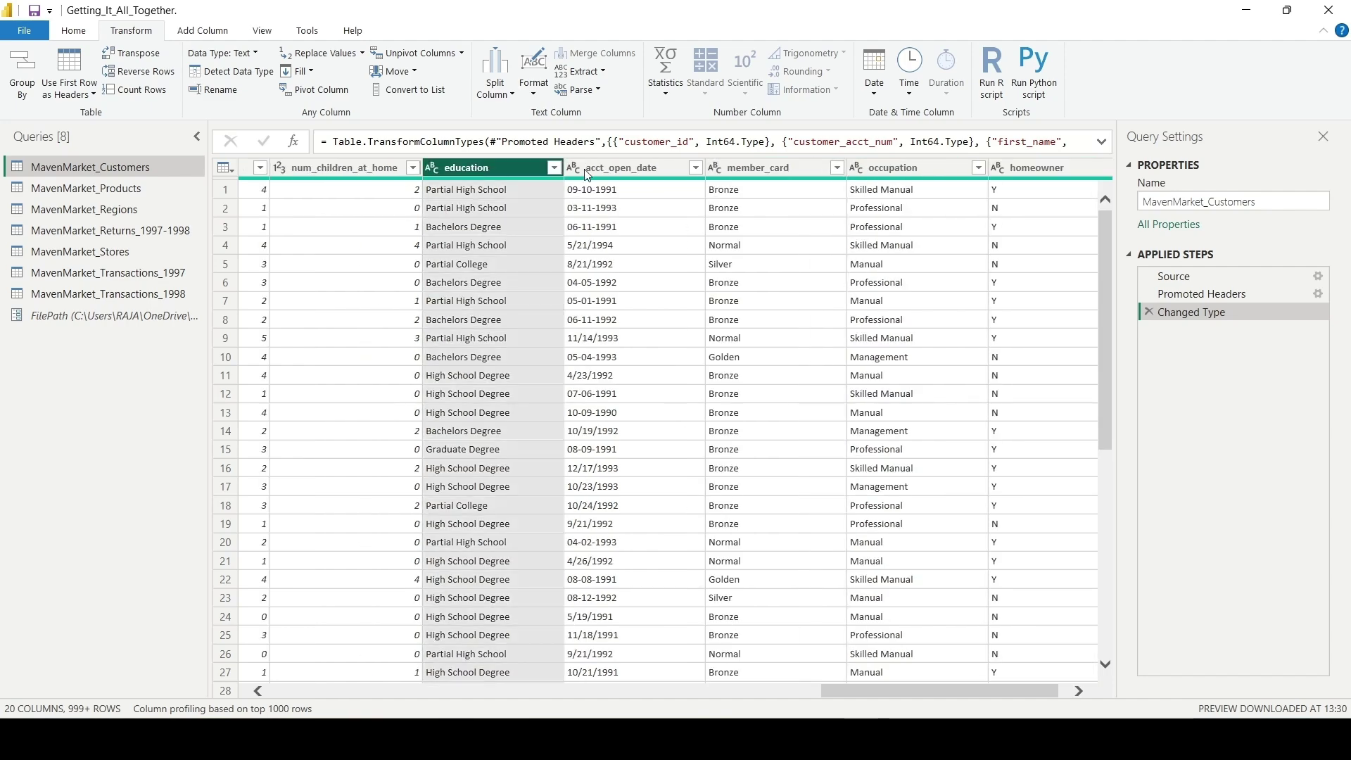
left_click(760, 166)
left_click(895, 173)
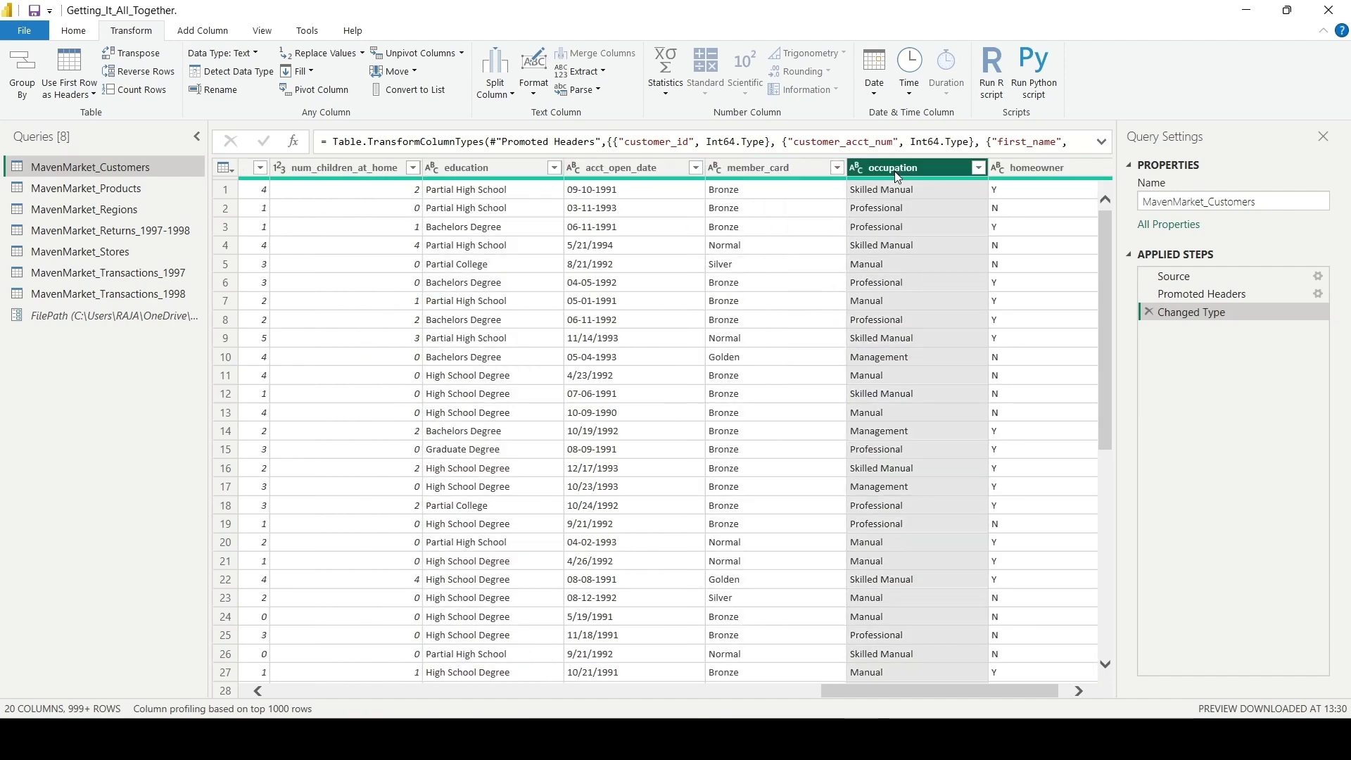
left_click(1039, 166)
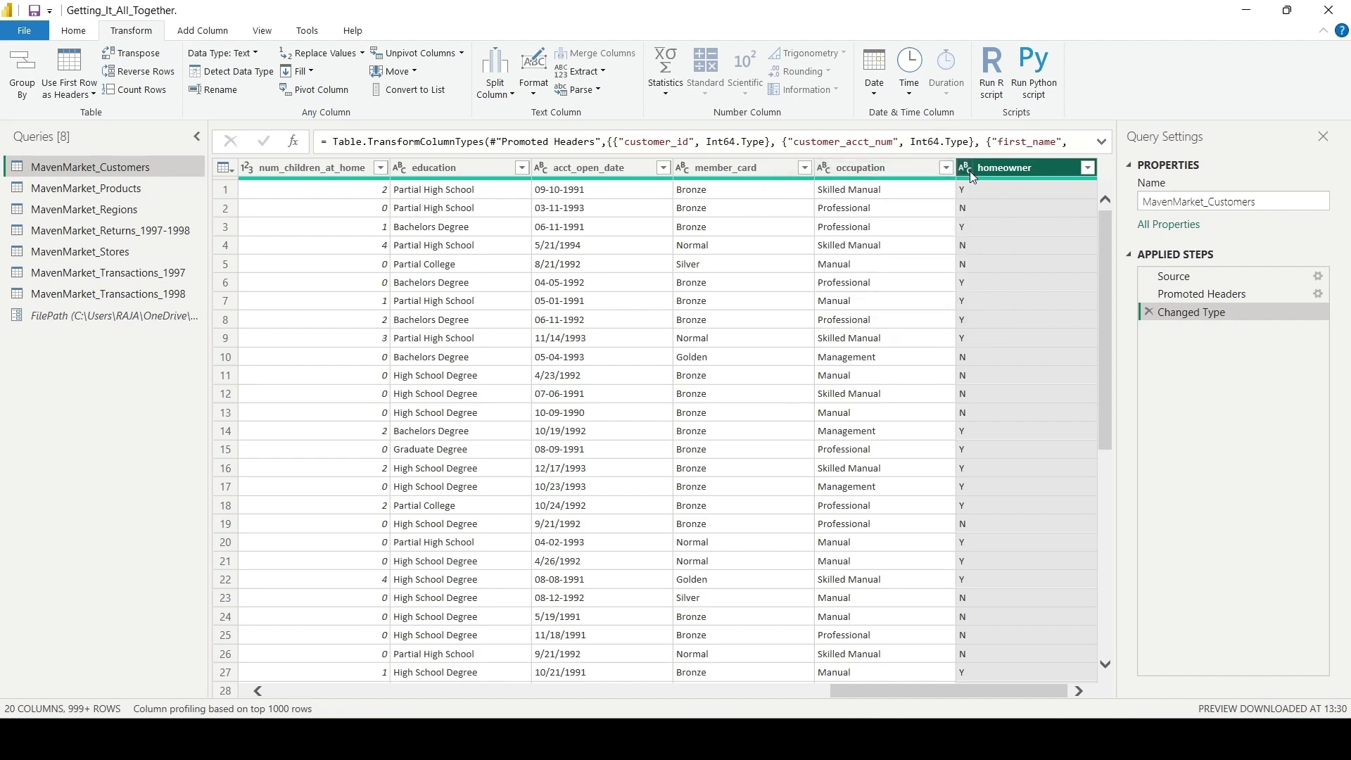
Step: Review the yearly_income, birthdate and acct_open_date columns in MavenMarket_Customers to check their assigned data types
scroll(920, 605, "left", 5)
left_click(501, 175)
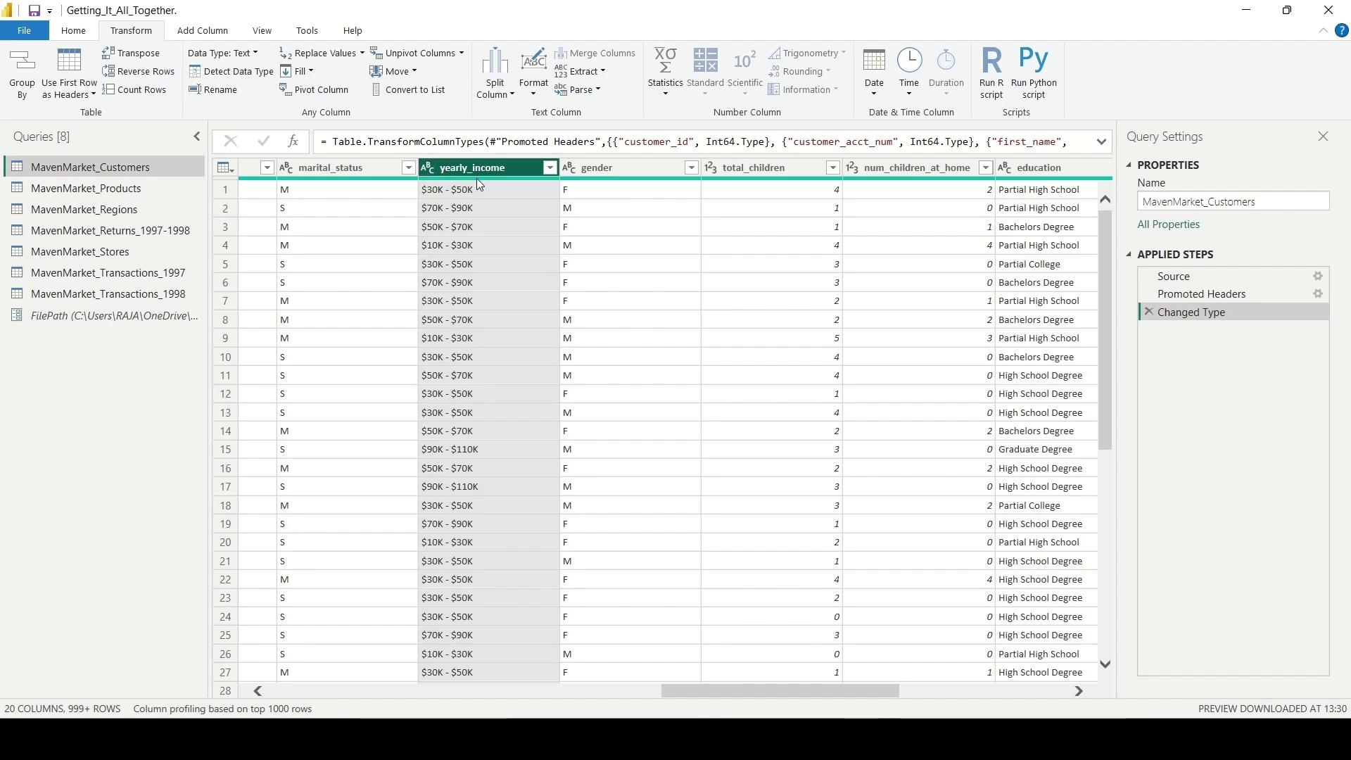
mouse_move(477, 181)
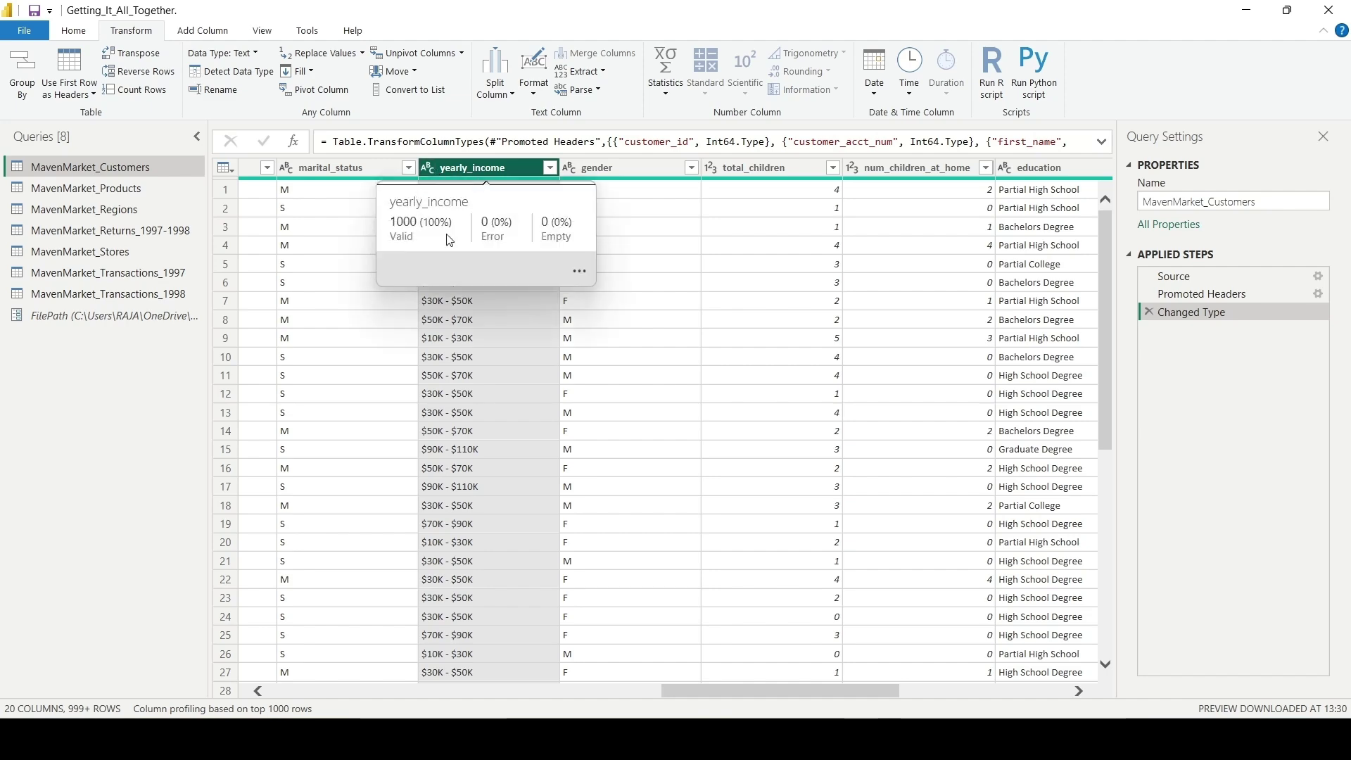
scroll(549, 180, "left", 3)
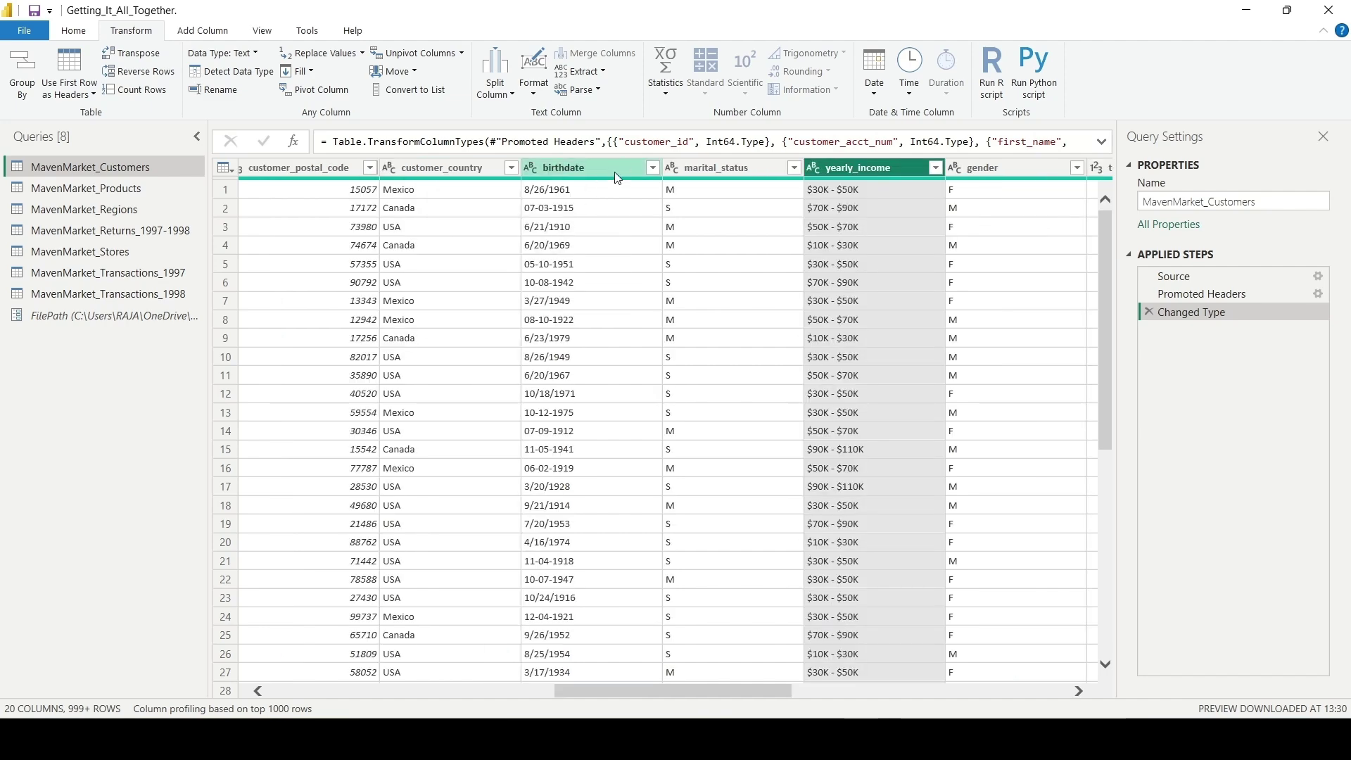
left_click(616, 172)
scroll(693, 583, "right", 4)
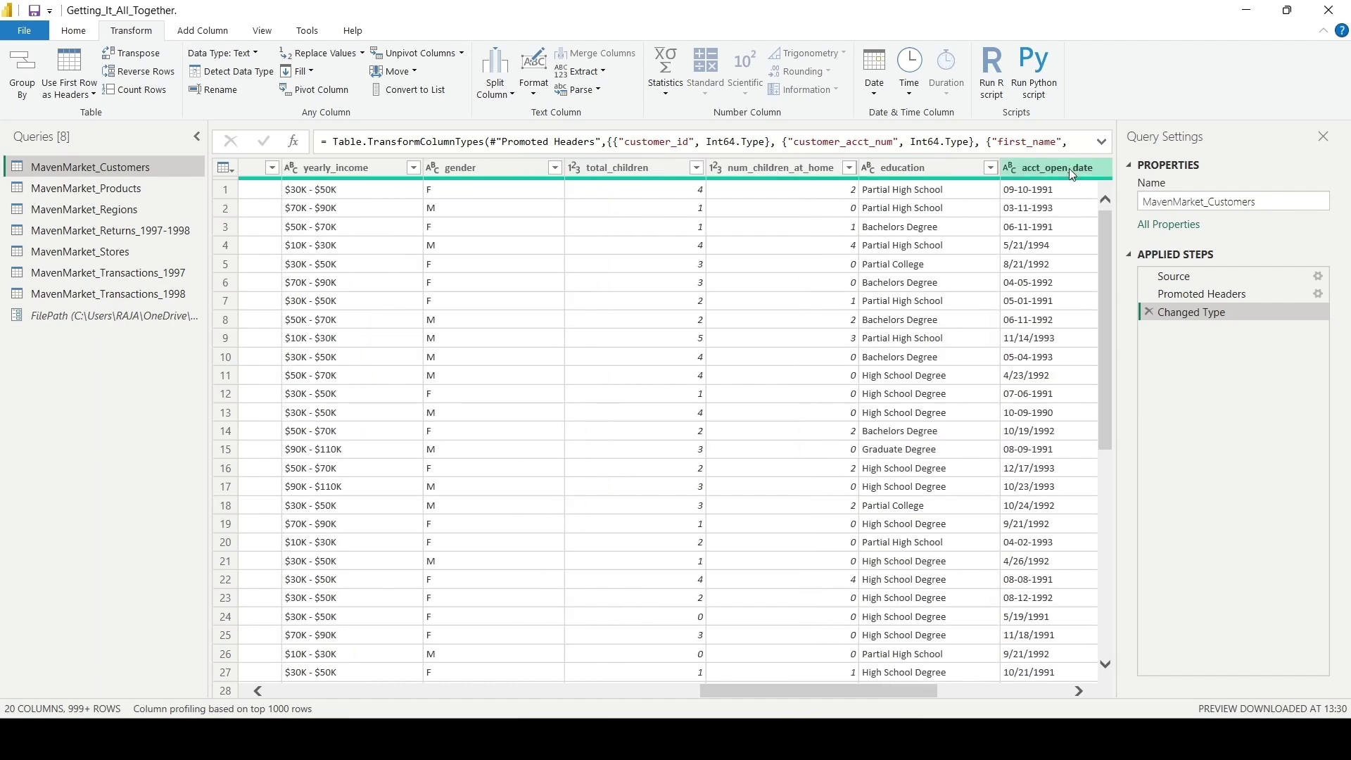
left_click(1069, 167)
Step: Change the birthdate column's type using locale, with data type Date and locale English (United States)
scroll(758, 166, "left", 5)
left_click(758, 166)
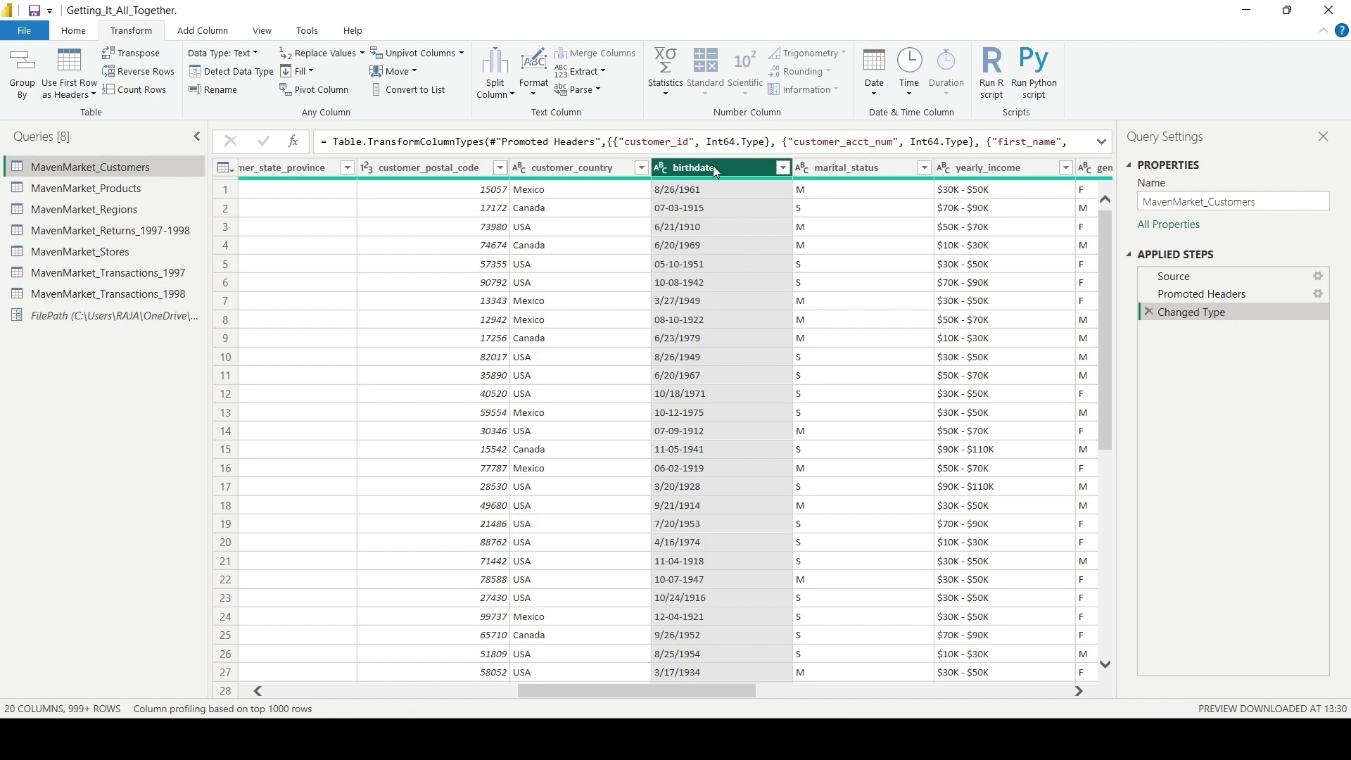
left_click(665, 167)
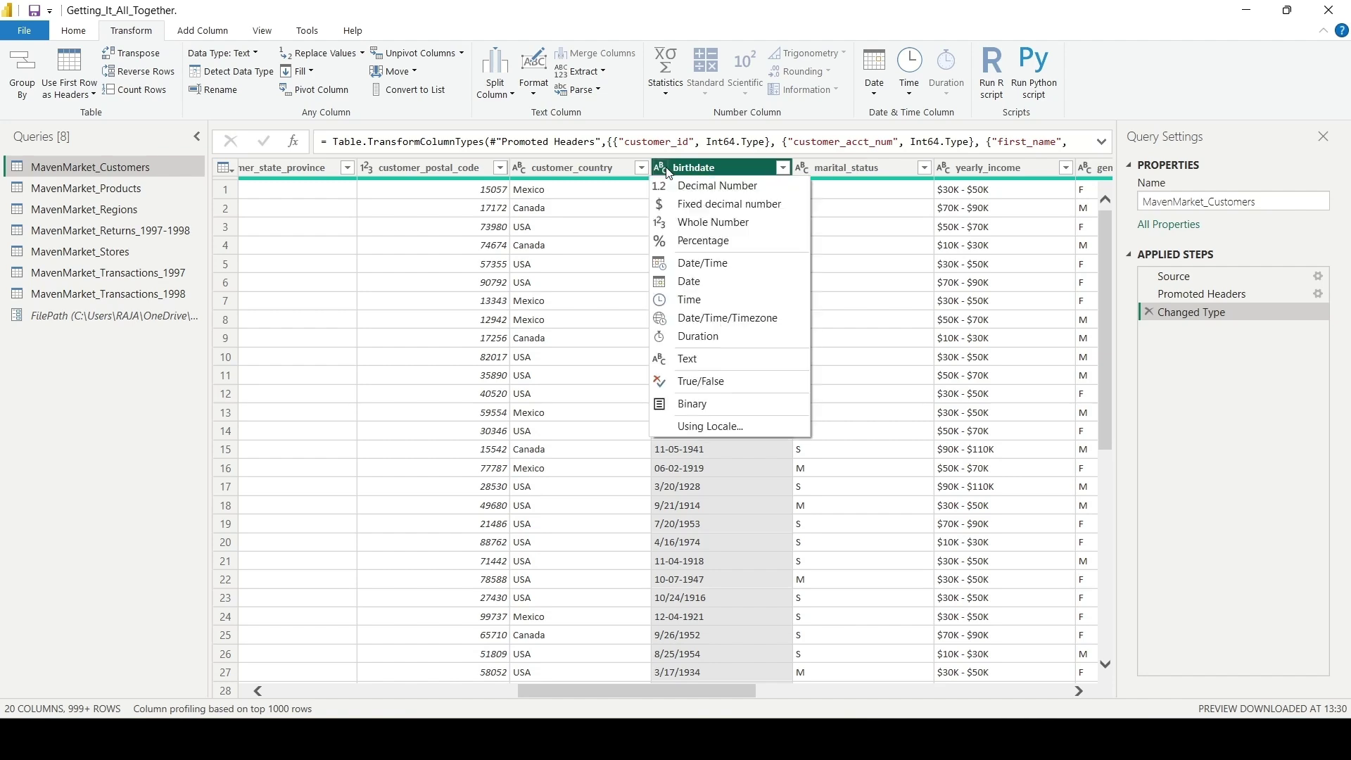
left_click(731, 426)
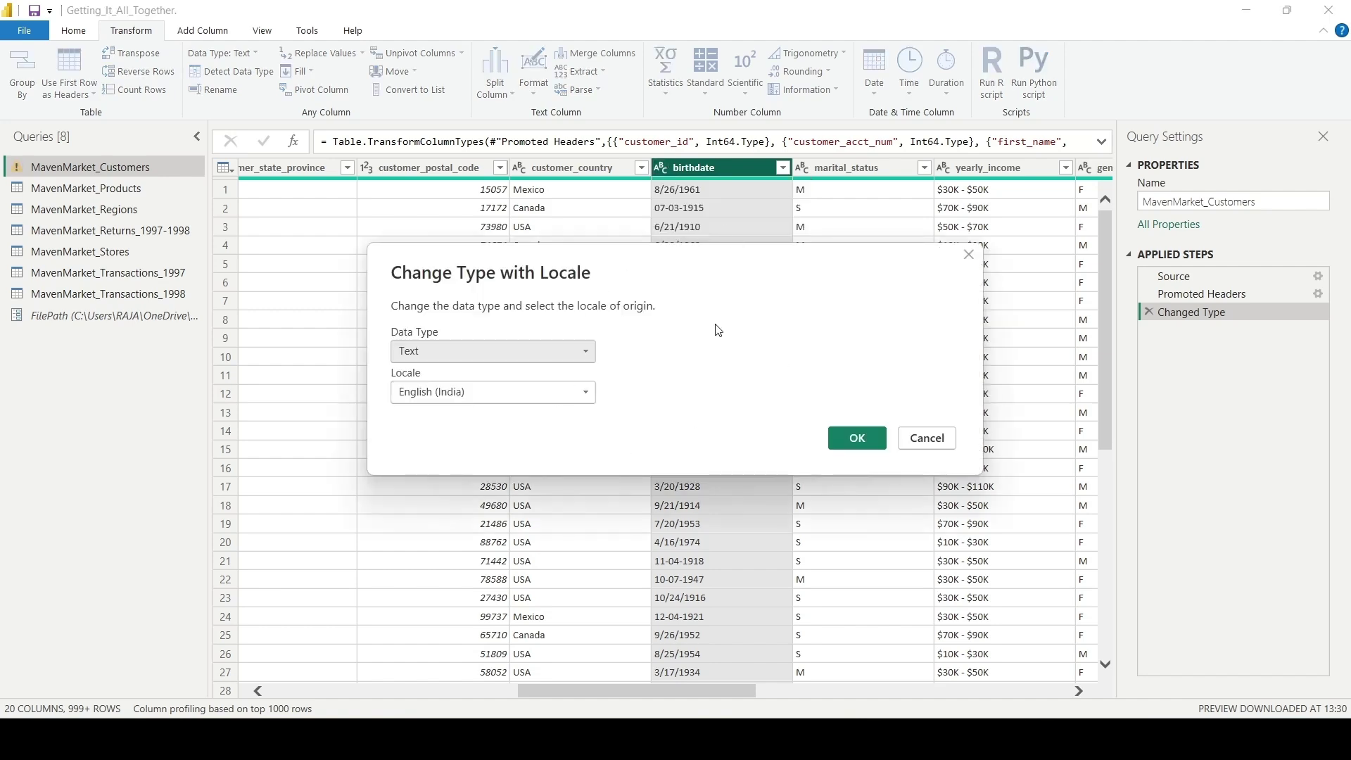
left_click(584, 350)
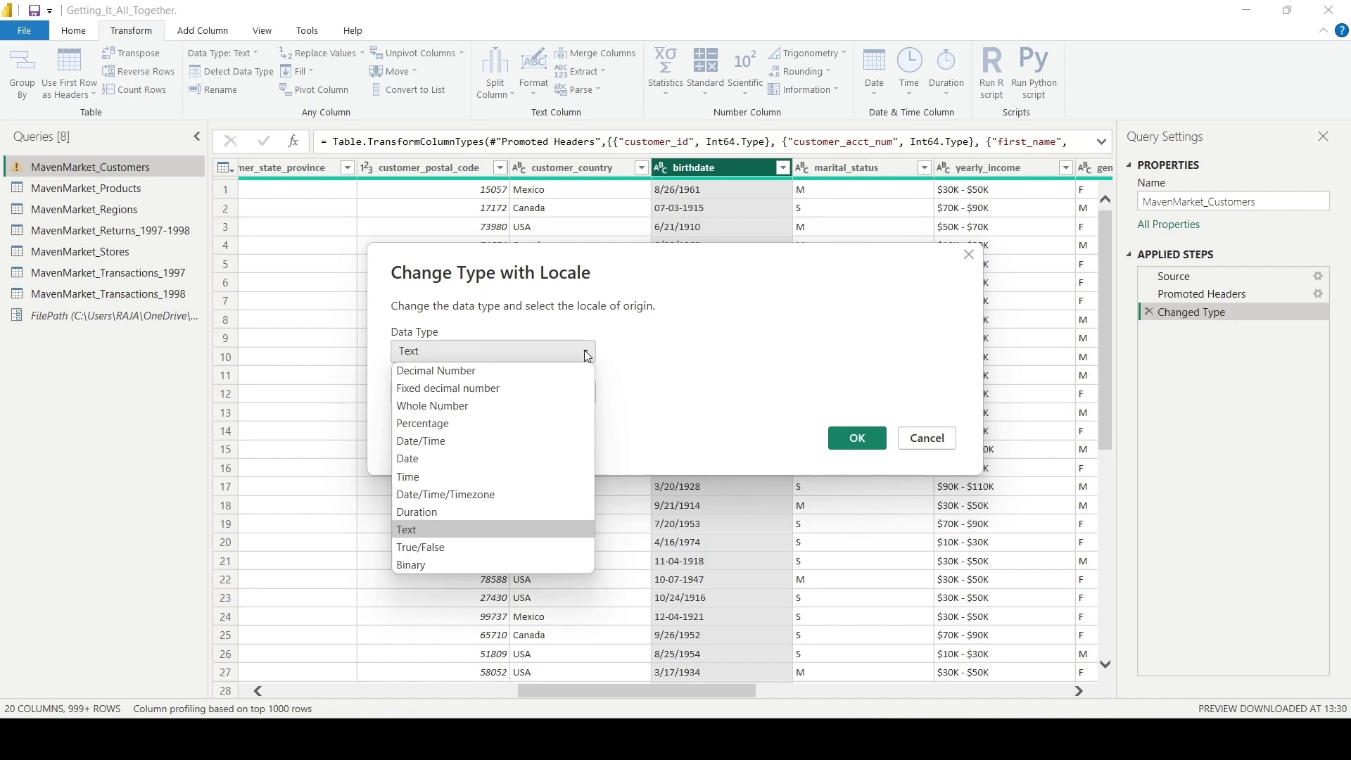
left_click(530, 460)
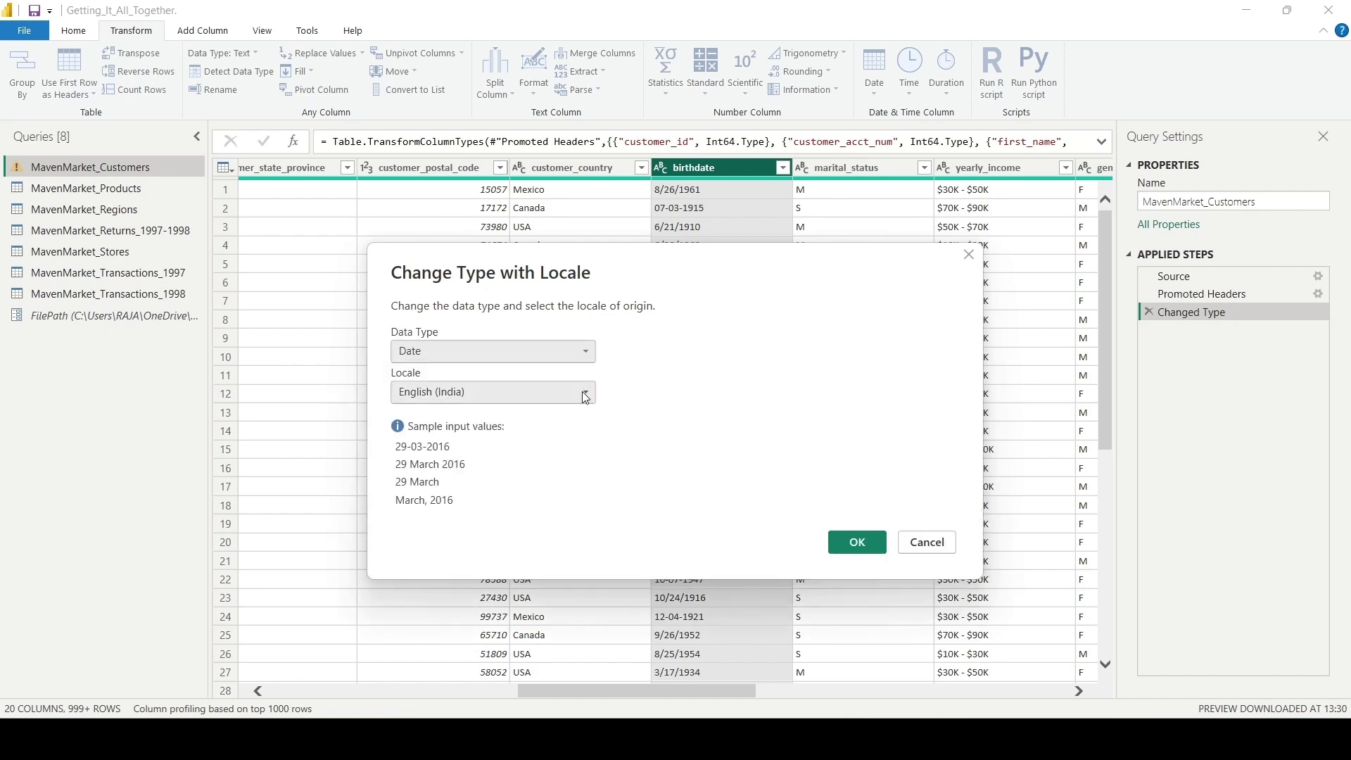
left_click(584, 393)
scroll(616, 330, "down", 6)
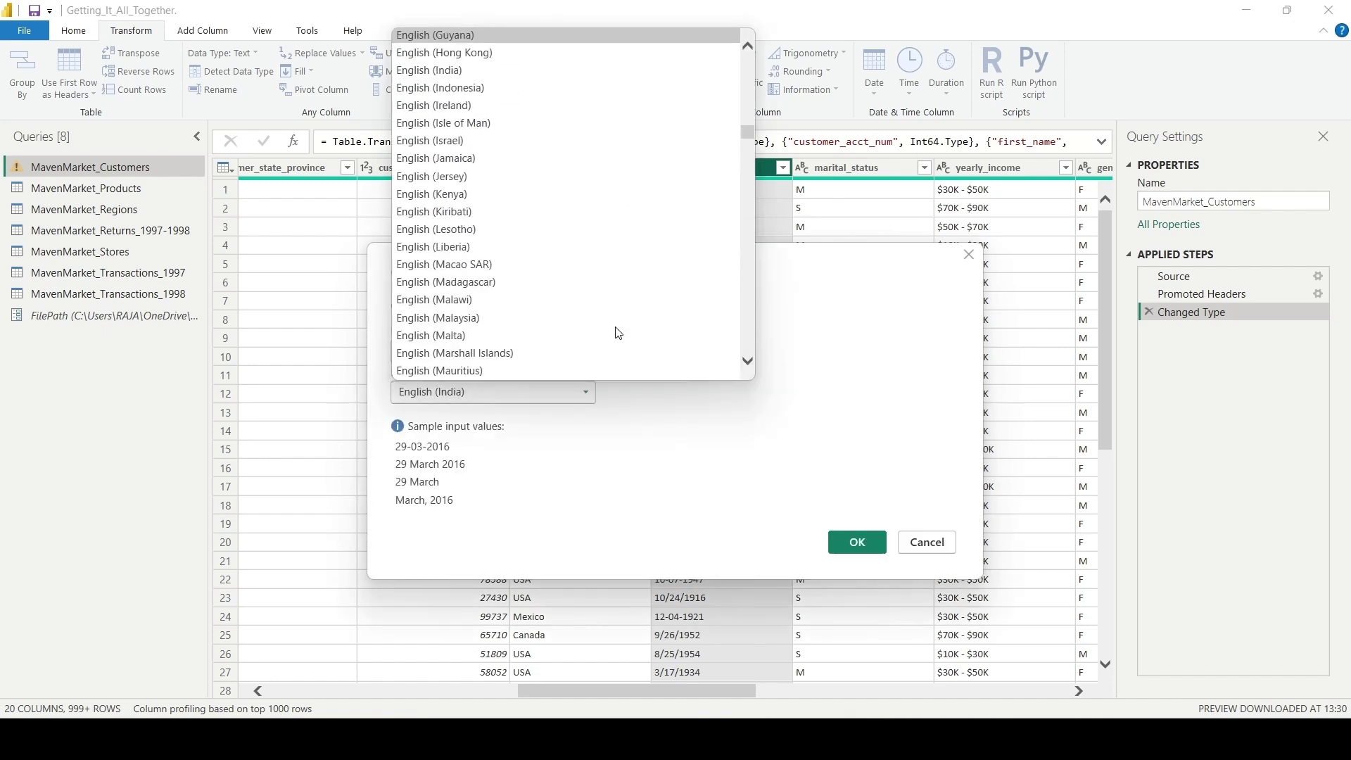
scroll(617, 333, "down", 10)
left_click(643, 149)
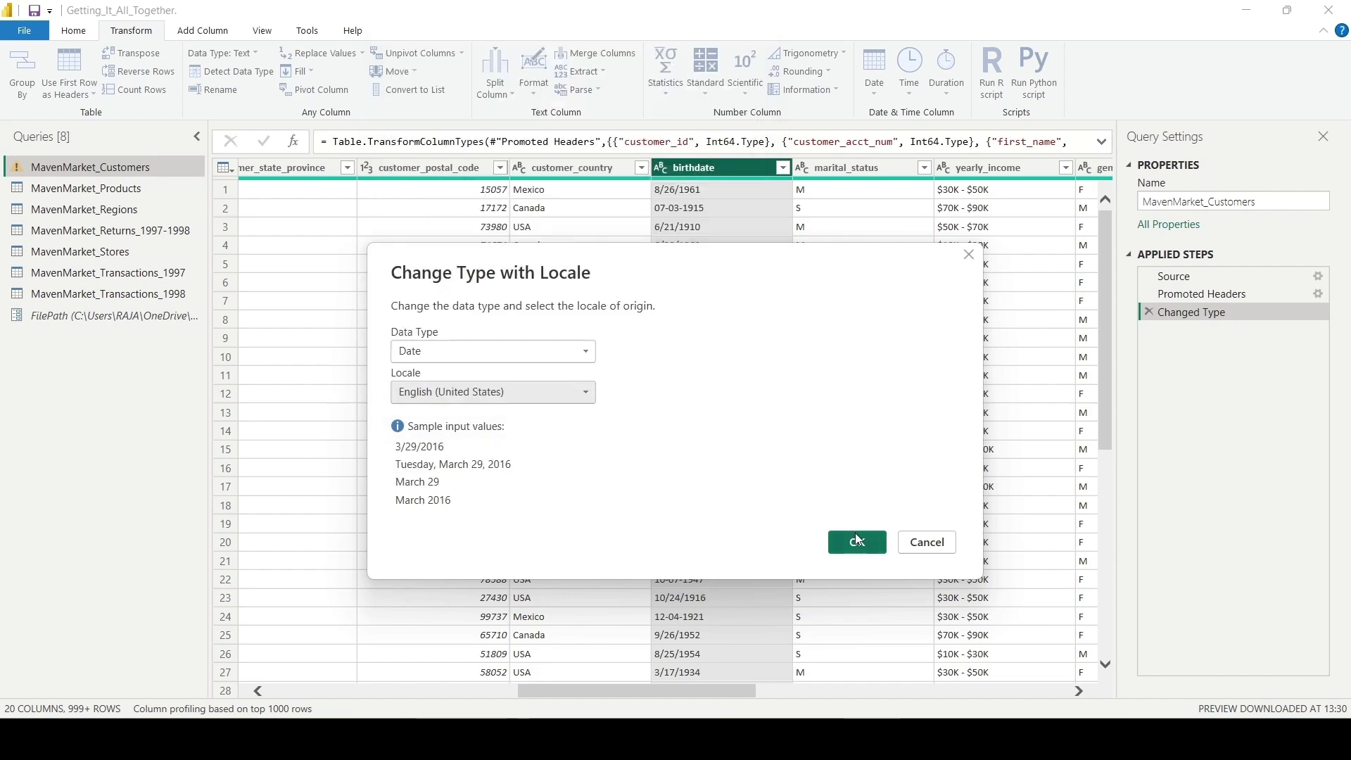
left_click(857, 541)
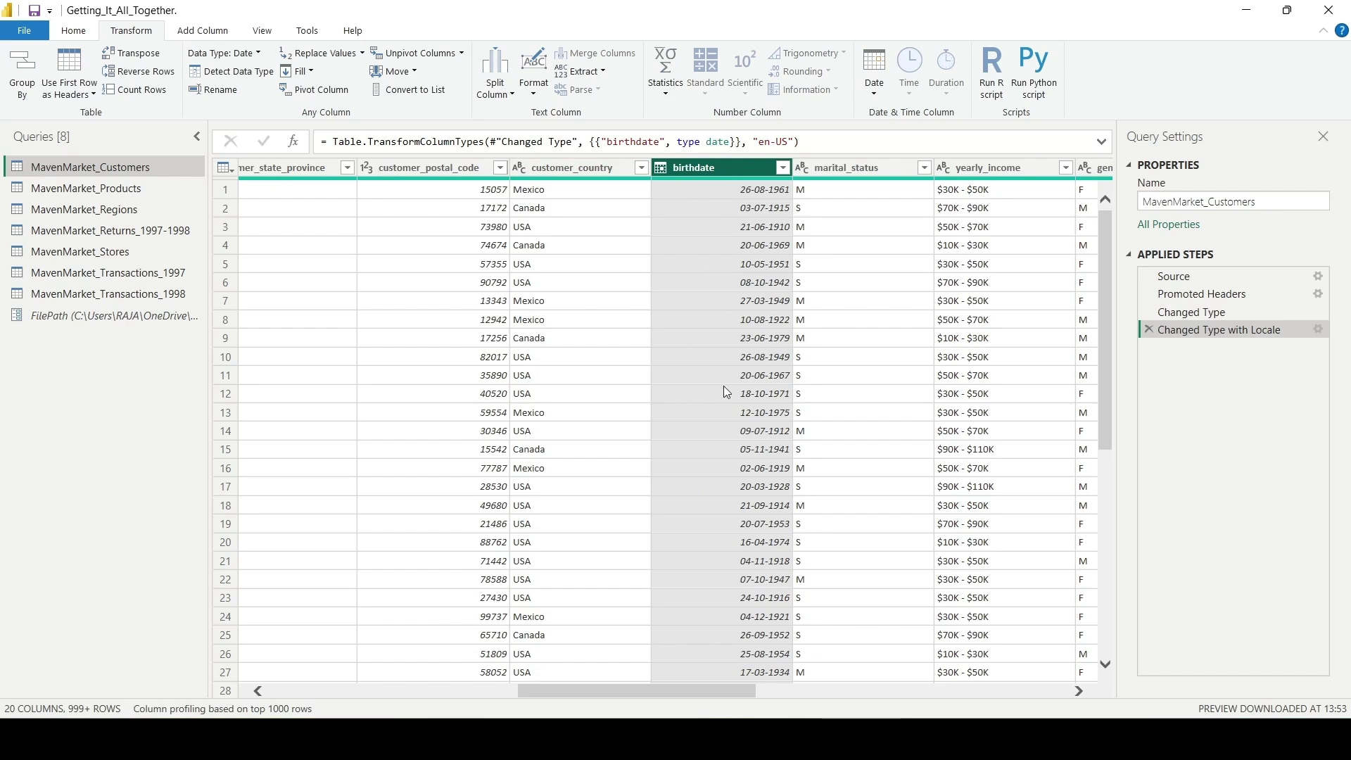
Step: Change the acct_open_date column's type using locale, with data type Date and locale English (United States)
left_click(884, 691)
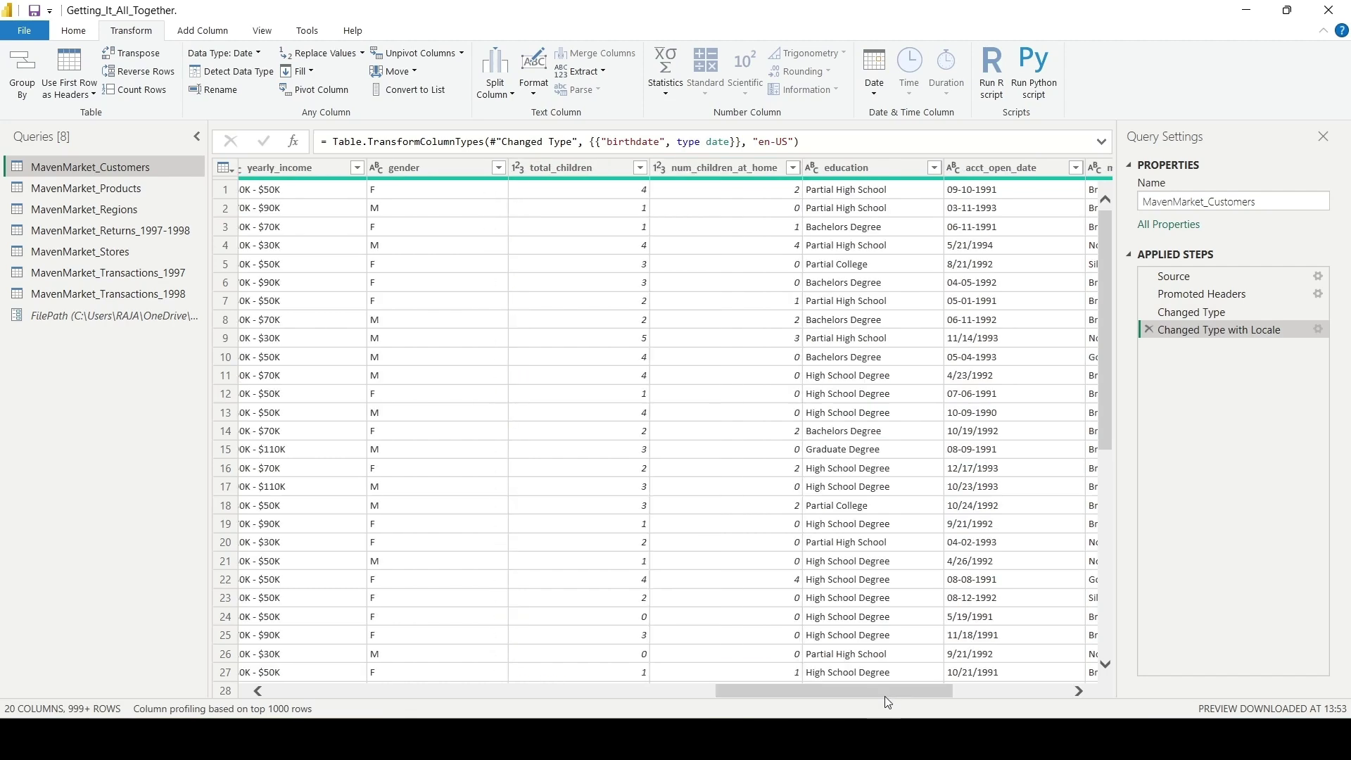
left_click(1031, 169)
left_click(954, 167)
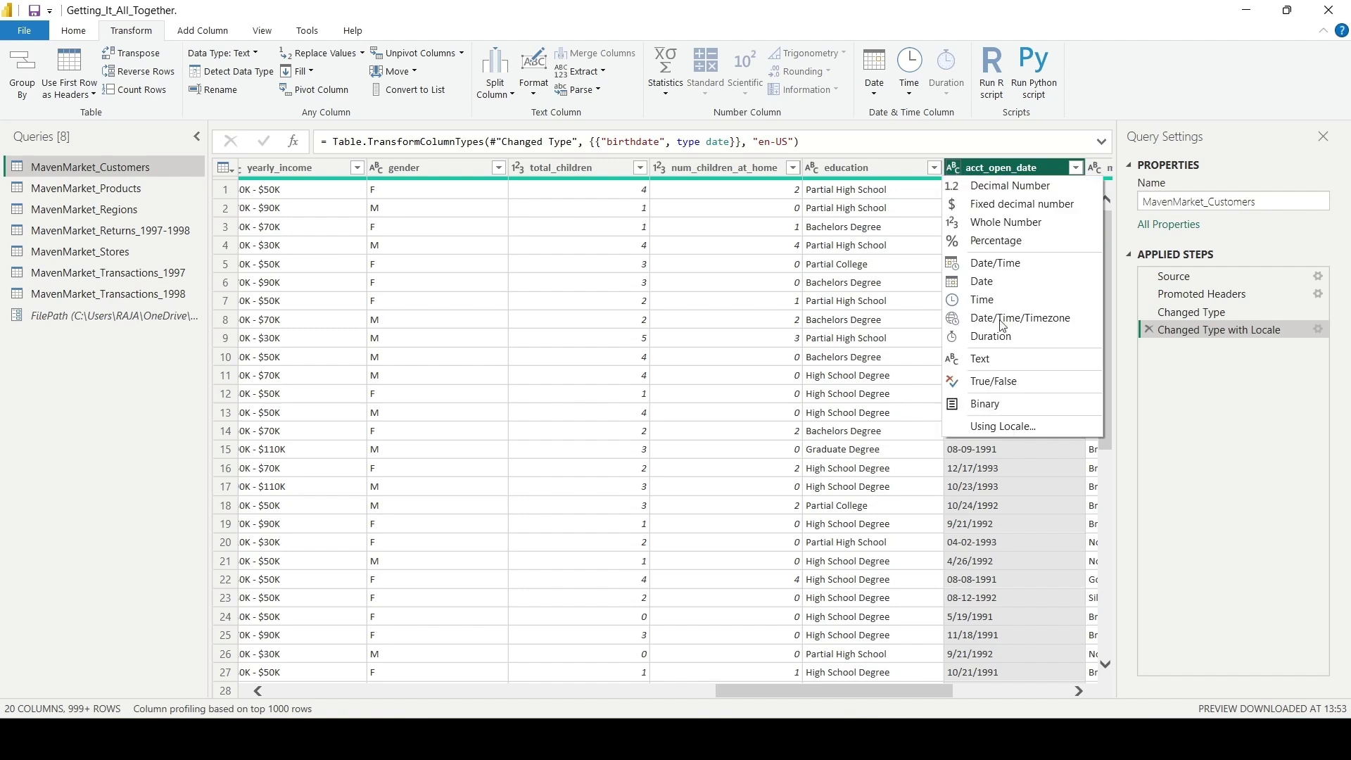
left_click(1031, 425)
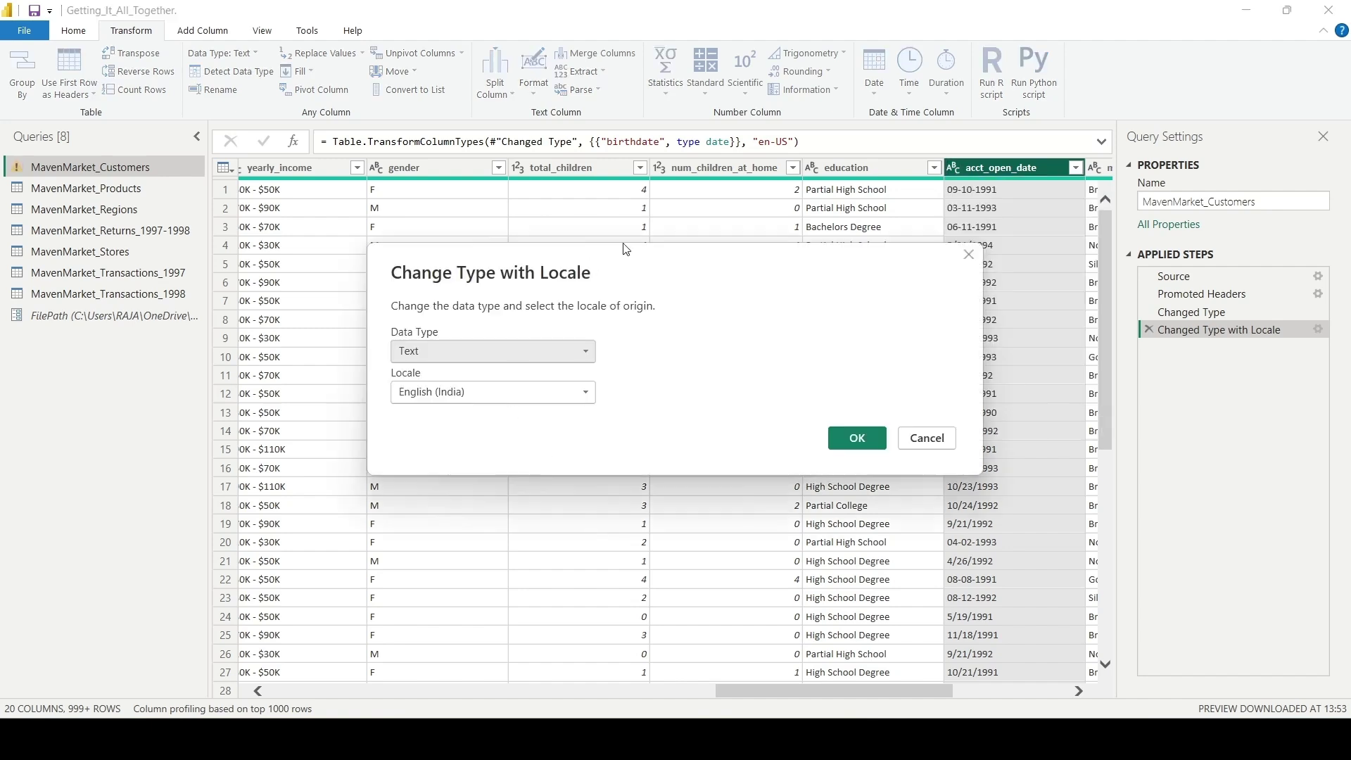
left_click(589, 351)
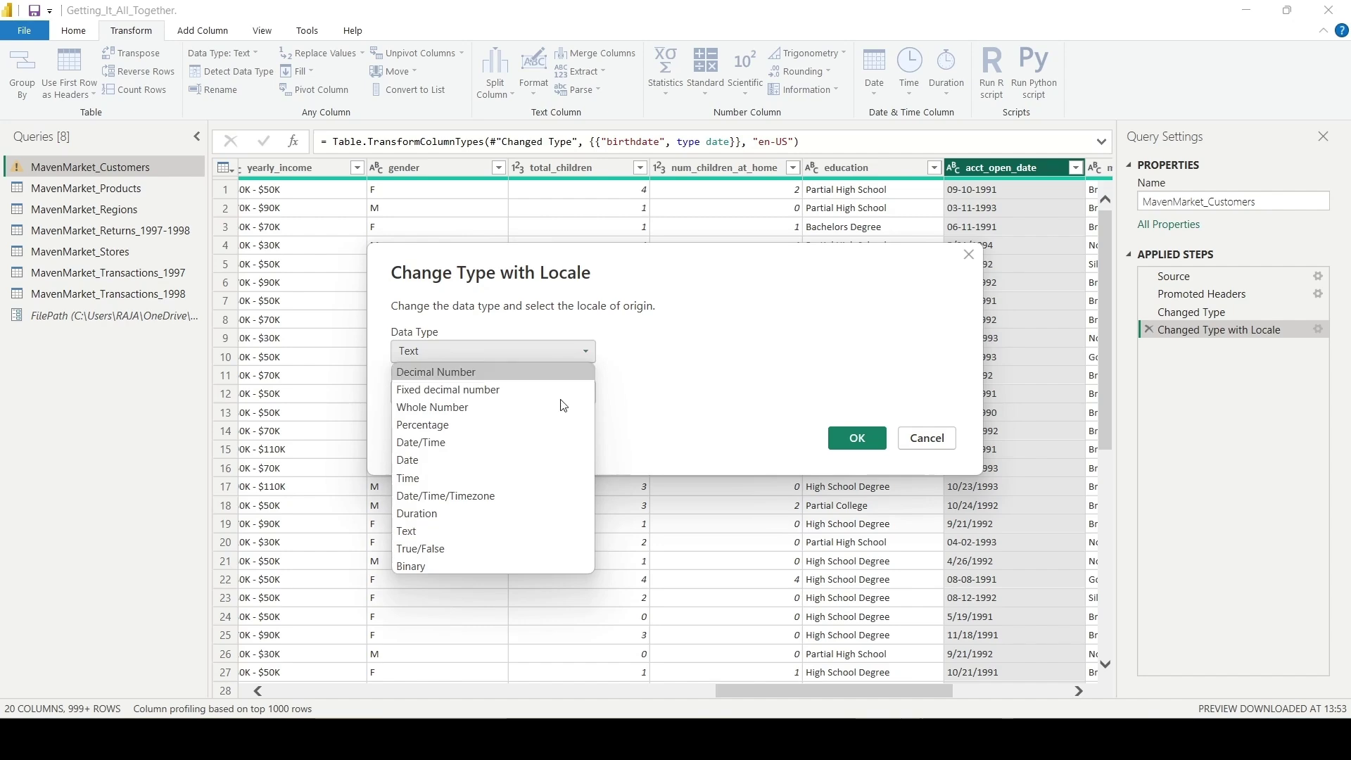
left_click(544, 469)
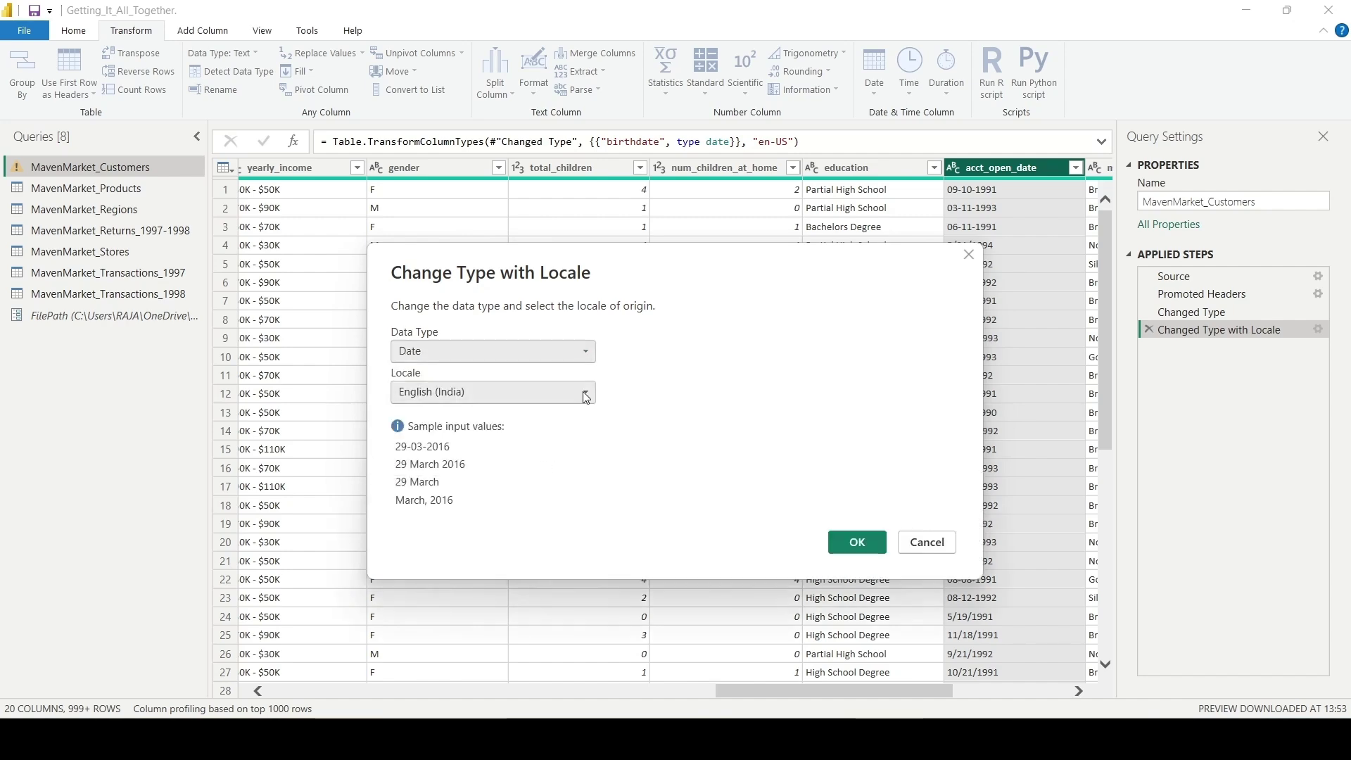
left_click(584, 392)
scroll(597, 276, "down", 7)
scroll(596, 282, "down", 16)
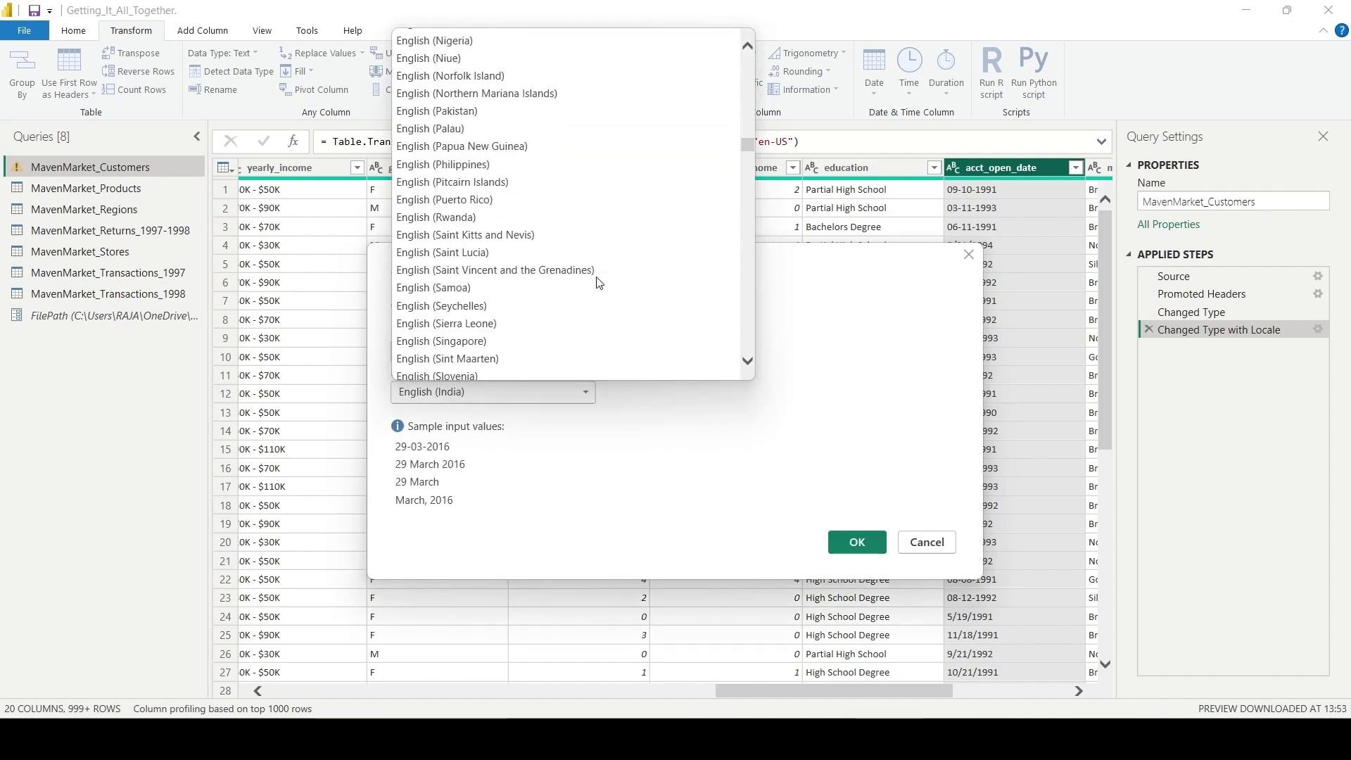
left_click(627, 202)
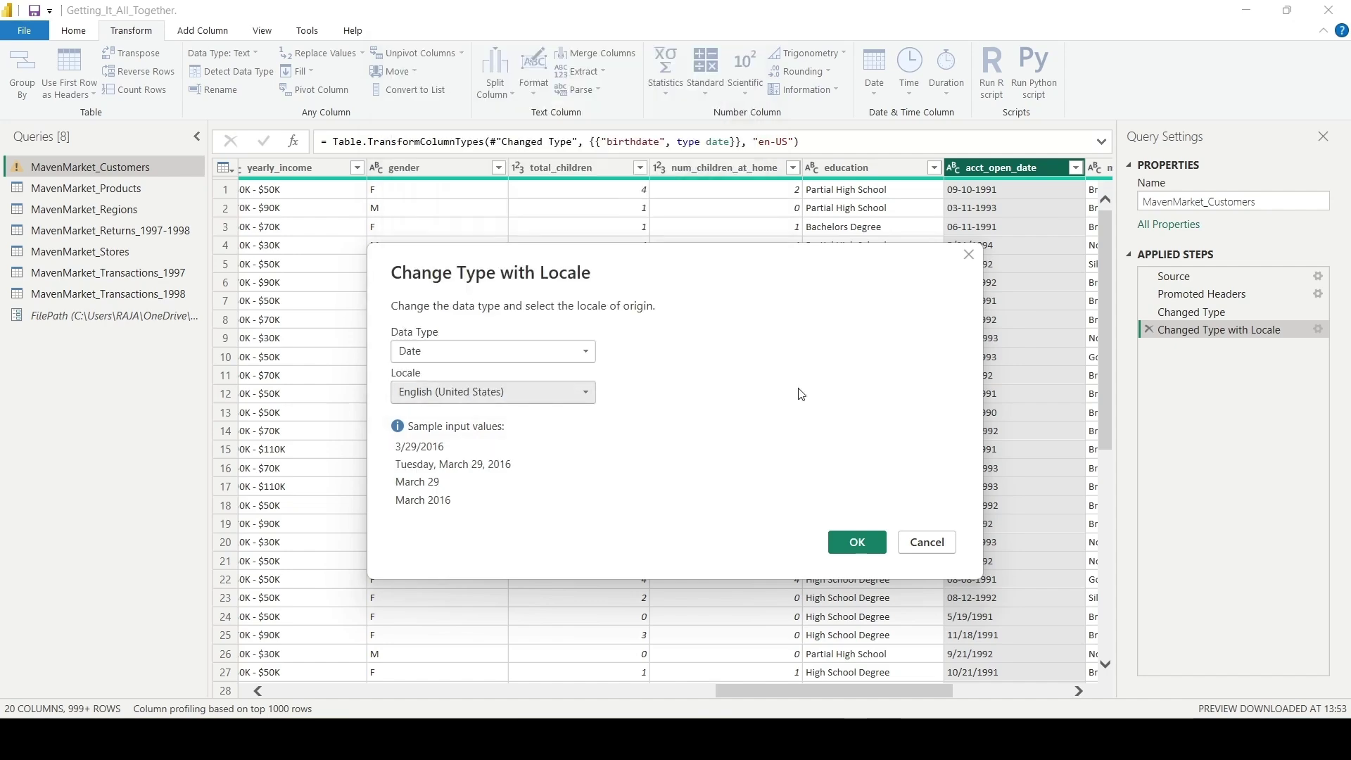
left_click(850, 543)
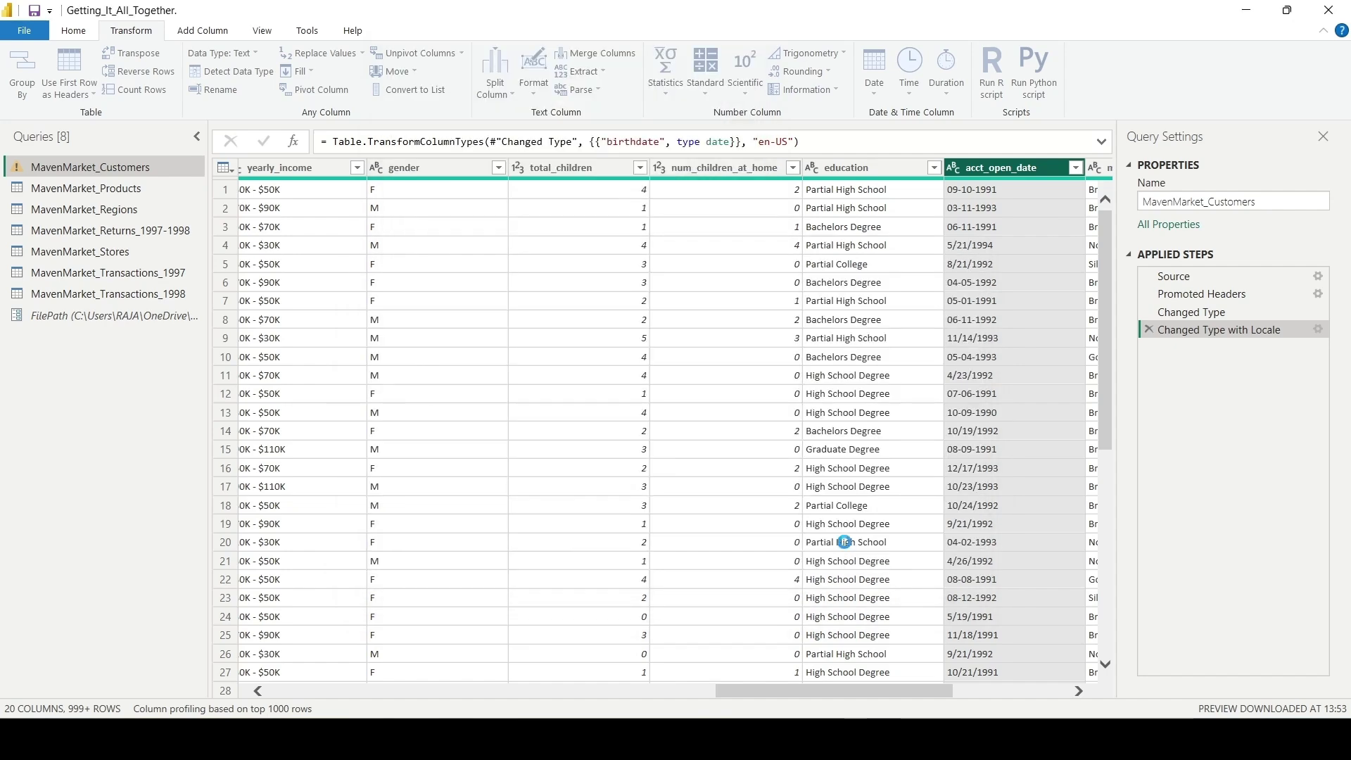
Step: Review the data types of the total_children, num_children_at_home and customer_postal_code columns in MavenMarket_Customers
left_click(607, 176)
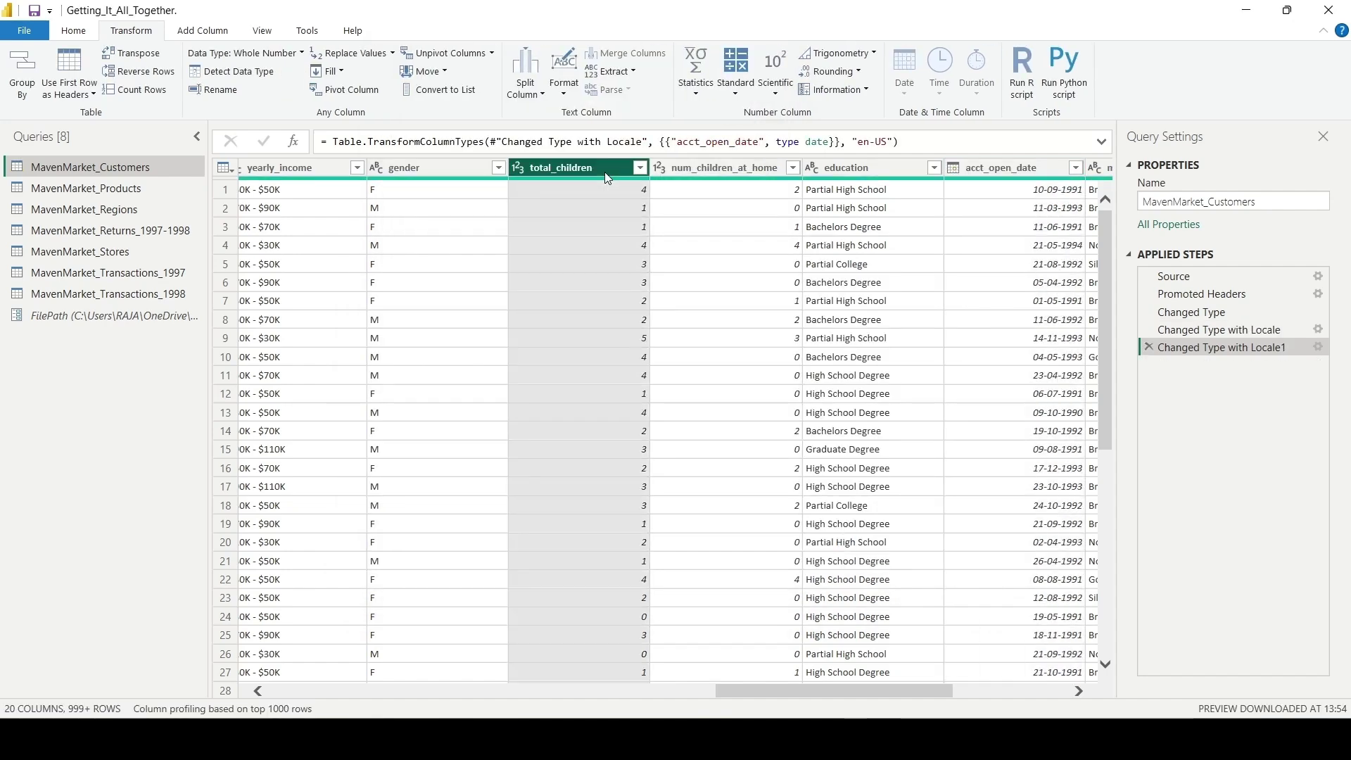
left_click(752, 167)
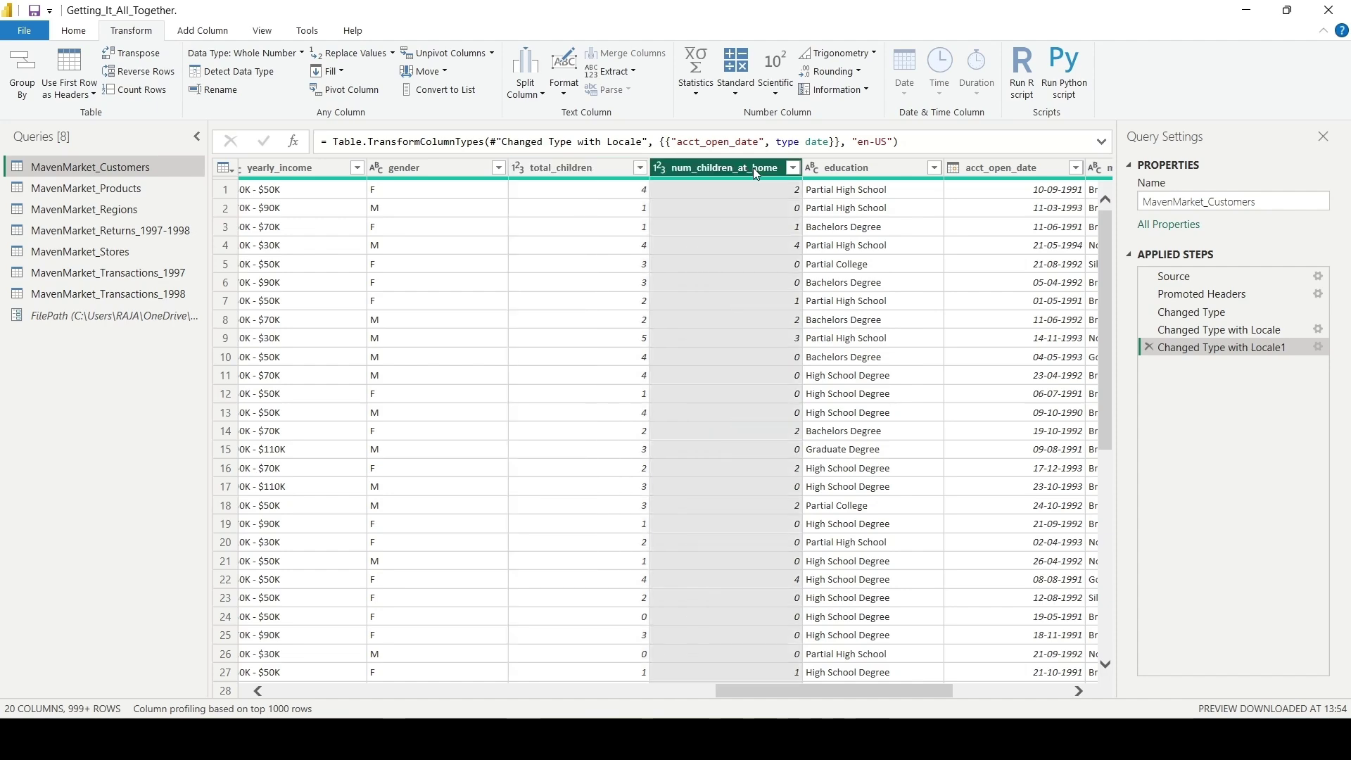
scroll(475, 168, "left", 5)
left_click(475, 168)
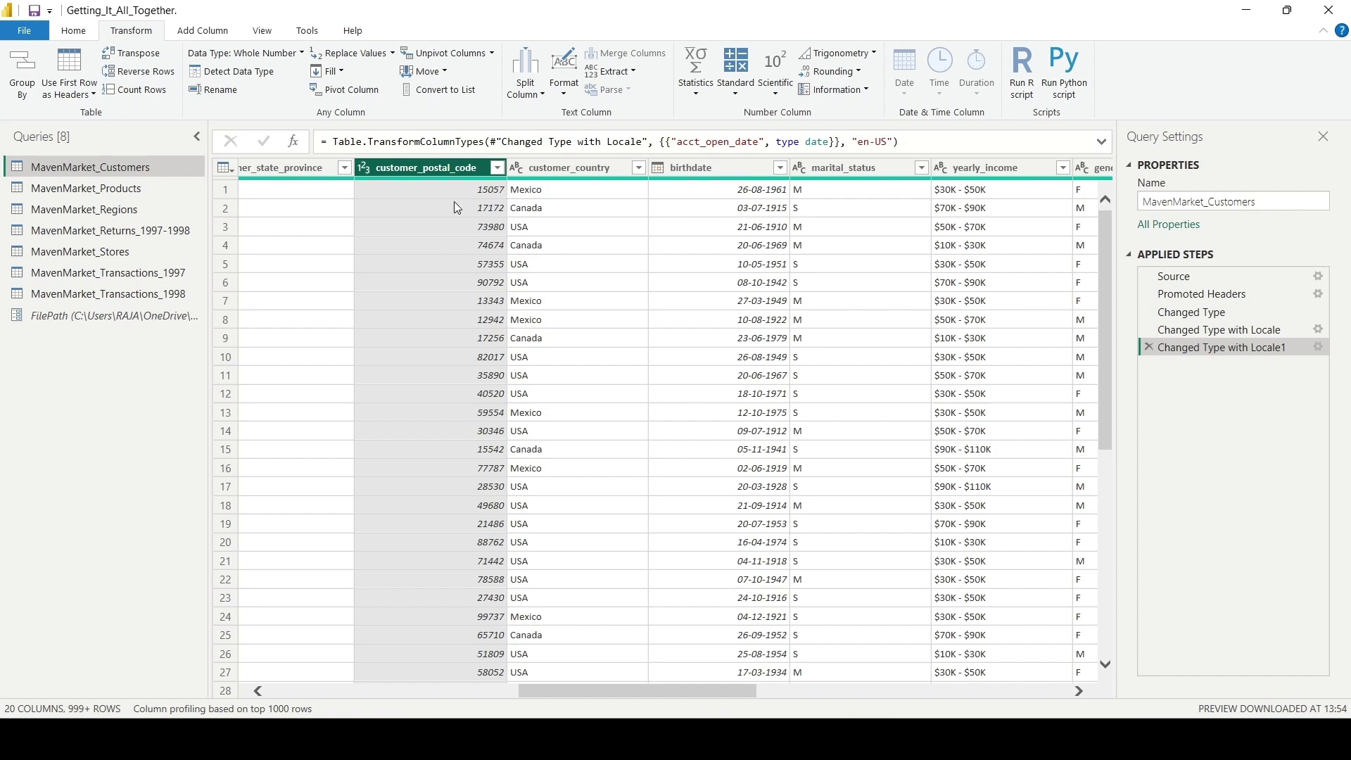
mouse_move(362, 180)
Step: Examine the MavenMarket_Products column data types from product_id through brand, SKU, retail price, cost and weight, including the type choices for product_retail_price
left_click(187, 187)
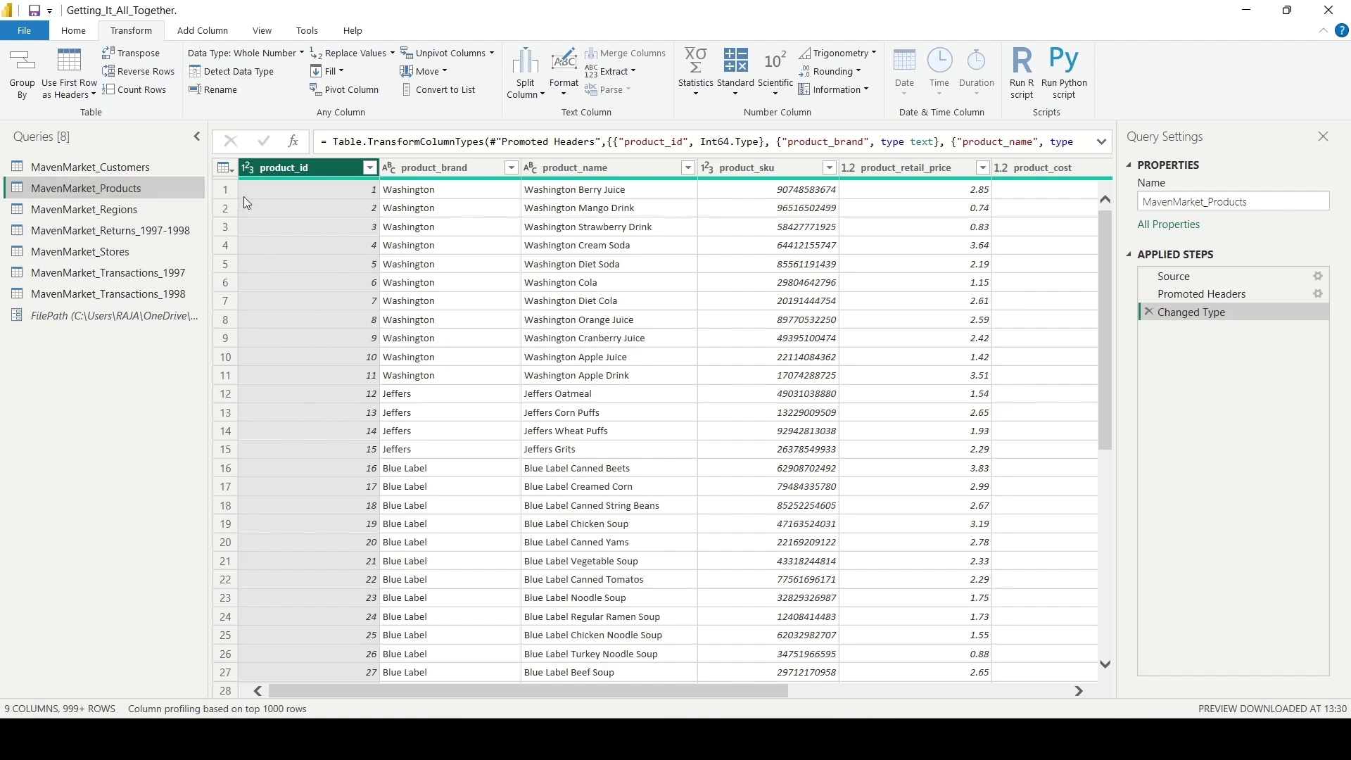
left_click(471, 167)
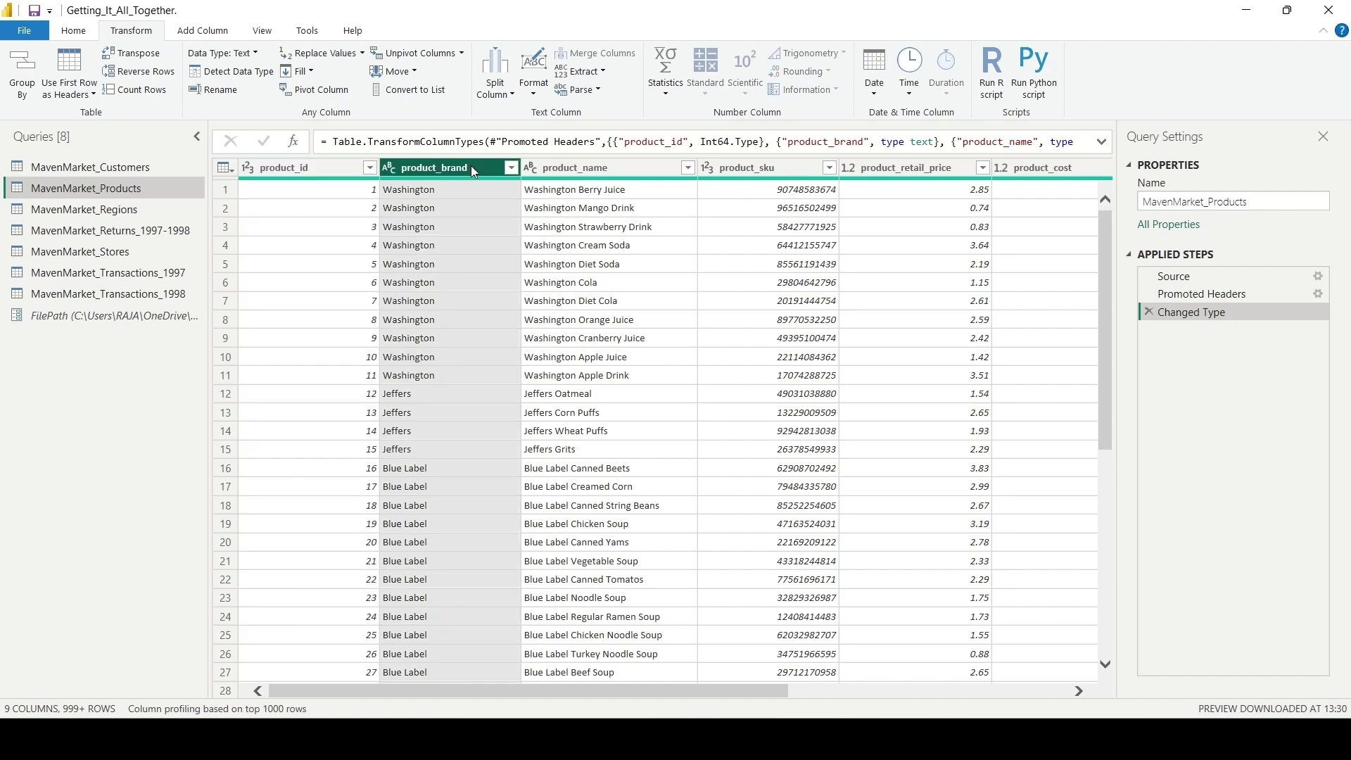
left_click(652, 170)
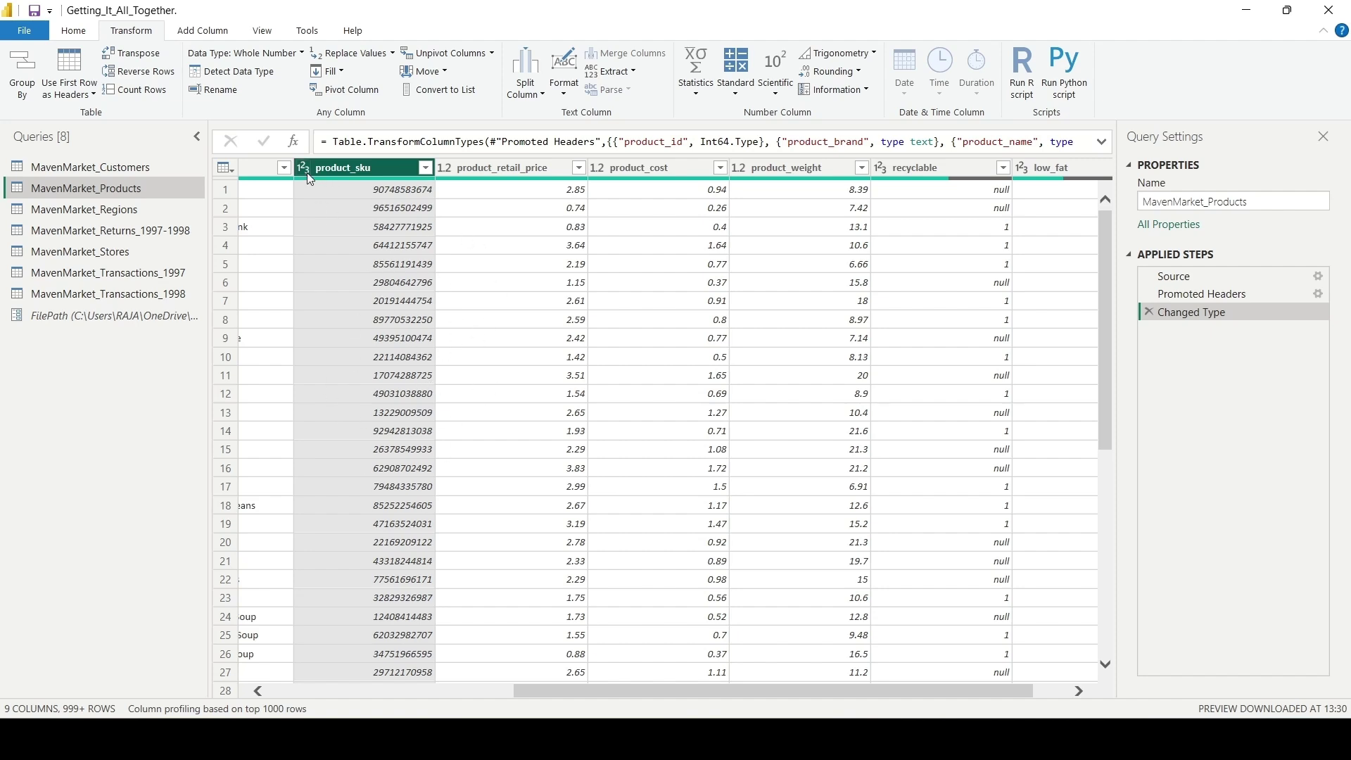
left_click(557, 166)
left_click(686, 167)
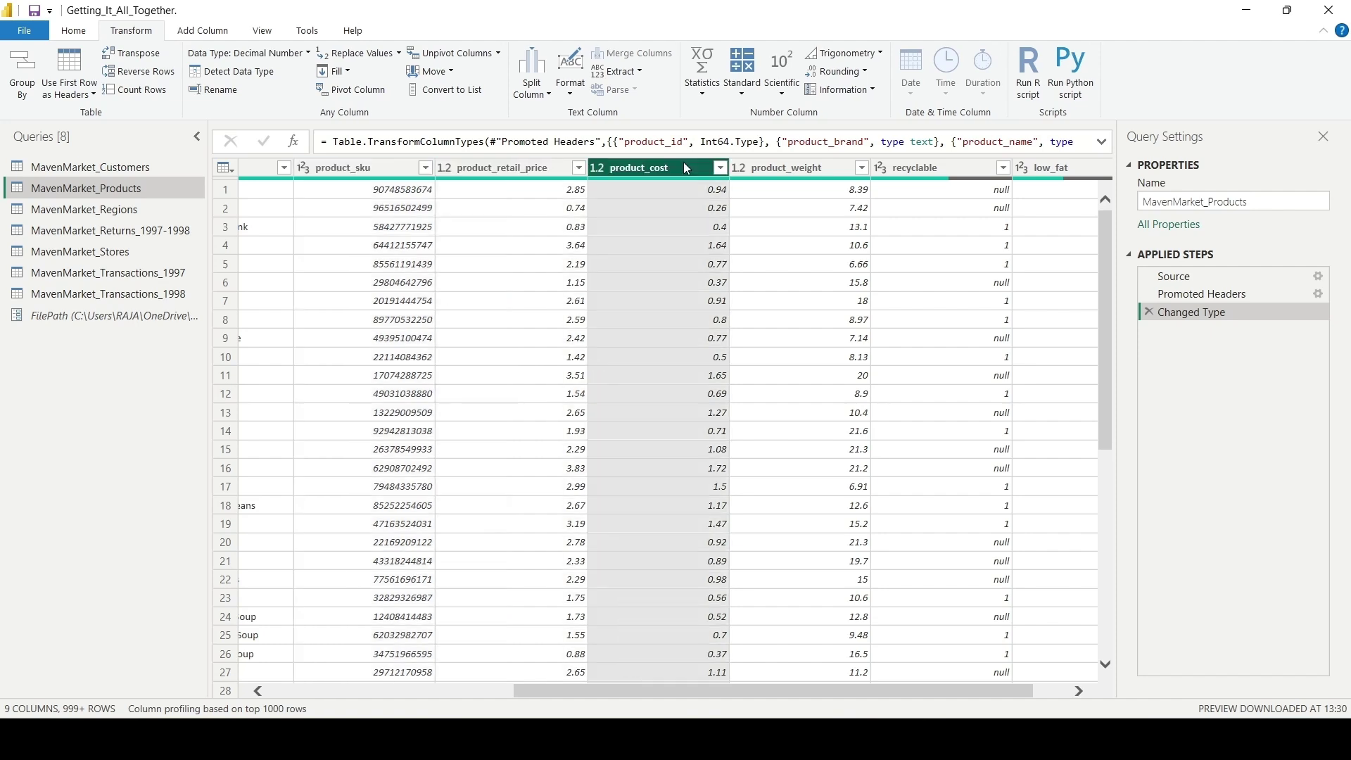
left_click(792, 168)
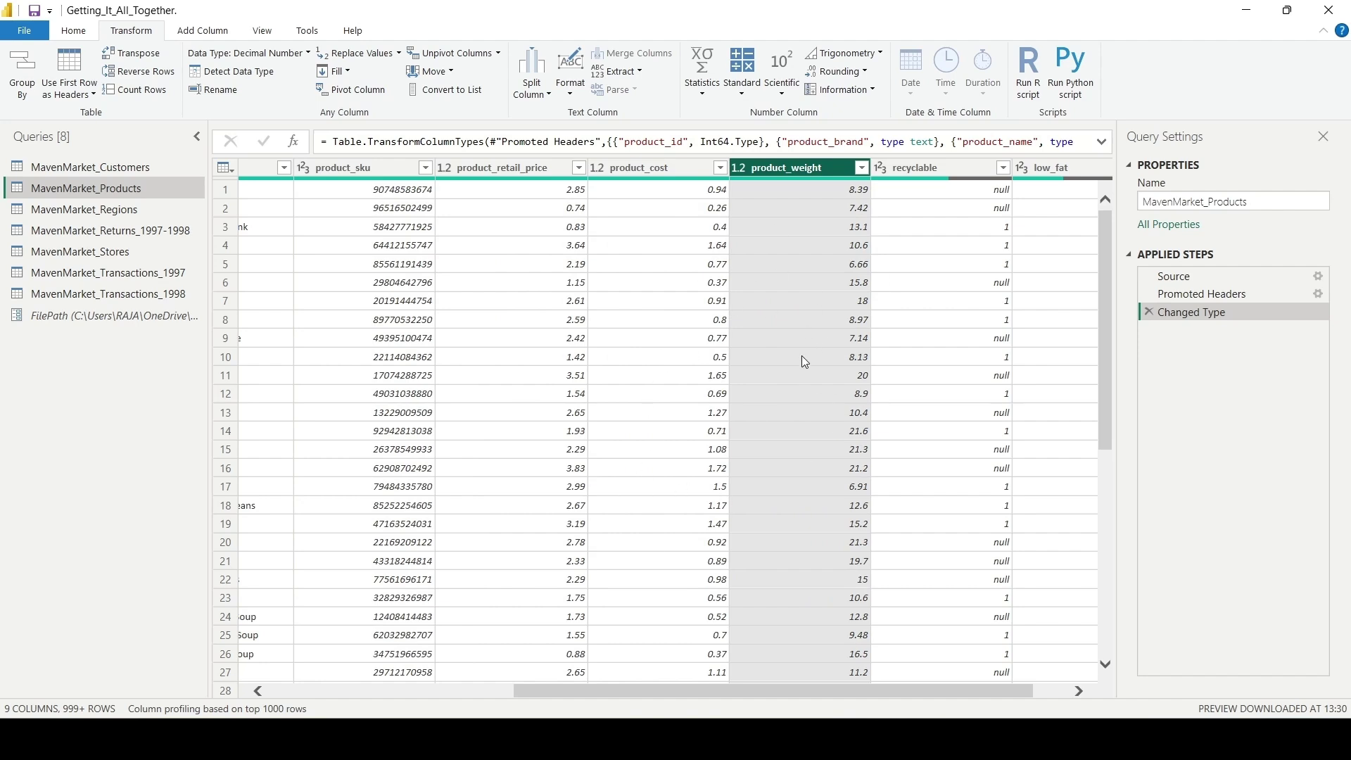
left_click(445, 168)
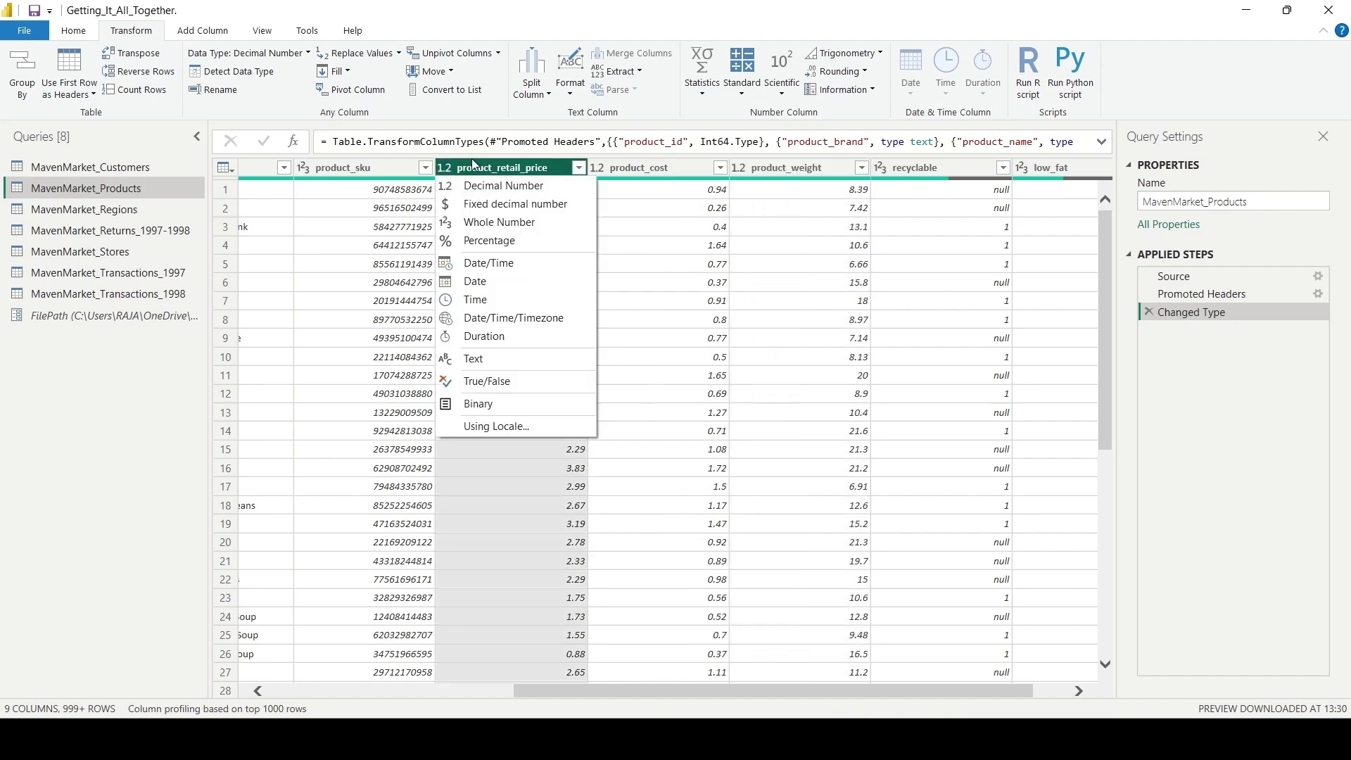
left_click(472, 161)
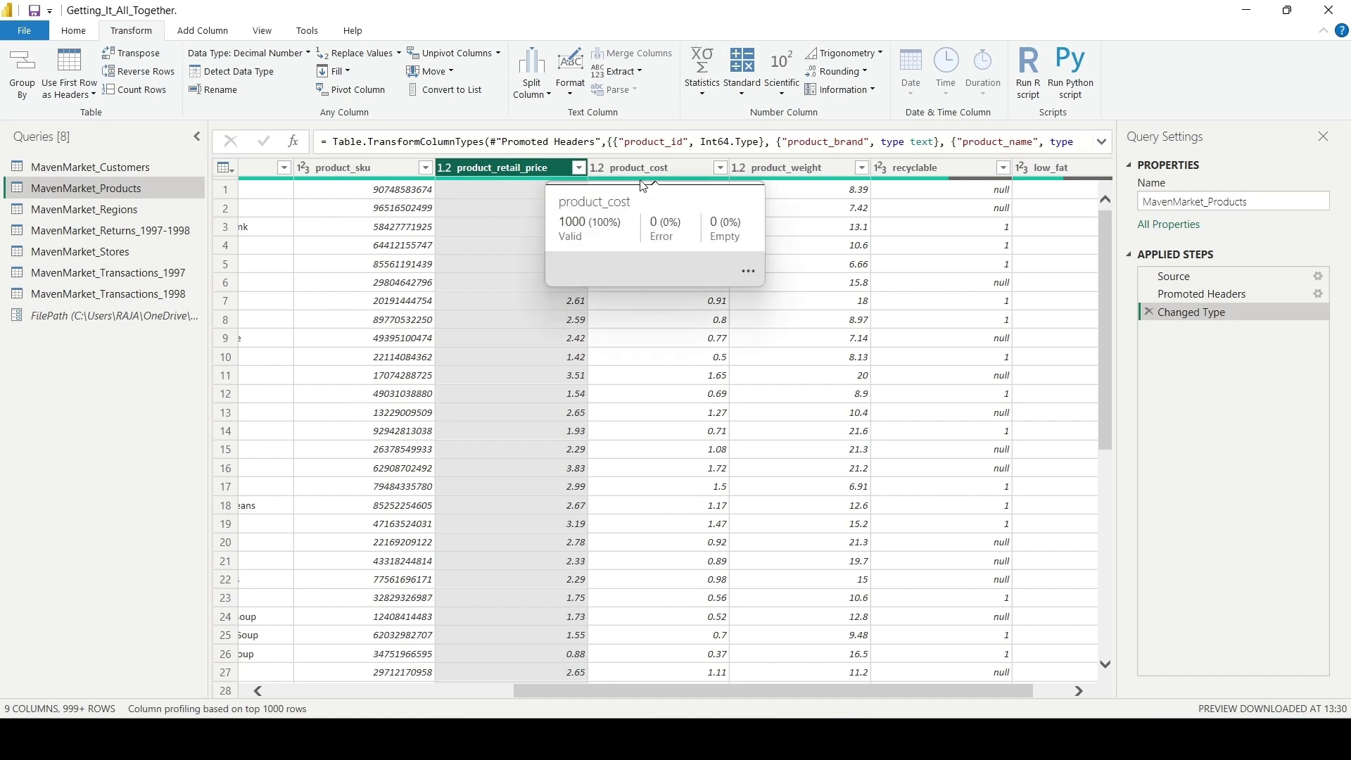
Step: Inspect the recyclable and low_fat columns in MavenMarket_Products for their data types and share of empty values
left_click_drag(753, 694, 789, 693)
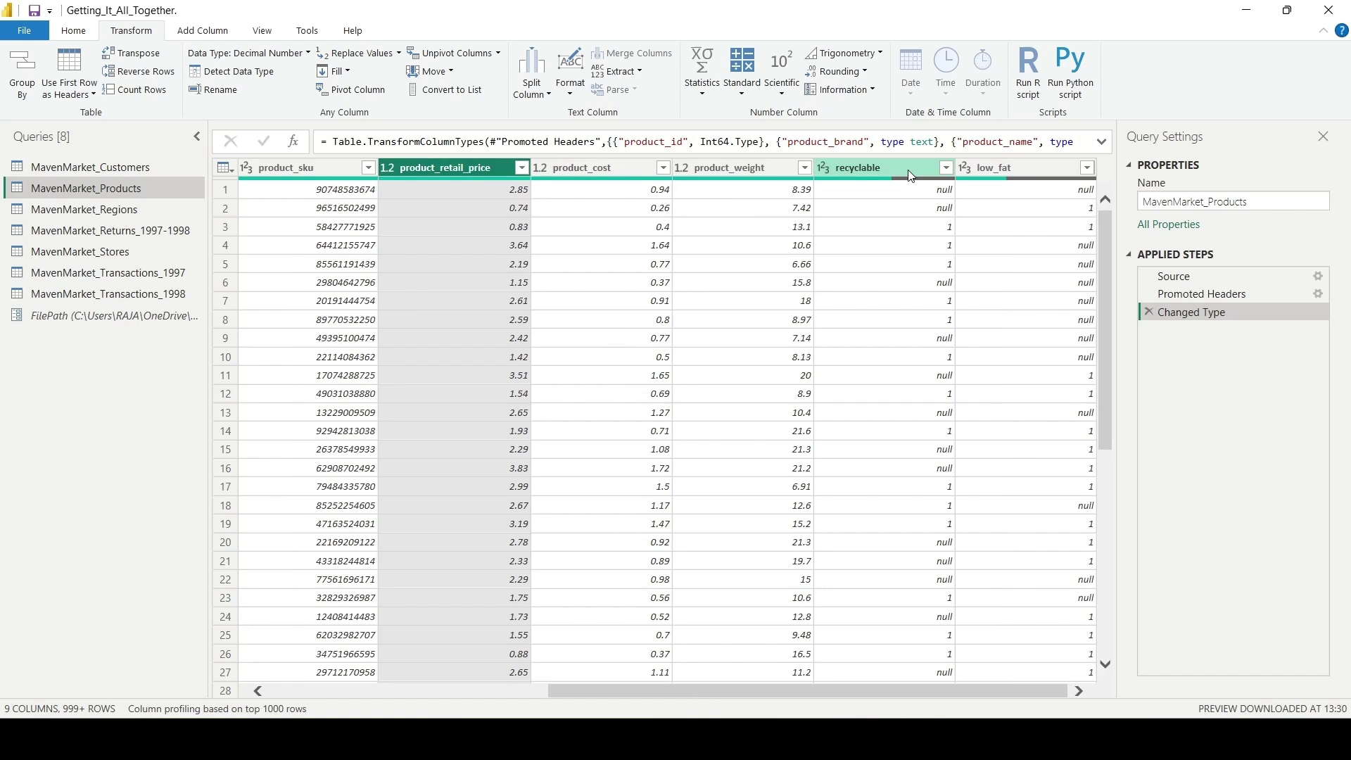
left_click(910, 169)
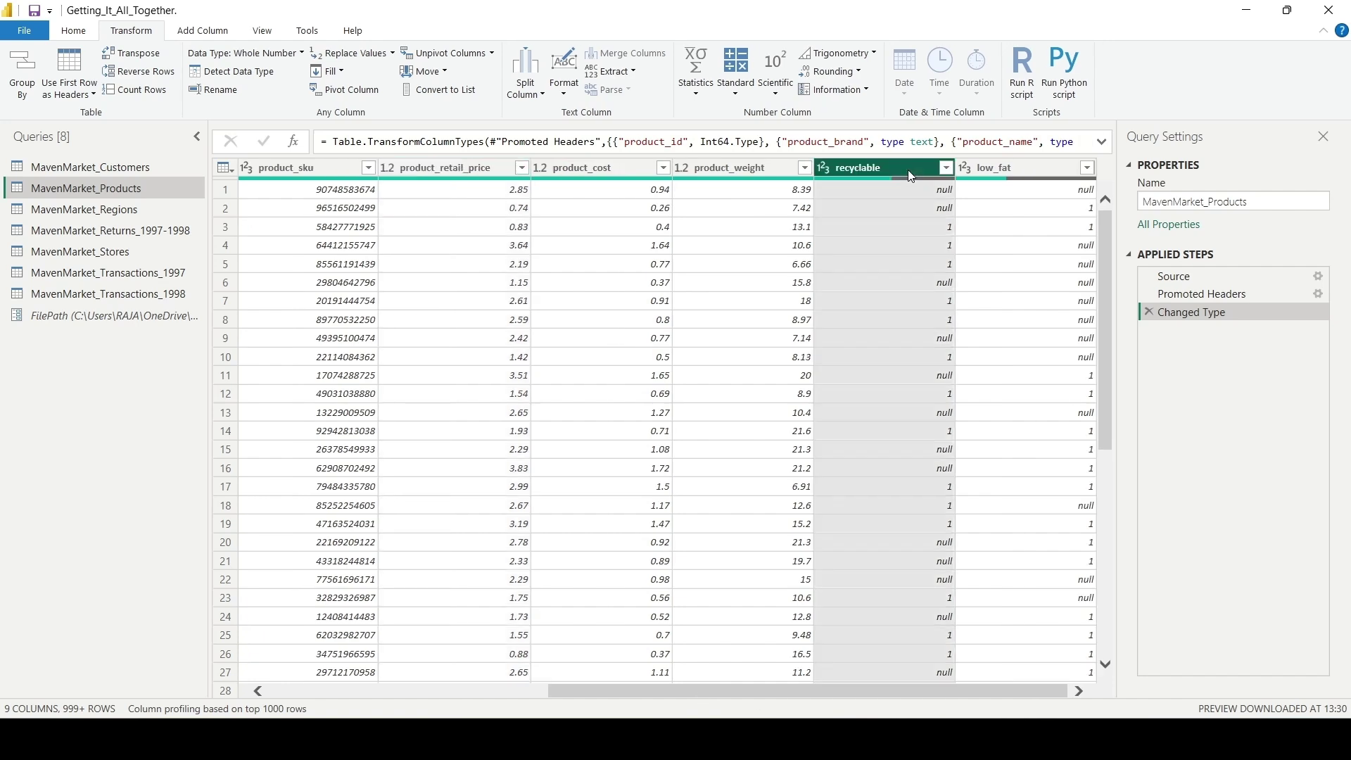
left_click(992, 167)
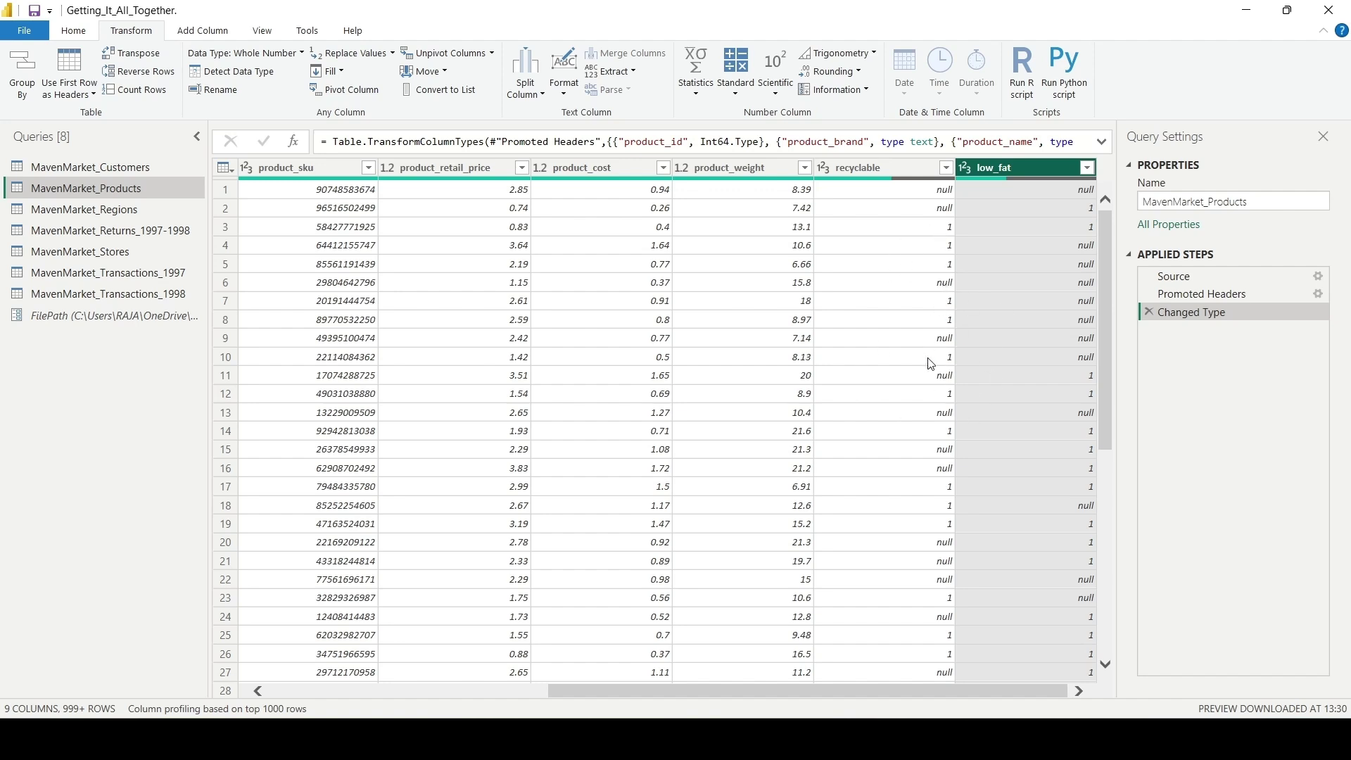
left_click(884, 170)
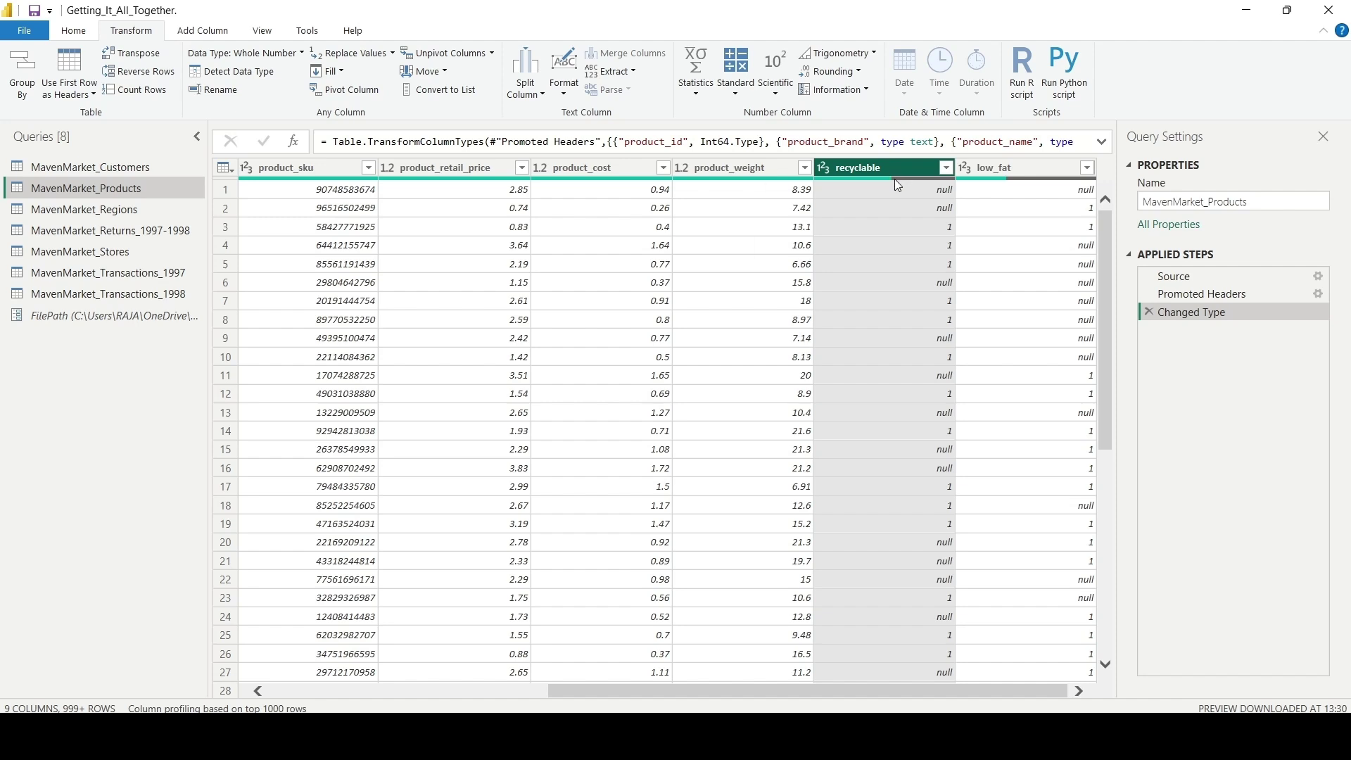
mouse_move(896, 181)
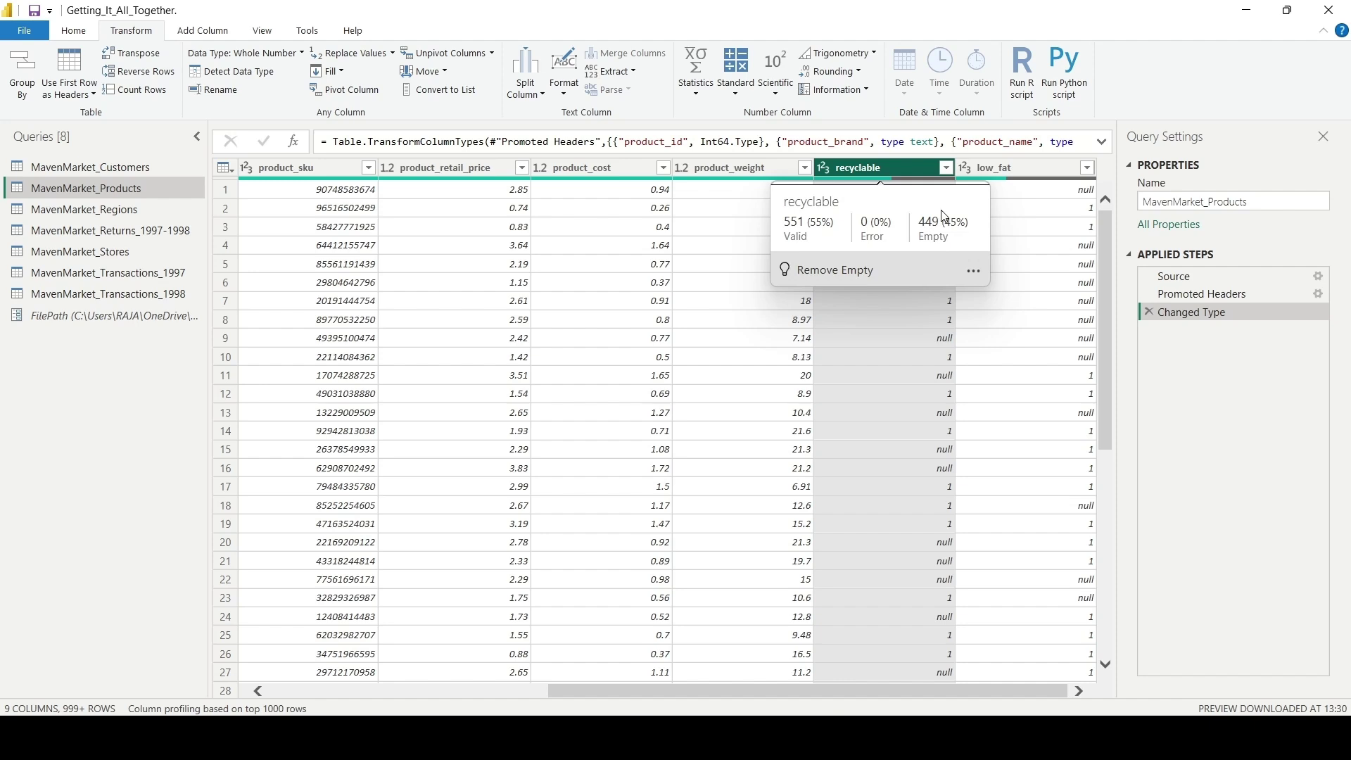
mouse_move(1011, 183)
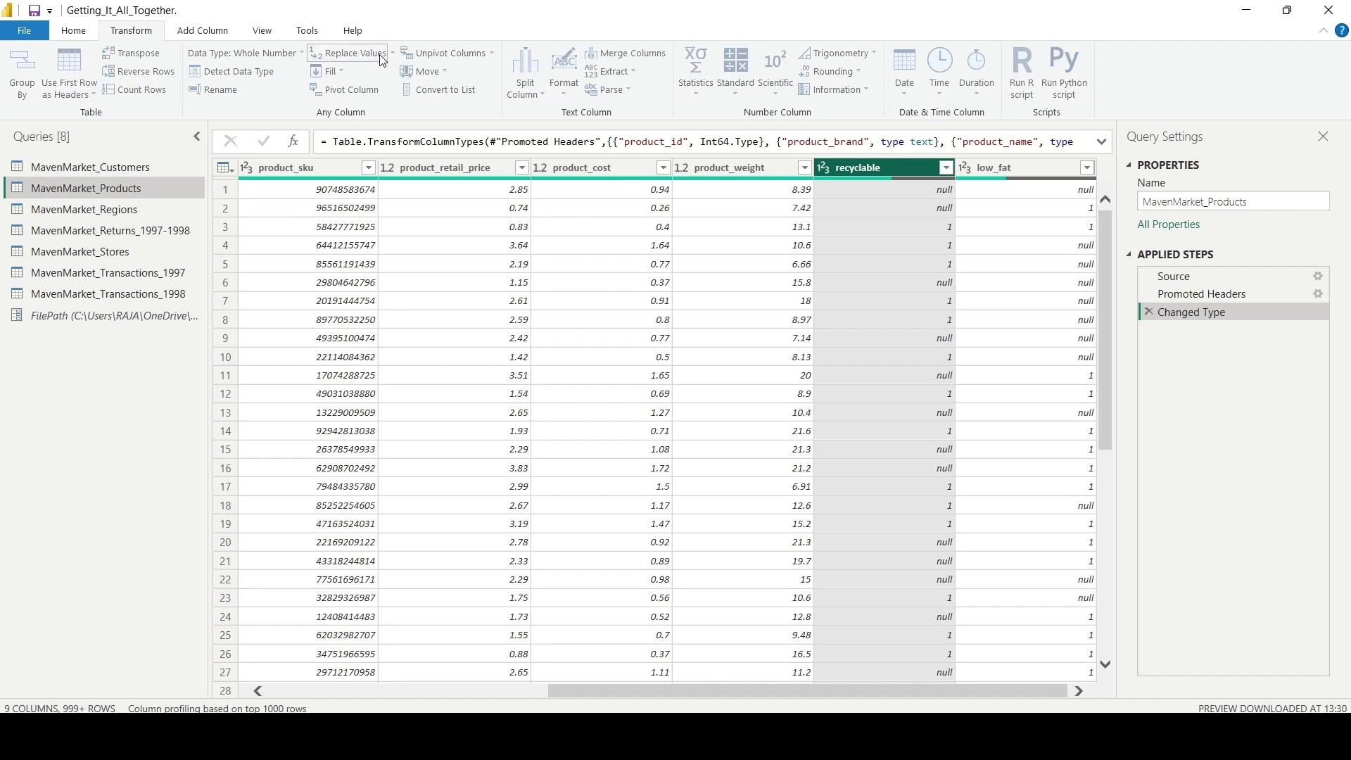
Step: Replace null values with 0 in the recyclable column of MavenMarket_Products
left_click(350, 53)
type("null")
left_click(546, 396)
type("0")
left_click(878, 446)
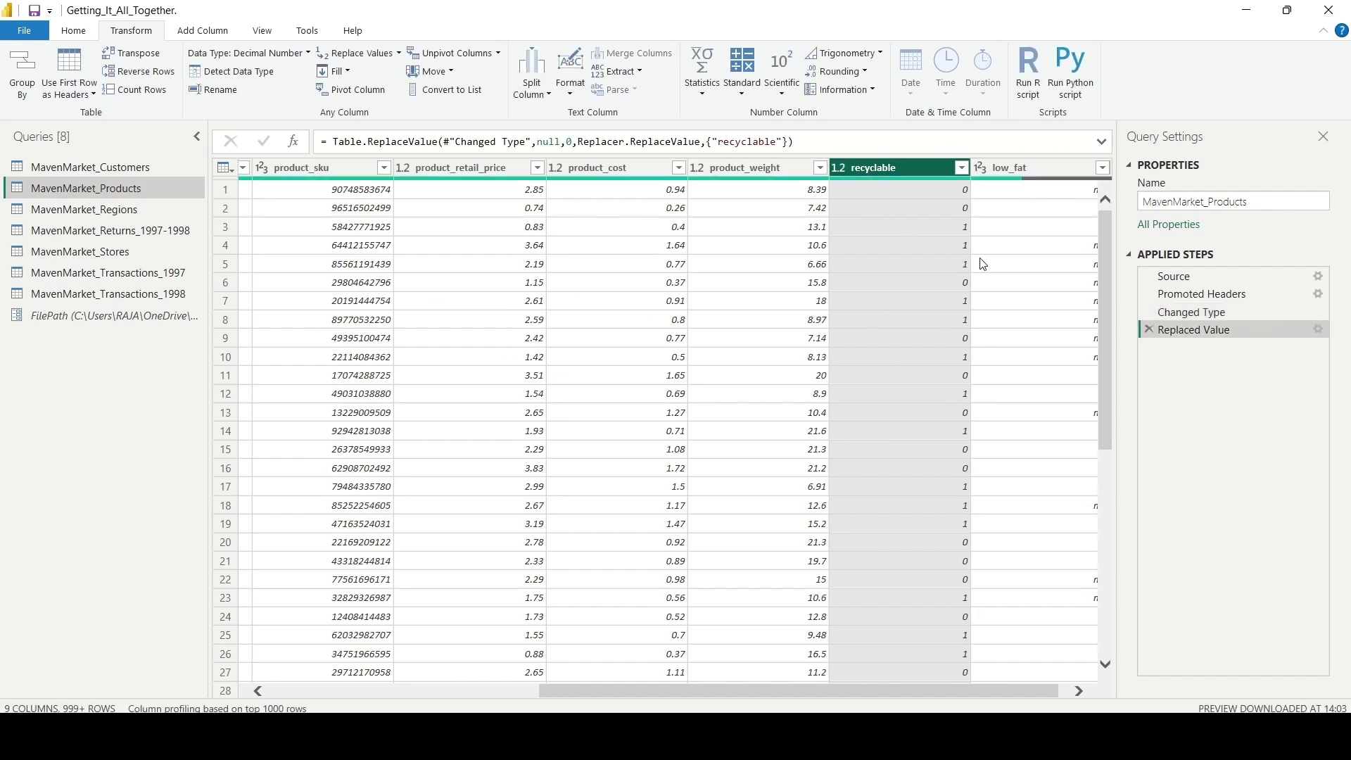
Step: Replace null values with 0 in the low_fat column of MavenMarket_Products
left_click(1039, 169)
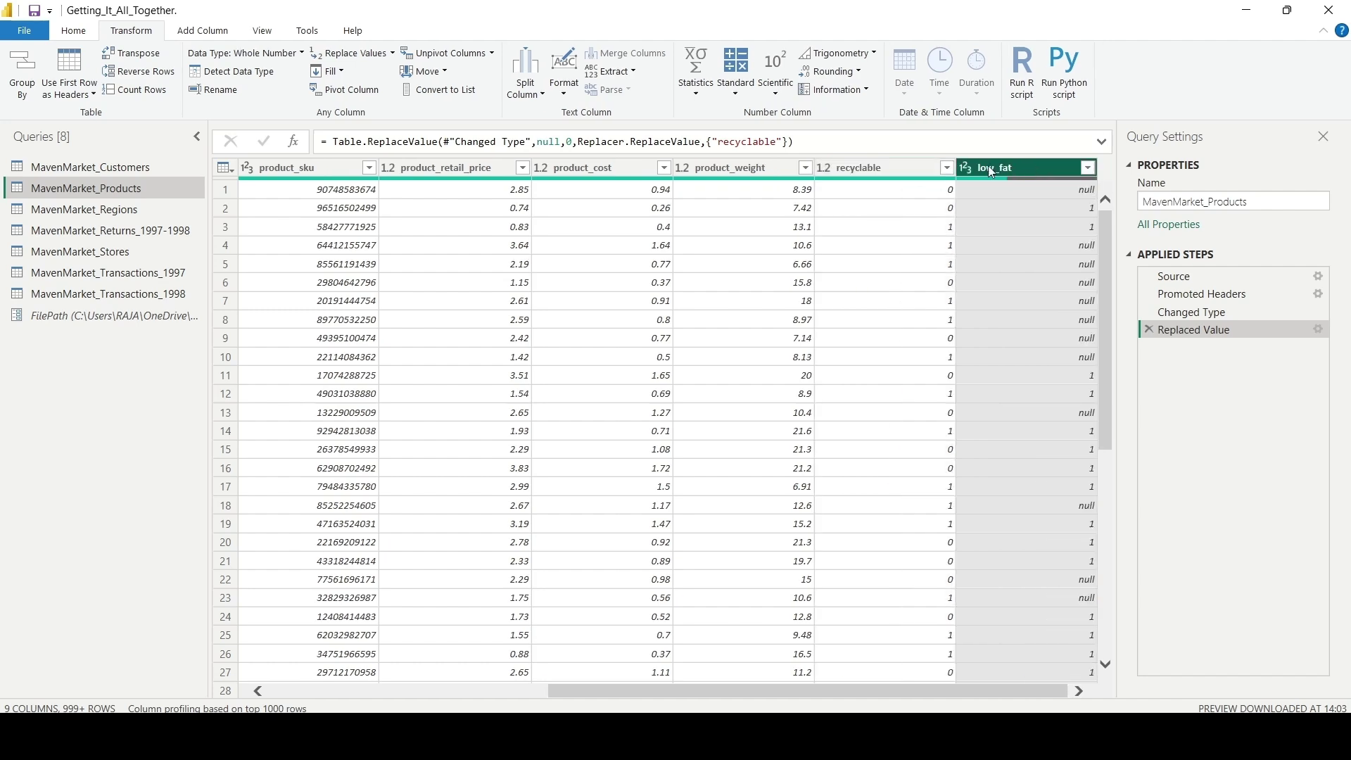
left_click(388, 57)
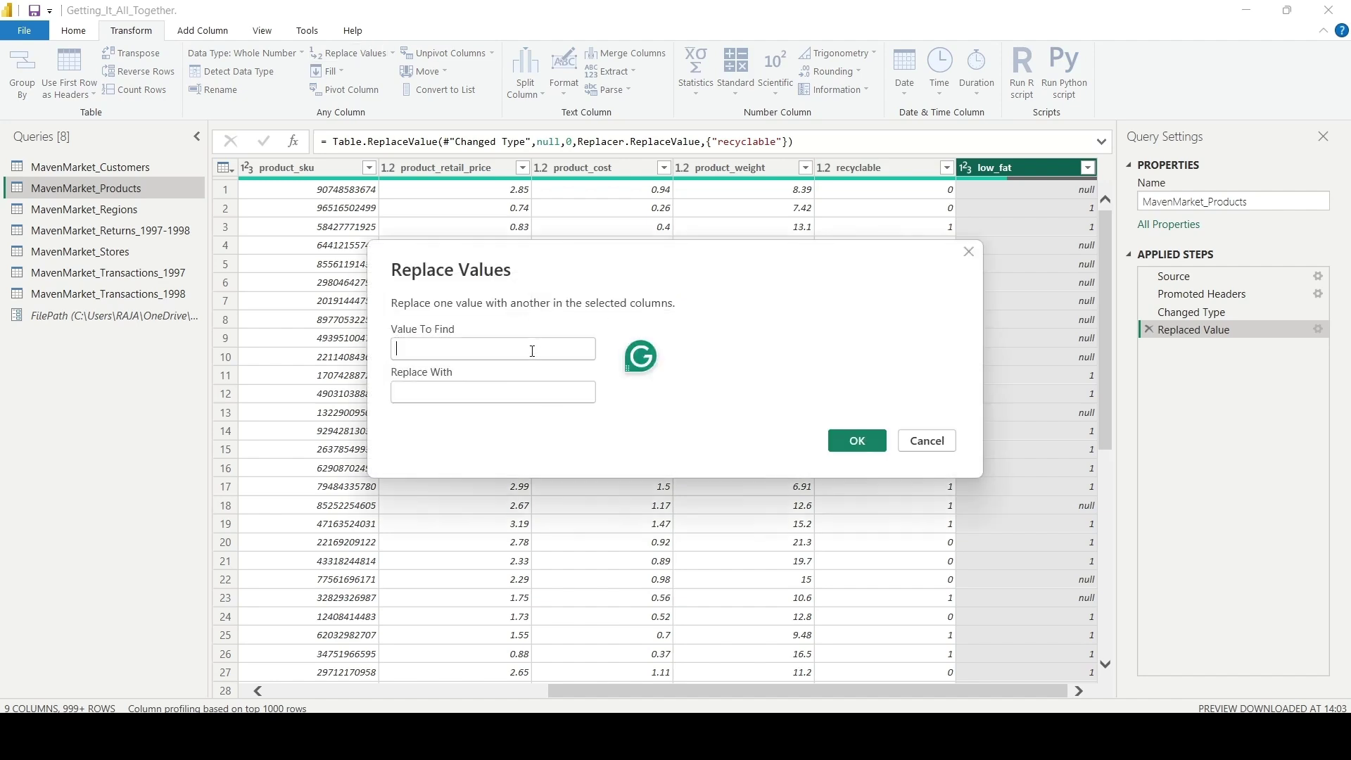
type("null")
left_click(578, 392)
type("0")
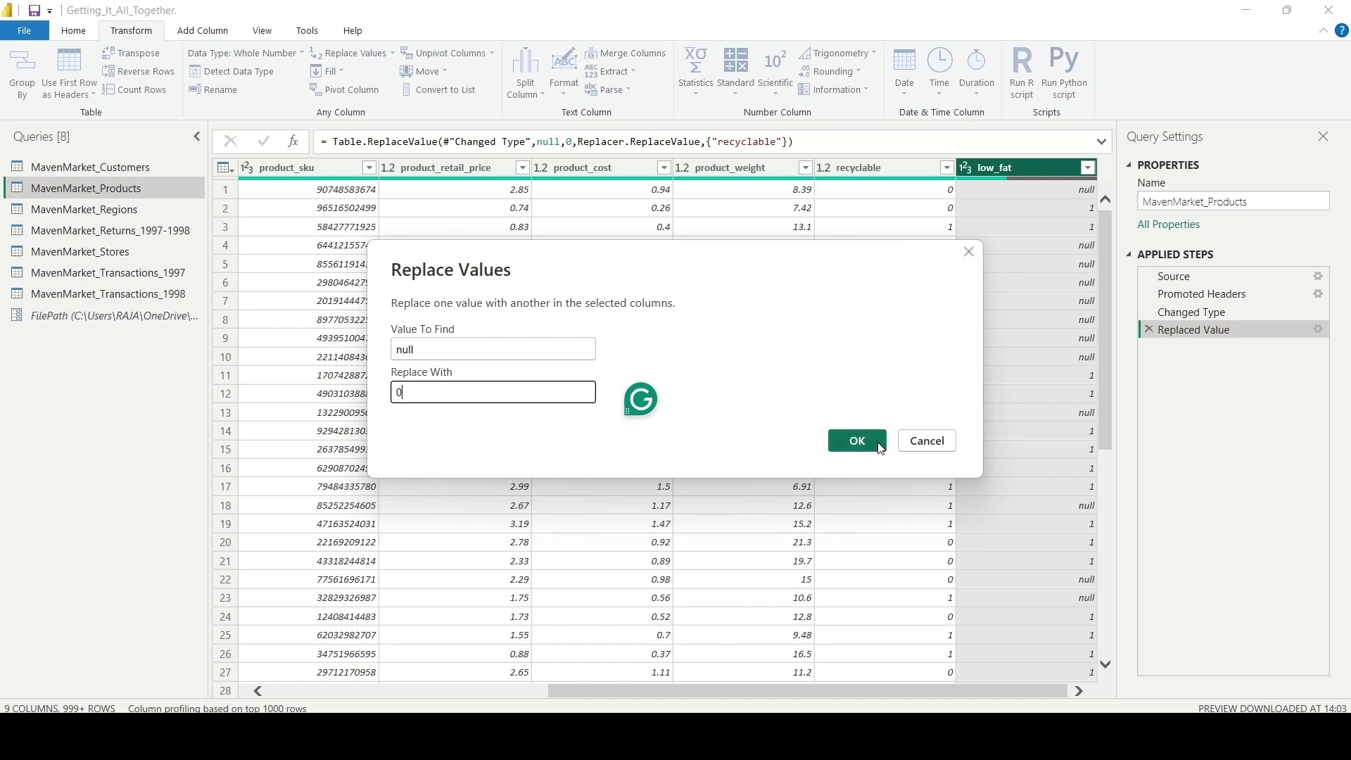
left_click(880, 448)
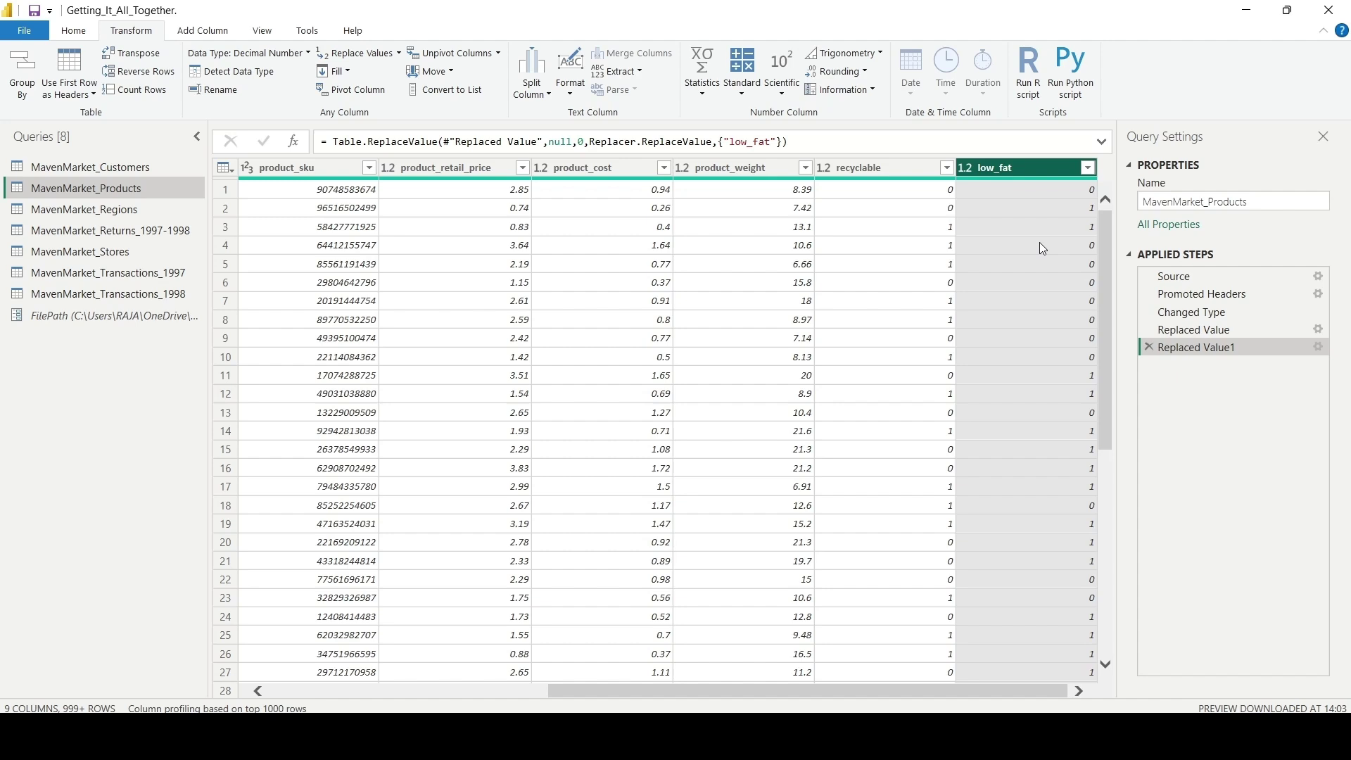
Step: Review the data types of the region_id, sales_district and sales_region columns in MavenMarket_Regions
left_click(191, 213)
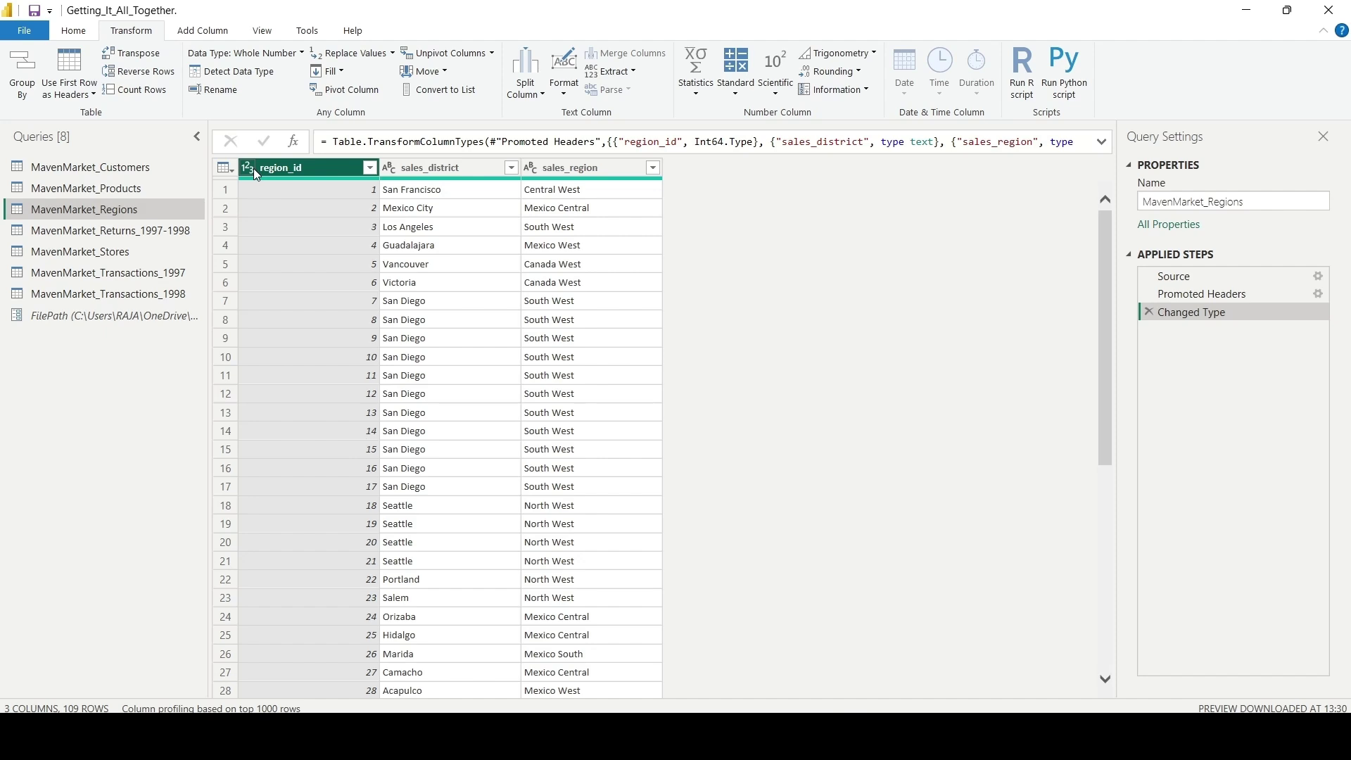
left_click(468, 167)
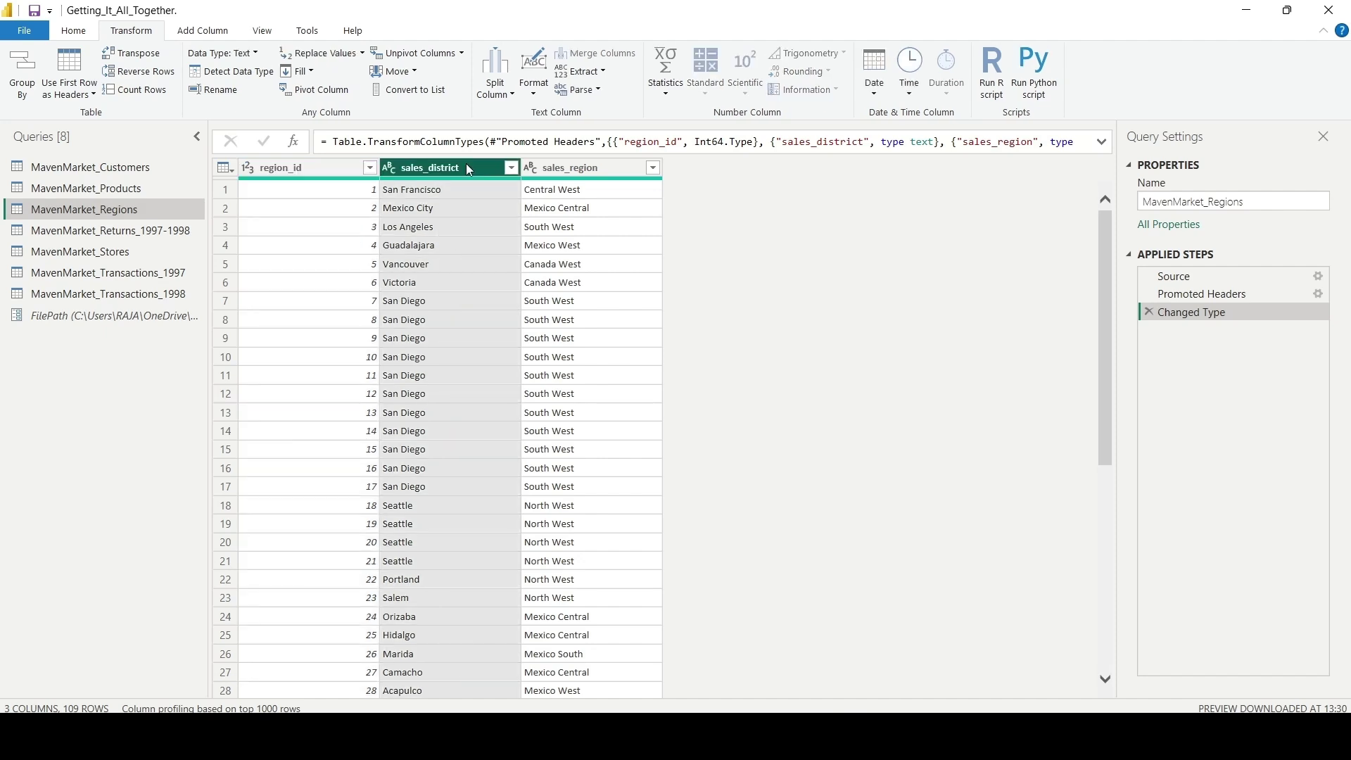
left_click(604, 168)
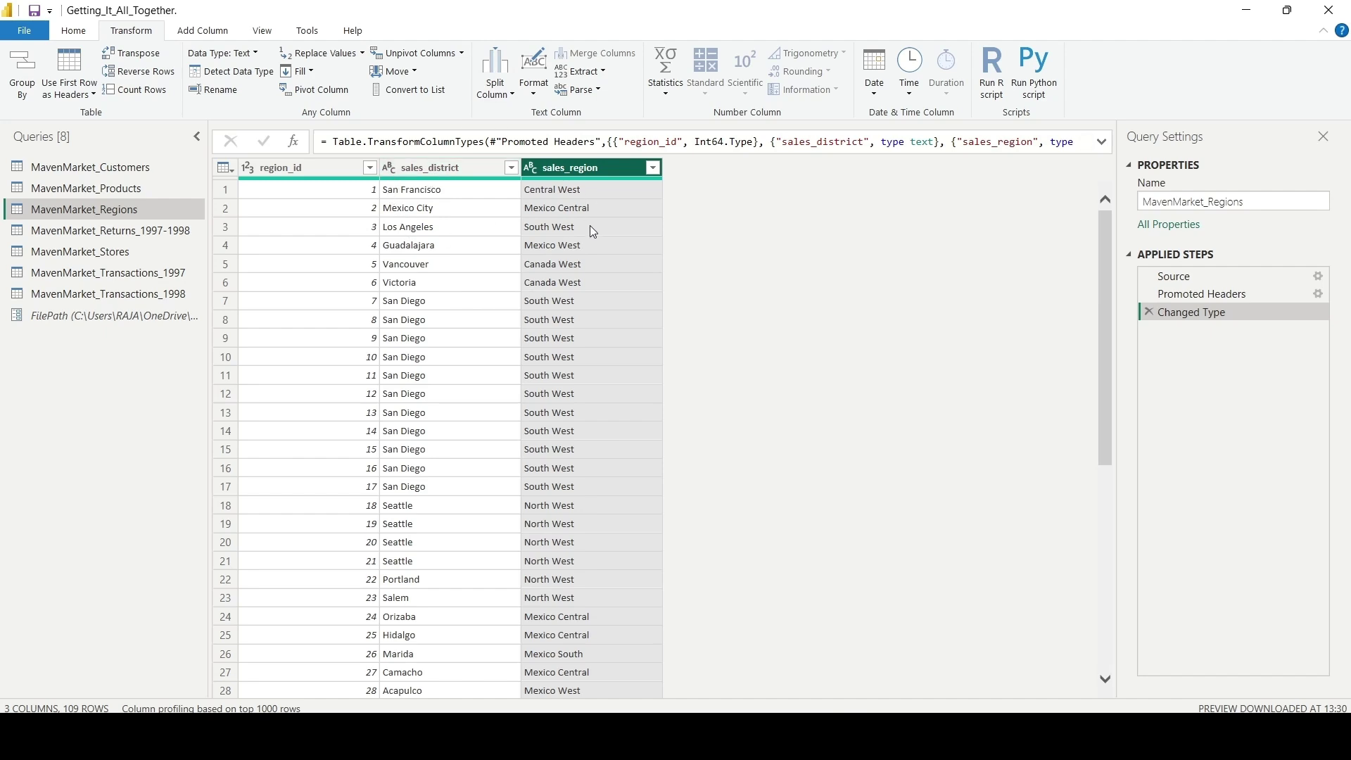
Step: Convert the return_date column of MavenMarket_Returns_1997-1998 to the Date type using the English (United States) locale
left_click(200, 232)
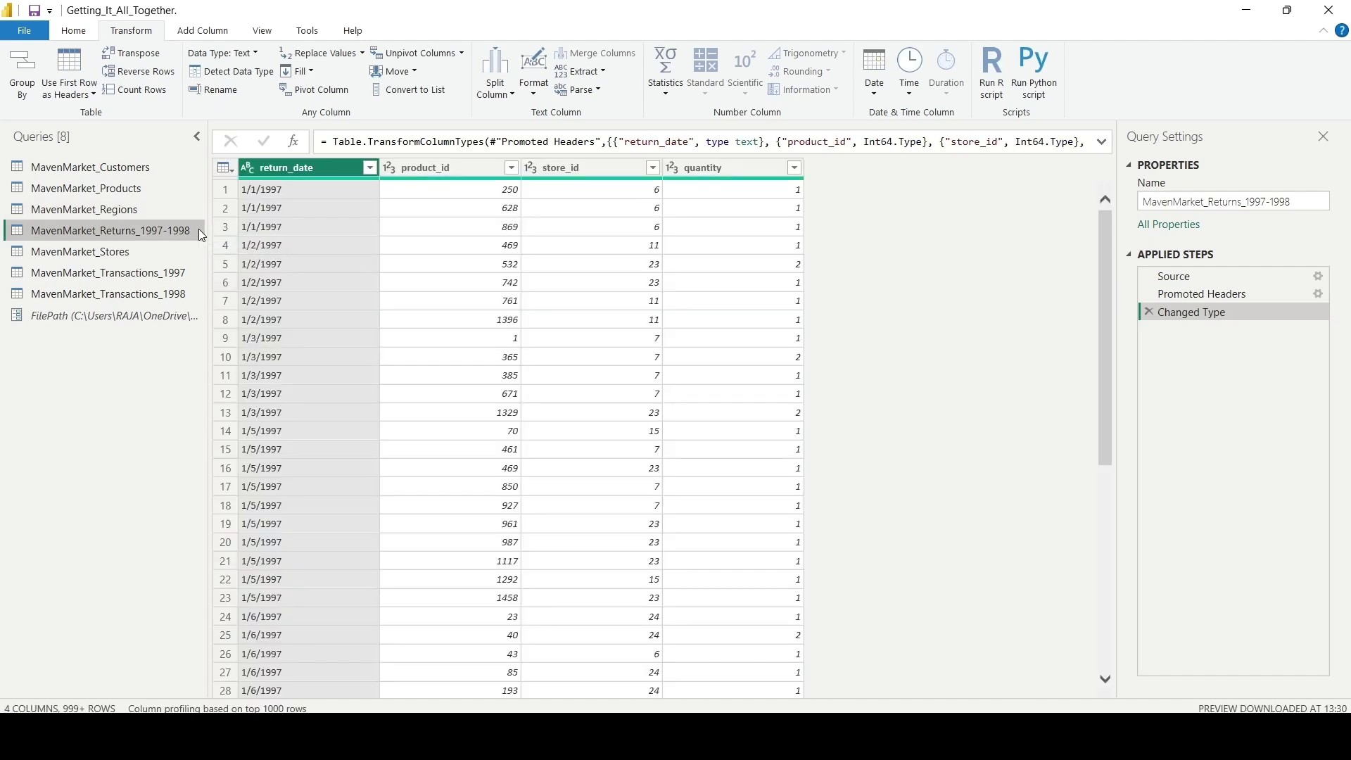
left_click(252, 172)
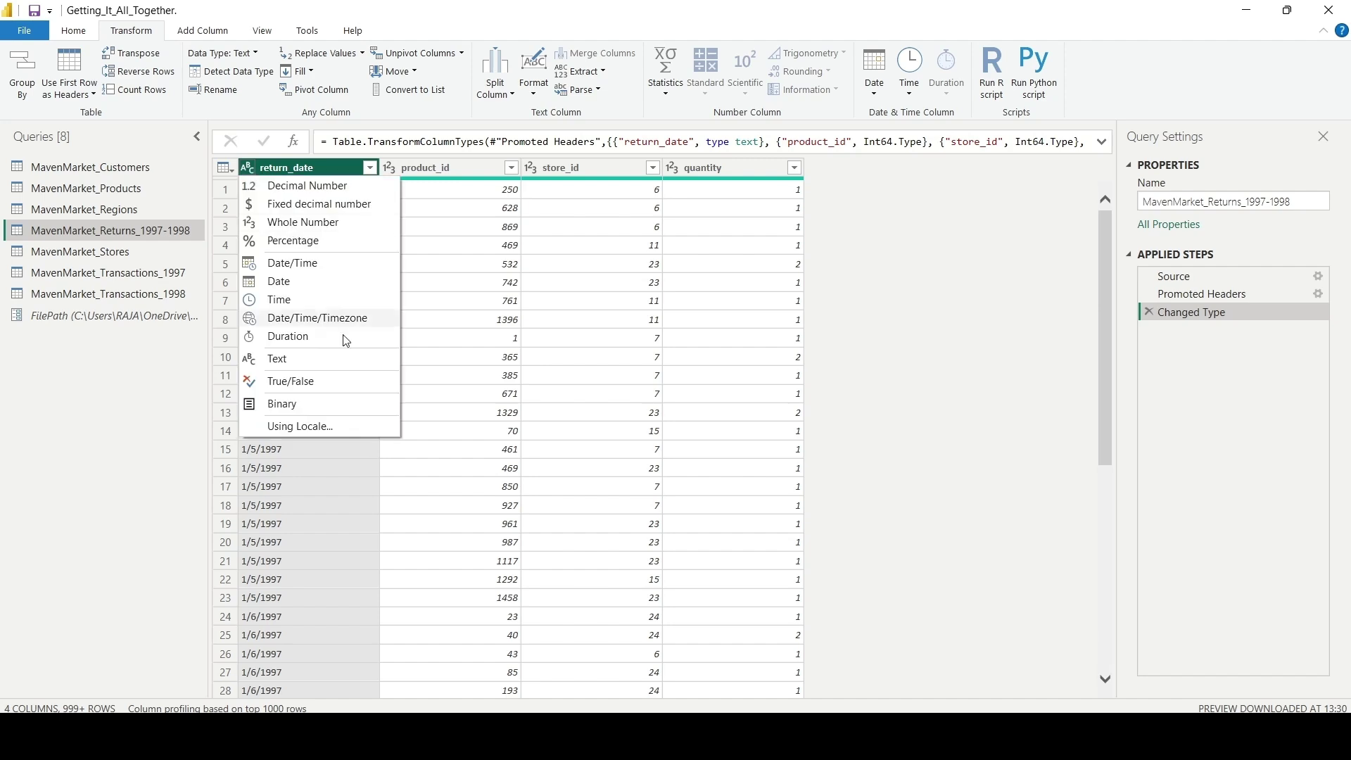
left_click(331, 427)
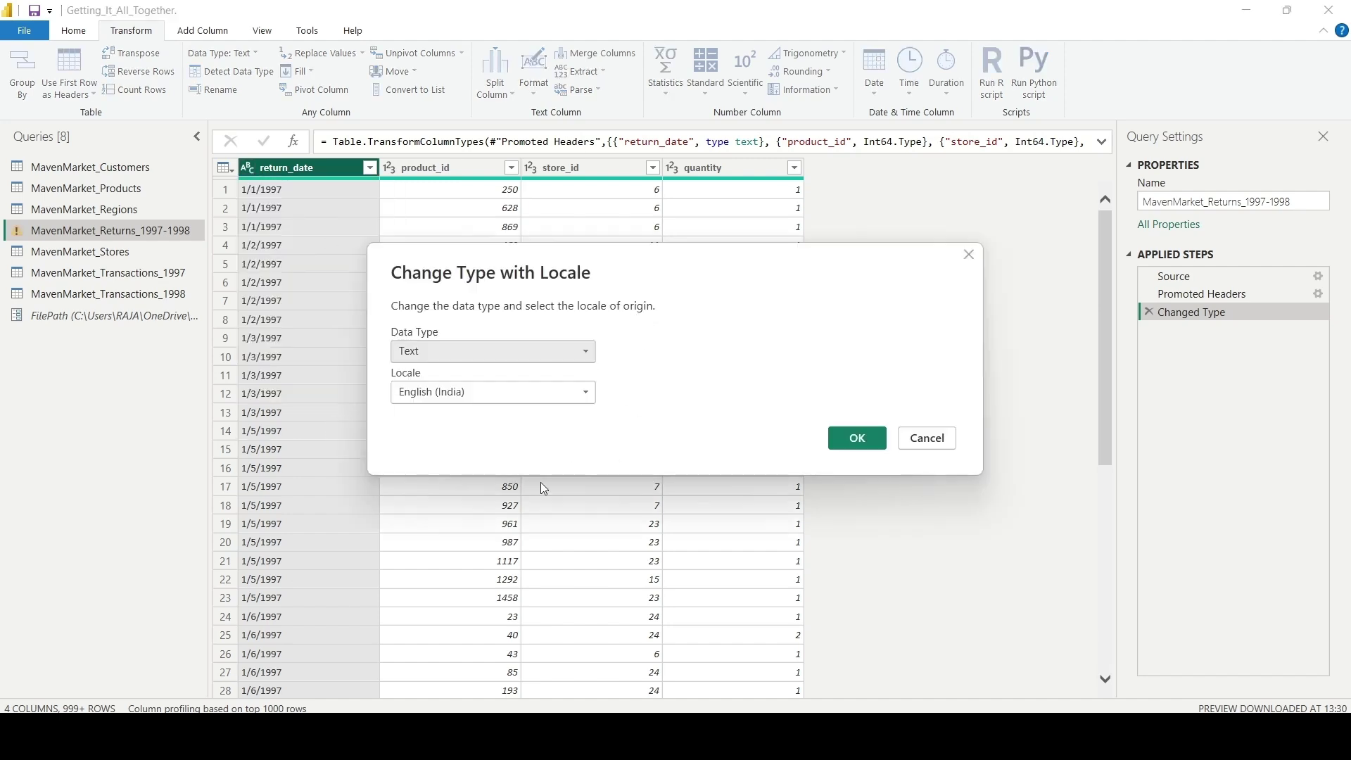
left_click(574, 353)
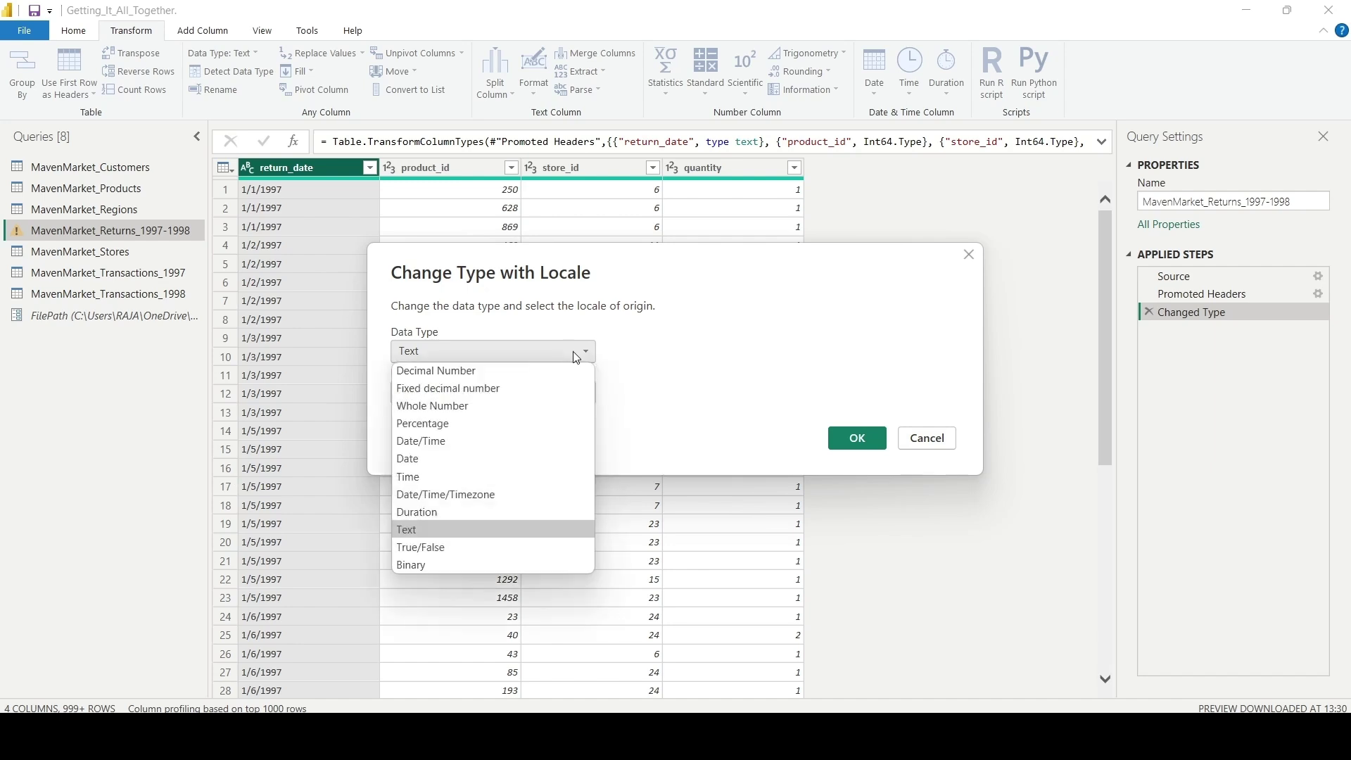
left_click(554, 457)
left_click(585, 391)
scroll(593, 319, "down", 15)
scroll(594, 323, "down", 10)
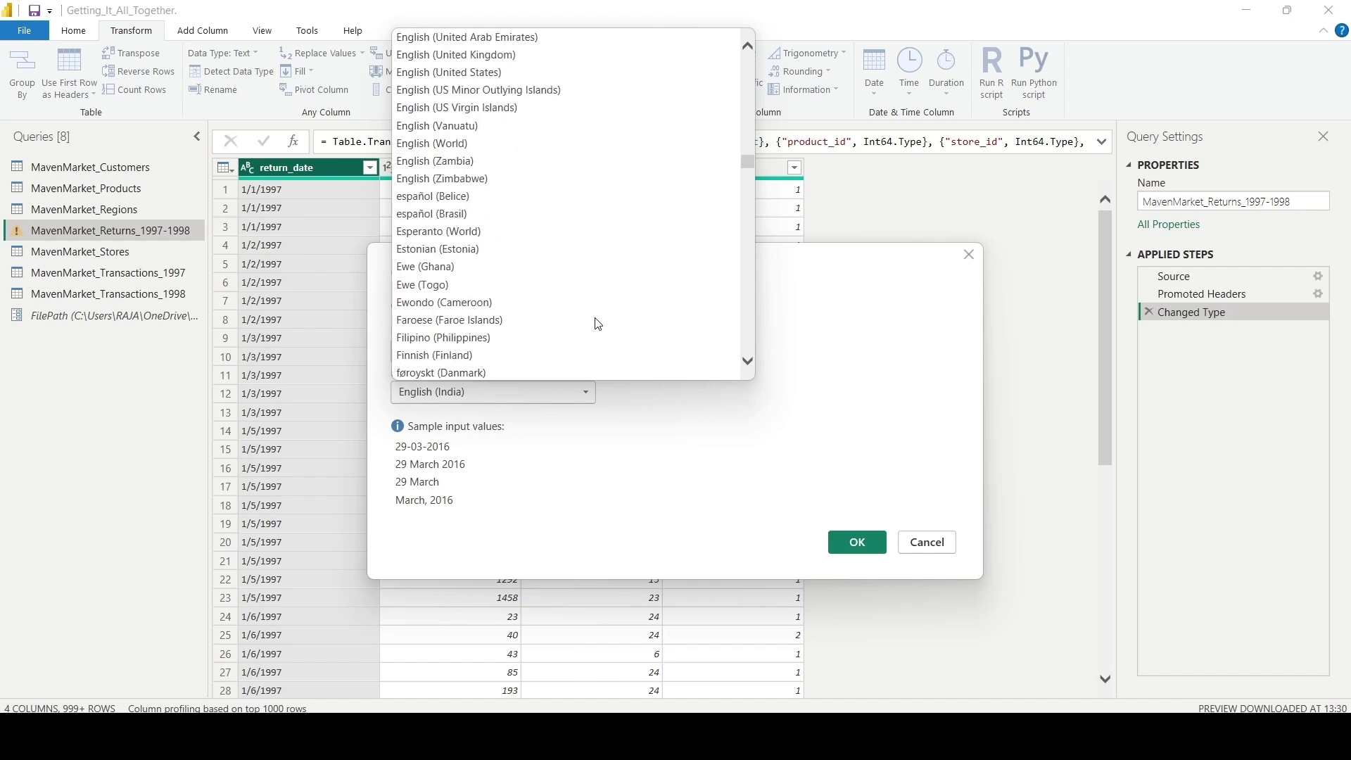
left_click(450, 76)
left_click(854, 543)
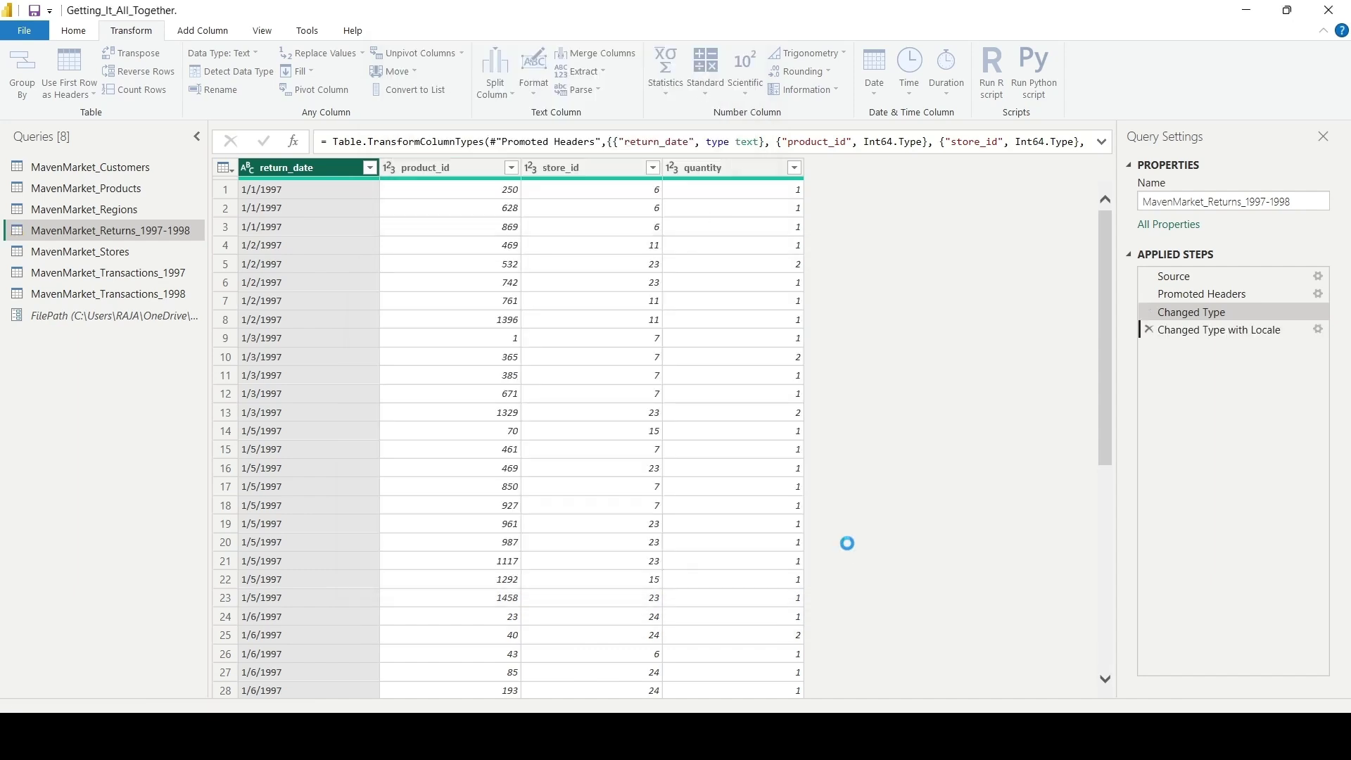
Step: Review the data types of the product_id, store_id and quantity columns in MavenMarket_Returns_1997-1998
left_click(466, 169)
left_click(569, 170)
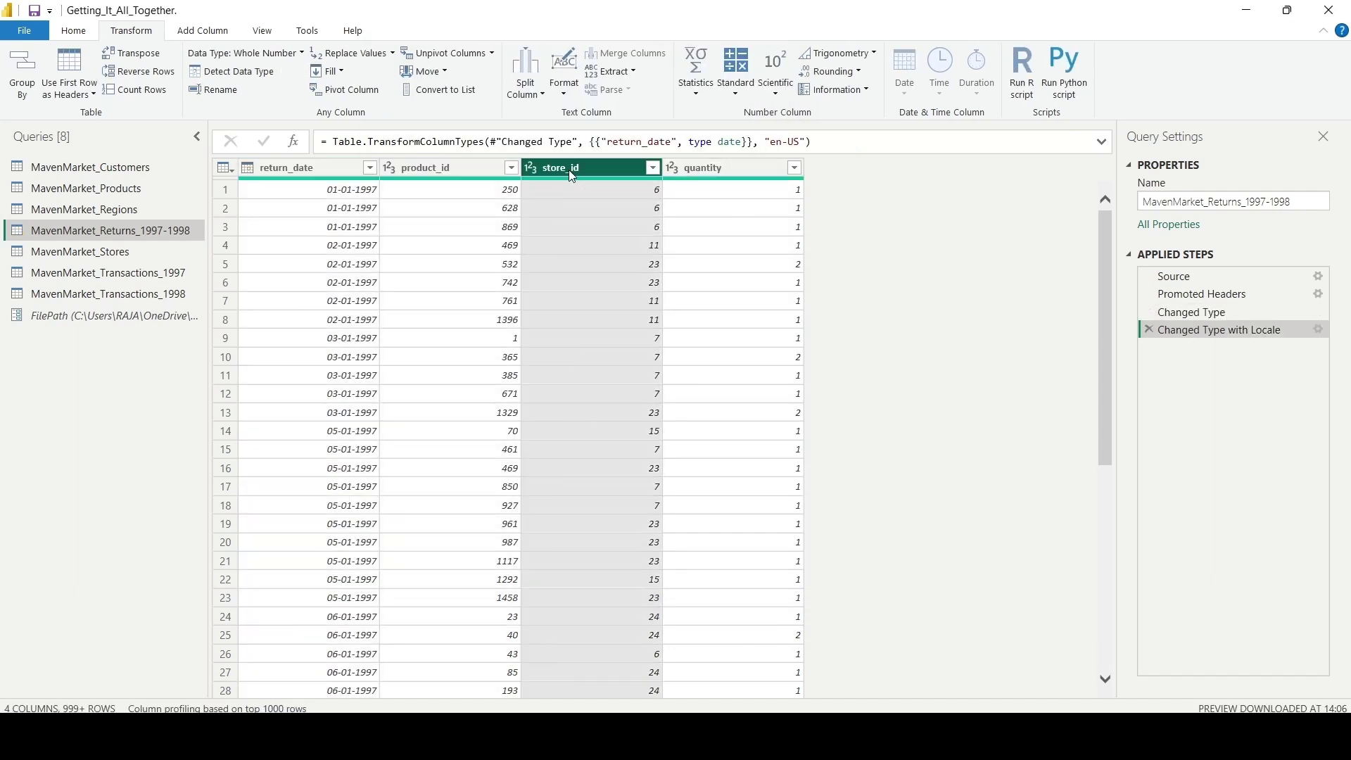
left_click(465, 164)
left_click(561, 171)
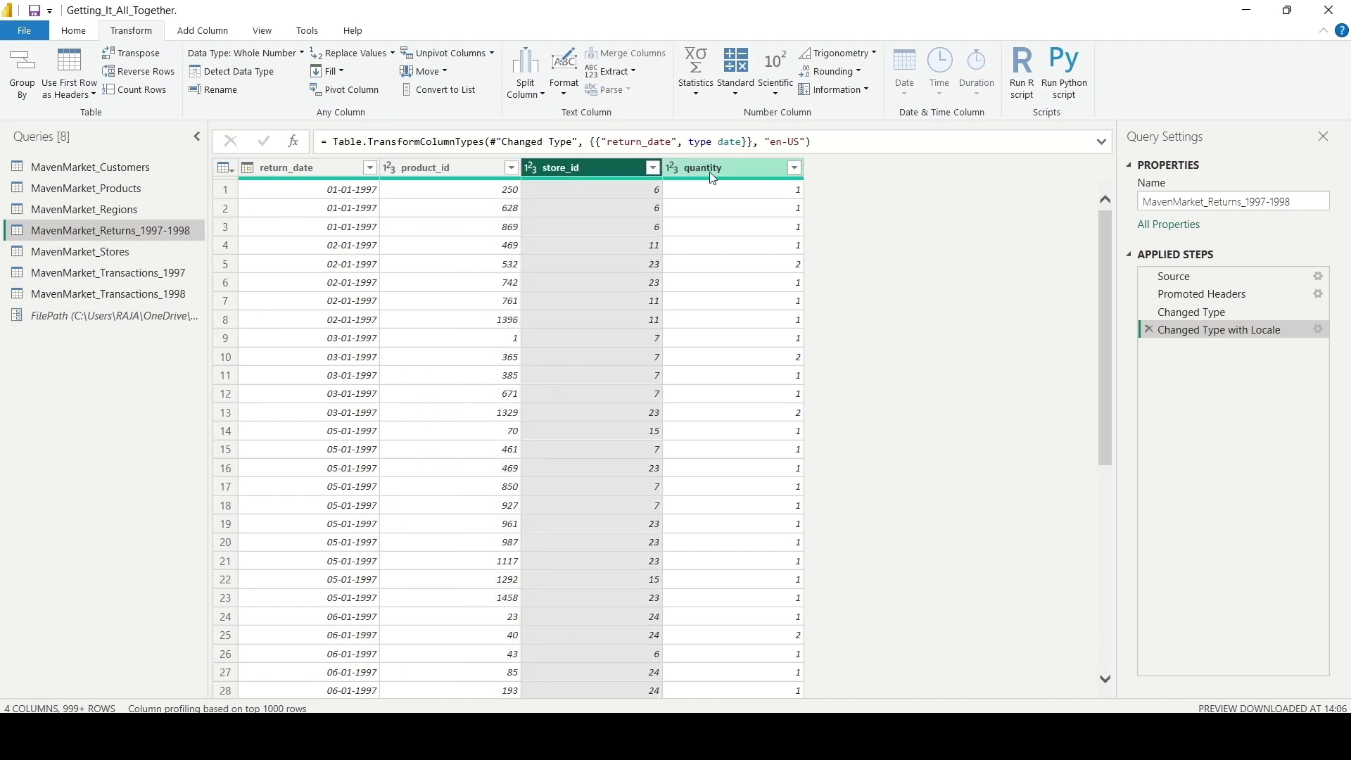
left_click(703, 168)
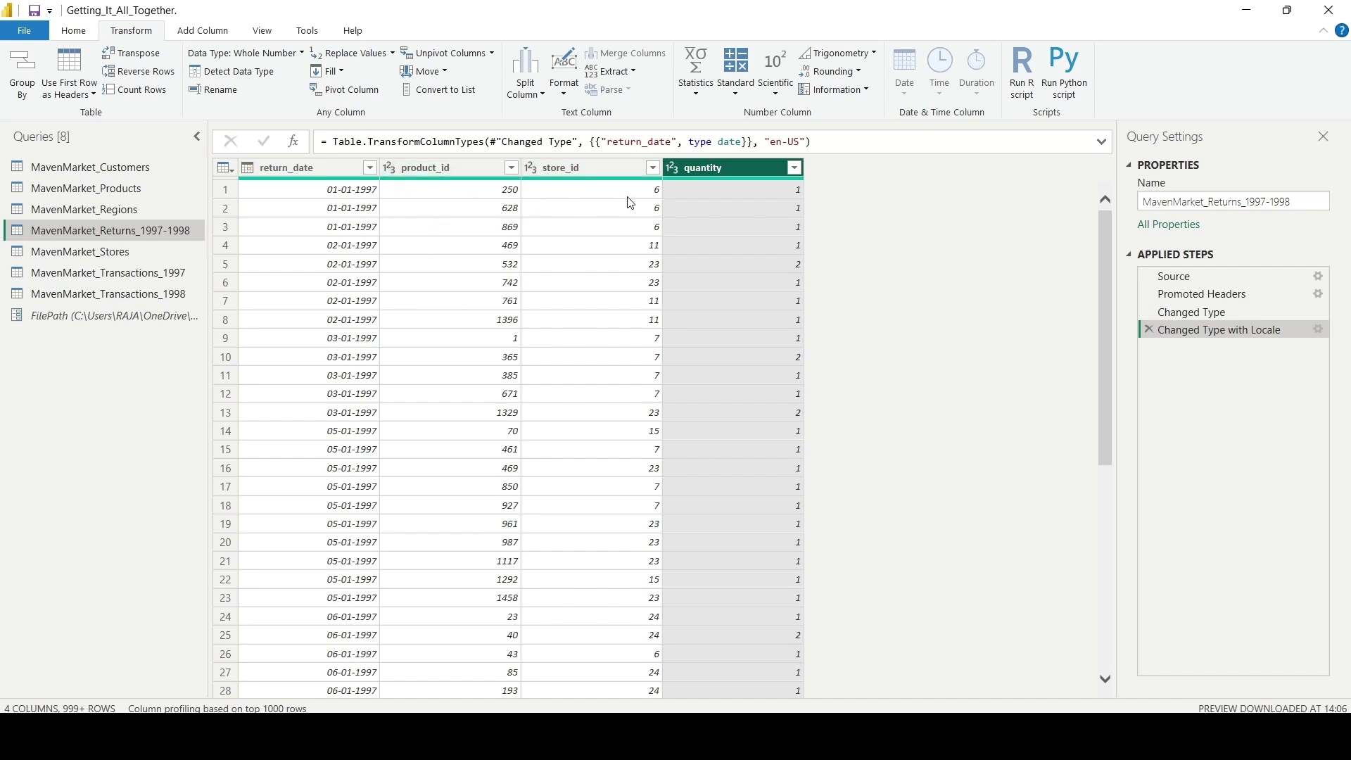
Step: Review the data types of the MavenMarket_Stores columns from store_id through store_street_address
left_click(195, 252)
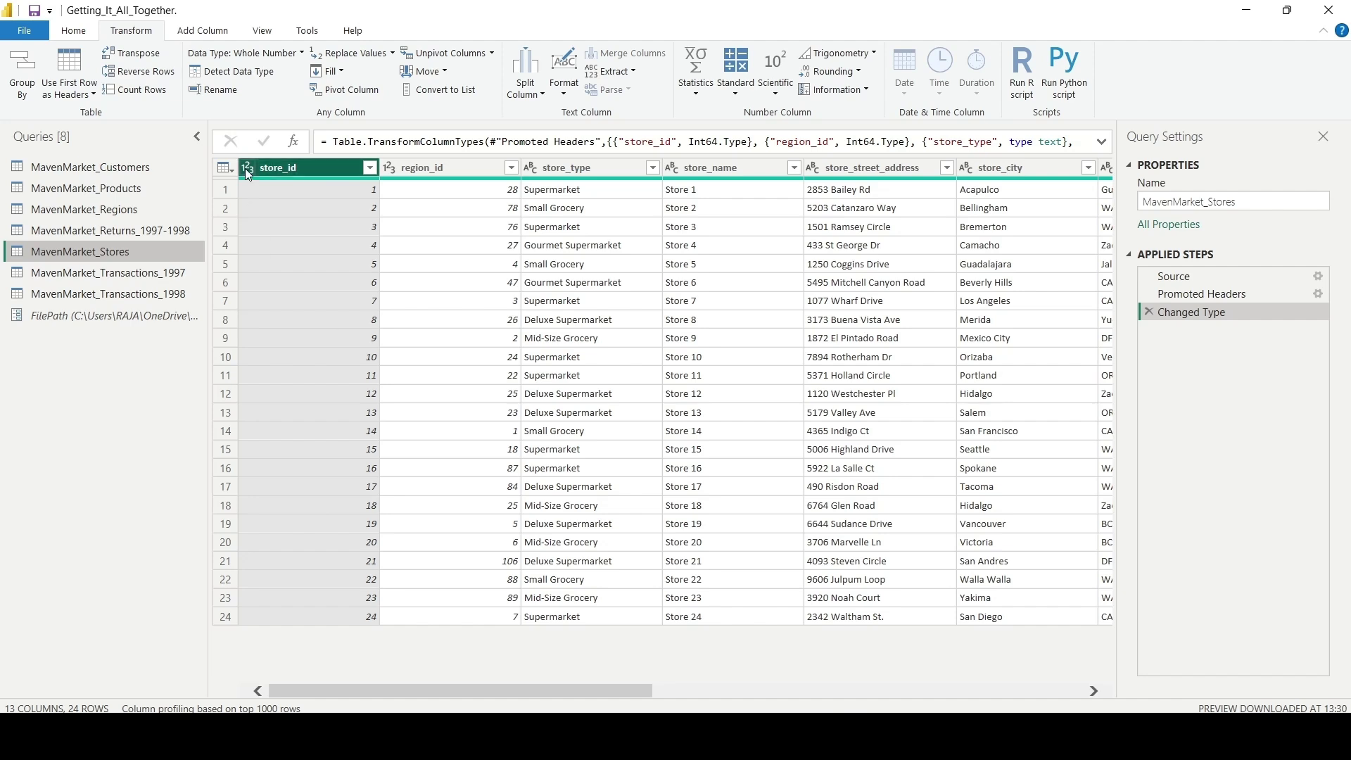
left_click(461, 175)
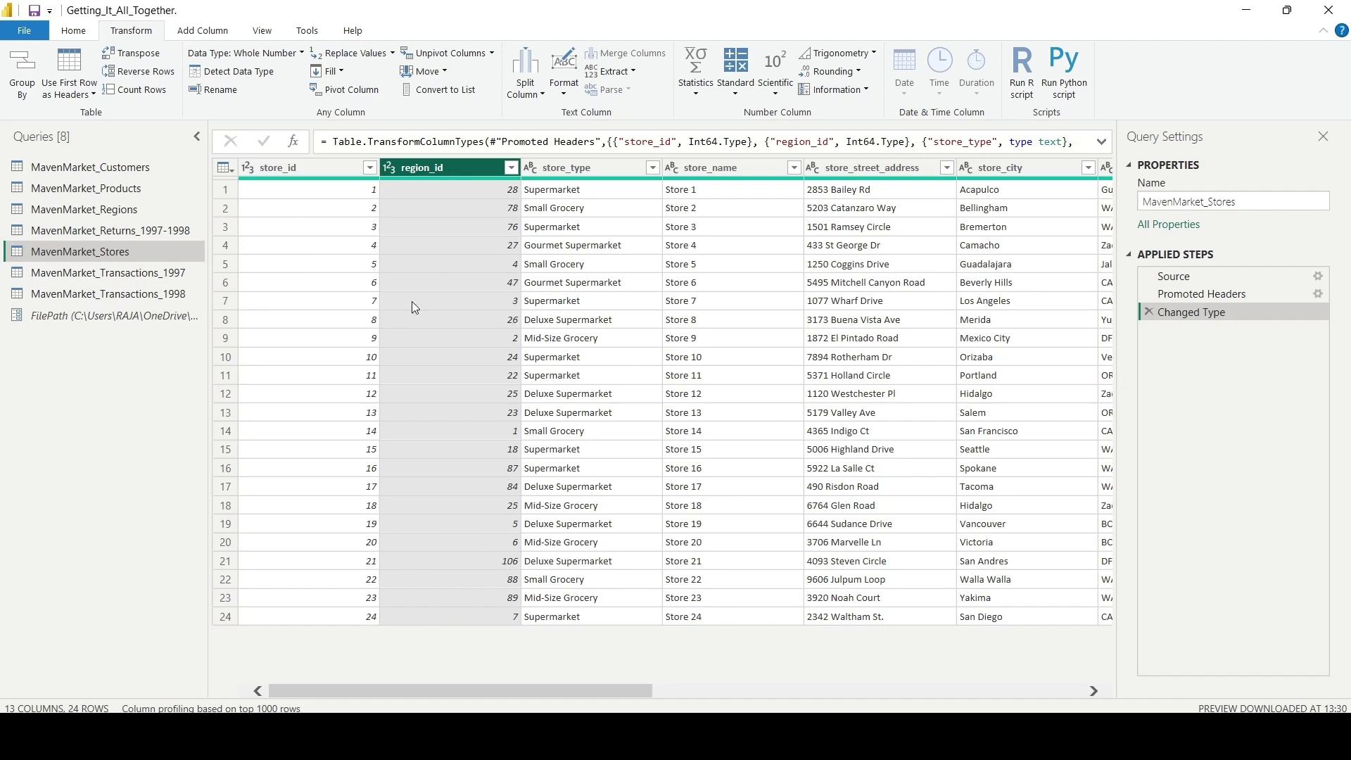
left_click(577, 166)
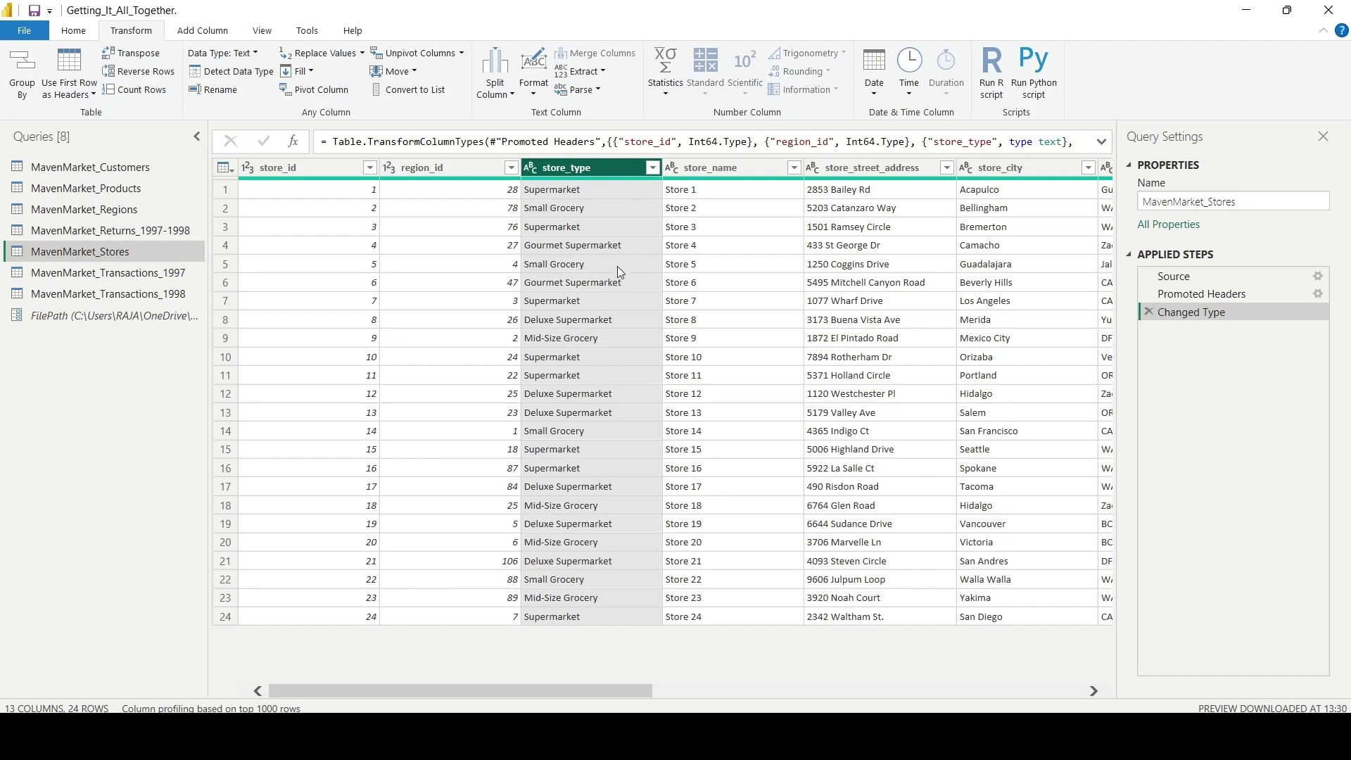
left_click(758, 173)
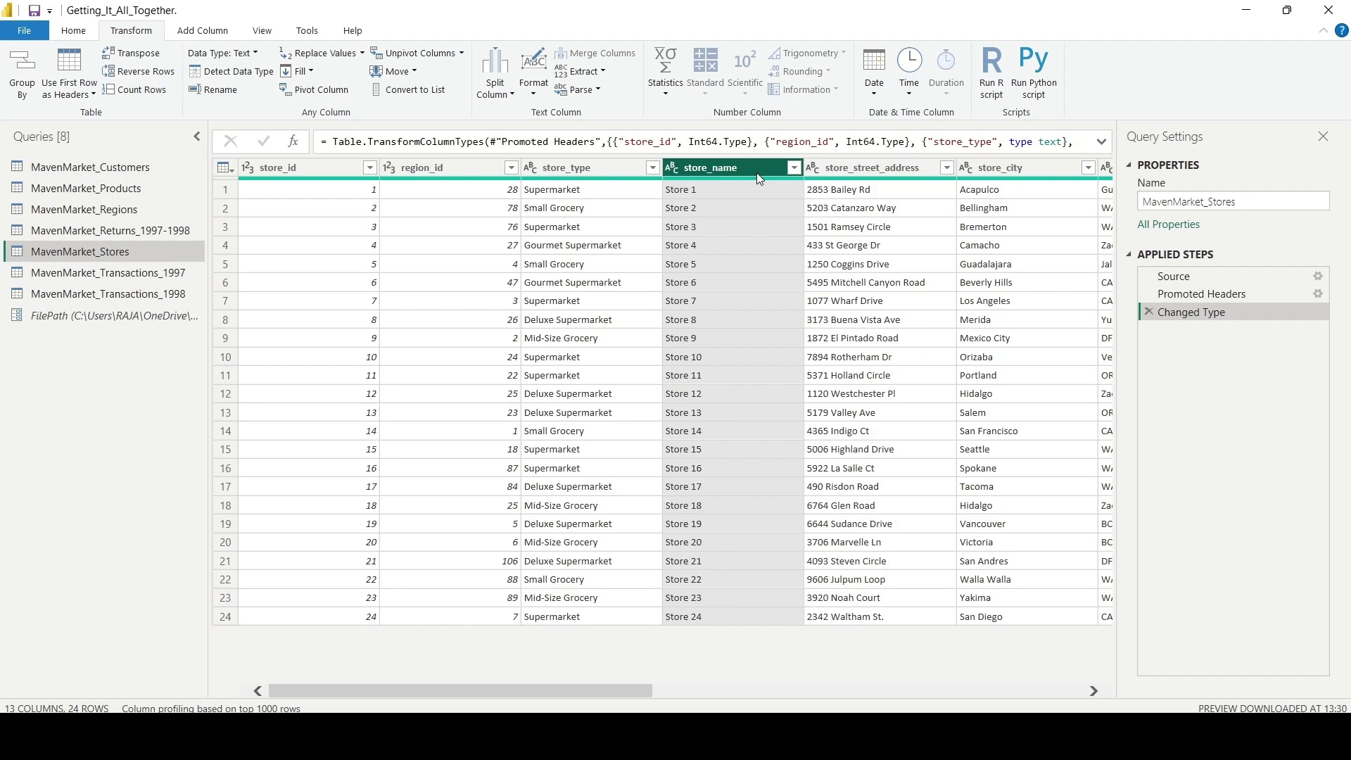
left_click(850, 166)
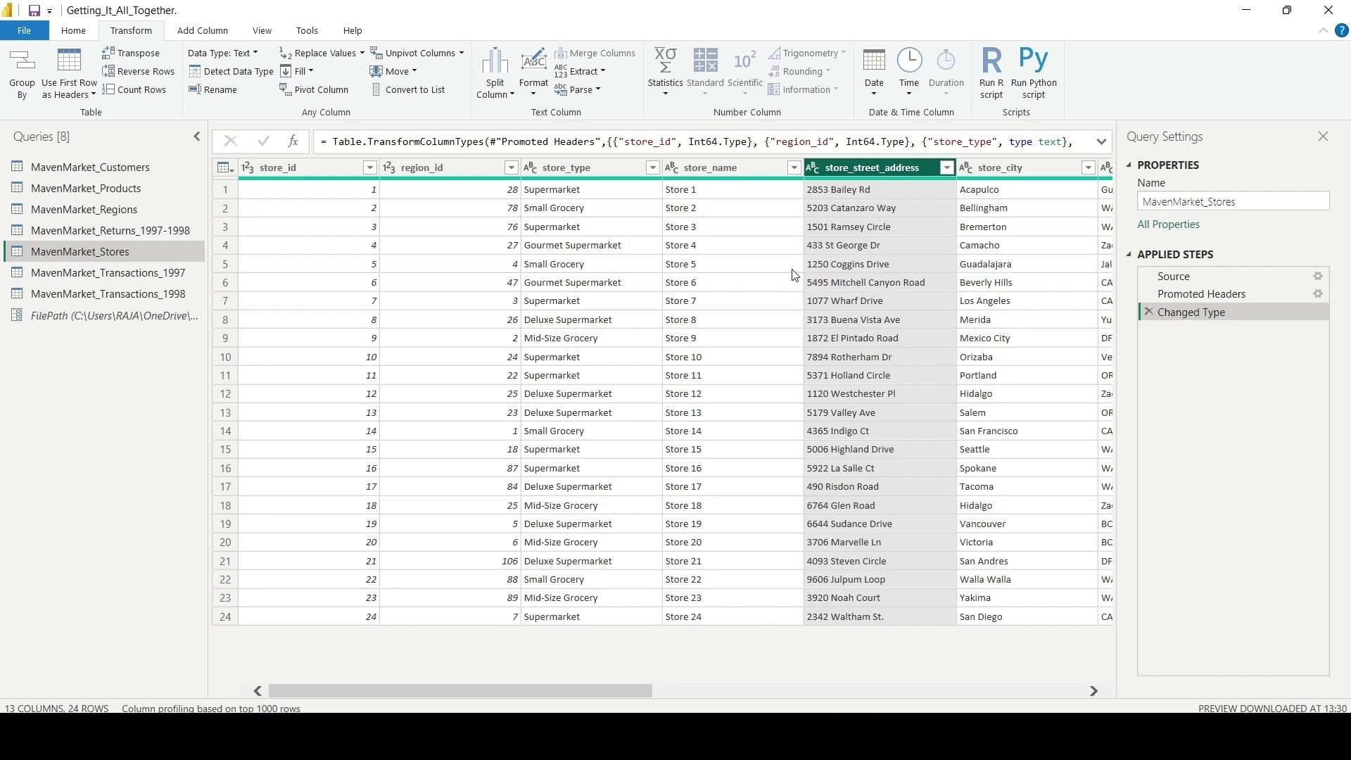
left_click(733, 167)
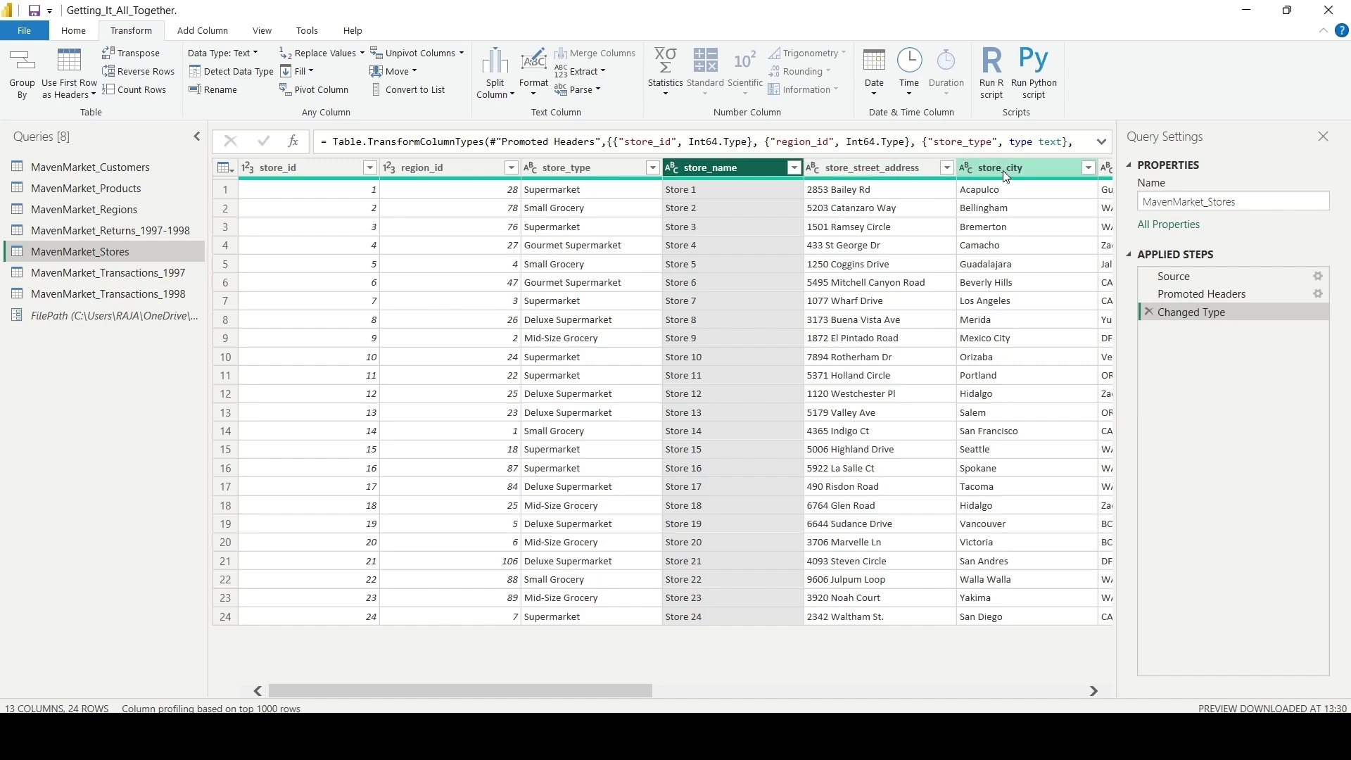
Step: Check the store_city, store_country and store_phone columns of MavenMarket_Stores for their data types, and store_city for errors and empty values
scroll(373, 176, "right", 5)
left_click(370, 171)
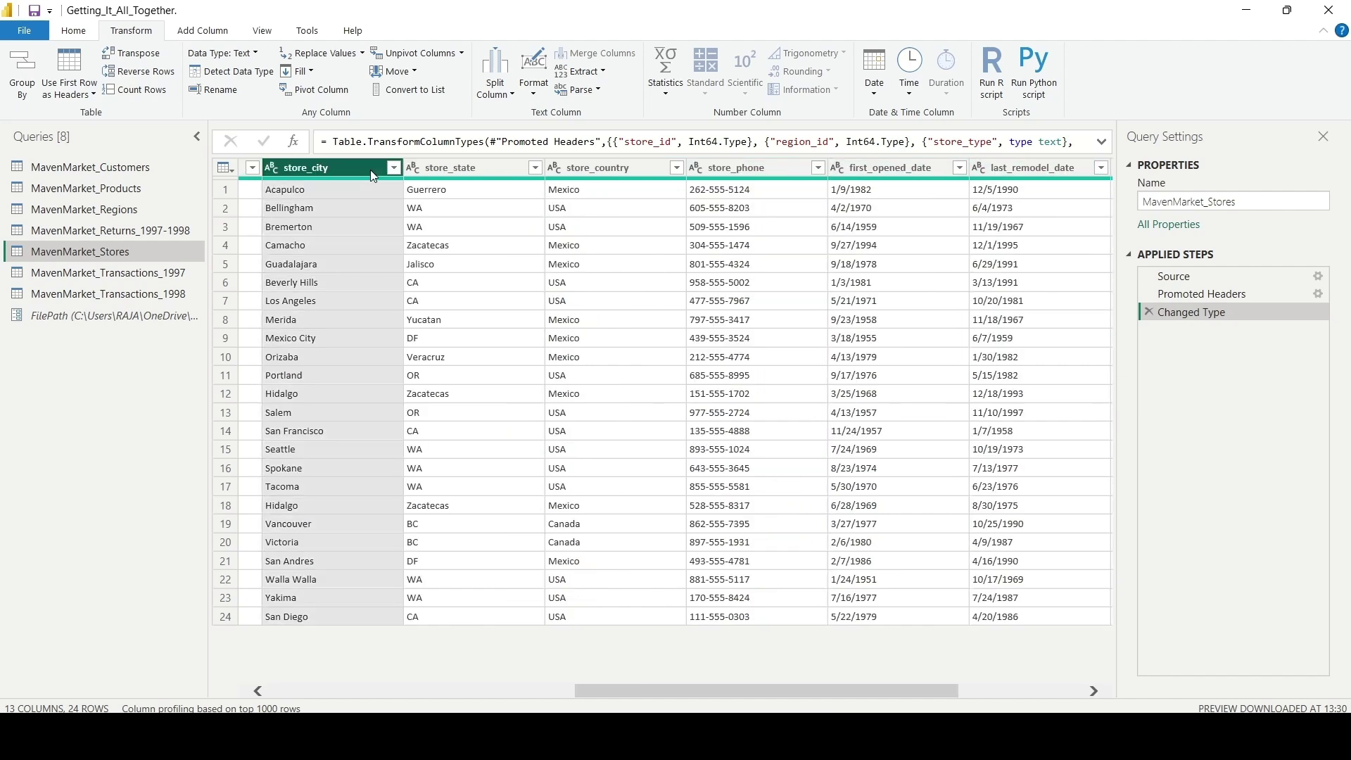
left_click(621, 171)
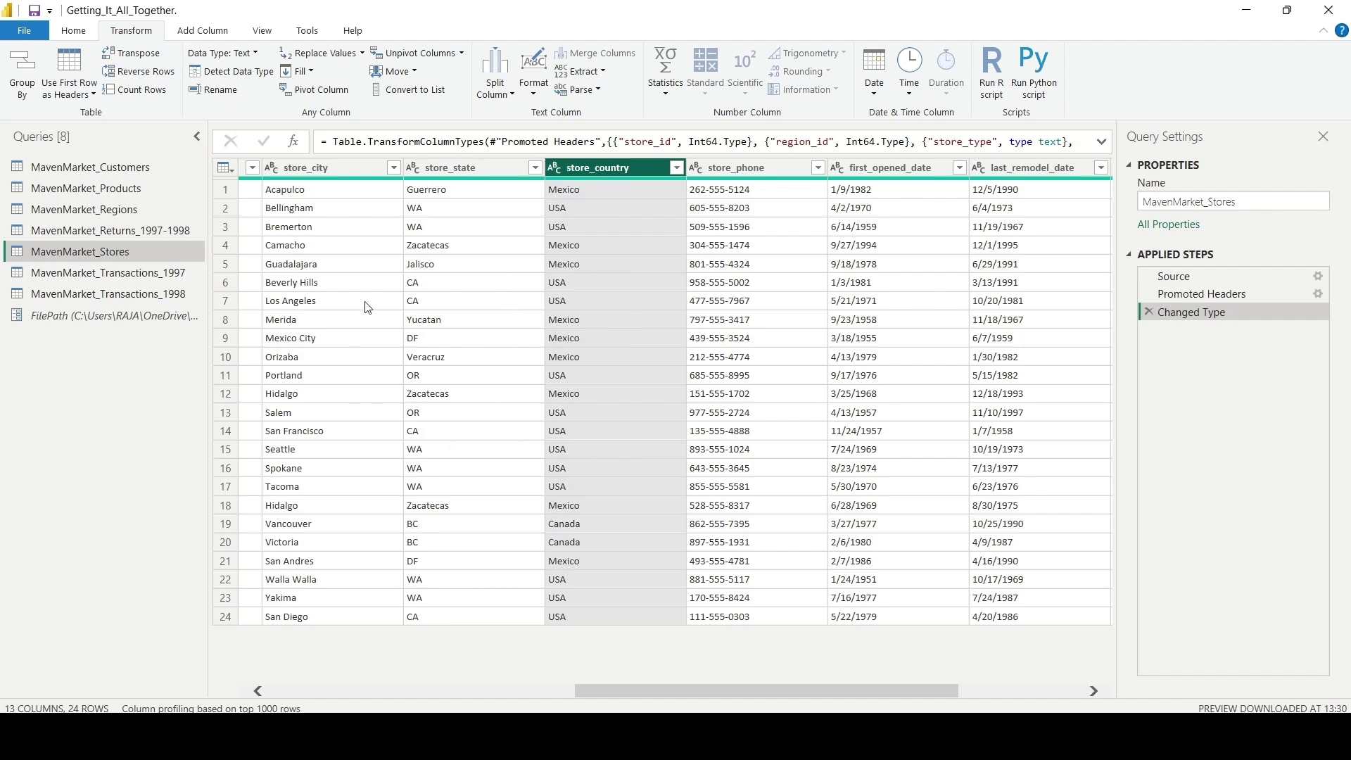
mouse_move(278, 184)
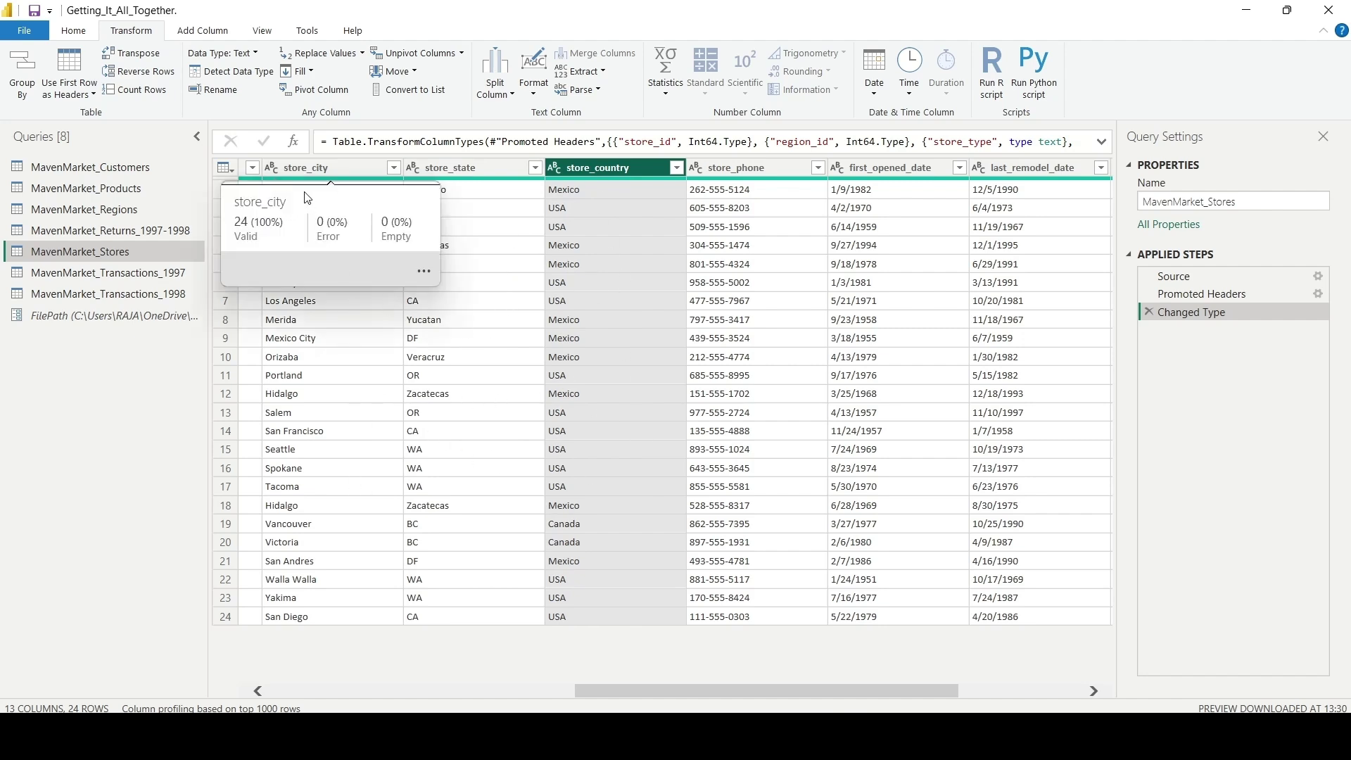
scroll(867, 693, "right", 2)
left_click(503, 169)
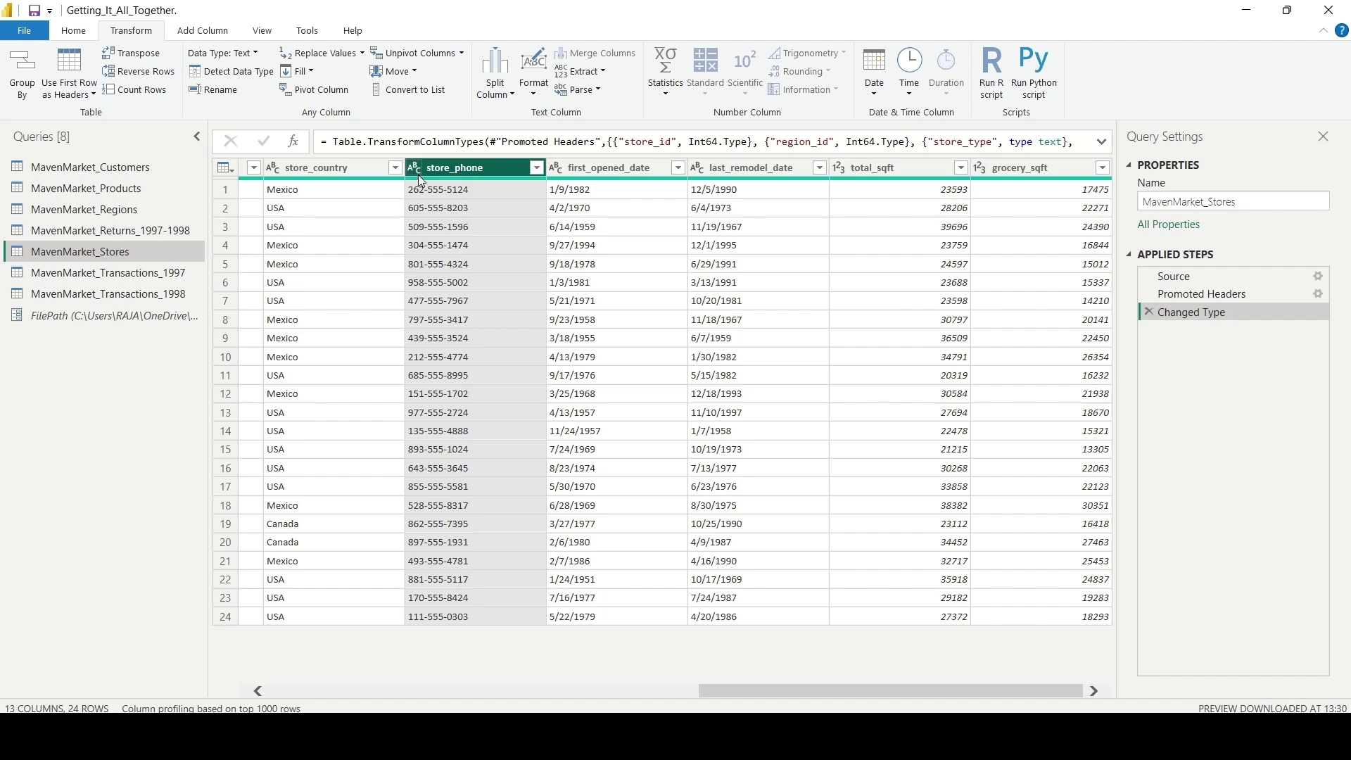
Step: Review the data types of the total_sqft, grocery_sqft, first_opened_date and last_remodel_date columns in MavenMarket_Stores
left_click(899, 175)
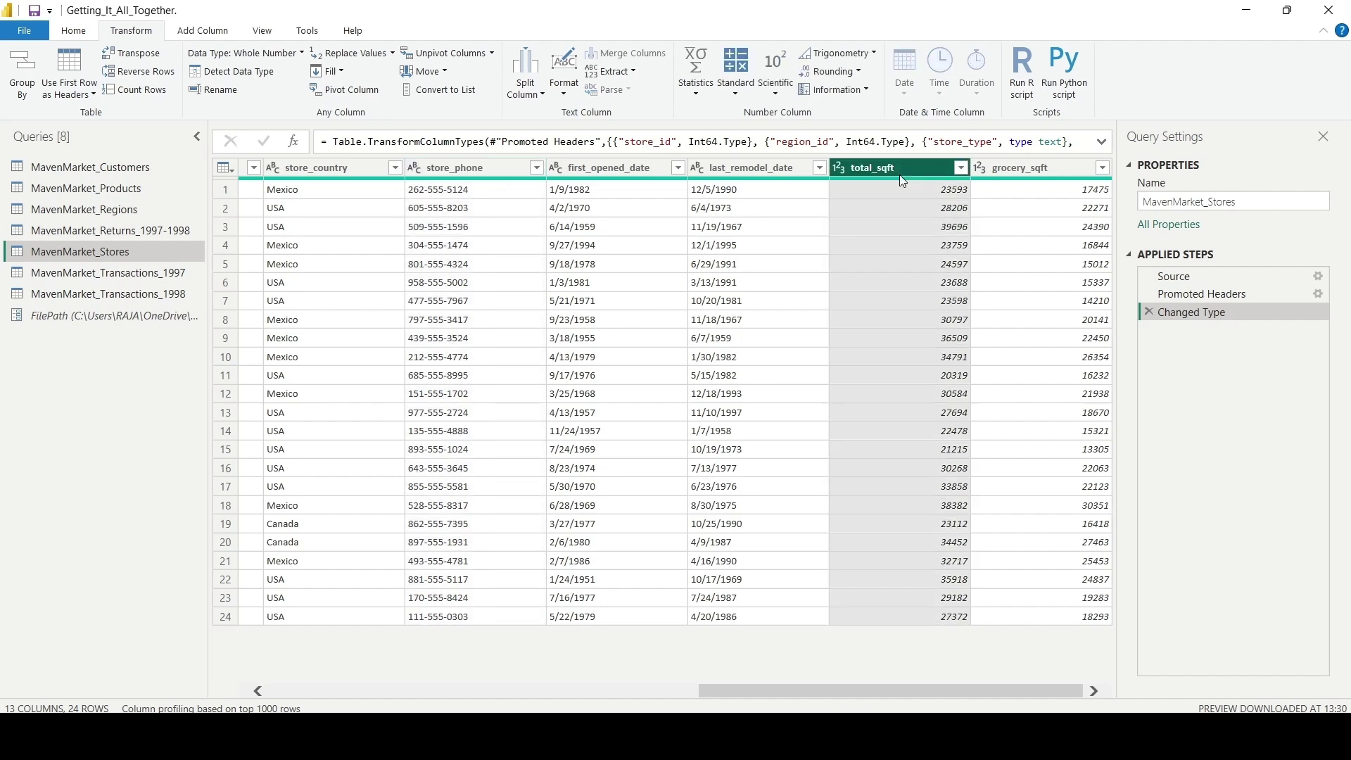
left_click(1031, 175)
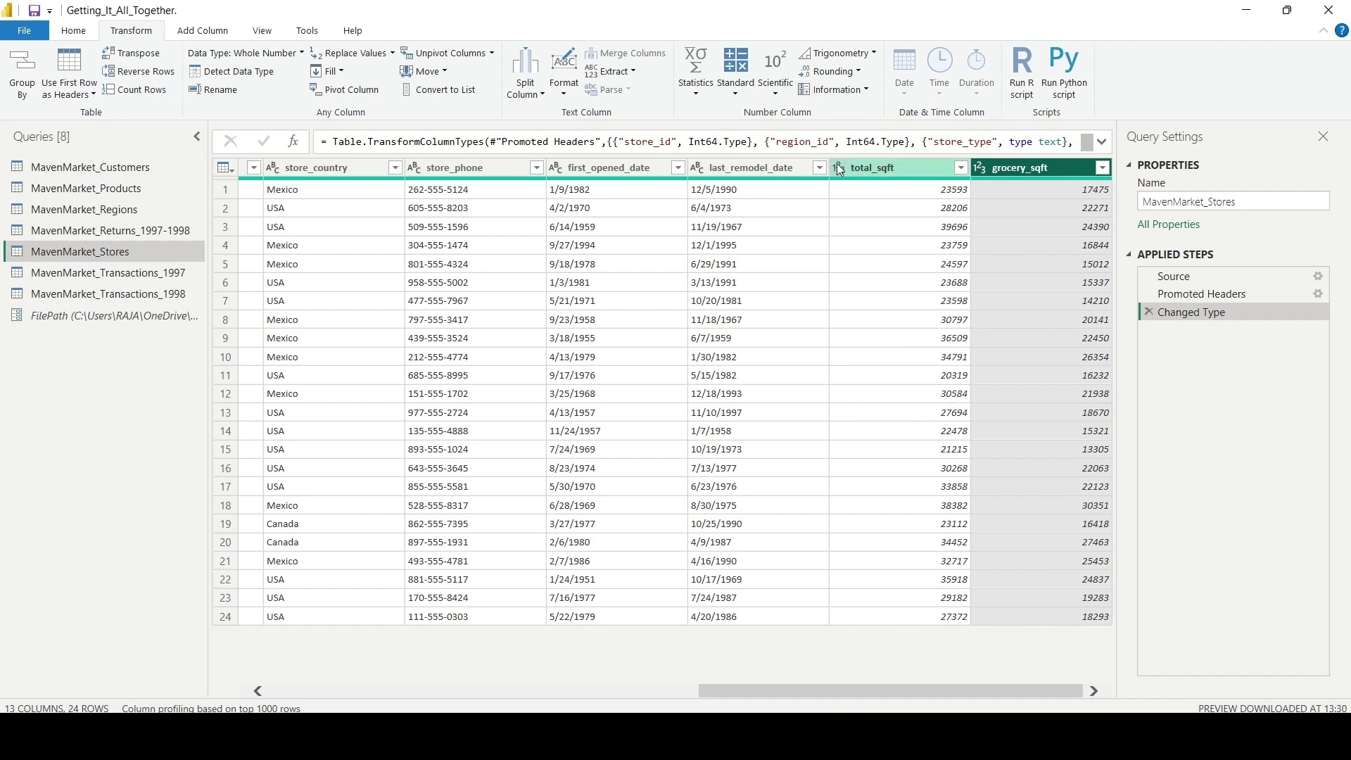
left_click(881, 176)
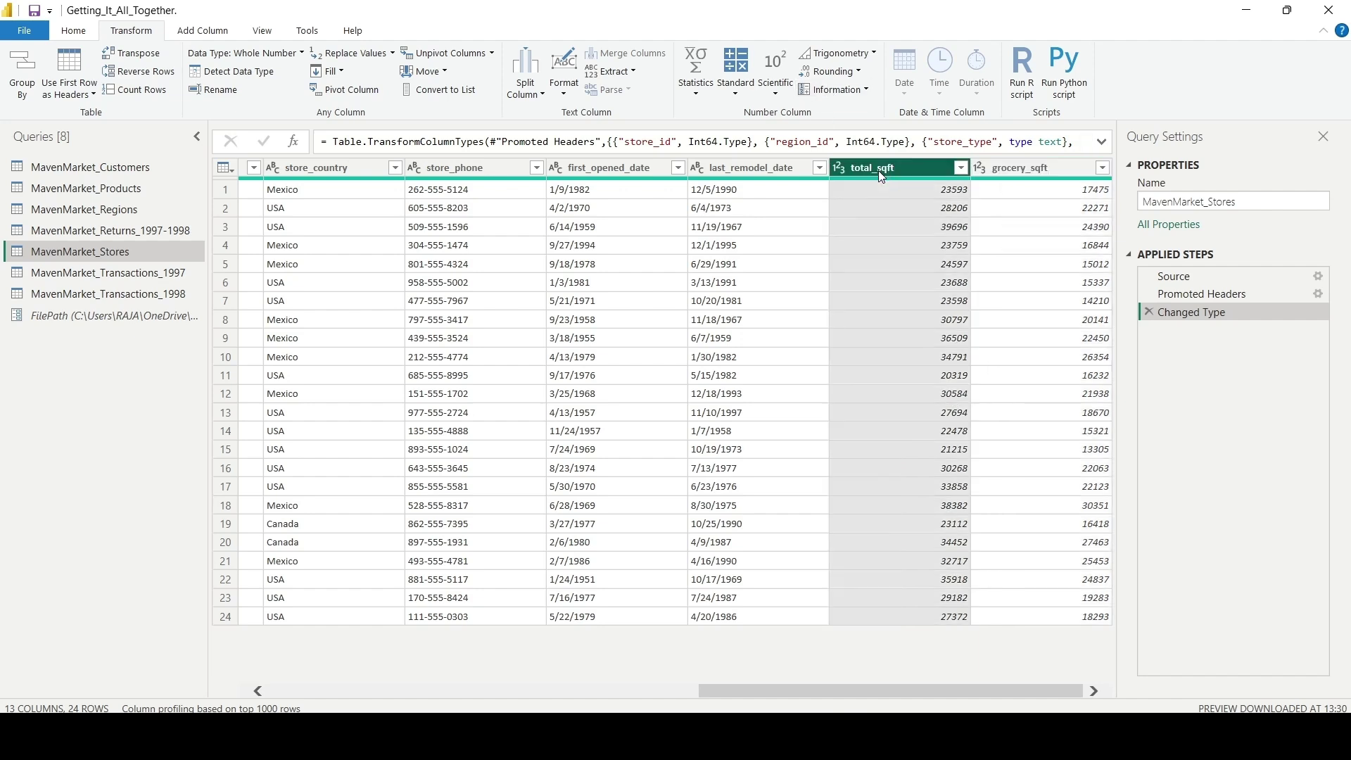
left_click(649, 175)
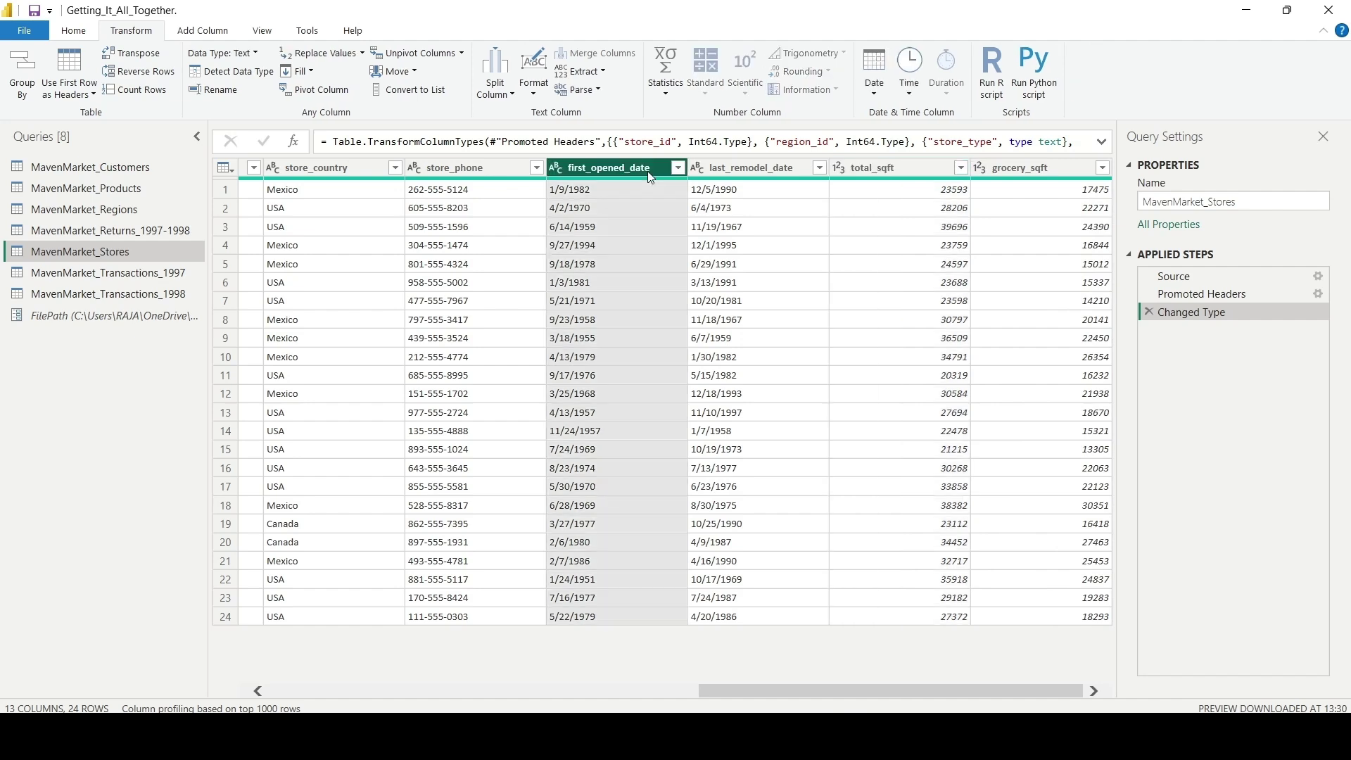
left_click(753, 176)
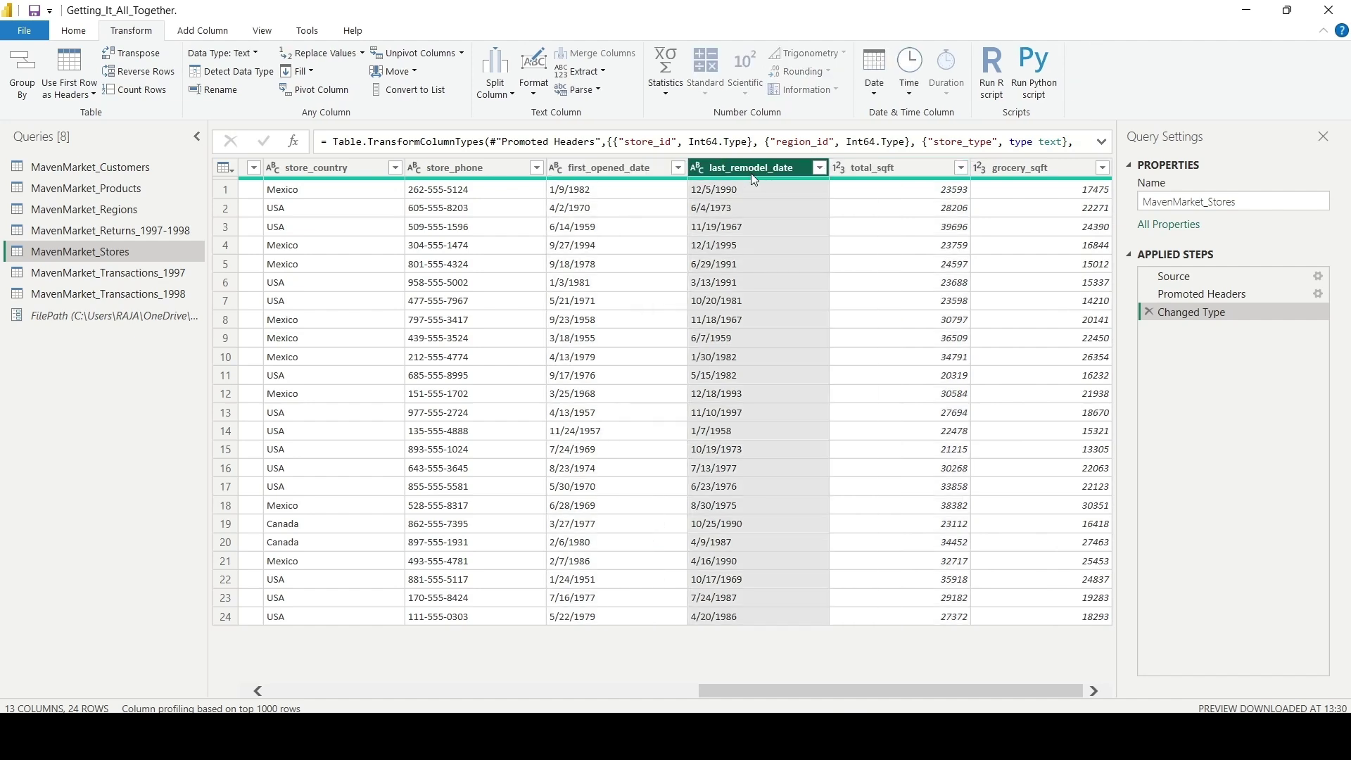
Step: Convert the first_opened_date column of MavenMarket_Stores to the Date type using the English (United States) locale
left_click(644, 201)
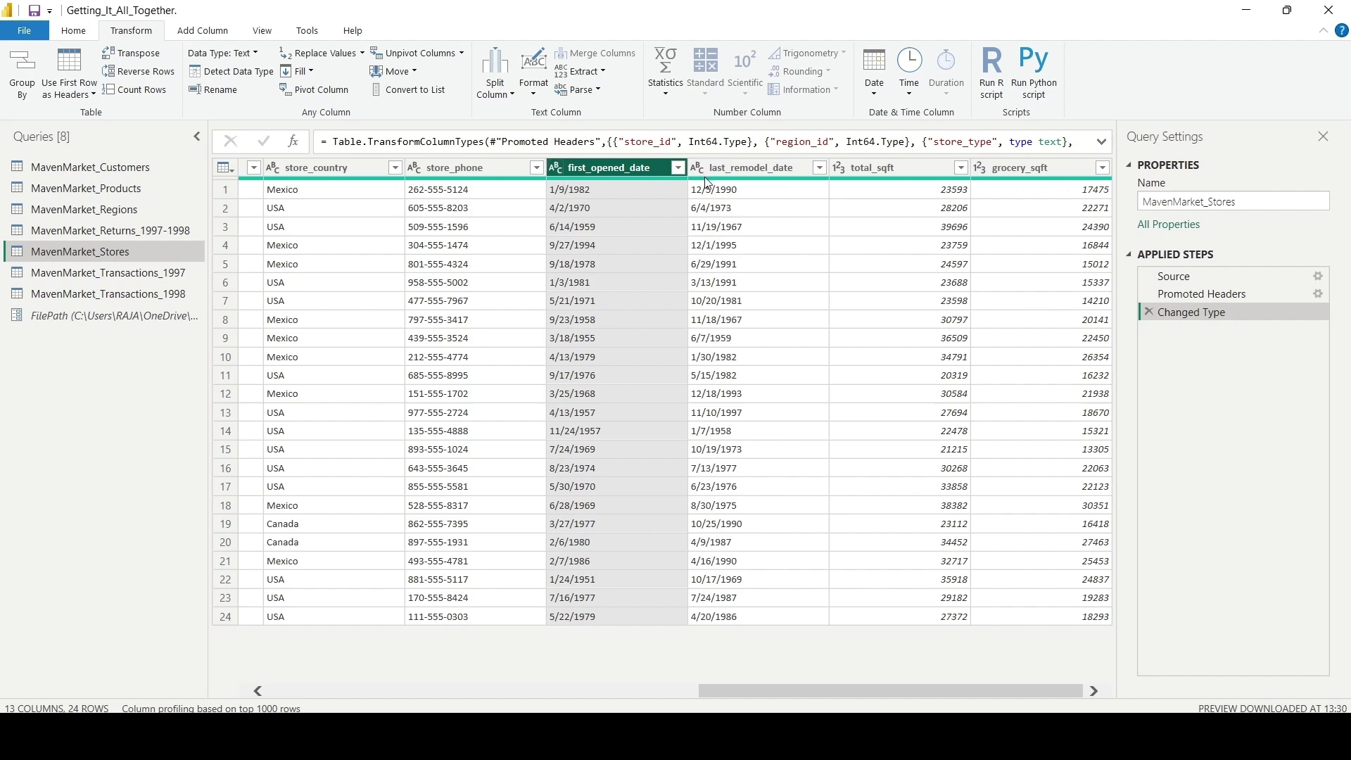
left_click(556, 169)
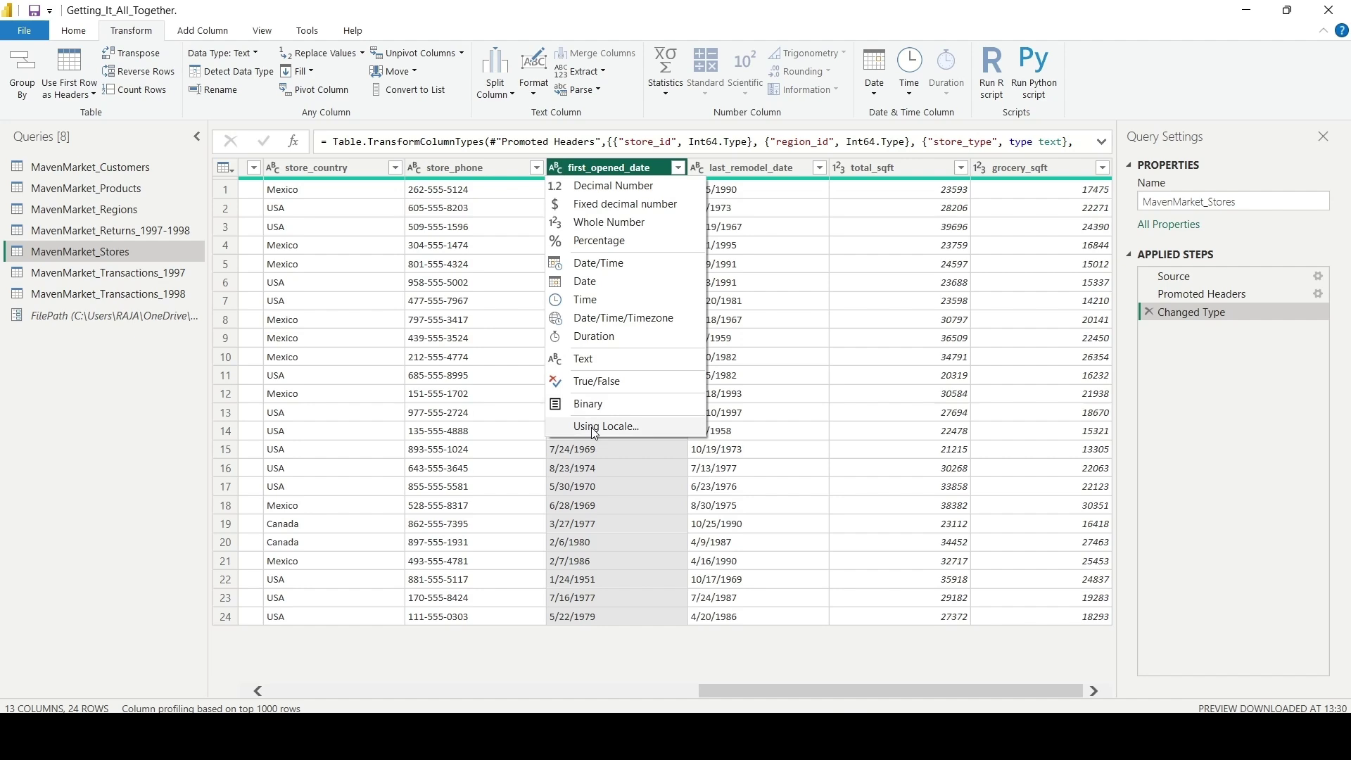
left_click(595, 427)
left_click(585, 351)
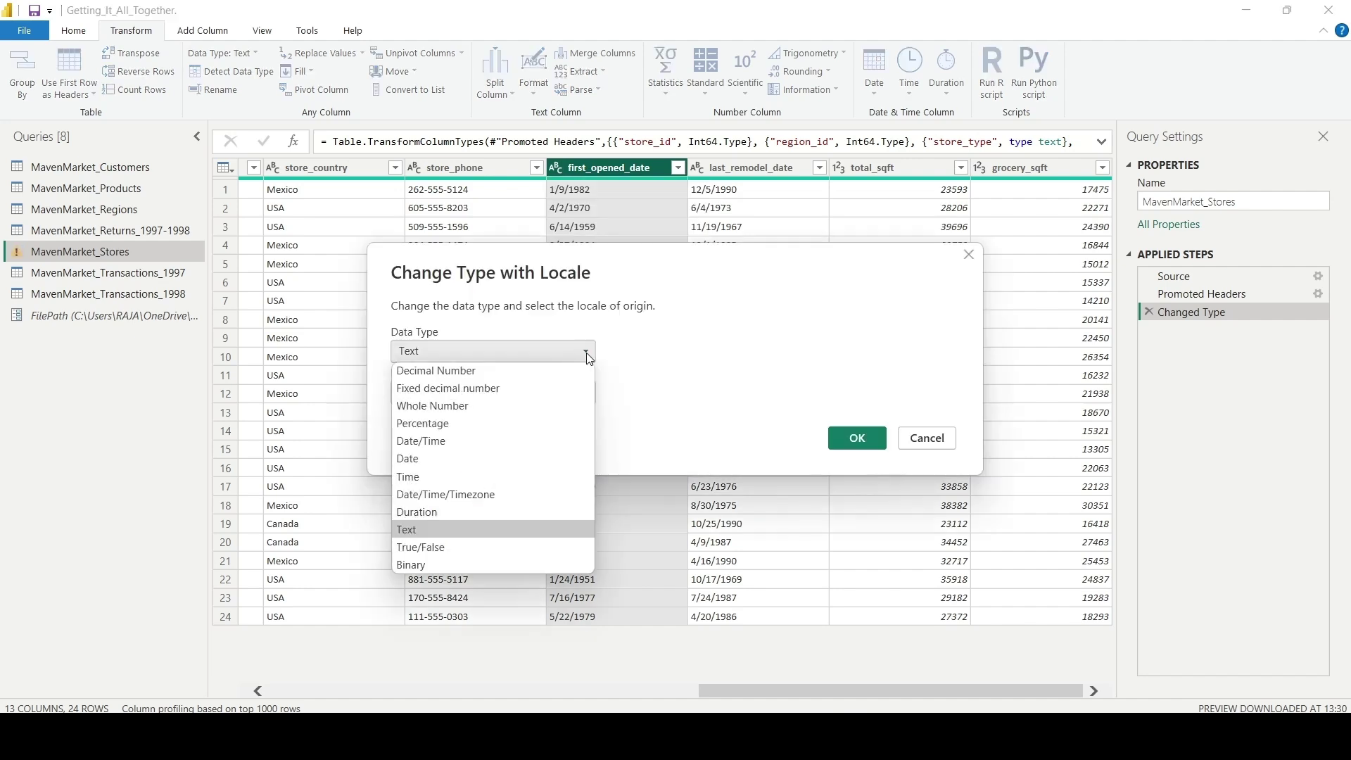
left_click(547, 458)
left_click(588, 391)
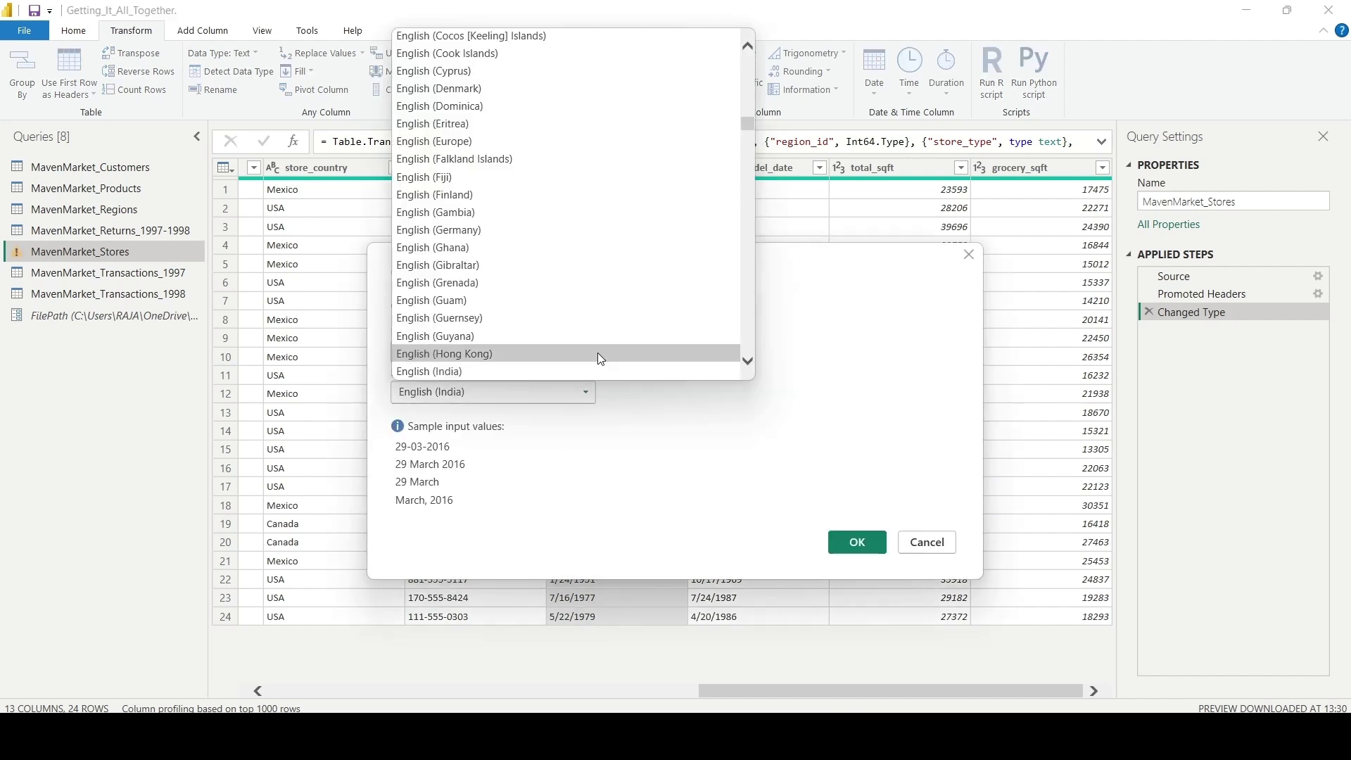
scroll(634, 211, "down", 15)
left_click(677, 57)
left_click(837, 539)
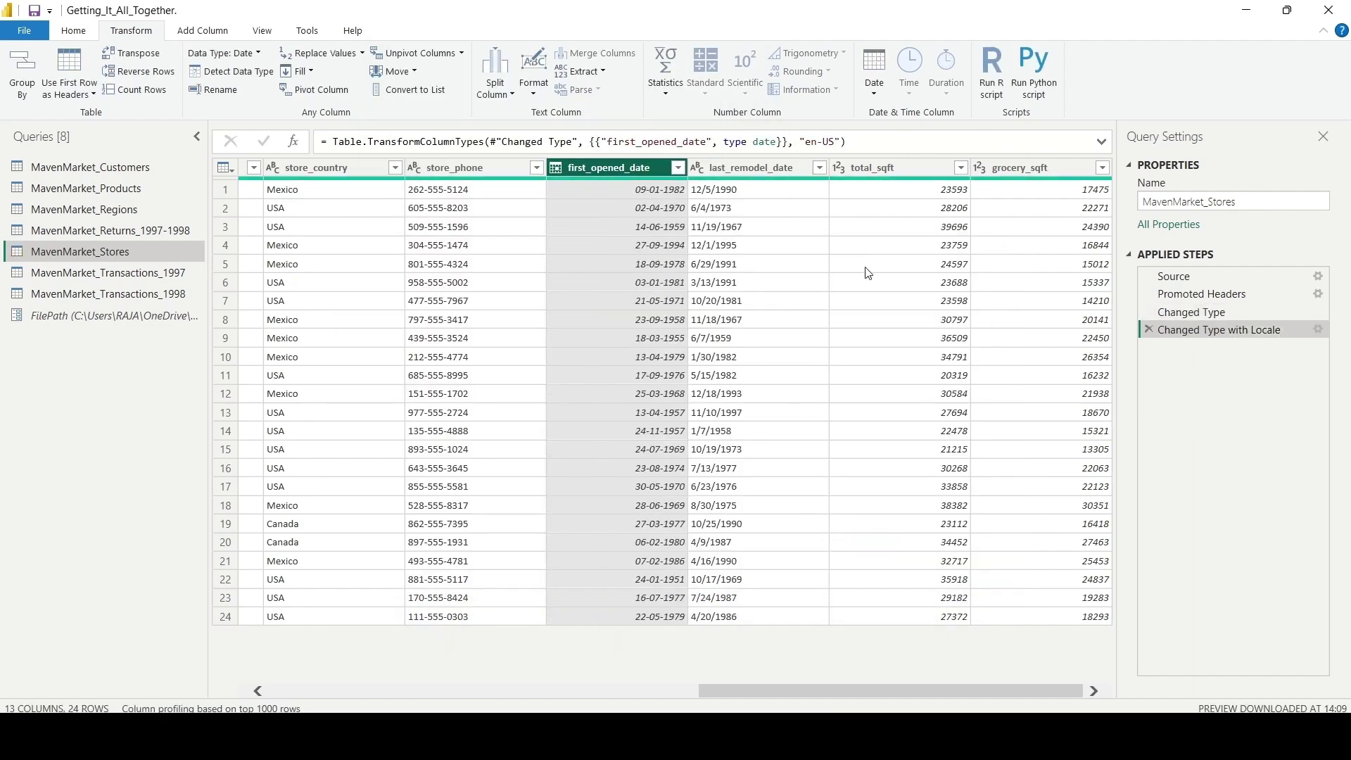
Step: Convert the last_remodel_date column of MavenMarket_Stores to the Date type using the English (United States) locale
left_click(759, 170)
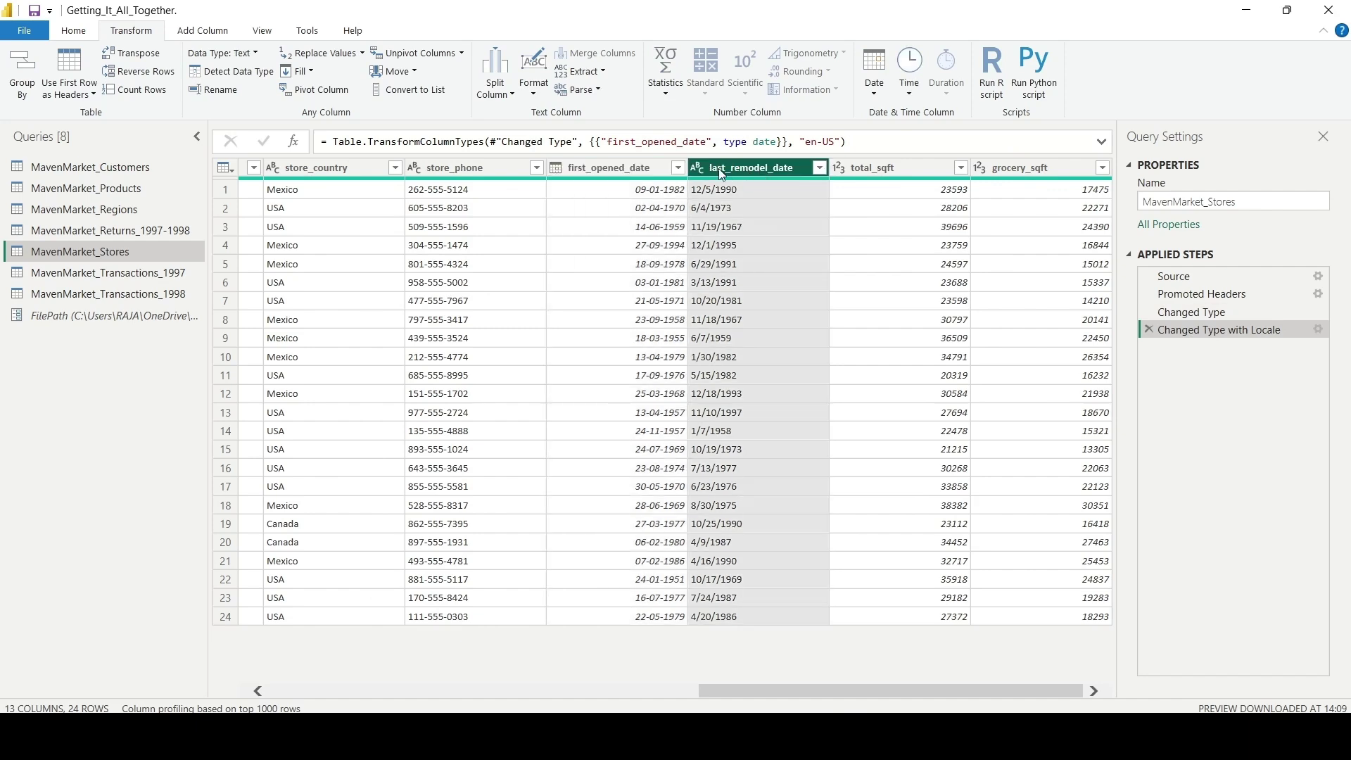
left_click(697, 168)
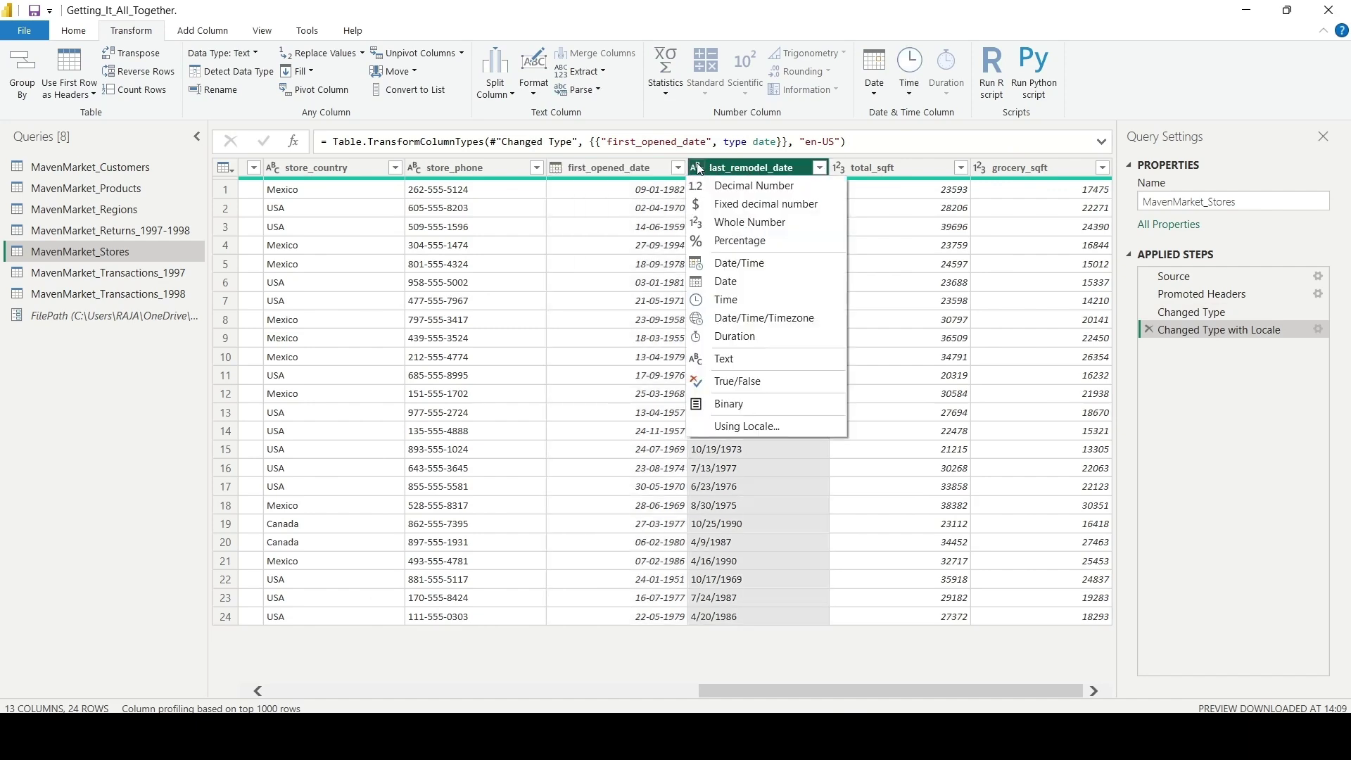
left_click(774, 427)
left_click(542, 351)
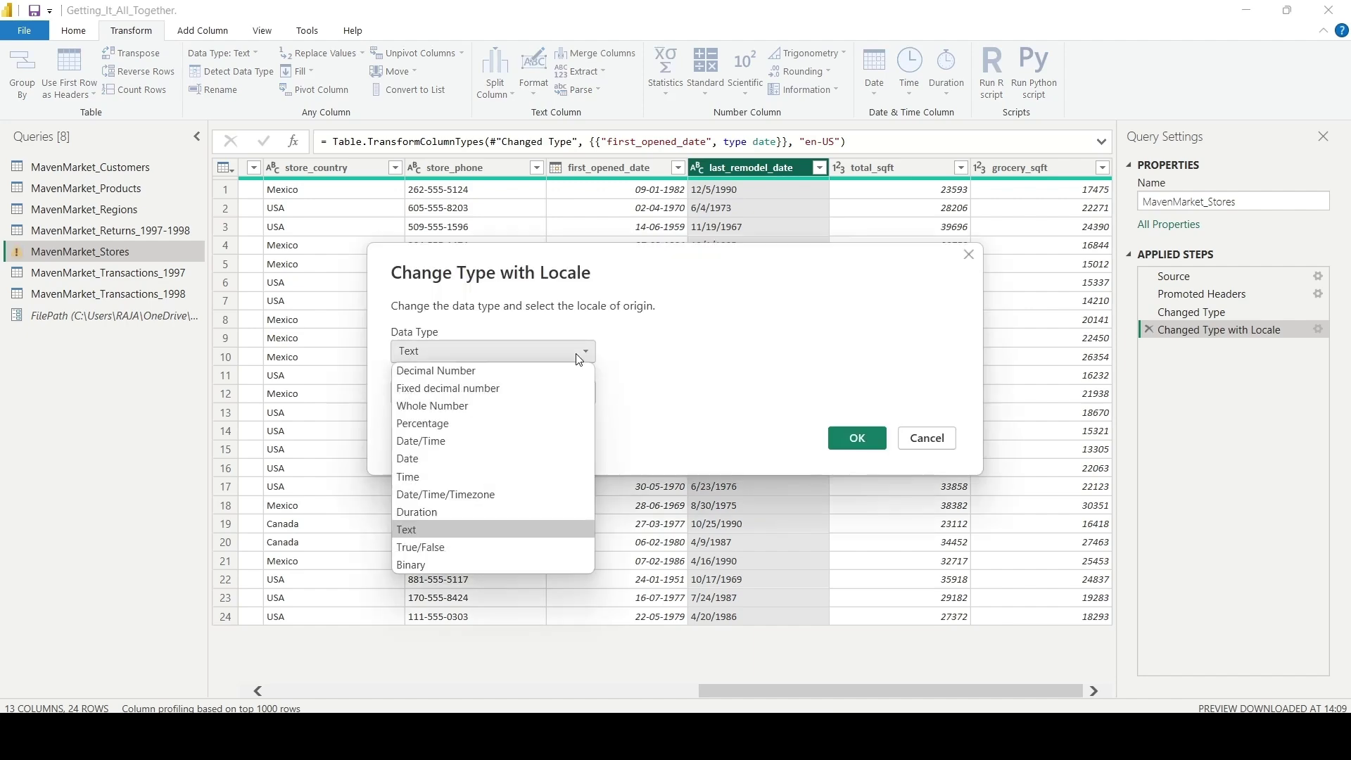
left_click(549, 459)
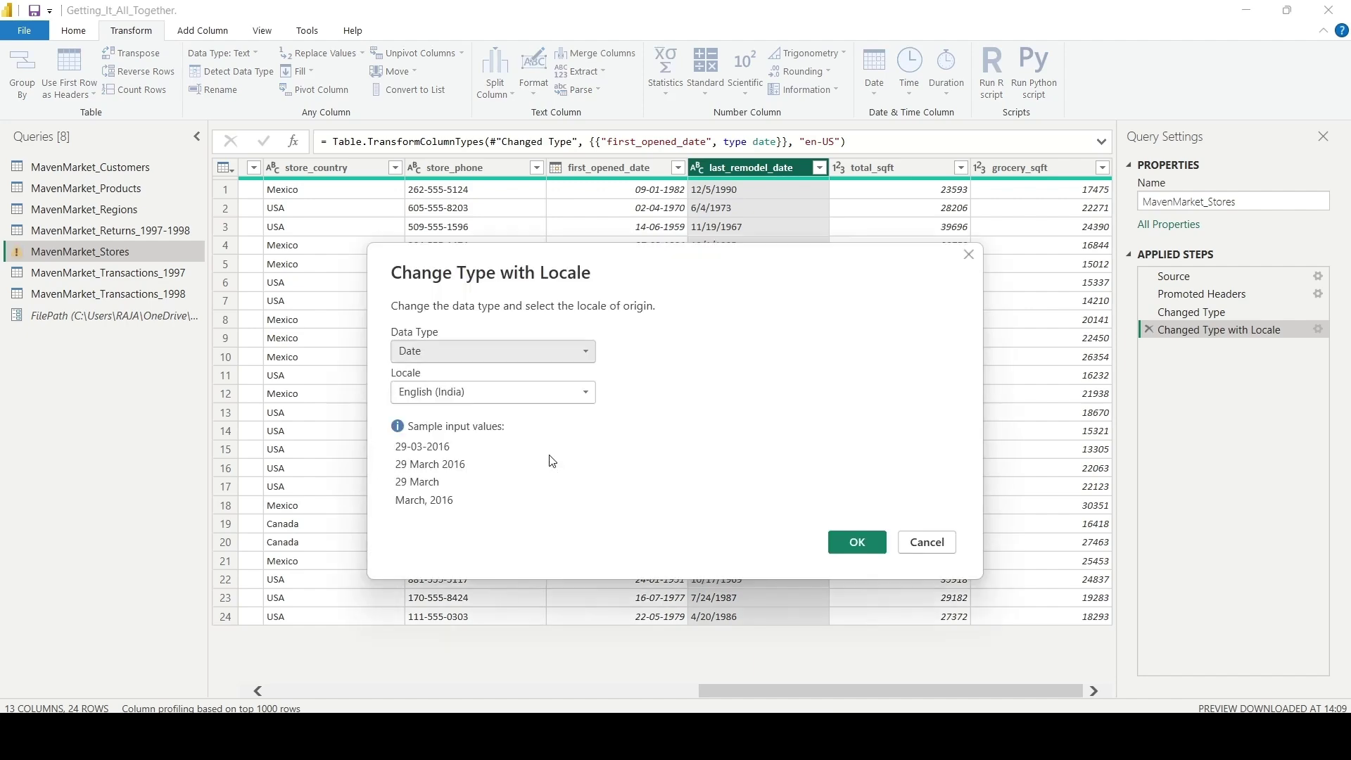
left_click(583, 391)
scroll(600, 353, "down", 20)
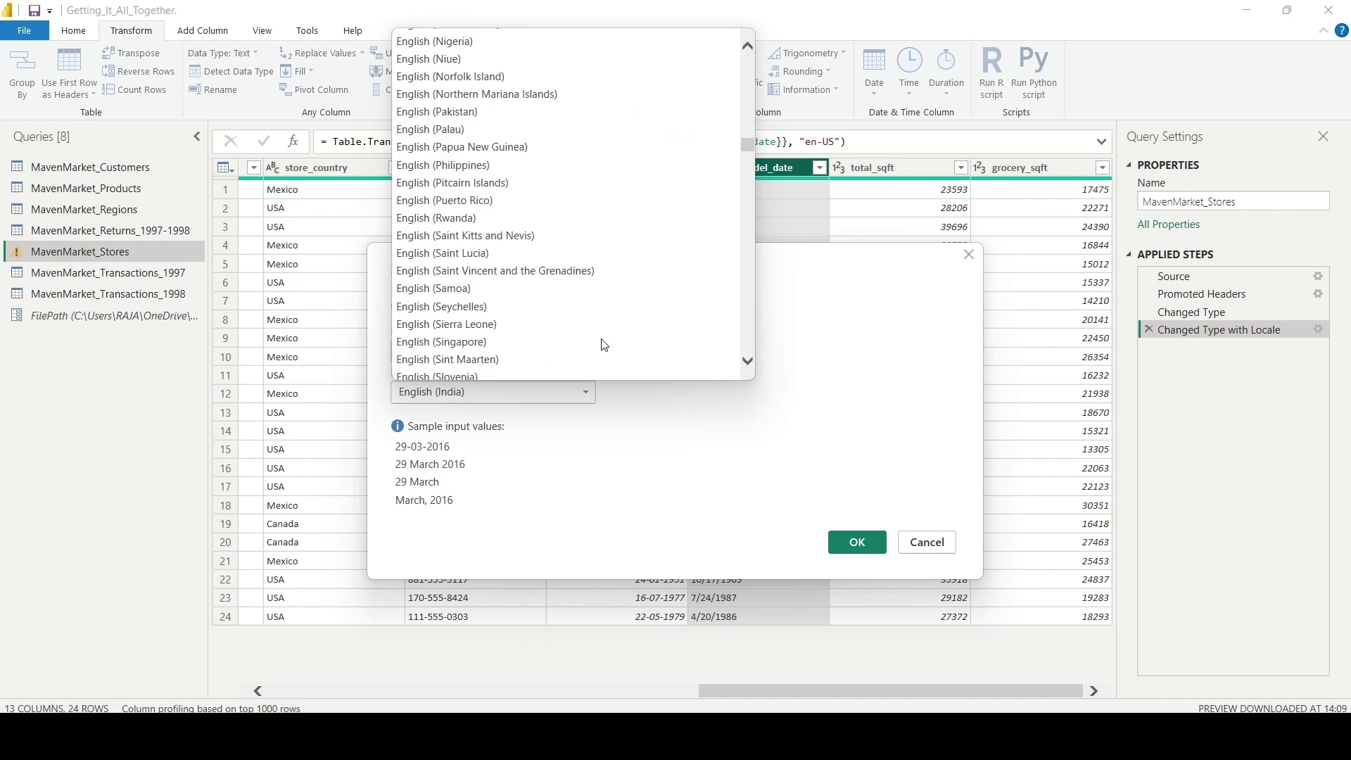
left_click(733, 115)
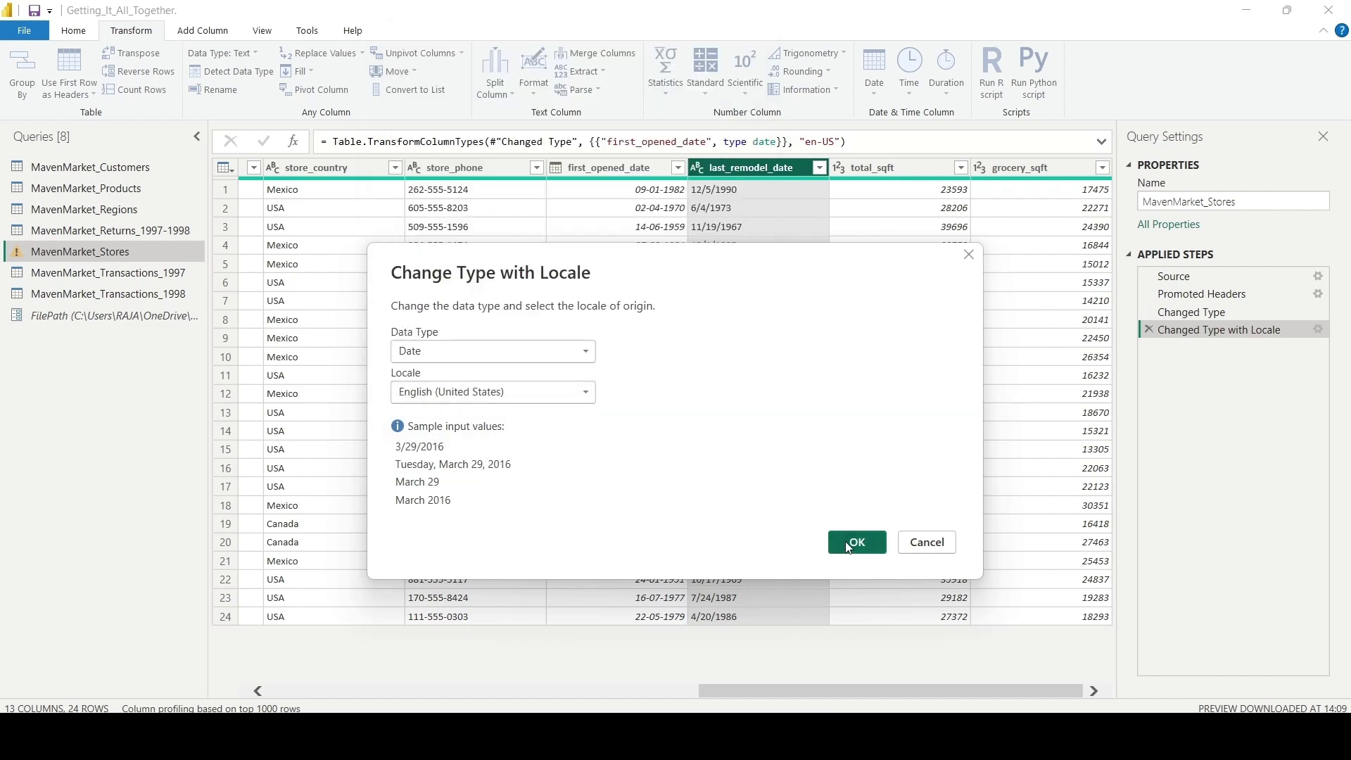
left_click(846, 542)
left_click_drag(764, 692, 137, 651)
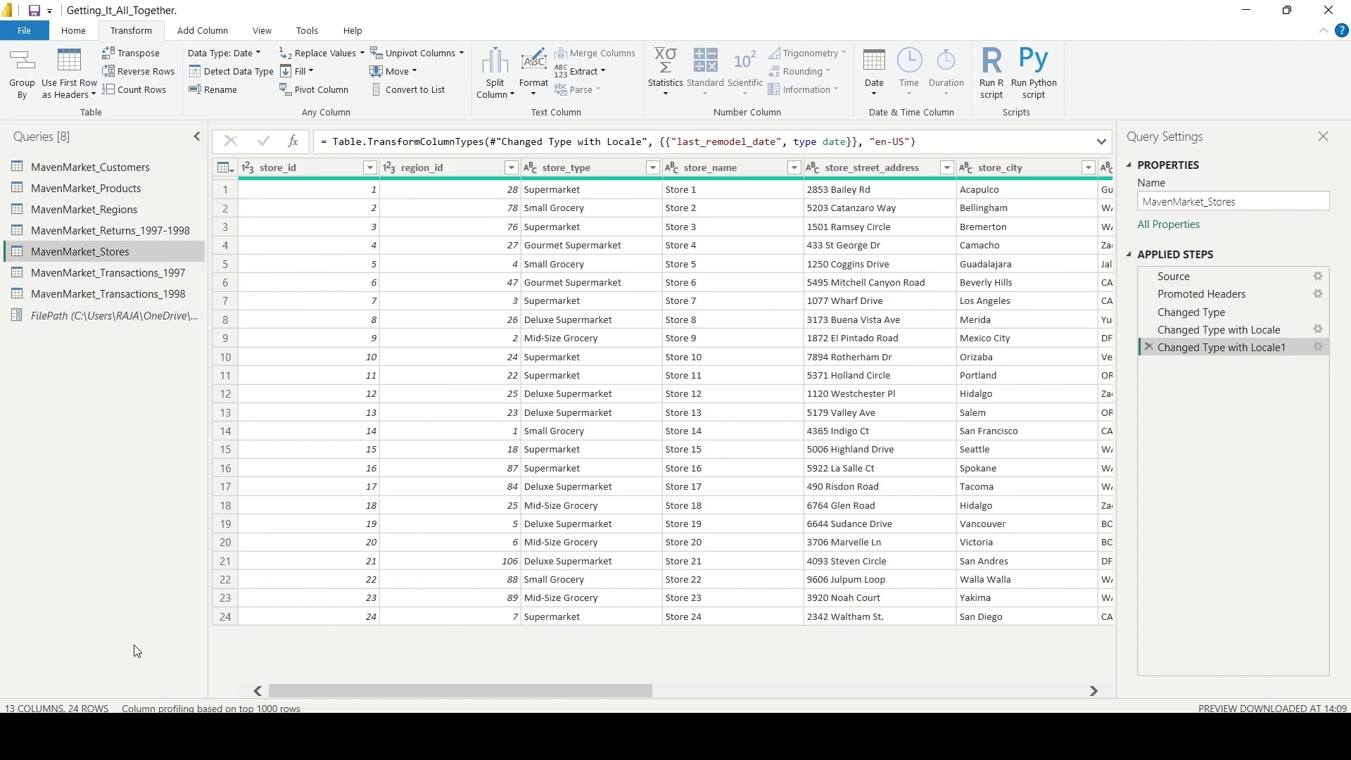
Step: In MavenMarket_Transactions_1997, convert the stock_date column to the Date type using the English (United States) locale
left_click(195, 276)
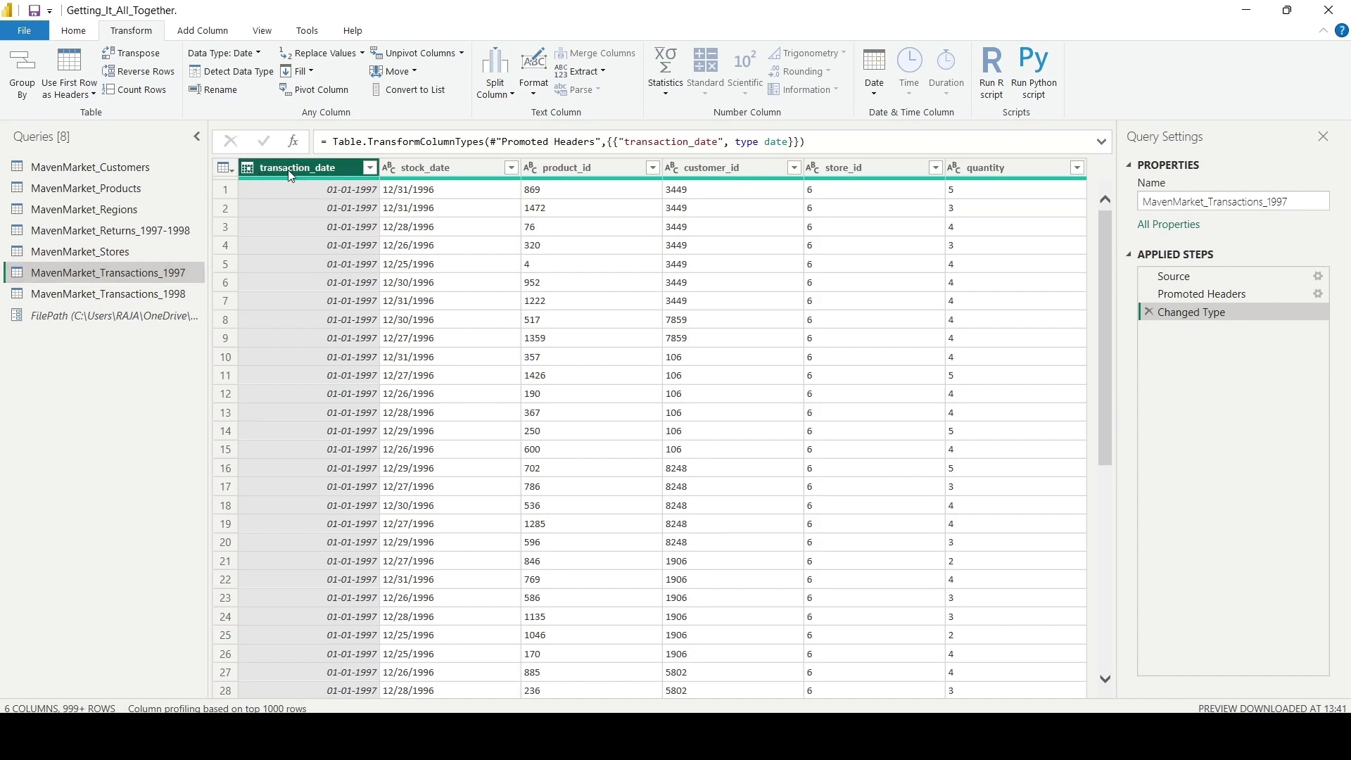
left_click(474, 169)
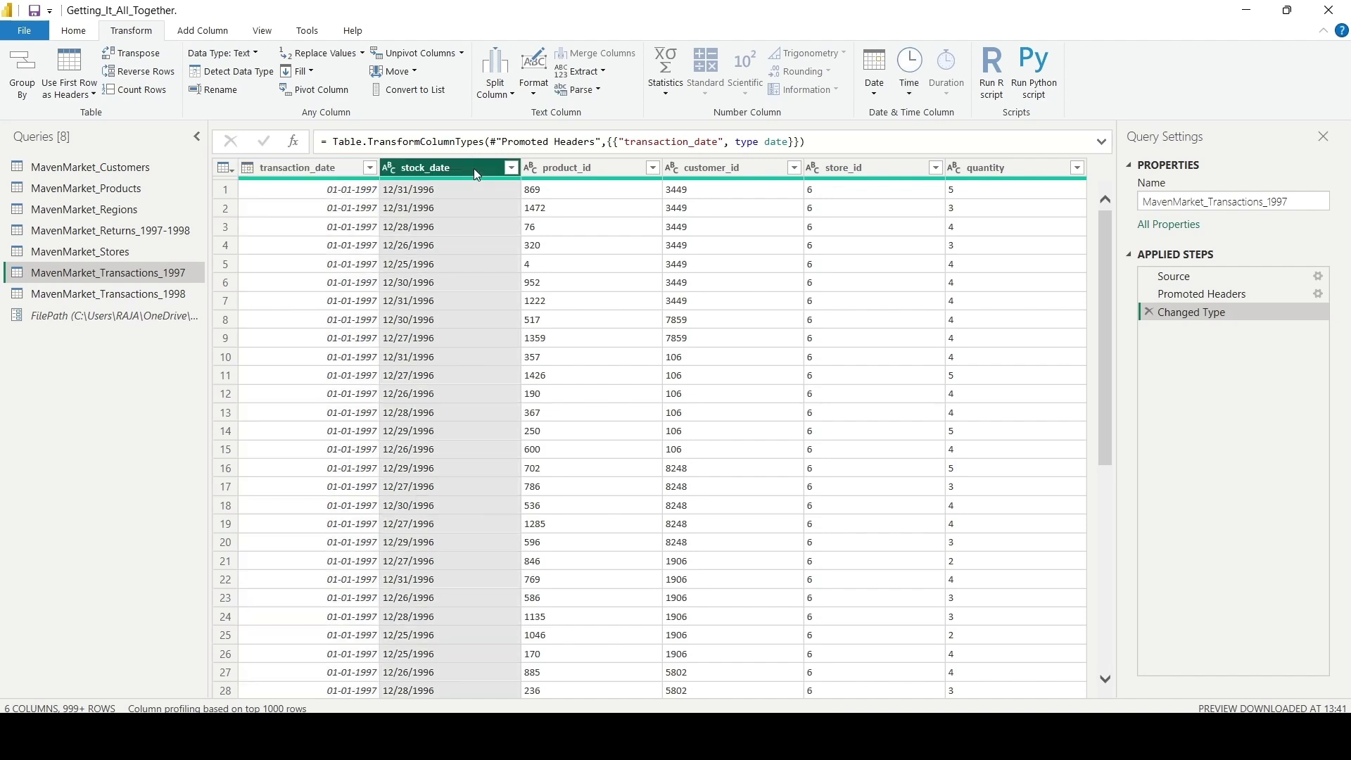
left_click(390, 172)
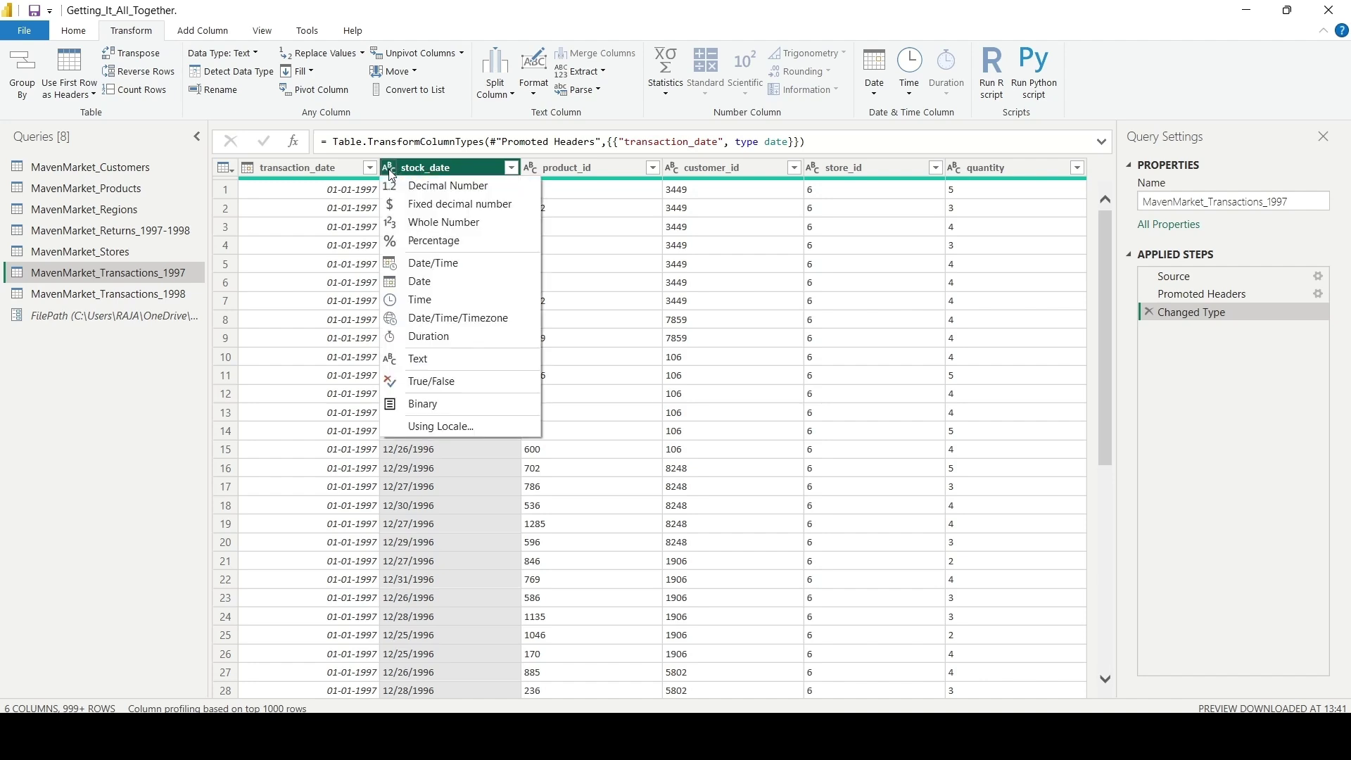
left_click(465, 427)
left_click(592, 355)
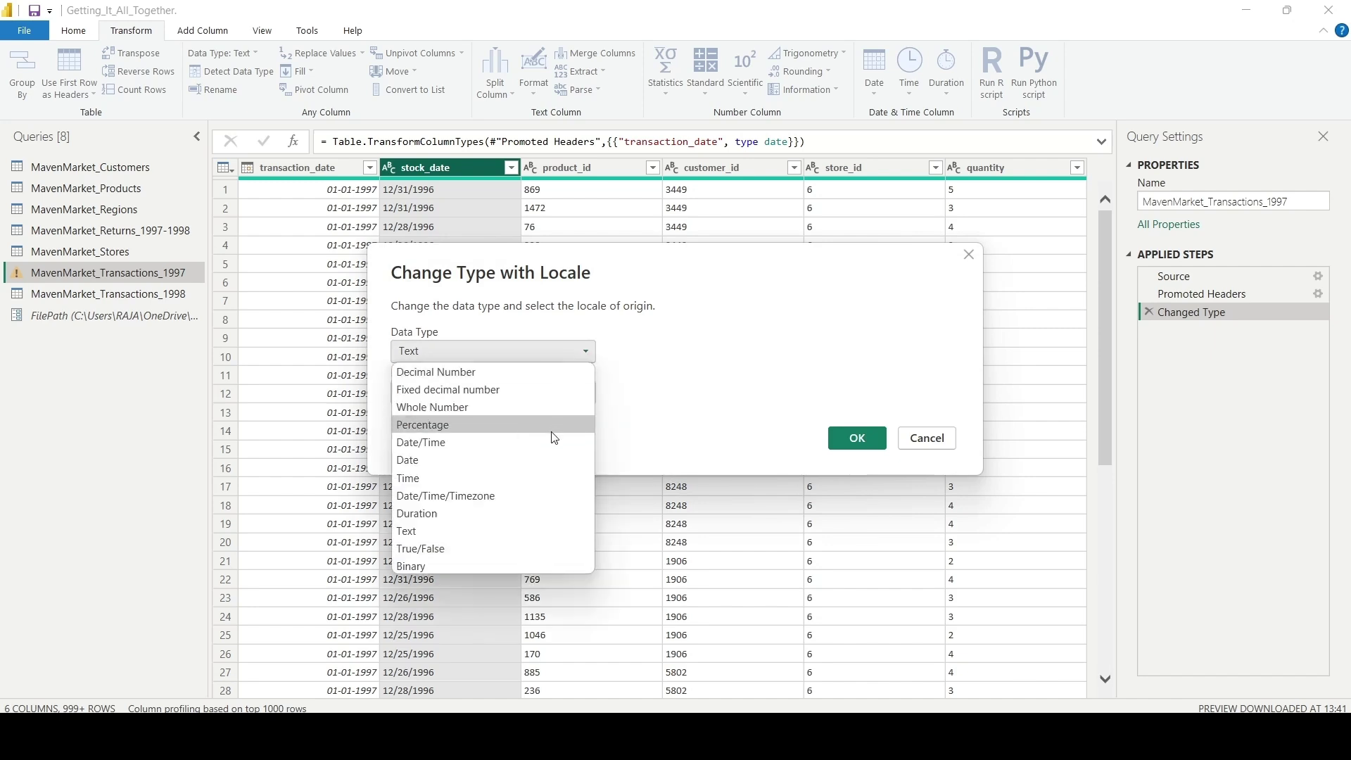
left_click(547, 455)
left_click(593, 396)
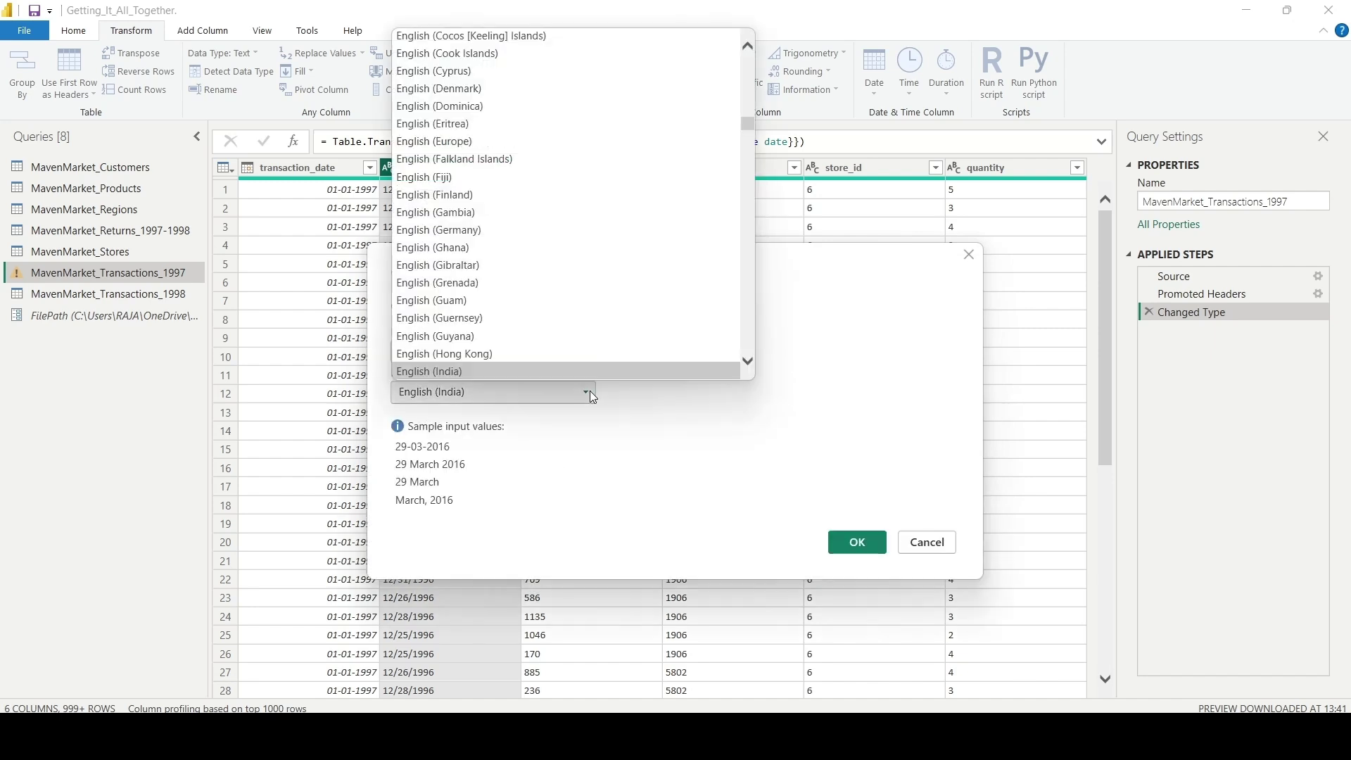
scroll(589, 331, "down", 8)
scroll(589, 331, "down", 10)
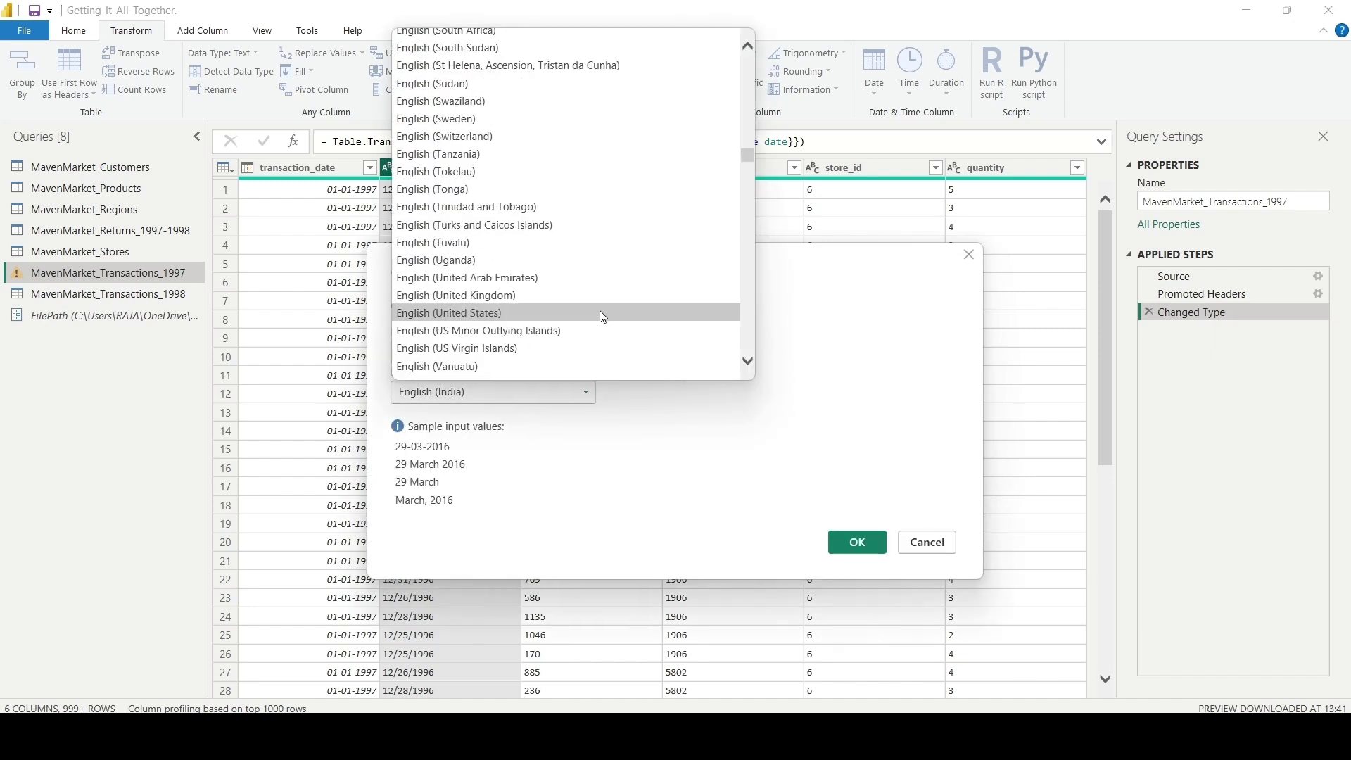
left_click(600, 311)
left_click(859, 545)
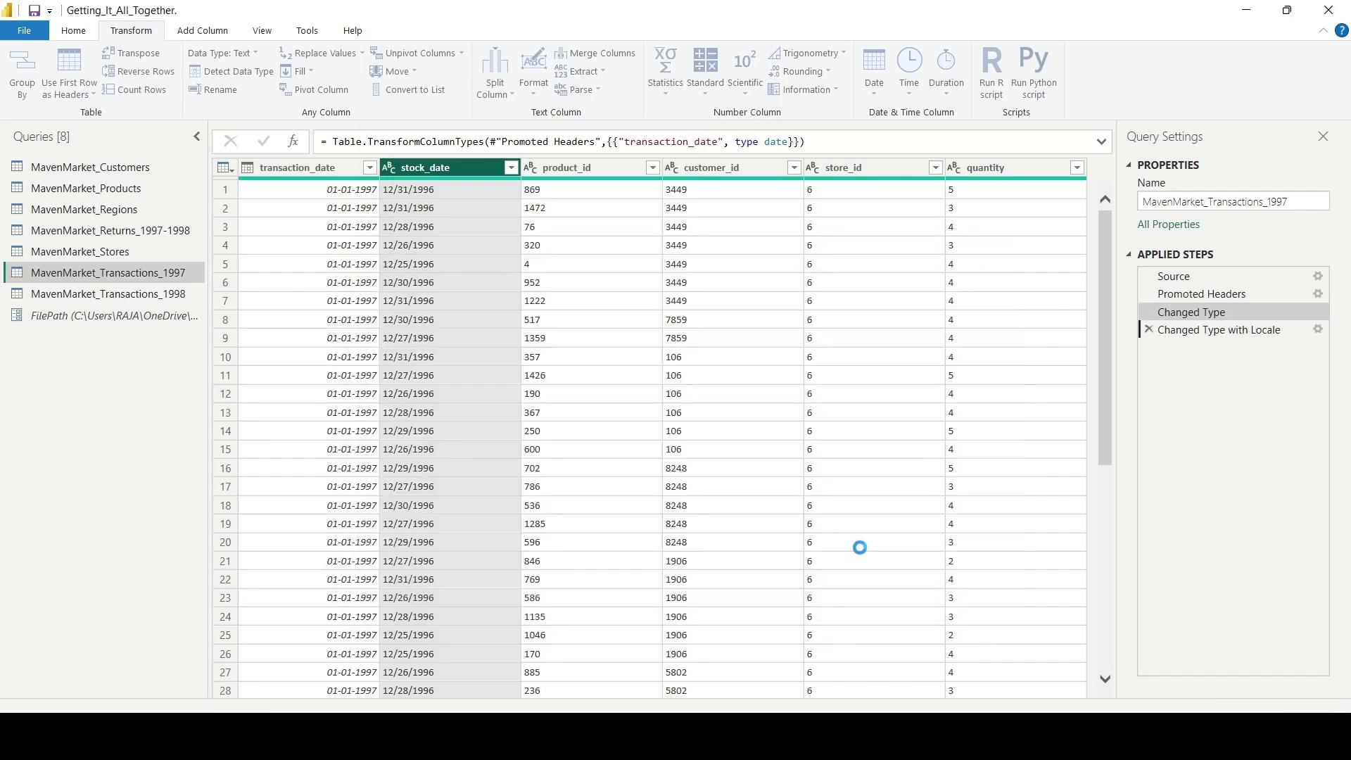
Step: Check the product_id, customer_id, store_id and quantity columns of MavenMarket_Transactions_1997 and set product_id to Whole Number
left_click(604, 172)
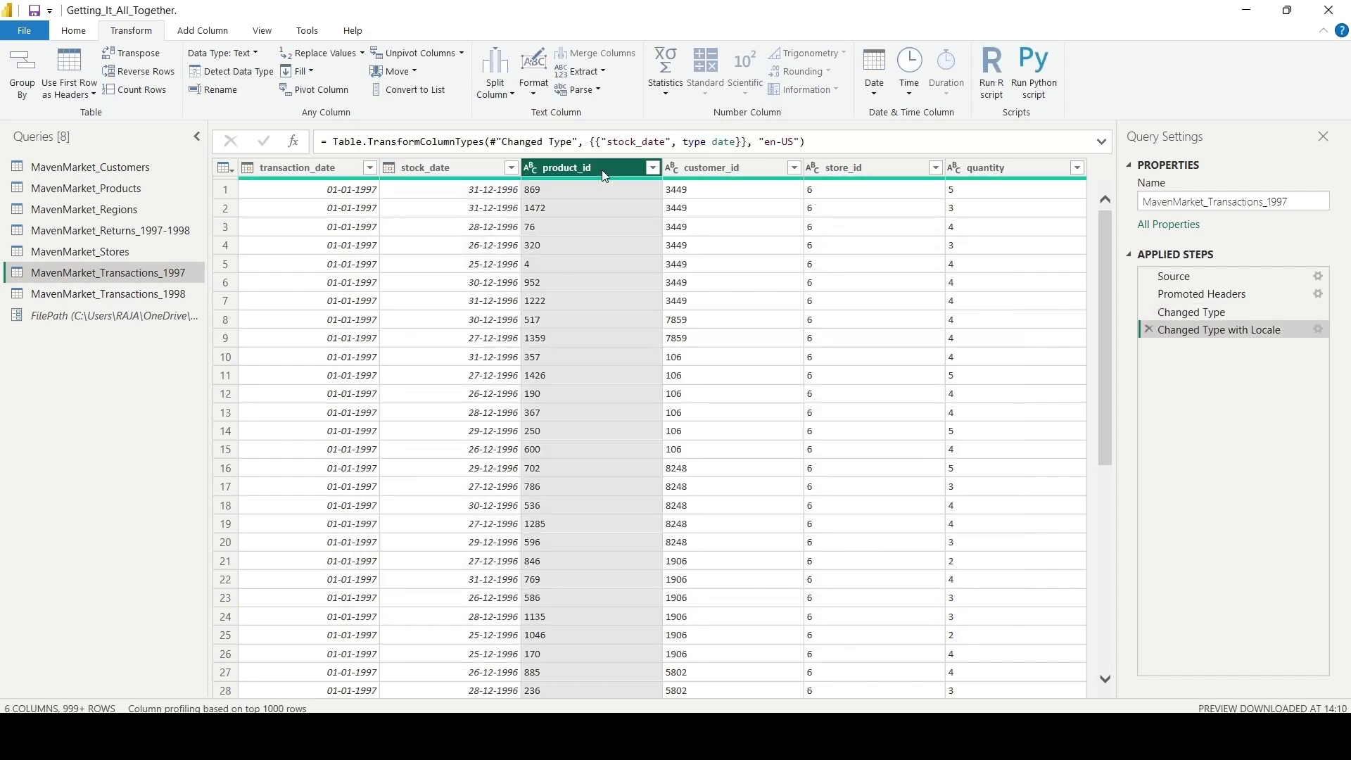
left_click(743, 176)
left_click(855, 176)
left_click(995, 168)
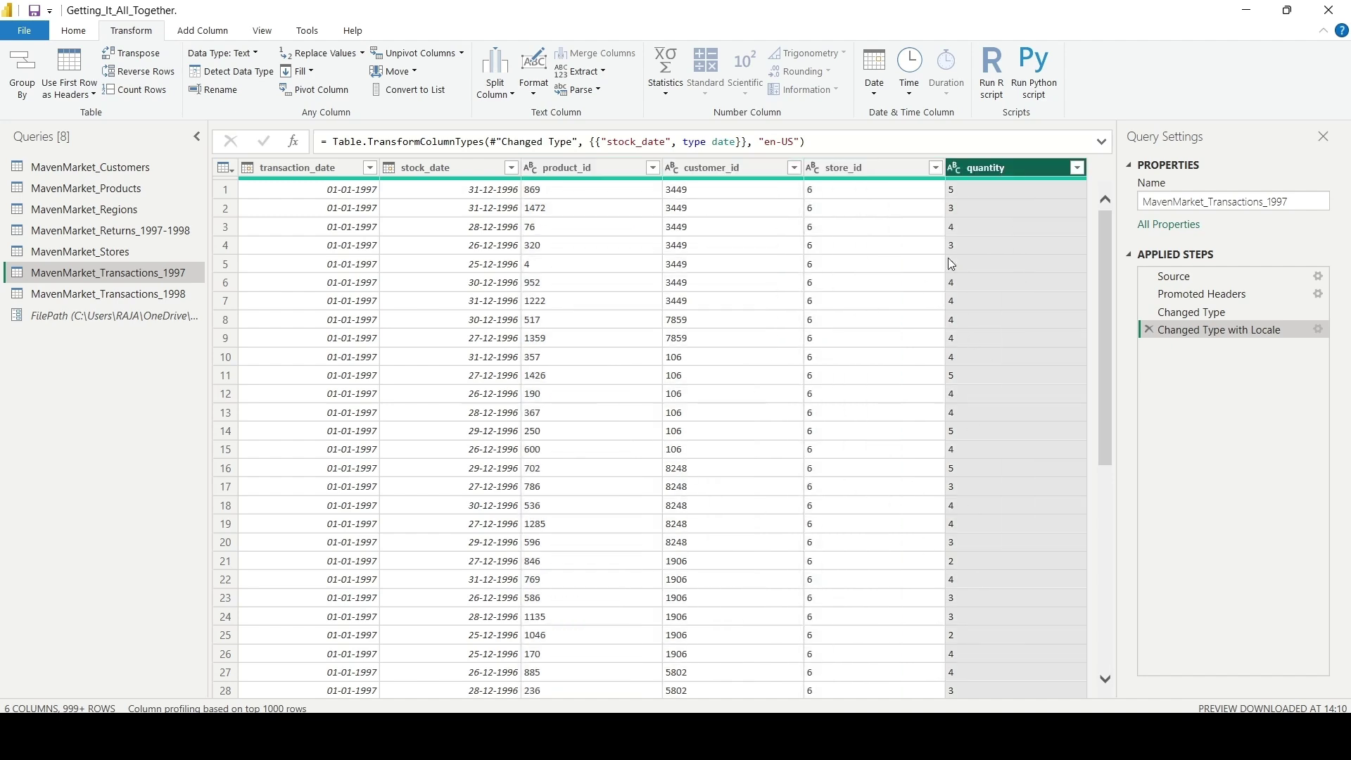
left_click(607, 172)
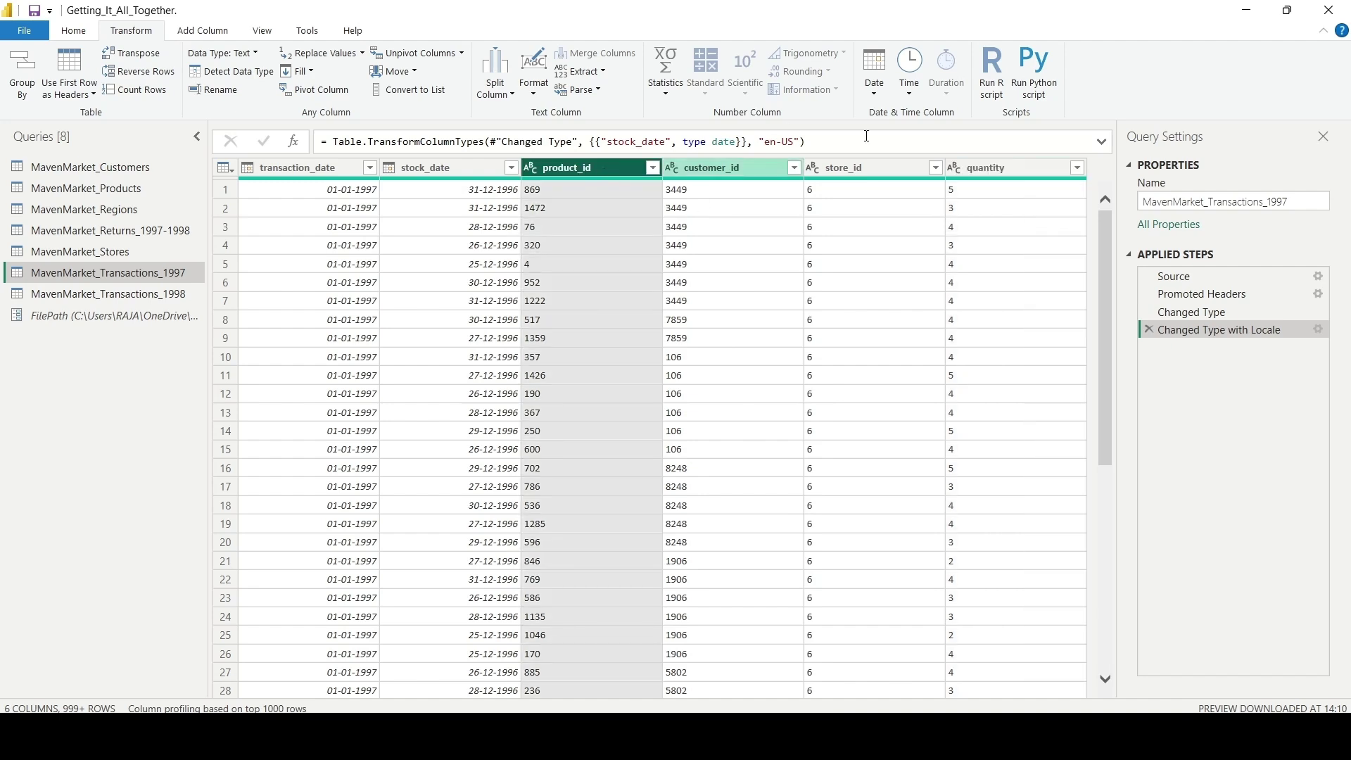
left_click(537, 170)
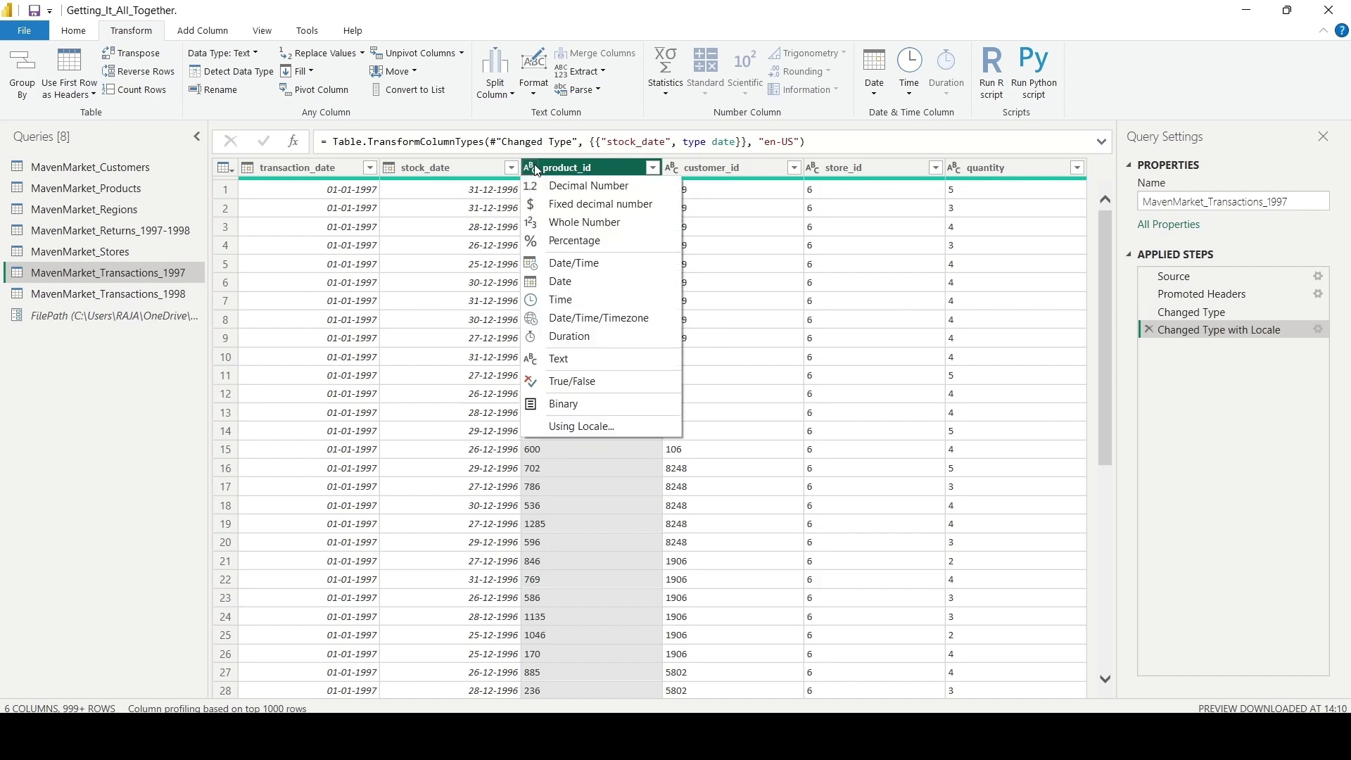
left_click(608, 223)
Step: Change the customer_id, store_id and quantity columns of MavenMarket_Transactions_1997 to the Whole Number type
left_click(716, 167)
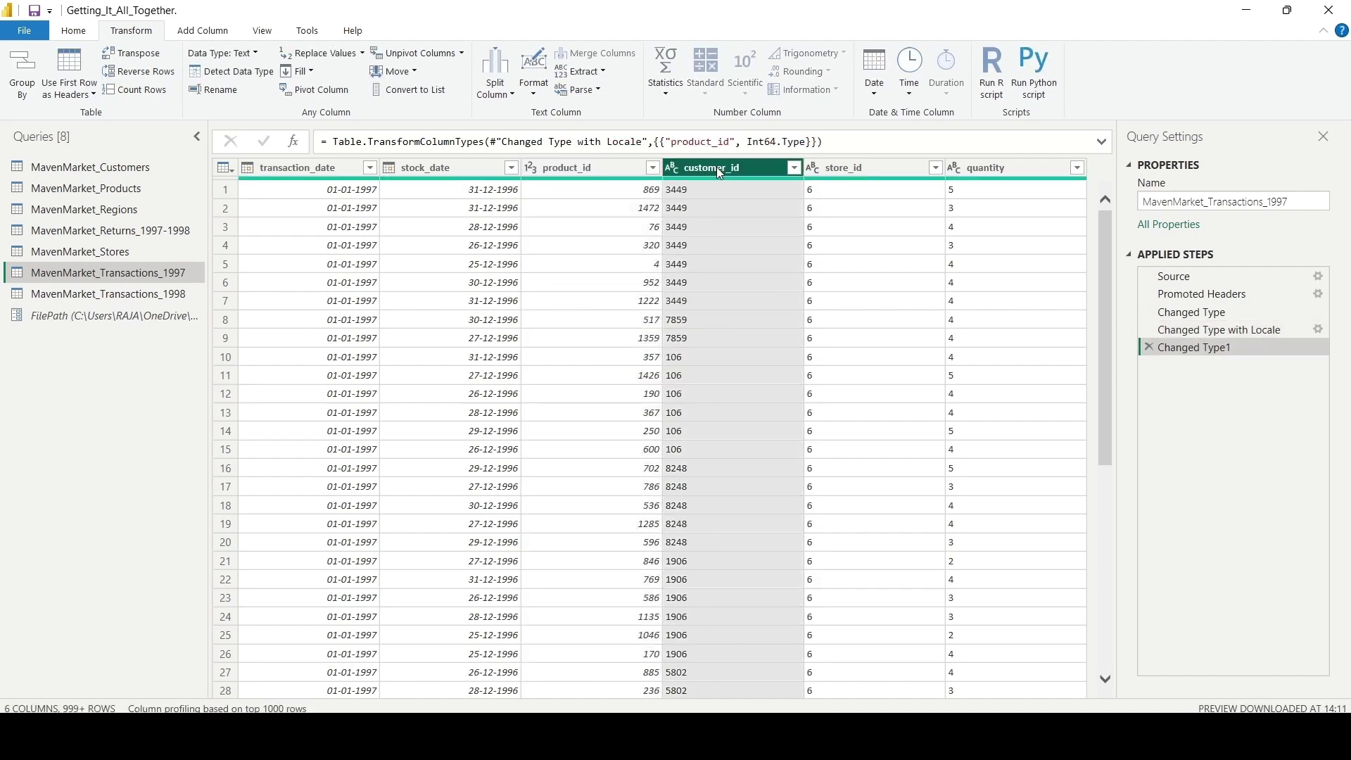
left_click(672, 170)
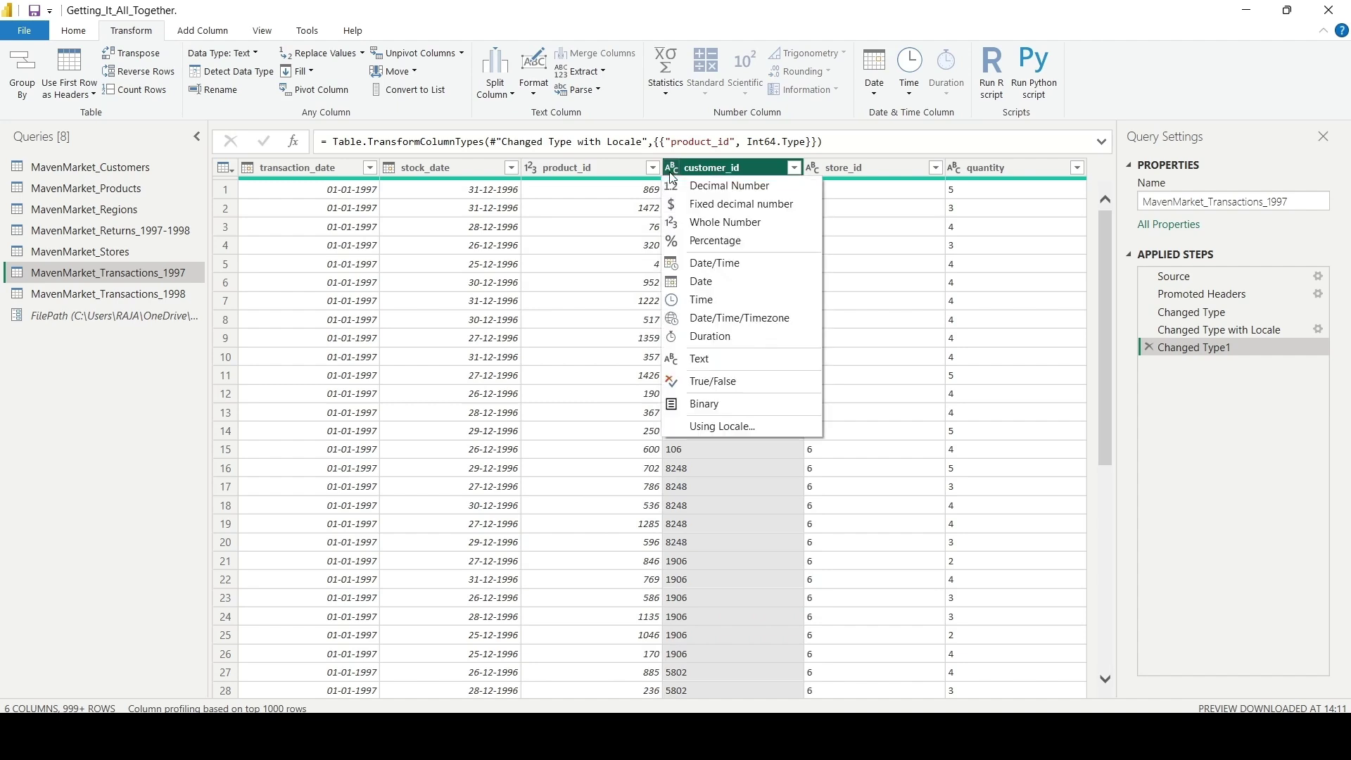
left_click(747, 223)
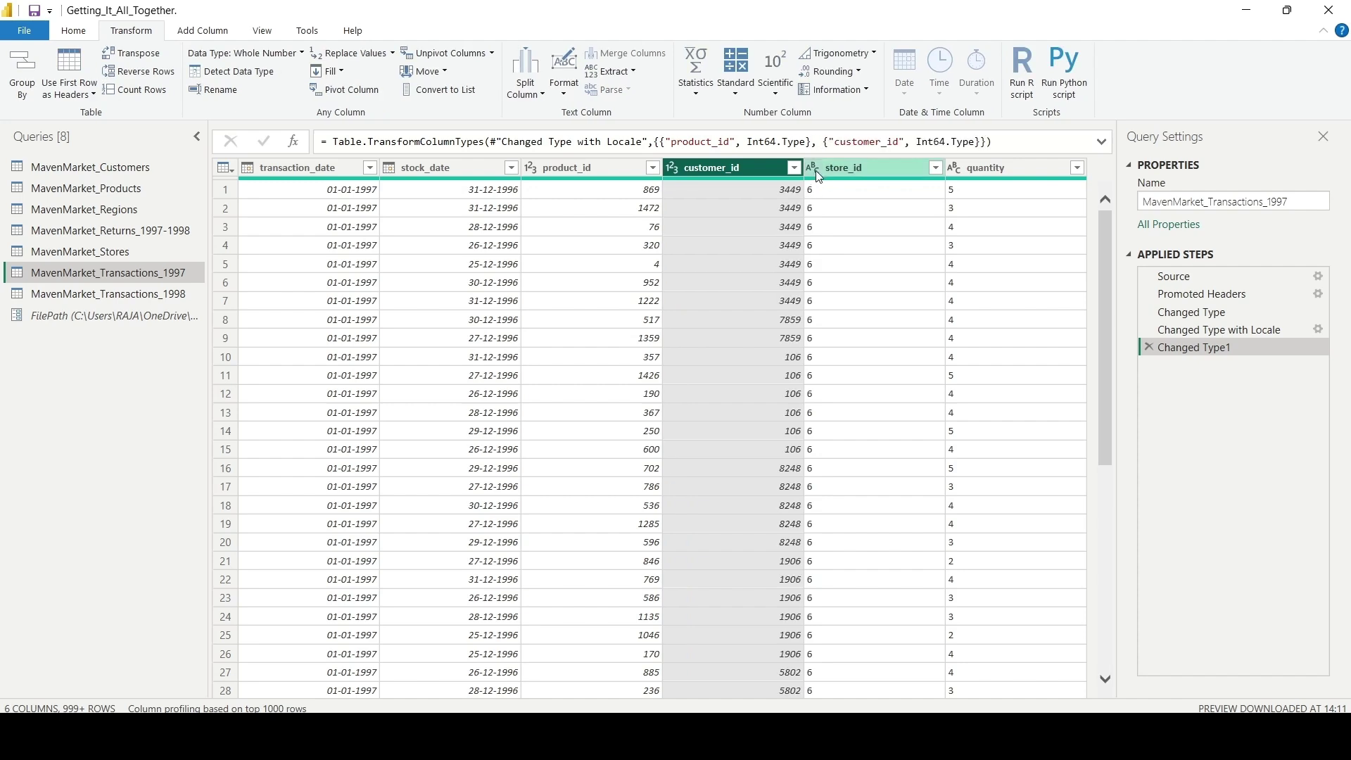
left_click(813, 171)
left_click(856, 223)
left_click(959, 169)
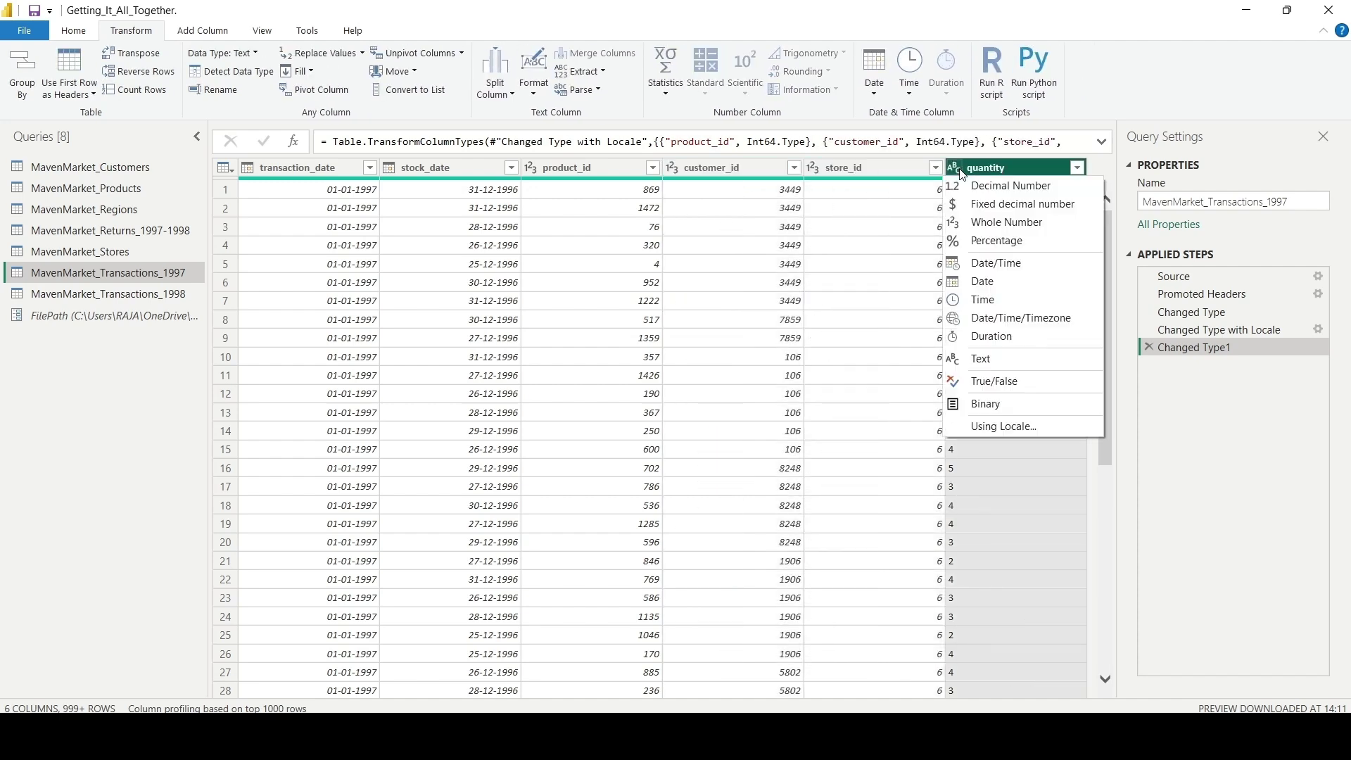
left_click(992, 222)
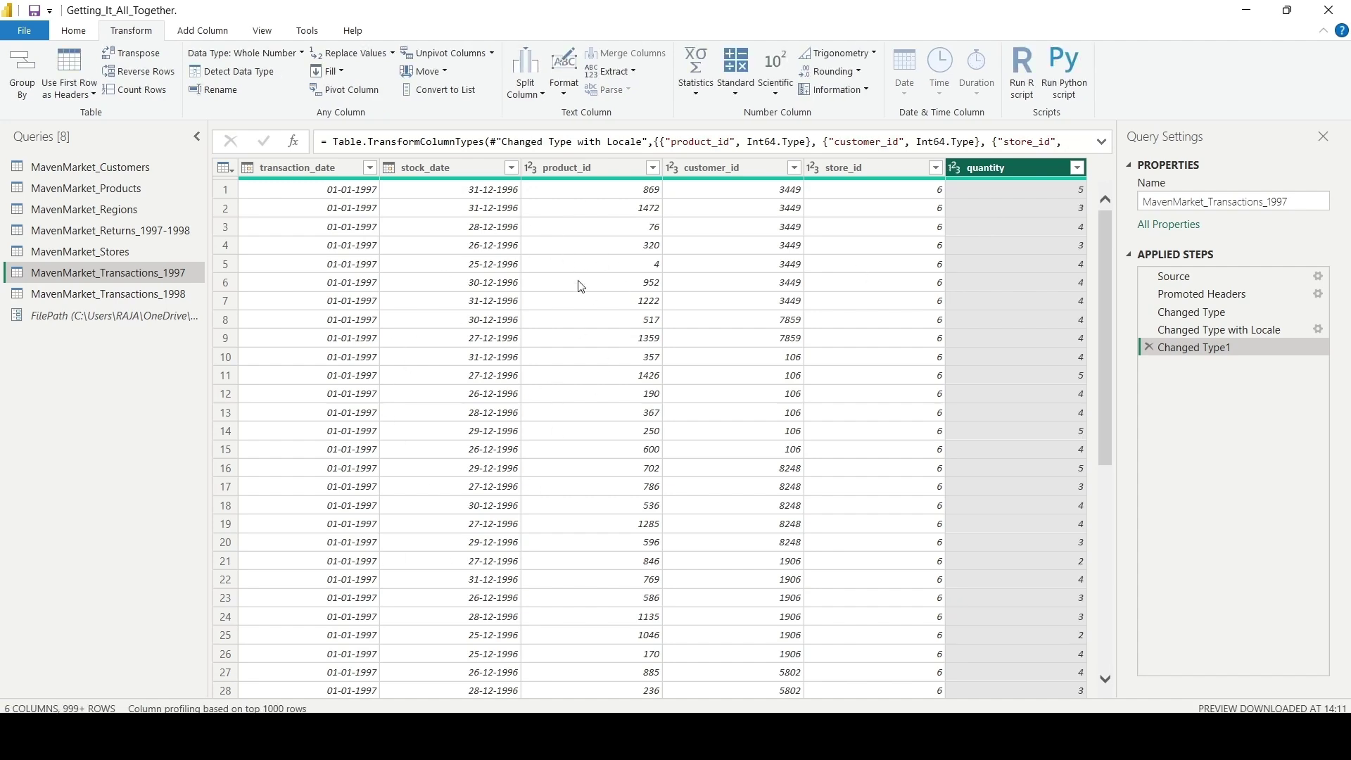
Step: In MavenMarket_Transactions_1998, convert the stock_date column to the Date type using the English (United States) locale
left_click(200, 299)
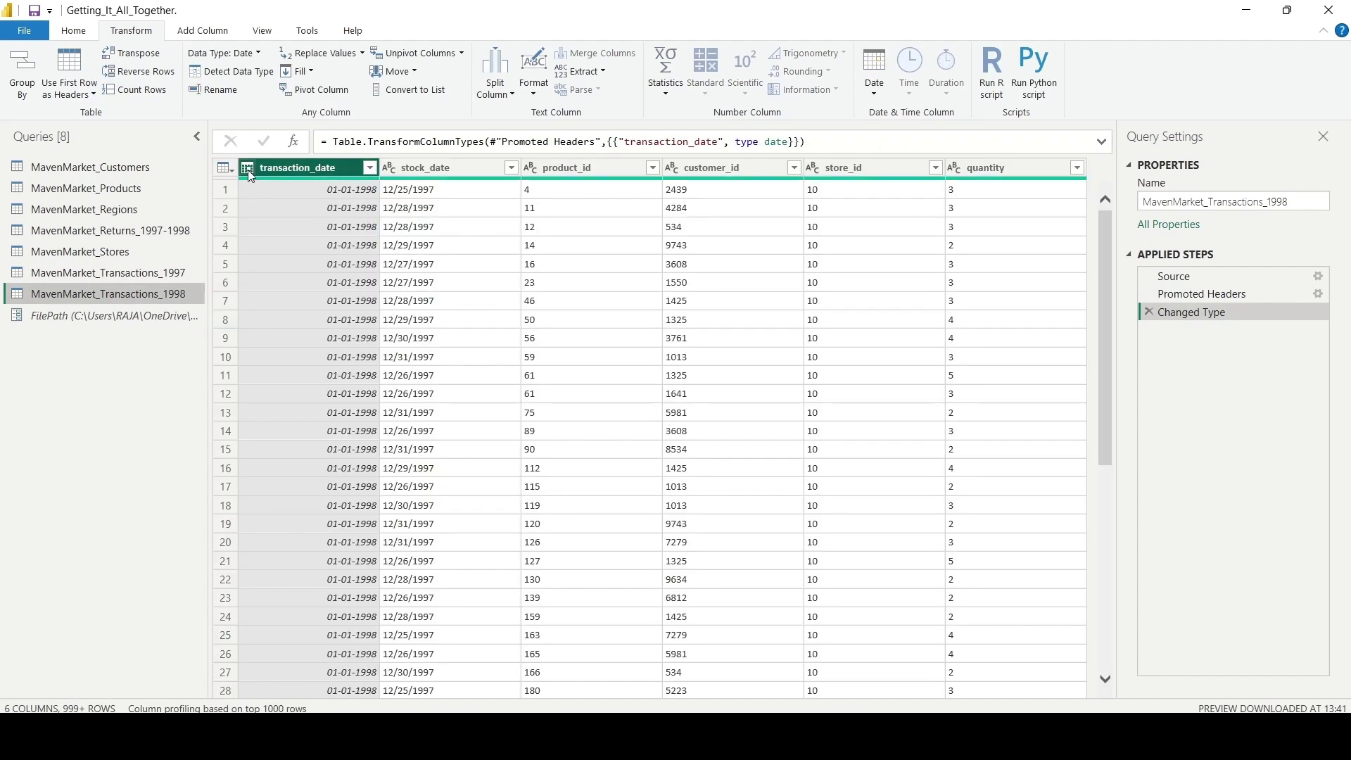
left_click(459, 167)
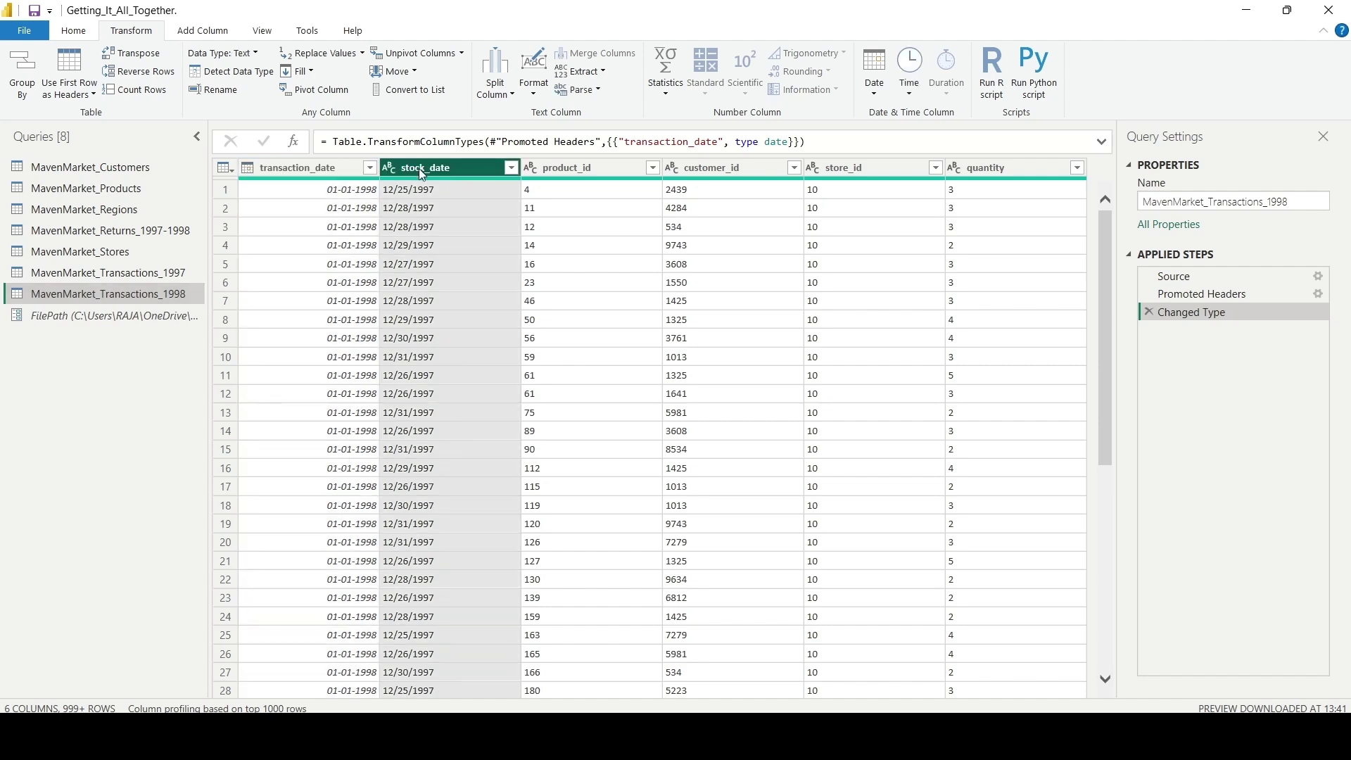
left_click(390, 173)
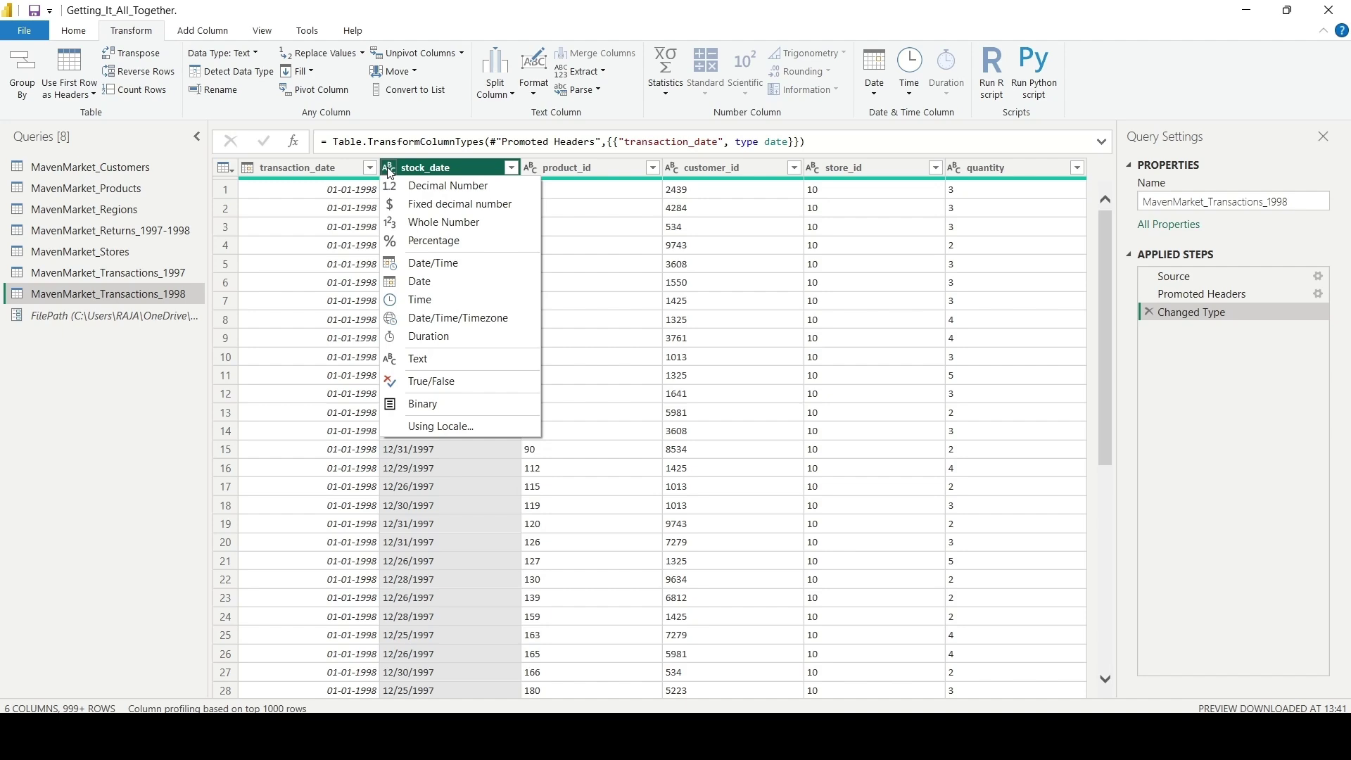
left_click(476, 431)
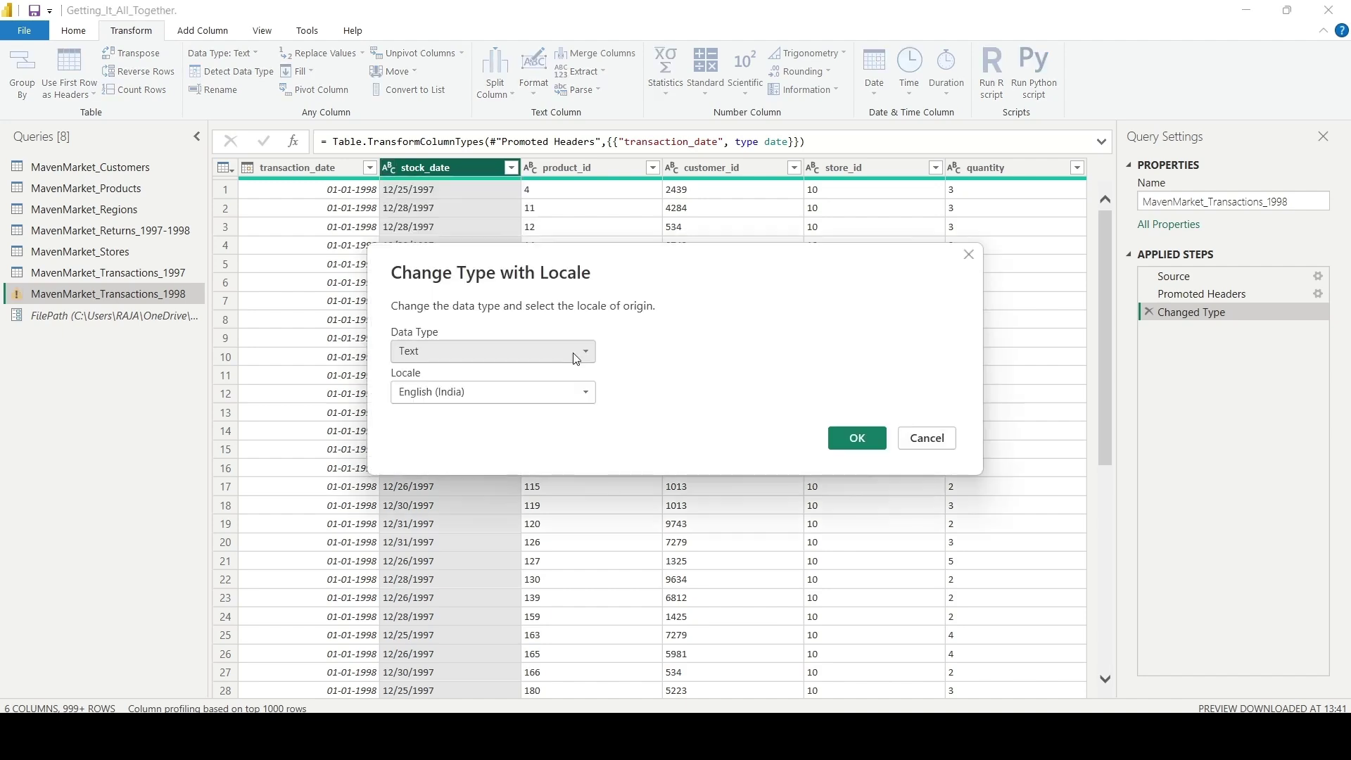
left_click(576, 359)
left_click(511, 454)
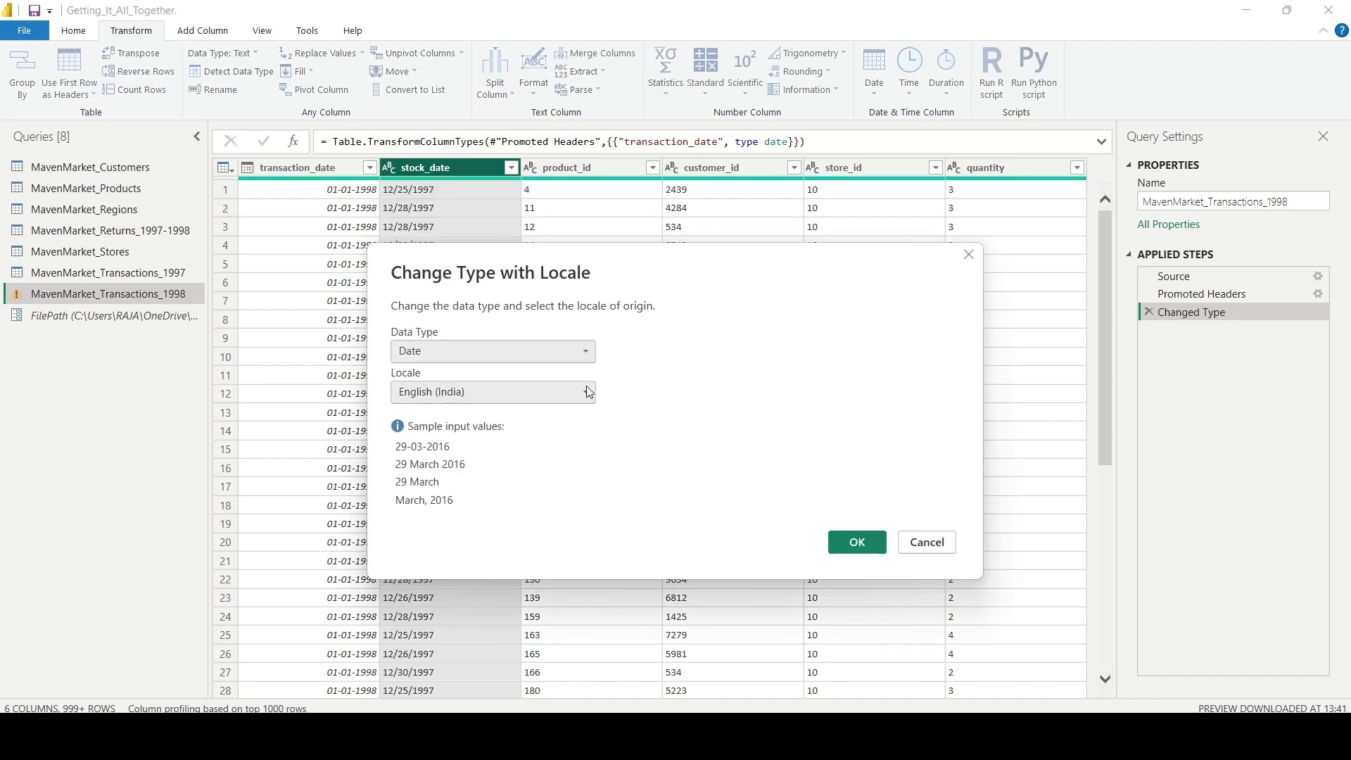
left_click(588, 392)
scroll(567, 356, "down", 15)
left_click(636, 273)
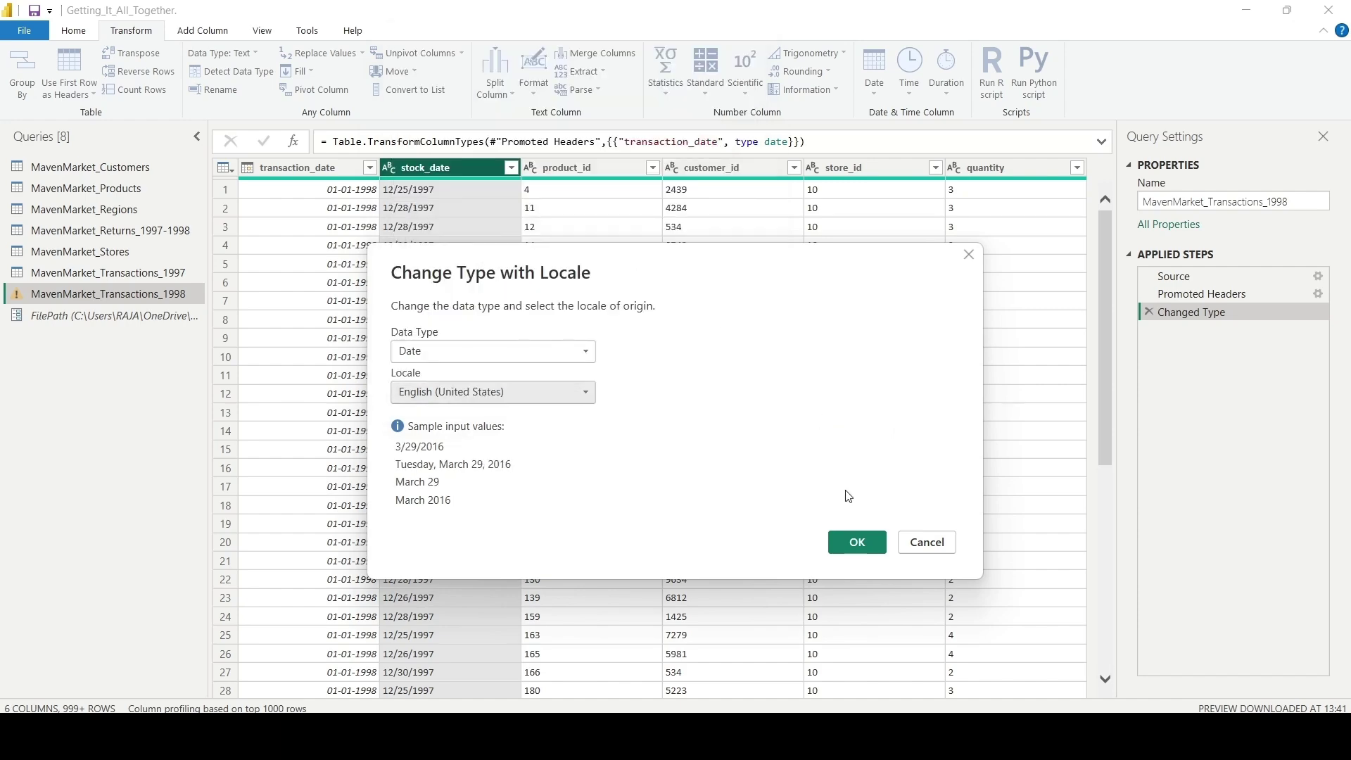
left_click(855, 544)
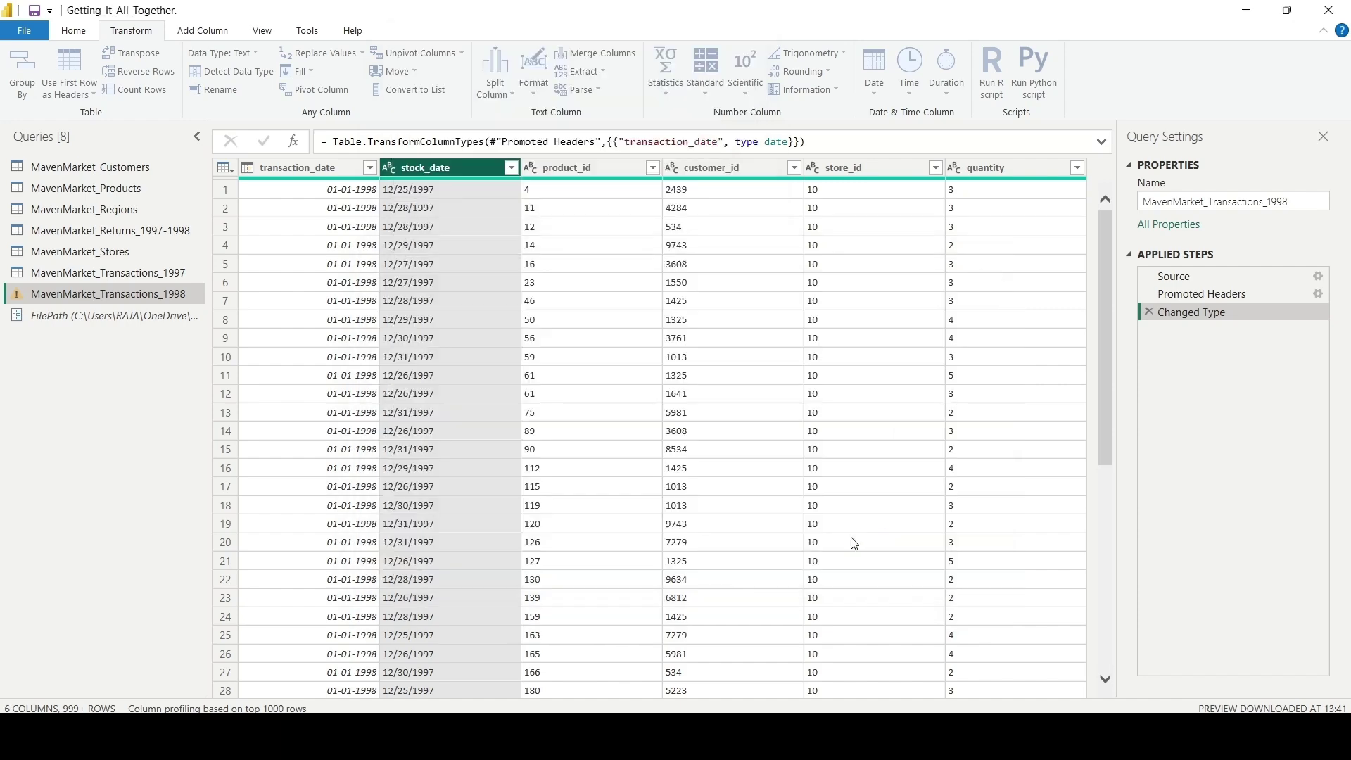
Step: Check the product_id, customer_id, store_id and quantity columns of MavenMarket_Transactions_1998 and set product_id to Whole Number
left_click(627, 169)
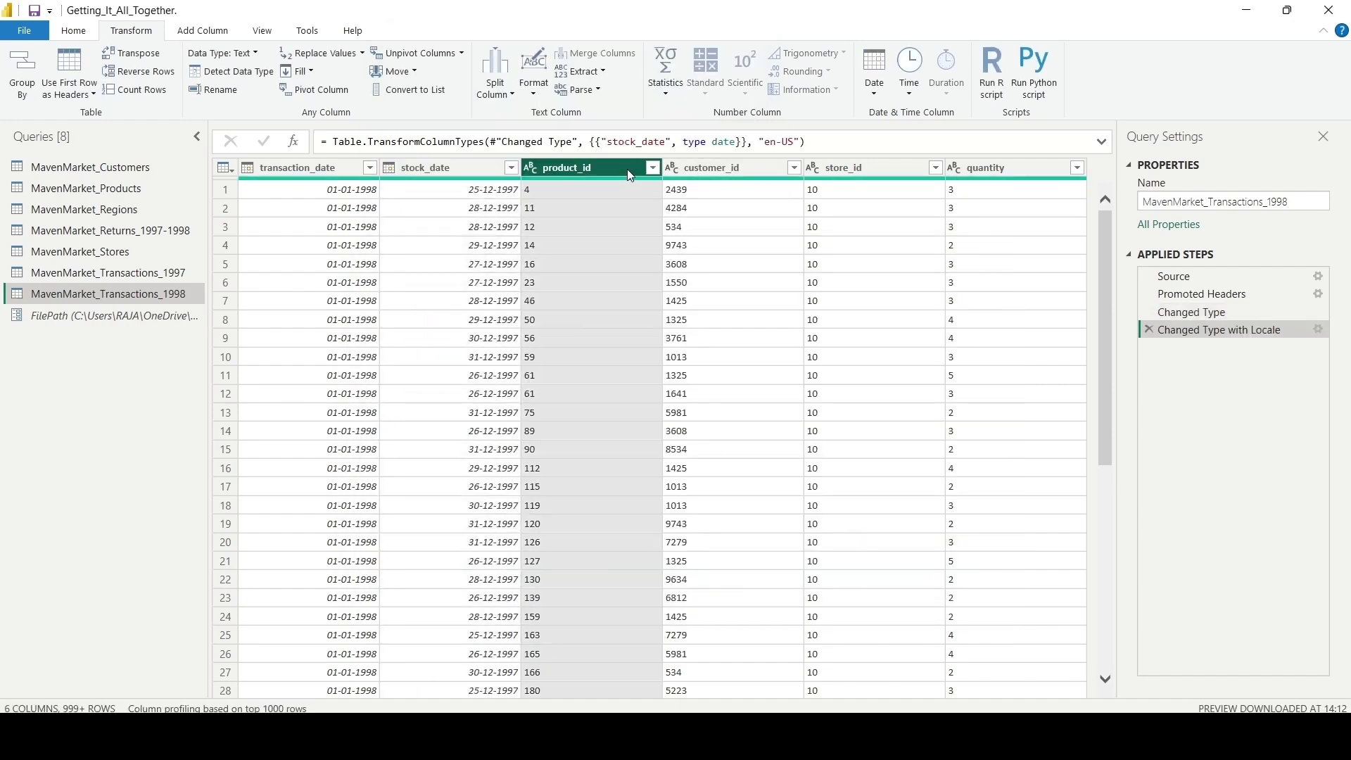
left_click(757, 166)
left_click(851, 165)
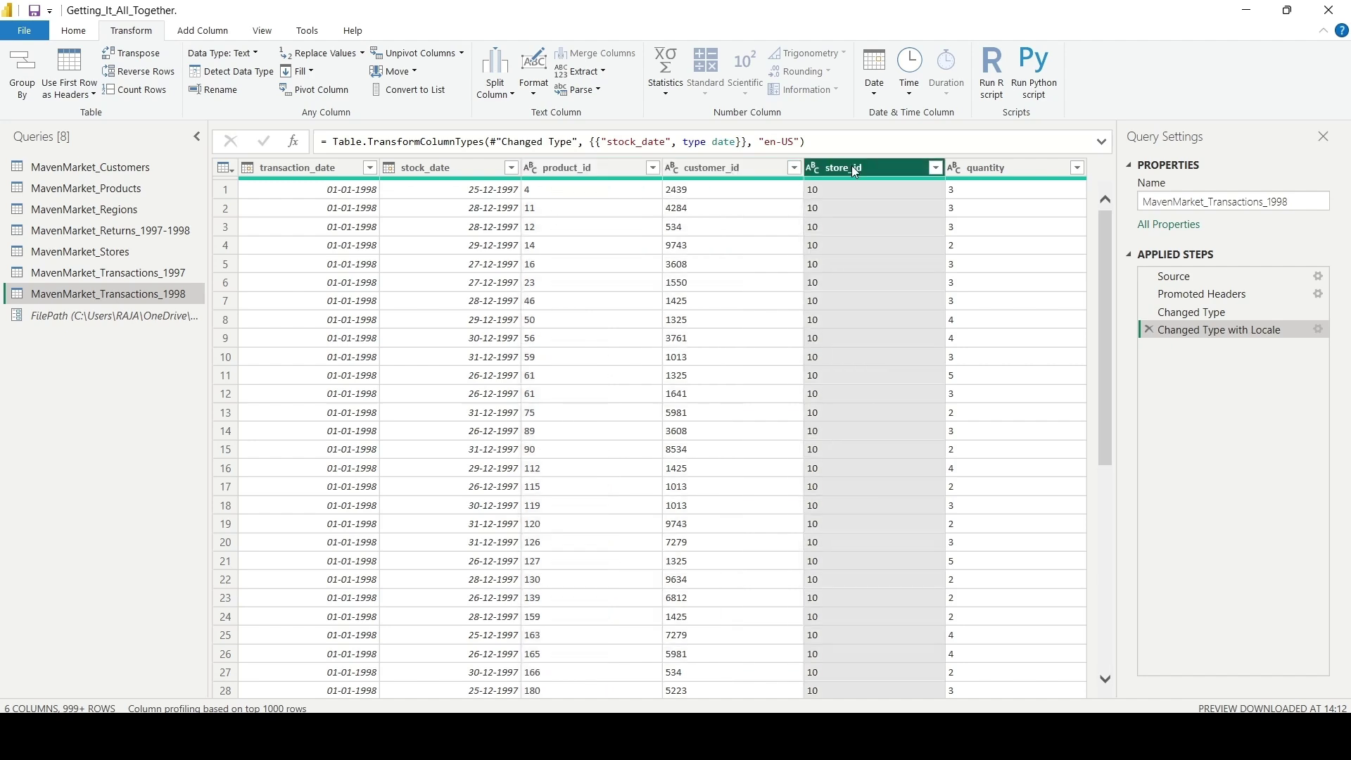
left_click(989, 167)
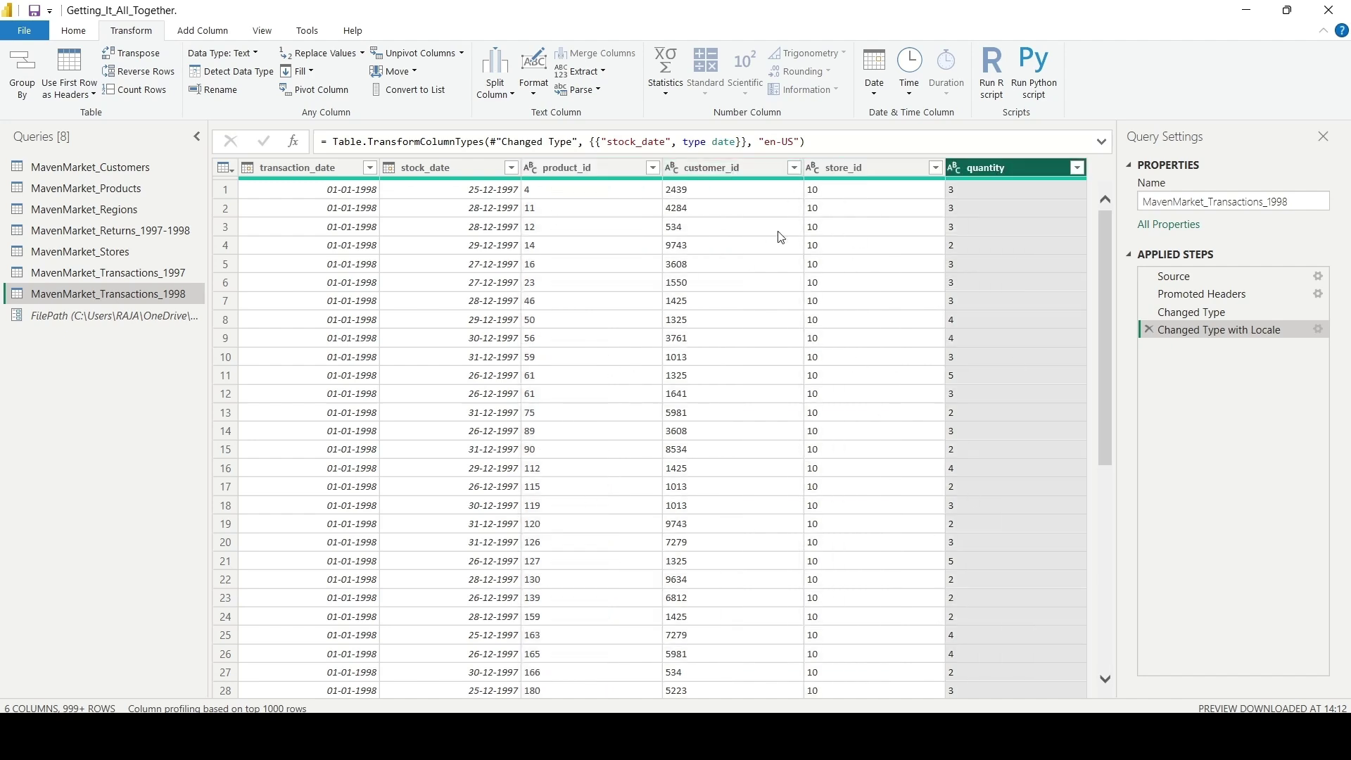
left_click(541, 177)
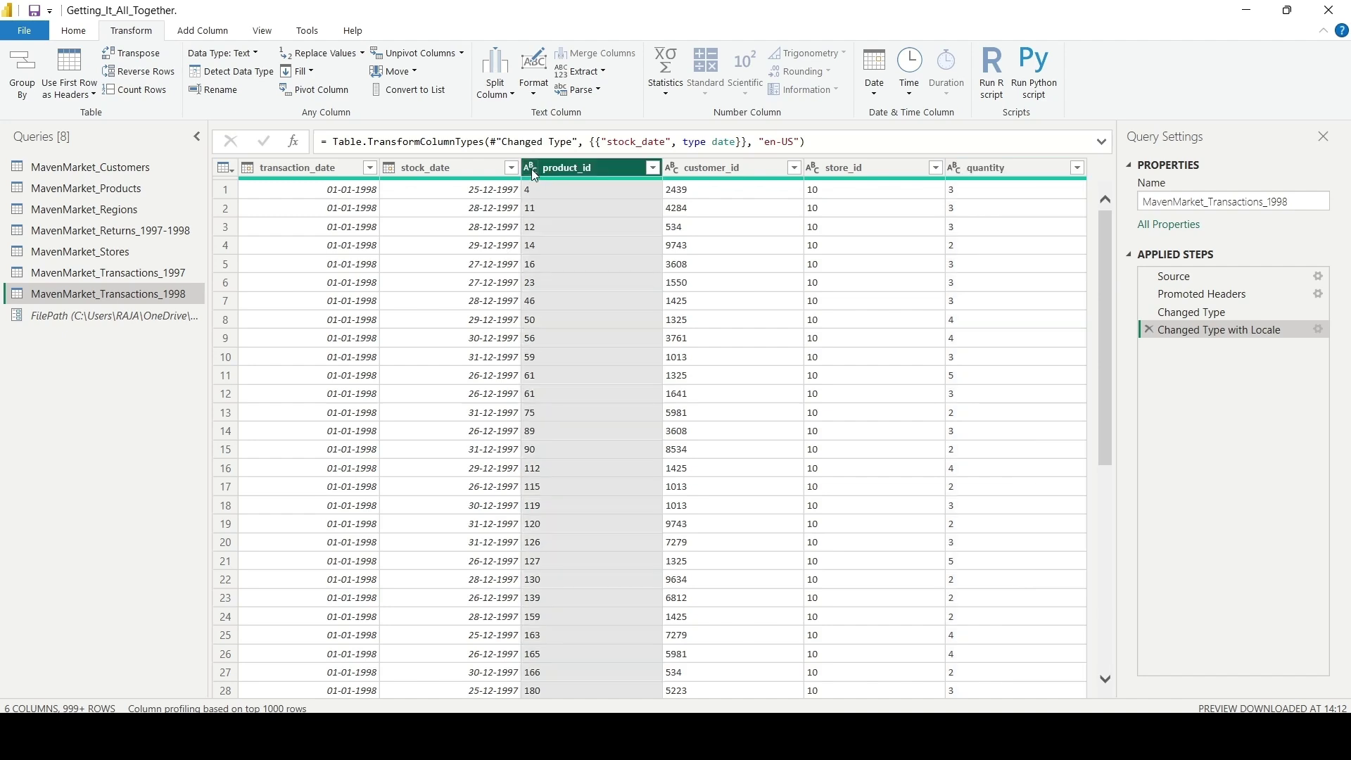
left_click(531, 169)
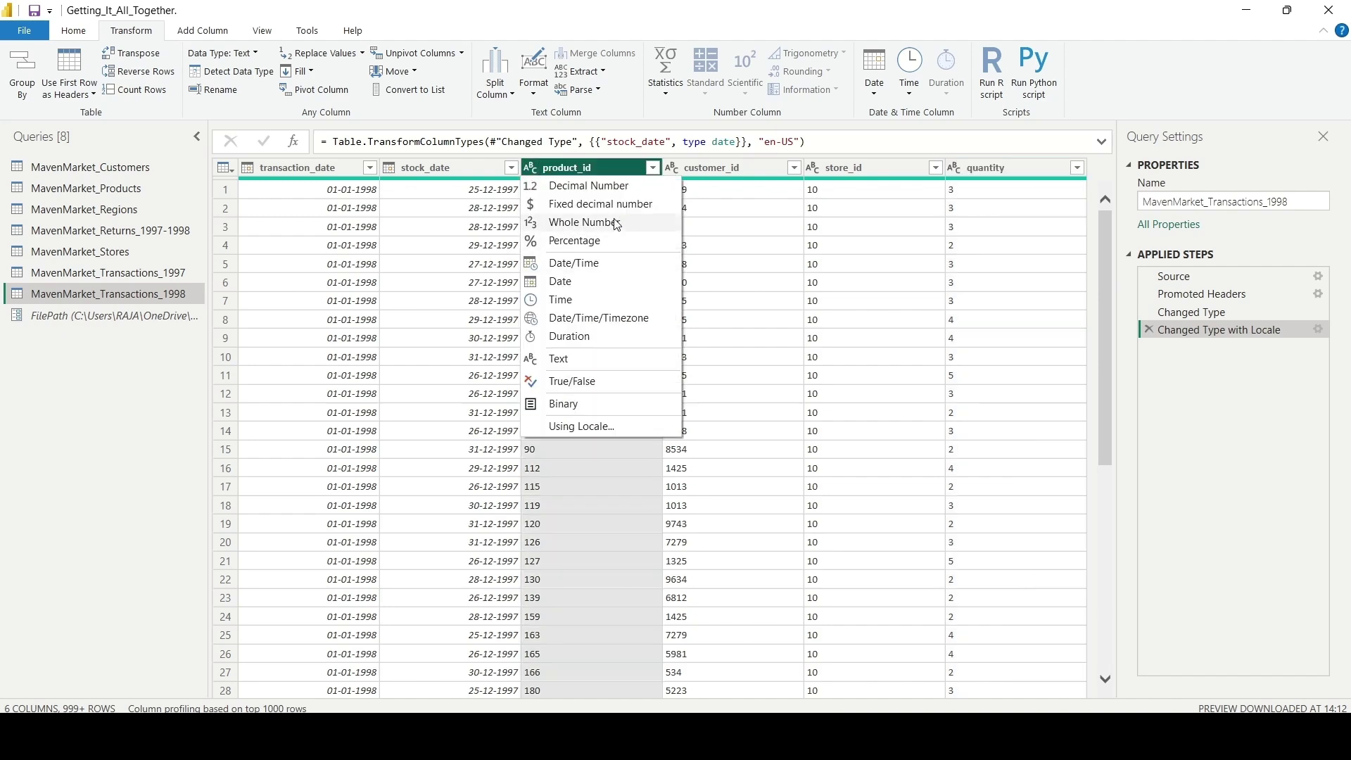
left_click(616, 223)
Step: Change the customer_id, store_id and quantity columns of MavenMarket_Transactions_1998 to the Whole Number type
left_click(672, 167)
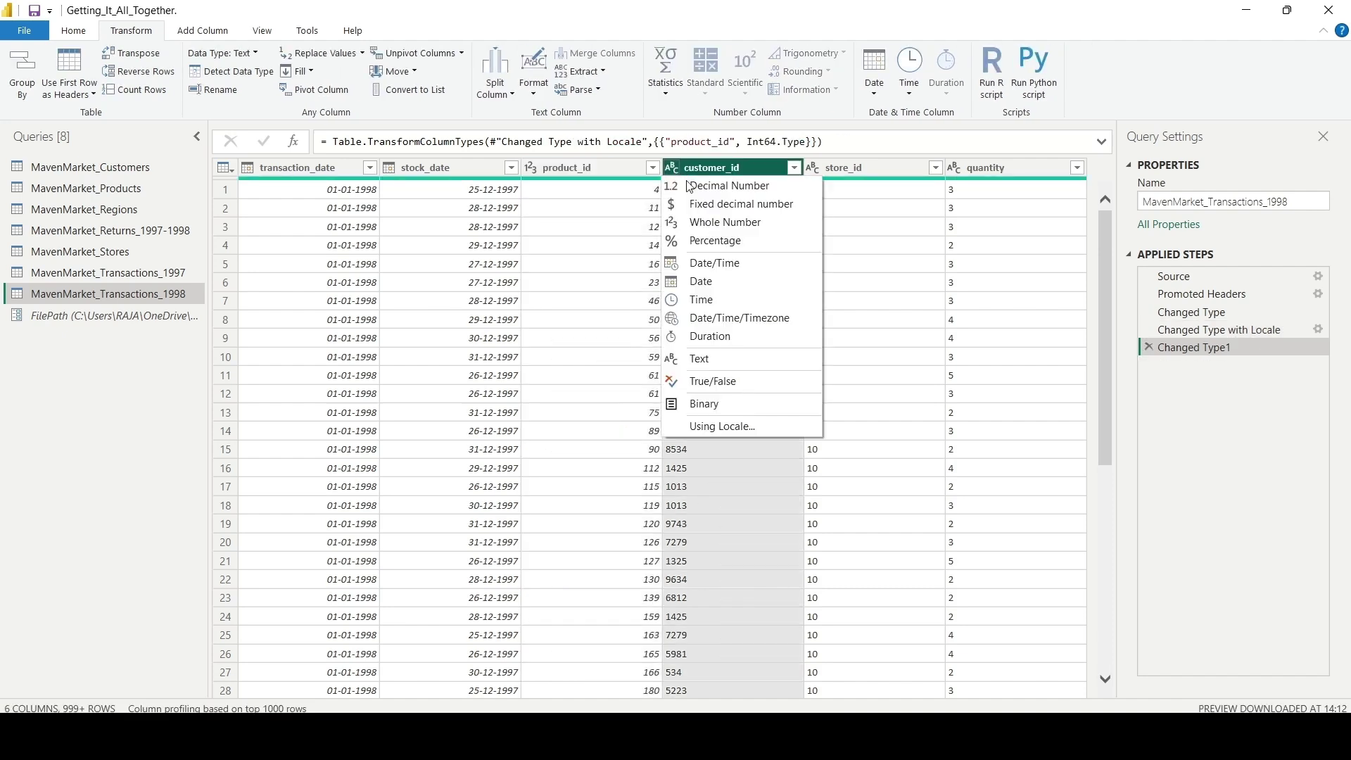
left_click(728, 222)
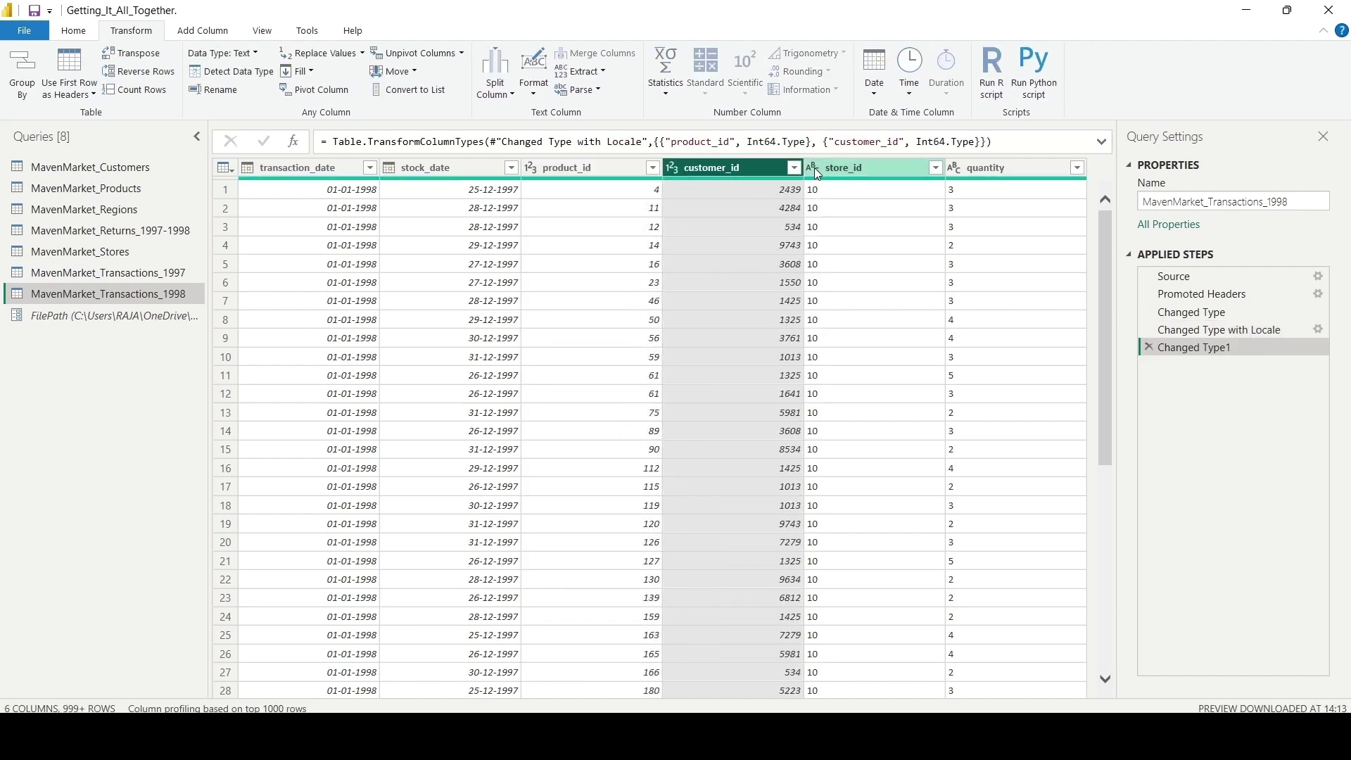
left_click(813, 167)
left_click(848, 222)
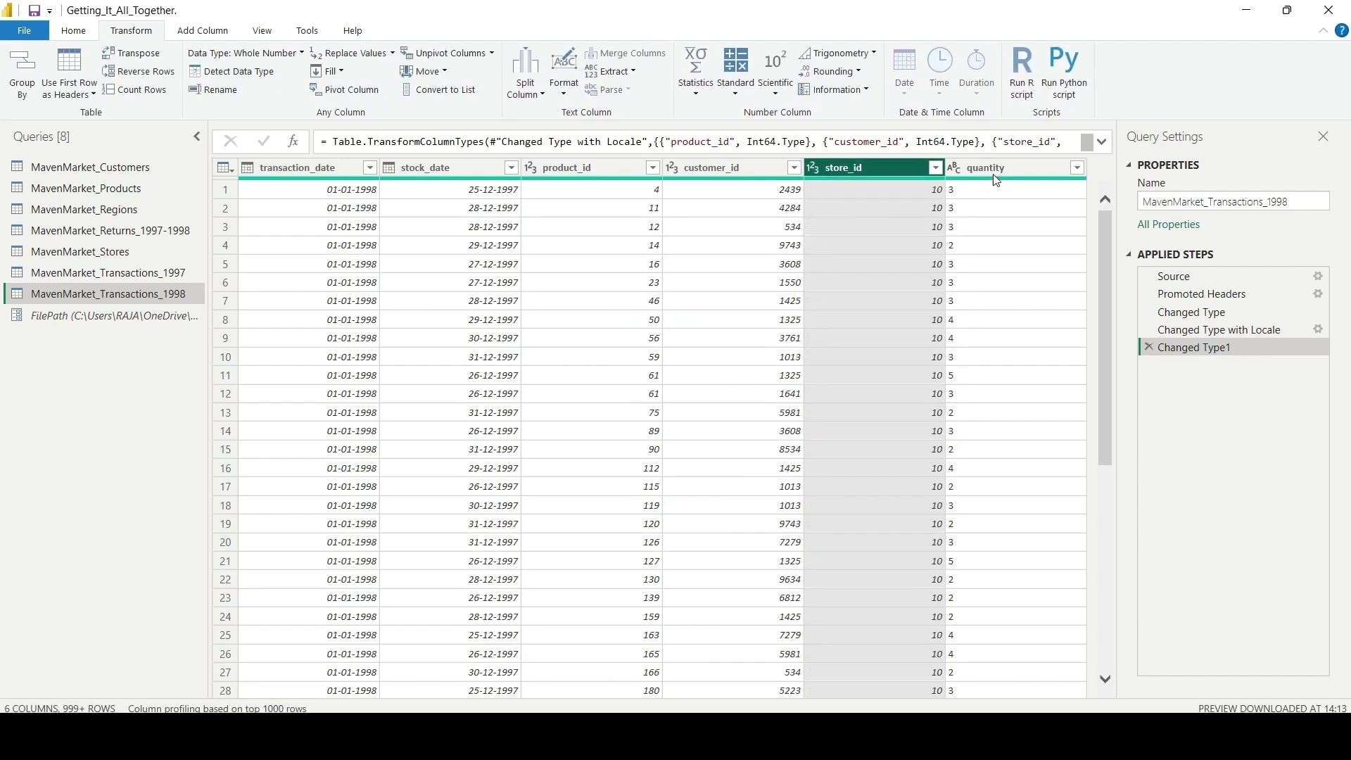
left_click(1002, 170)
left_click(955, 168)
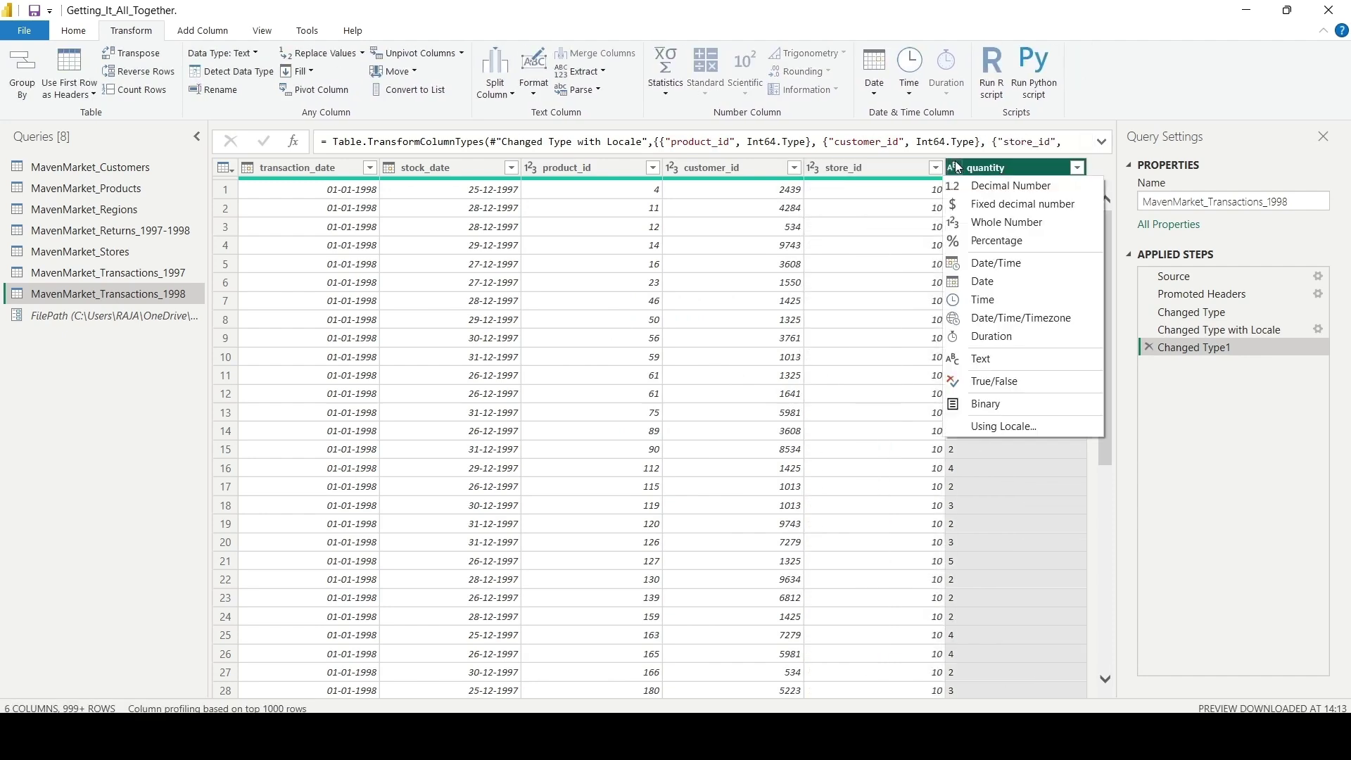
left_click(1021, 224)
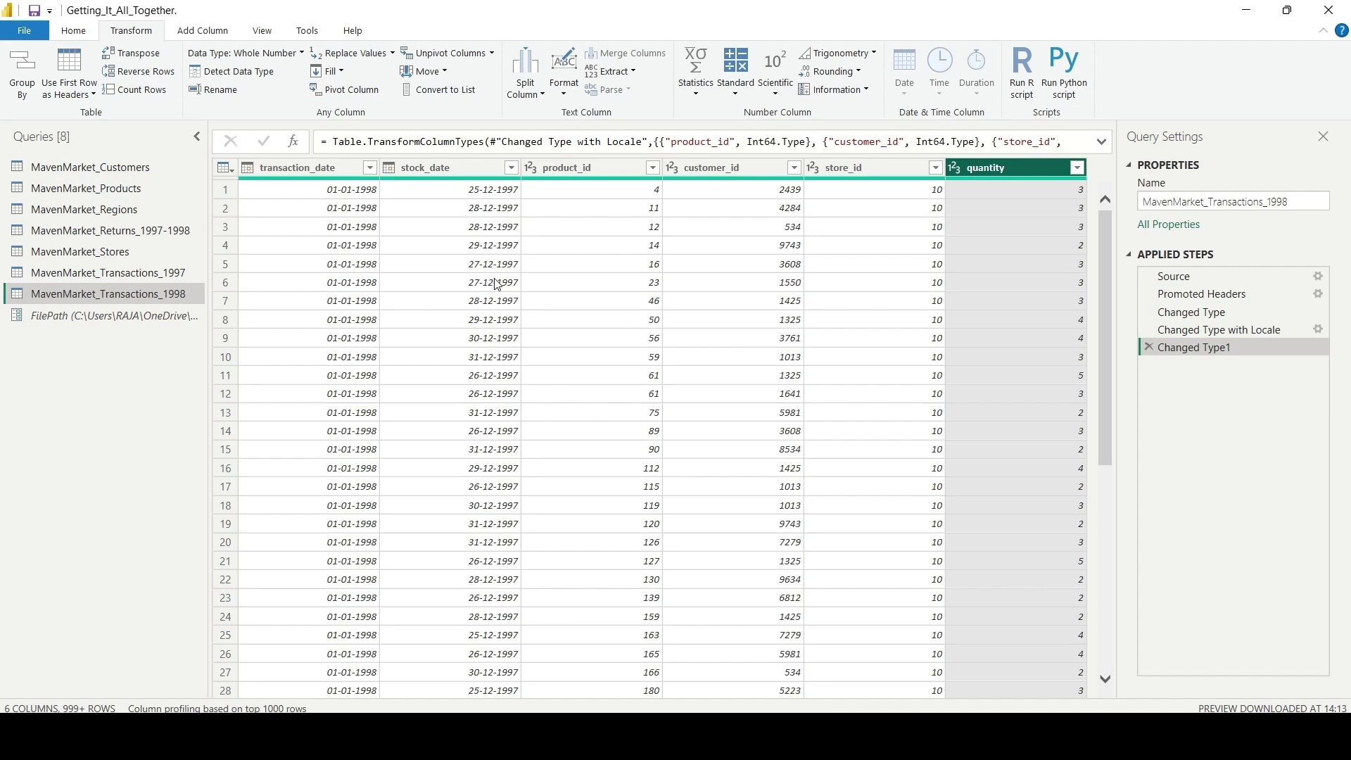
Step: Compare the columns of MavenMarket_Transactions_1997 with those of MavenMarket_Transactions_1998 to see whether both tables share the same structure
left_click(198, 273)
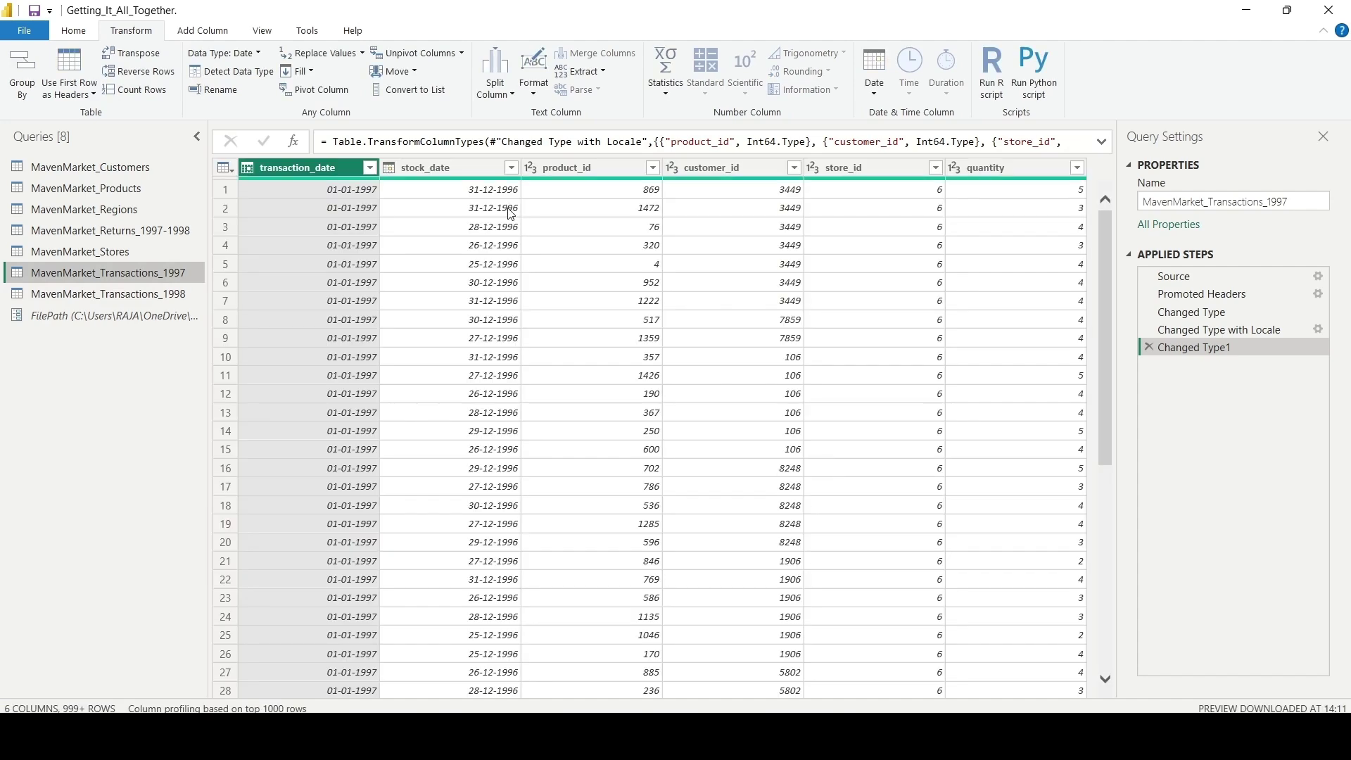
left_click(475, 168)
left_click(595, 166)
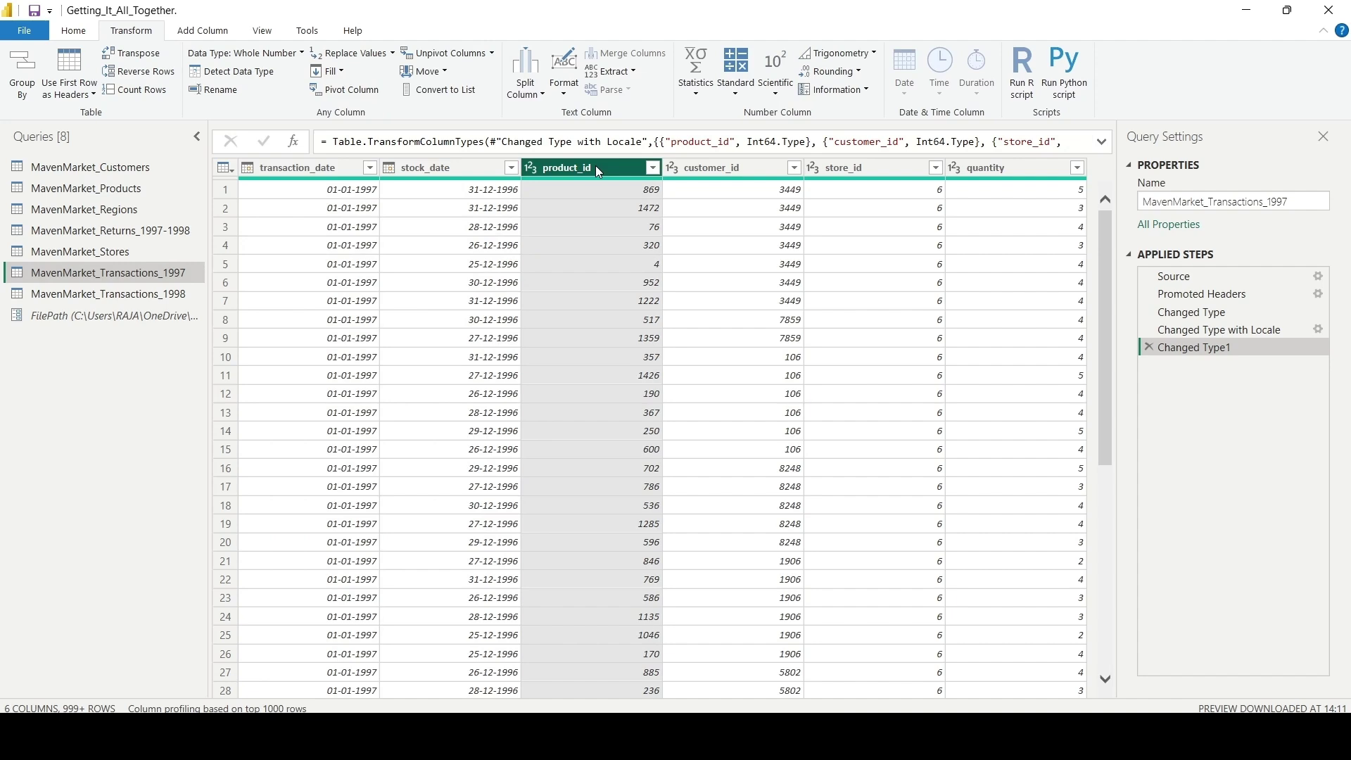
left_click(750, 167)
left_click(876, 167)
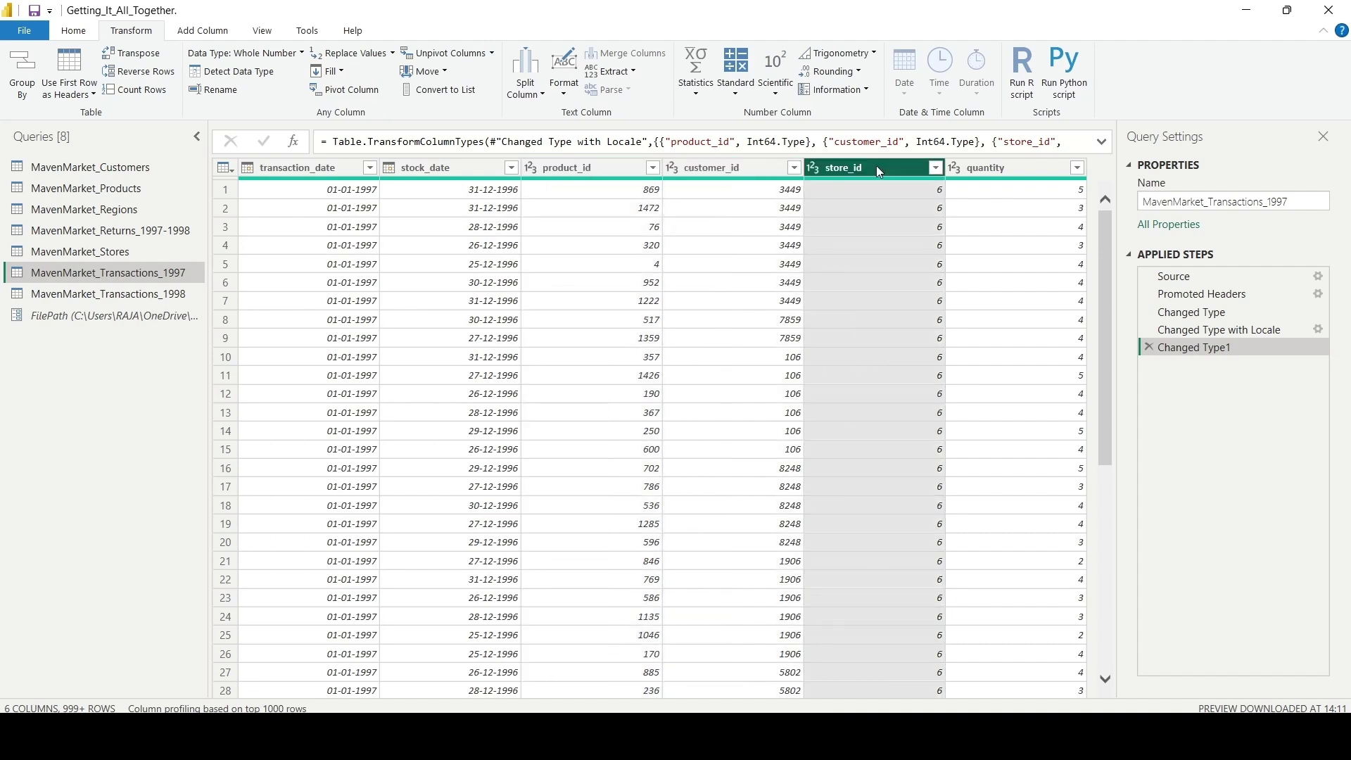
left_click(1009, 167)
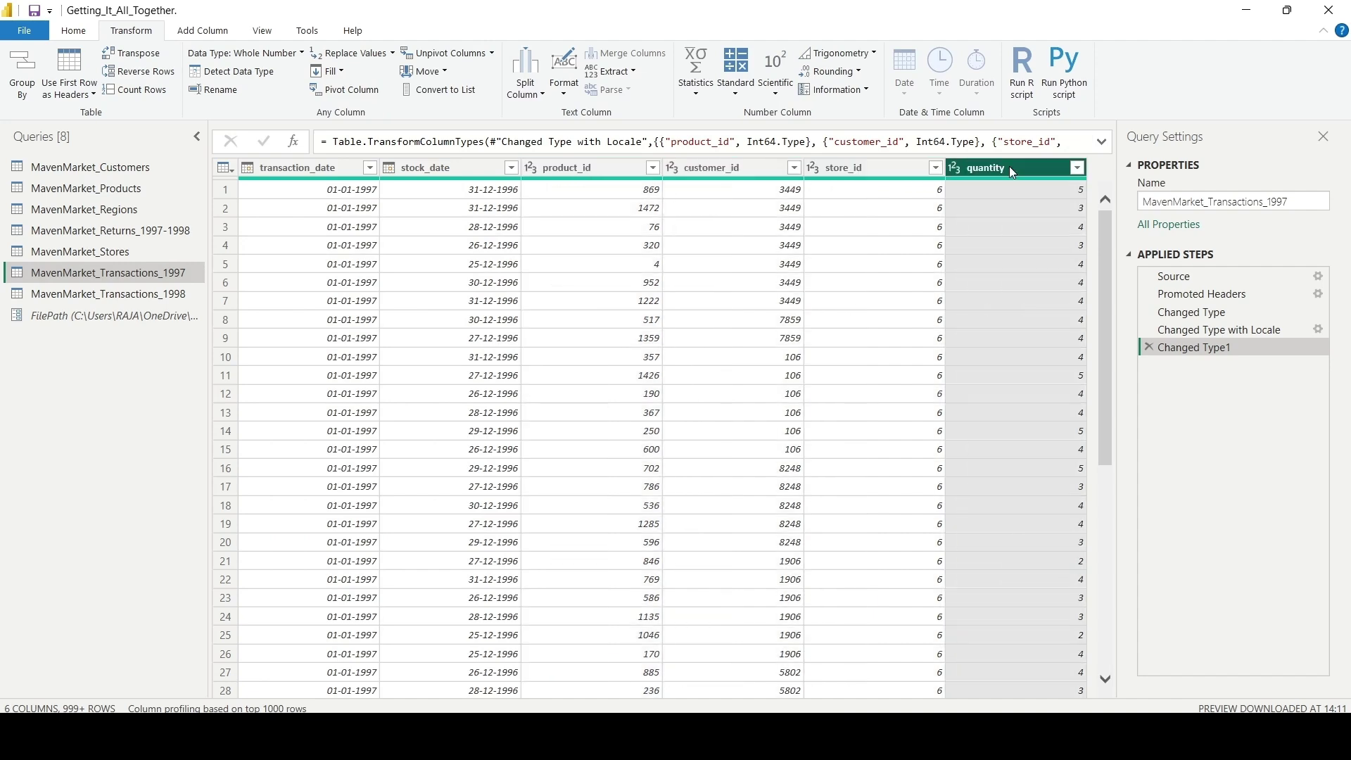
left_click(344, 172, "ctrl")
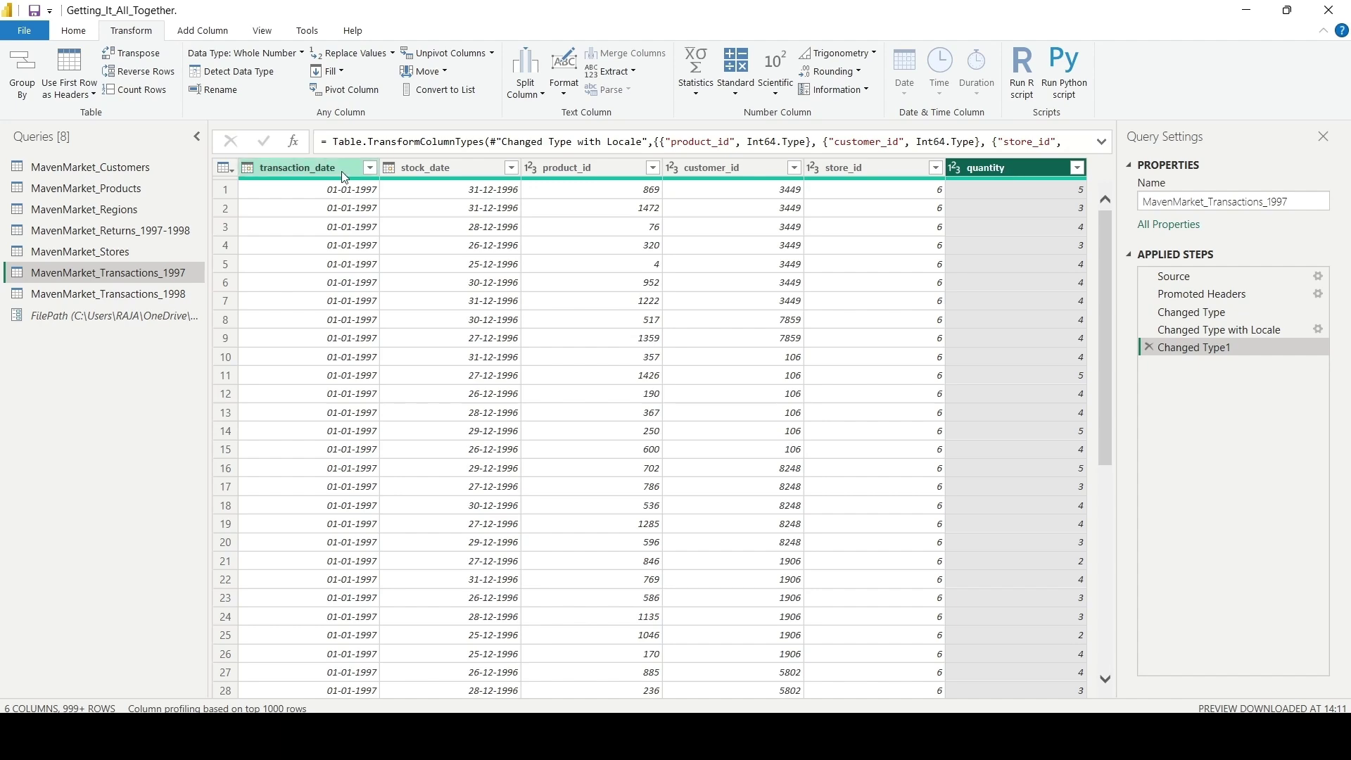
left_click(194, 296)
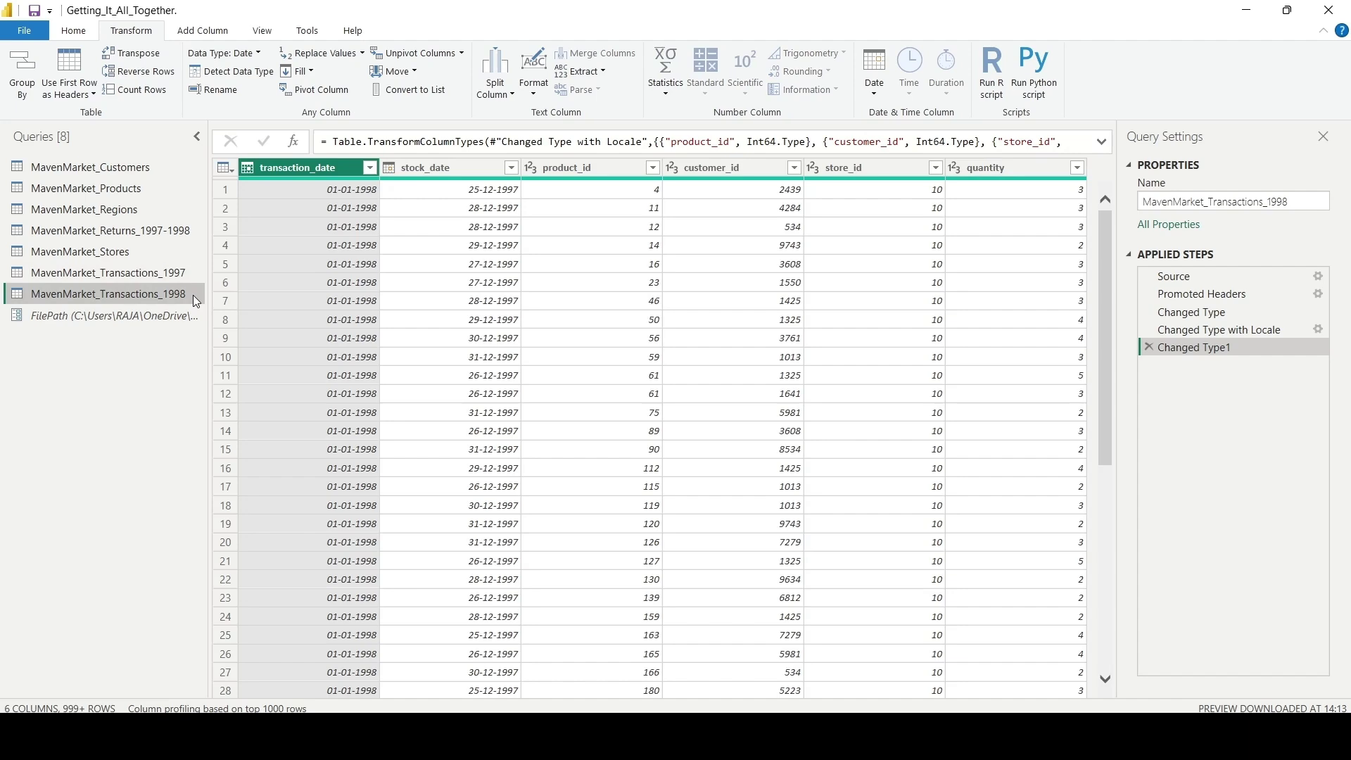
Step: Append MavenMarket_Transactions_1997 and MavenMarket_Transactions_1998 as a new query, with the 1997 table first
left_click(190, 272)
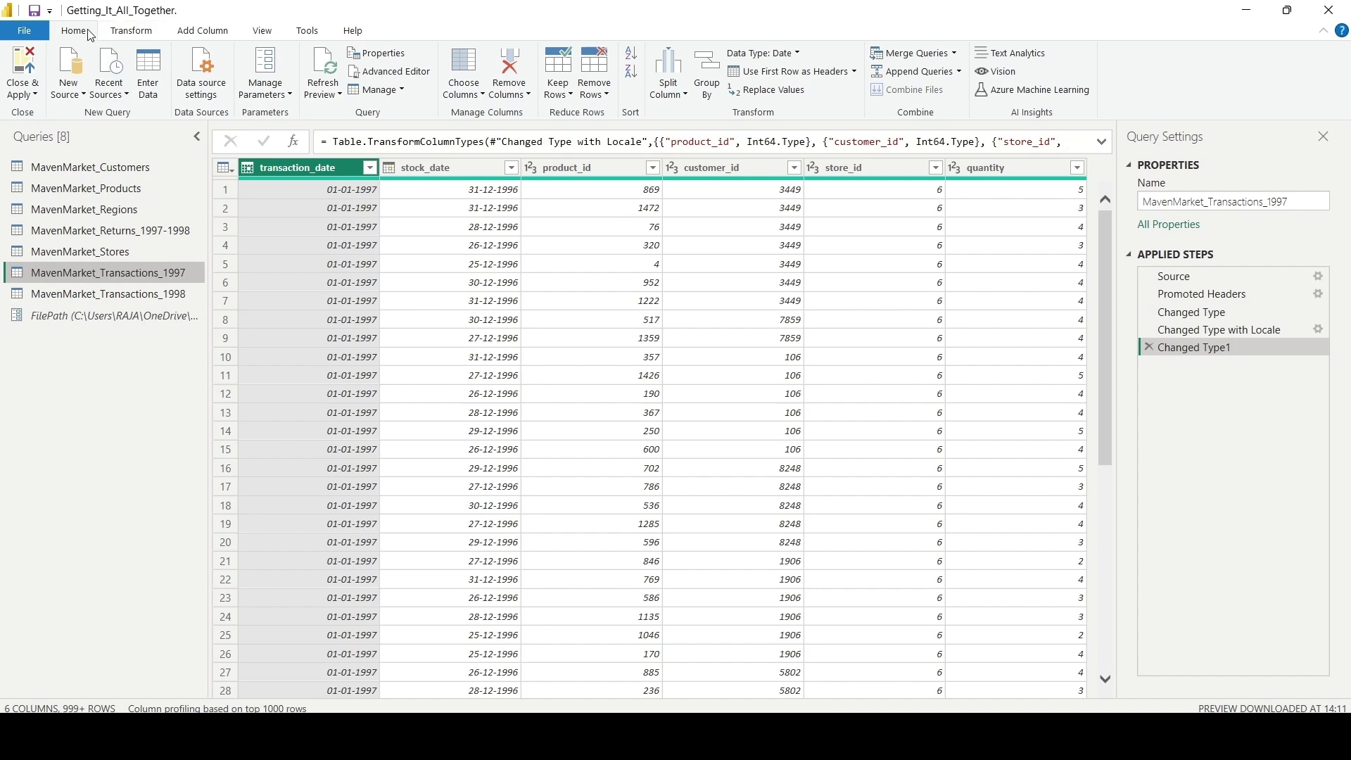
left_click(959, 73)
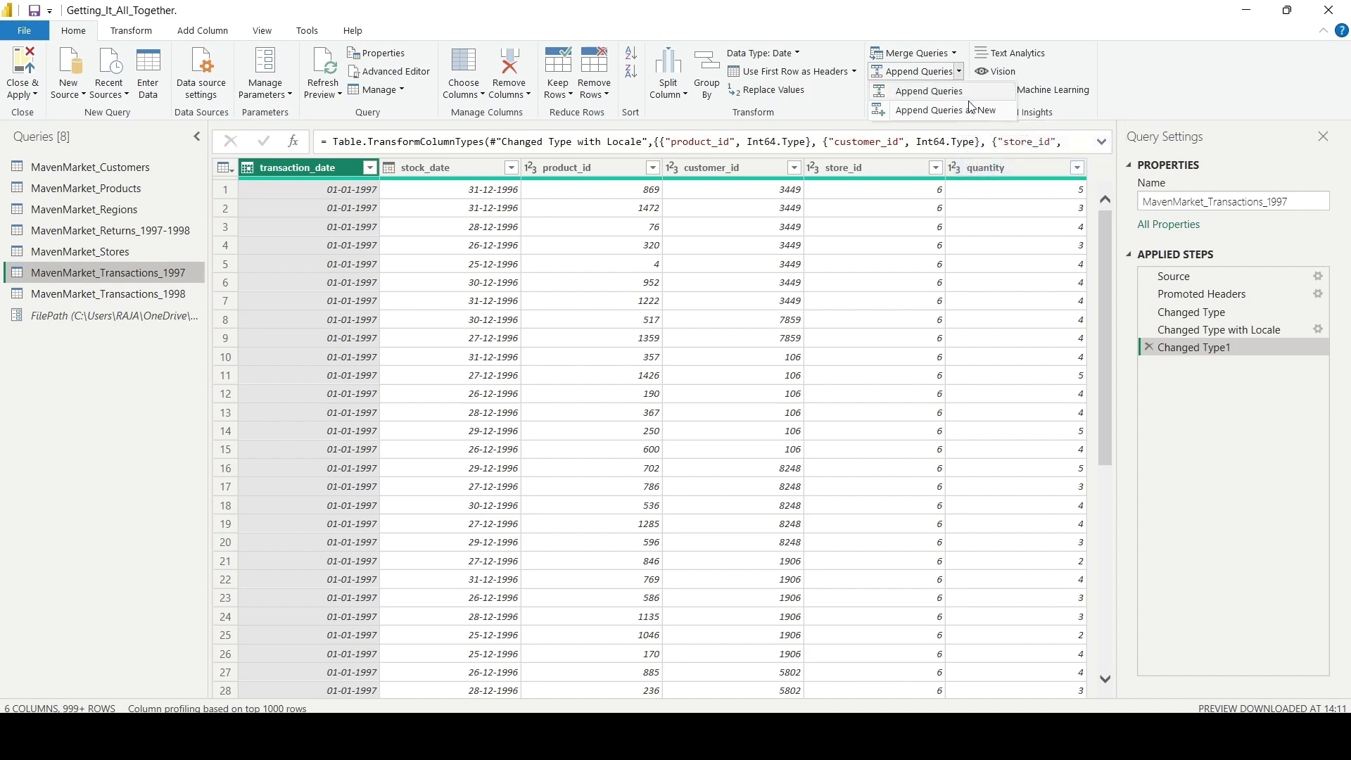
left_click(1006, 113)
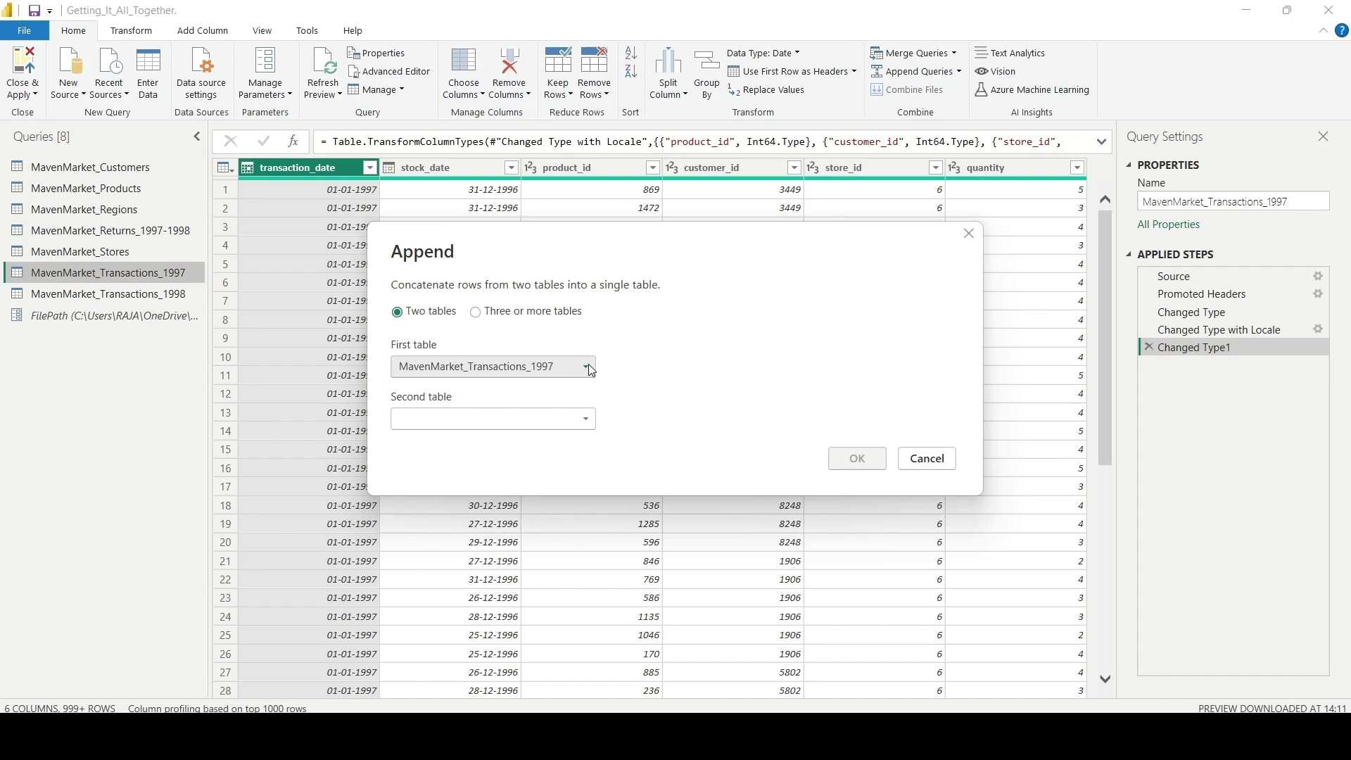
left_click(584, 417)
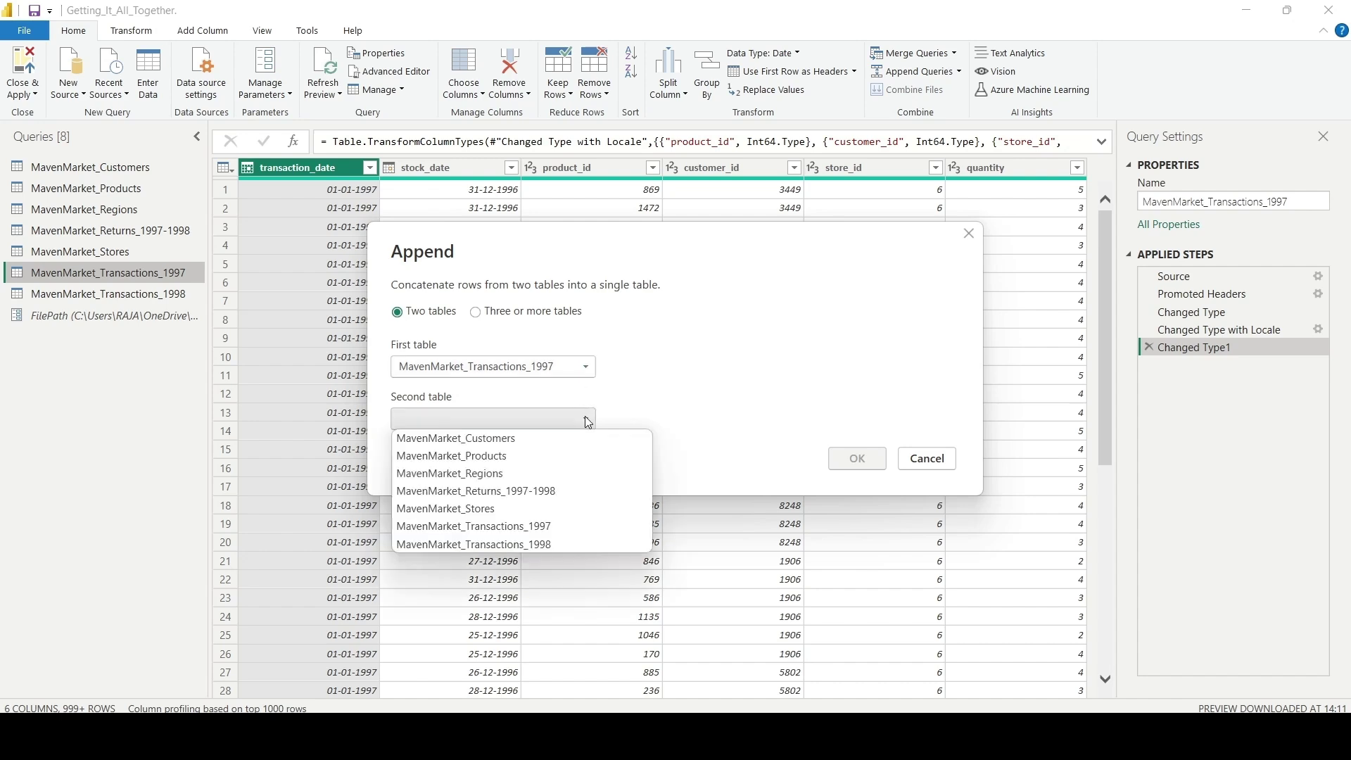
left_click(591, 544)
left_click(847, 452)
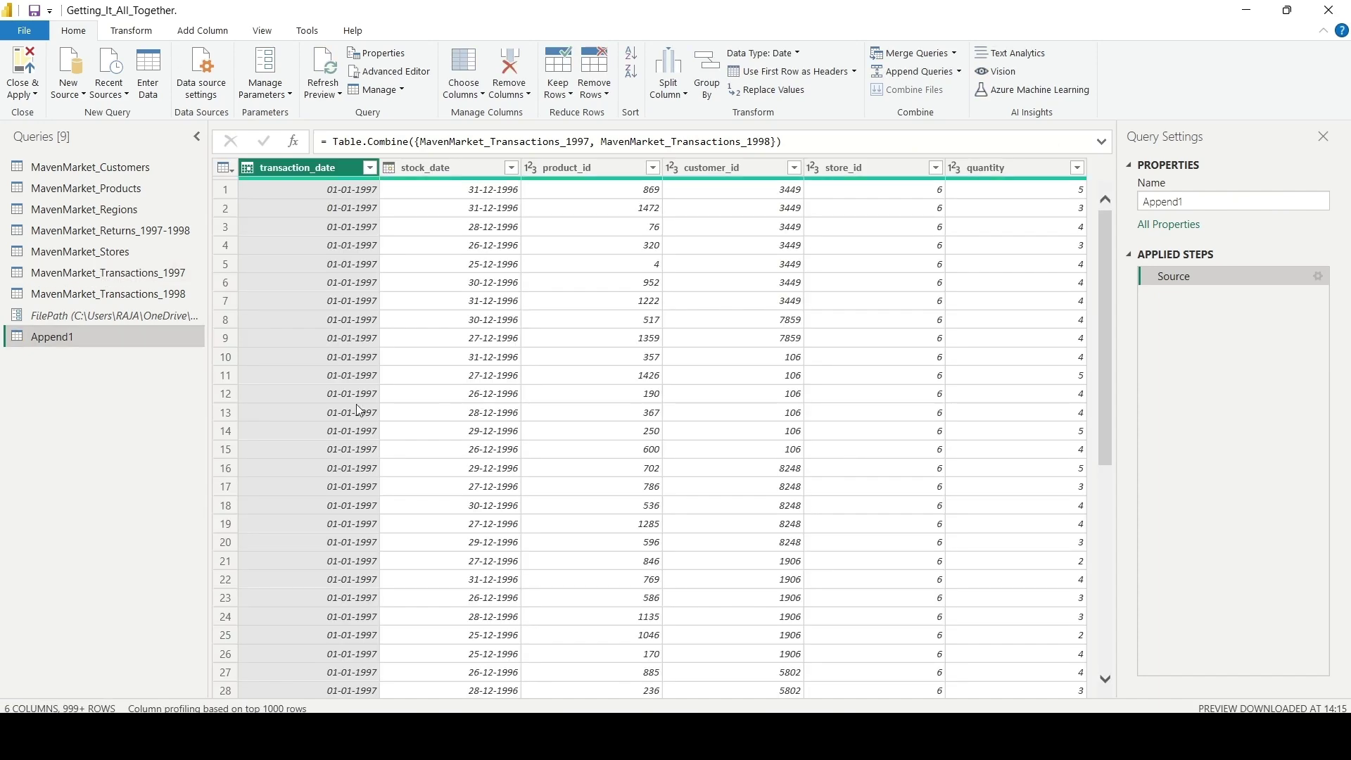
Step: Base the appended query's column profiling on the entire data set and inspect the quality of transaction_date
left_click(280, 708)
left_click(274, 707)
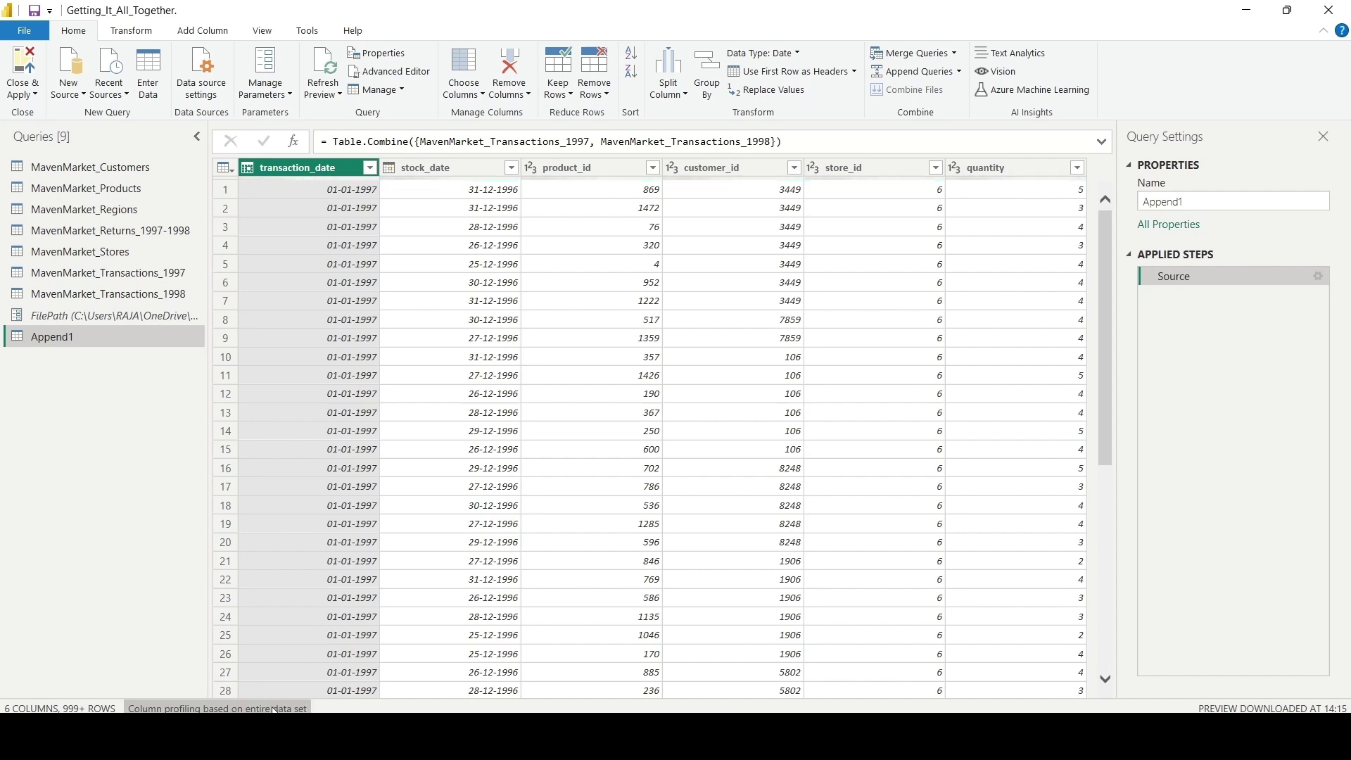
mouse_move(326, 182)
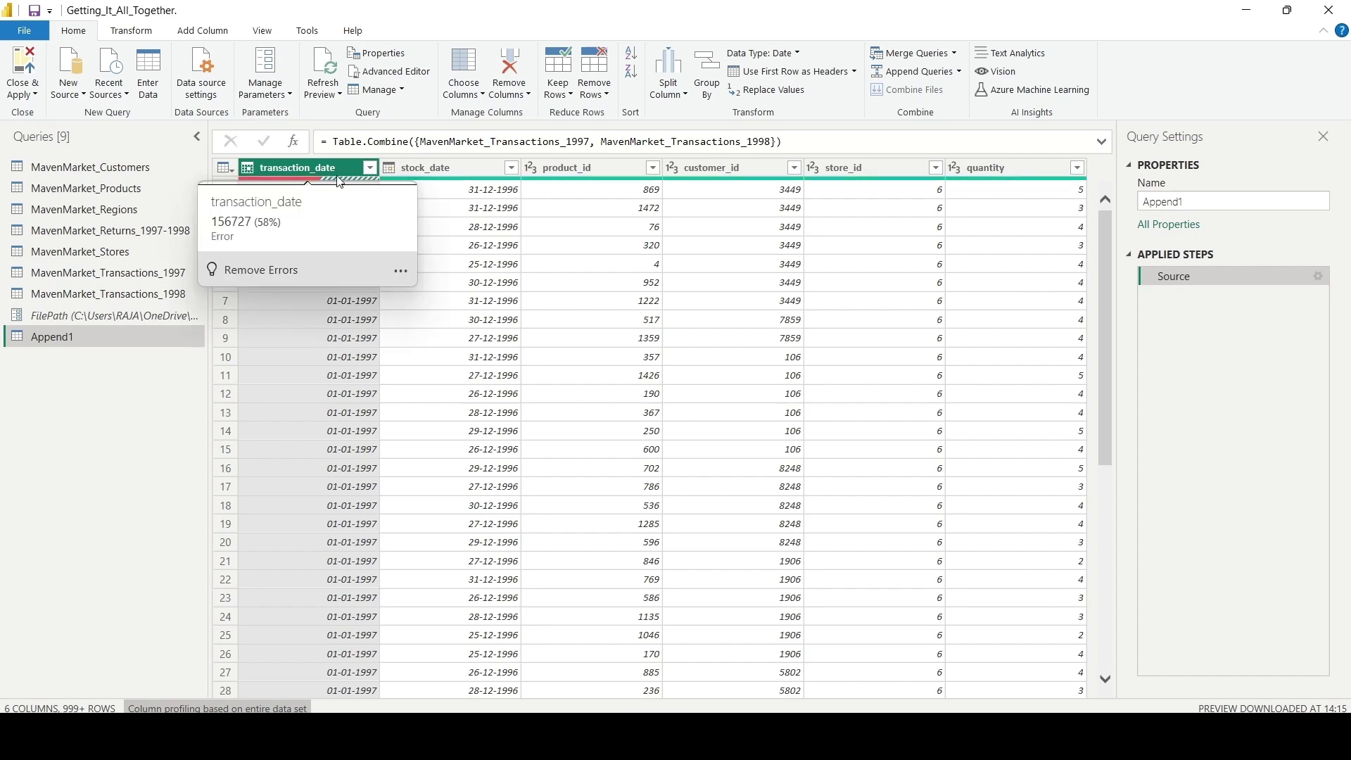
Step: Load the full list of transaction_date filter values in the appended query, then close it without filtering and recheck the column's quality
left_click(369, 167)
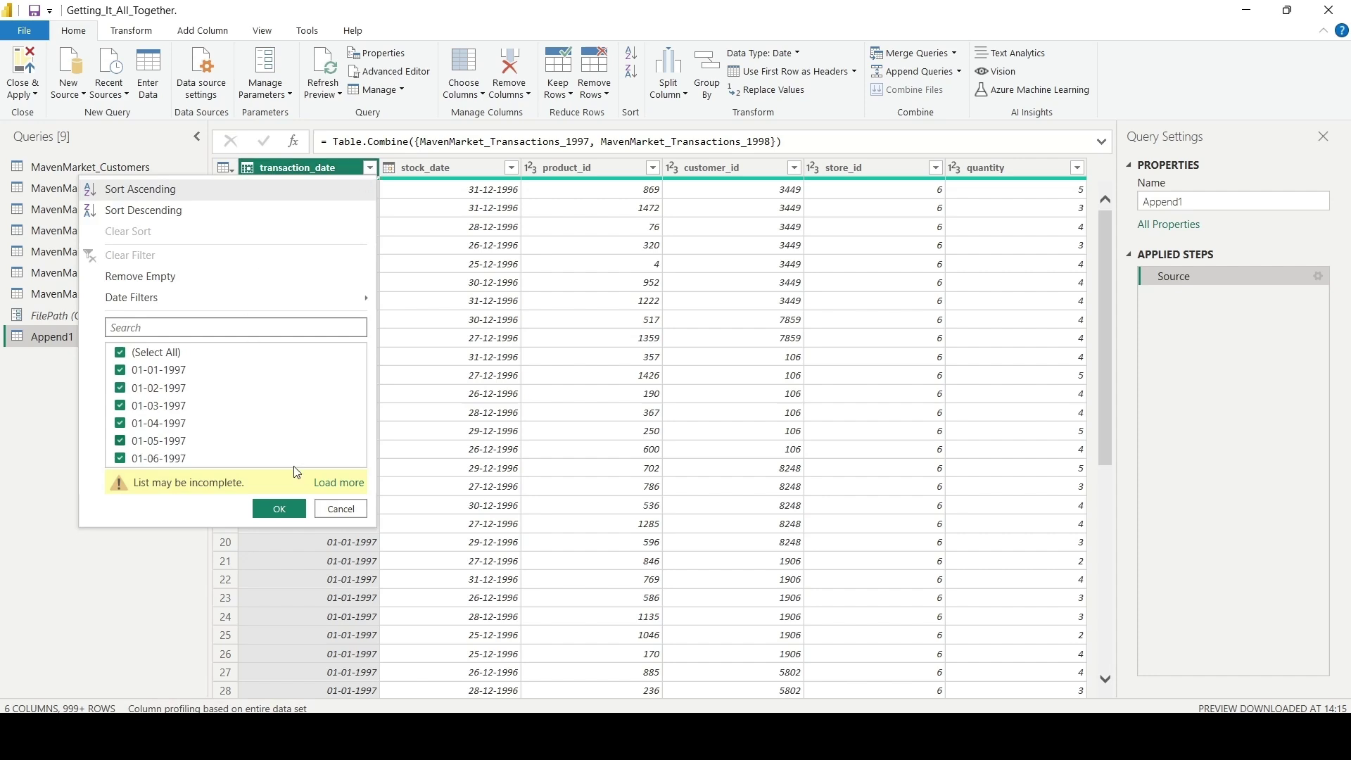
left_click(325, 490)
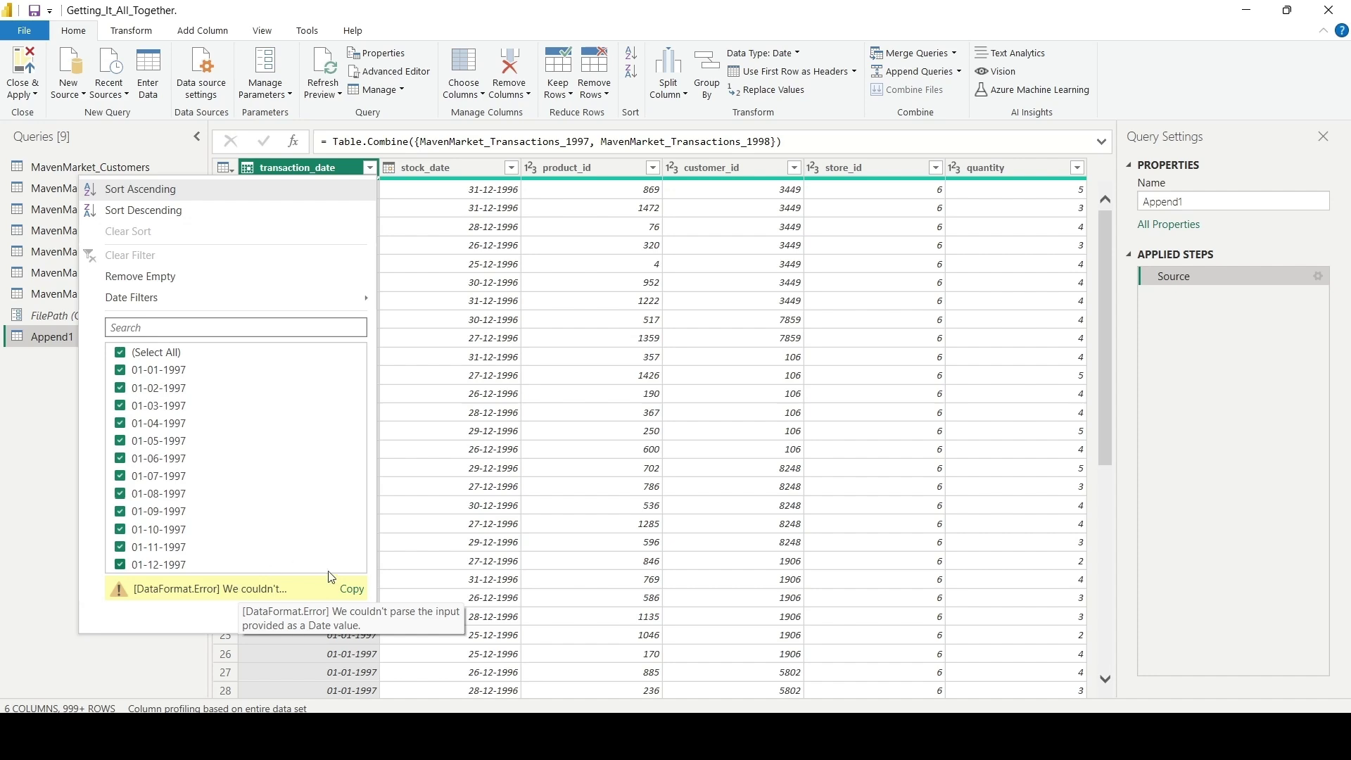
left_click(347, 617)
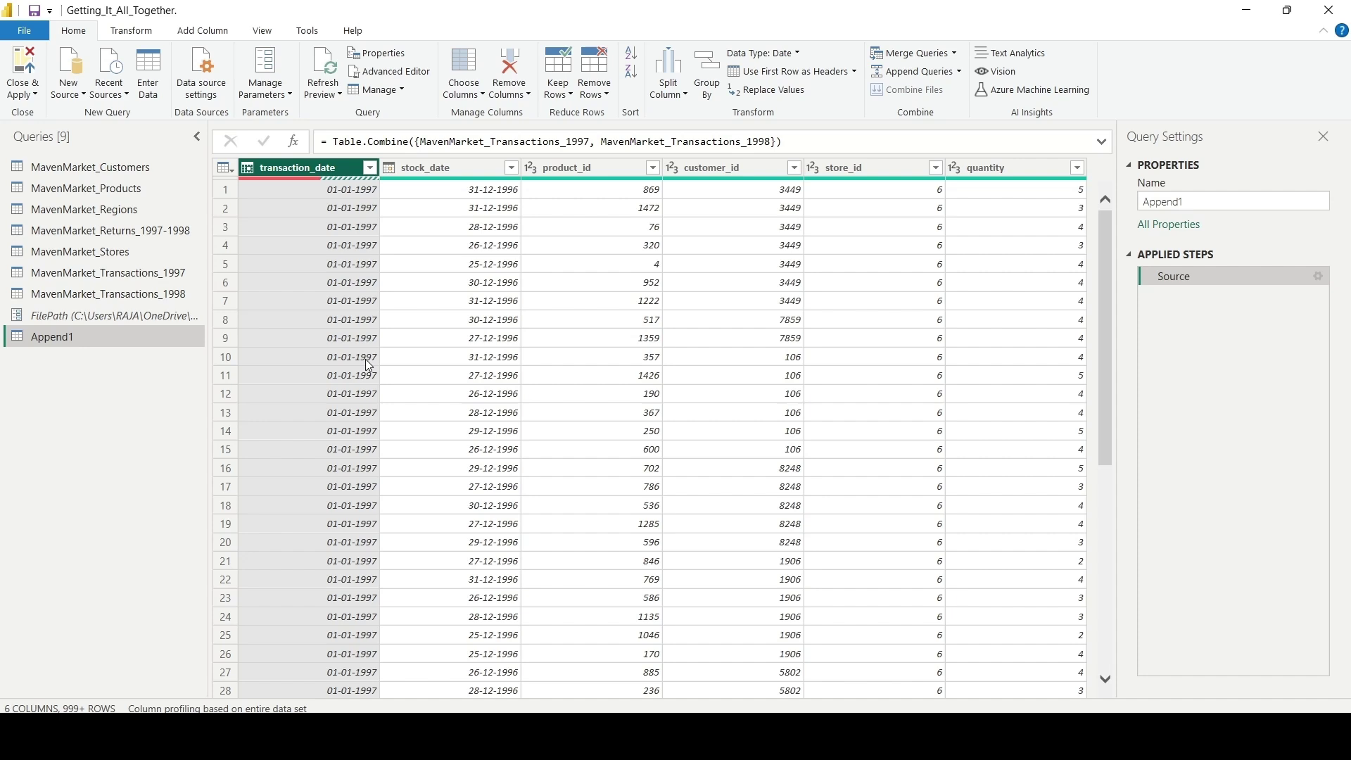
mouse_move(347, 183)
Step: Review the transaction_date values in MavenMarket_Transactions_1998 at the Promoted Headers and Changed Type steps
left_click(189, 295)
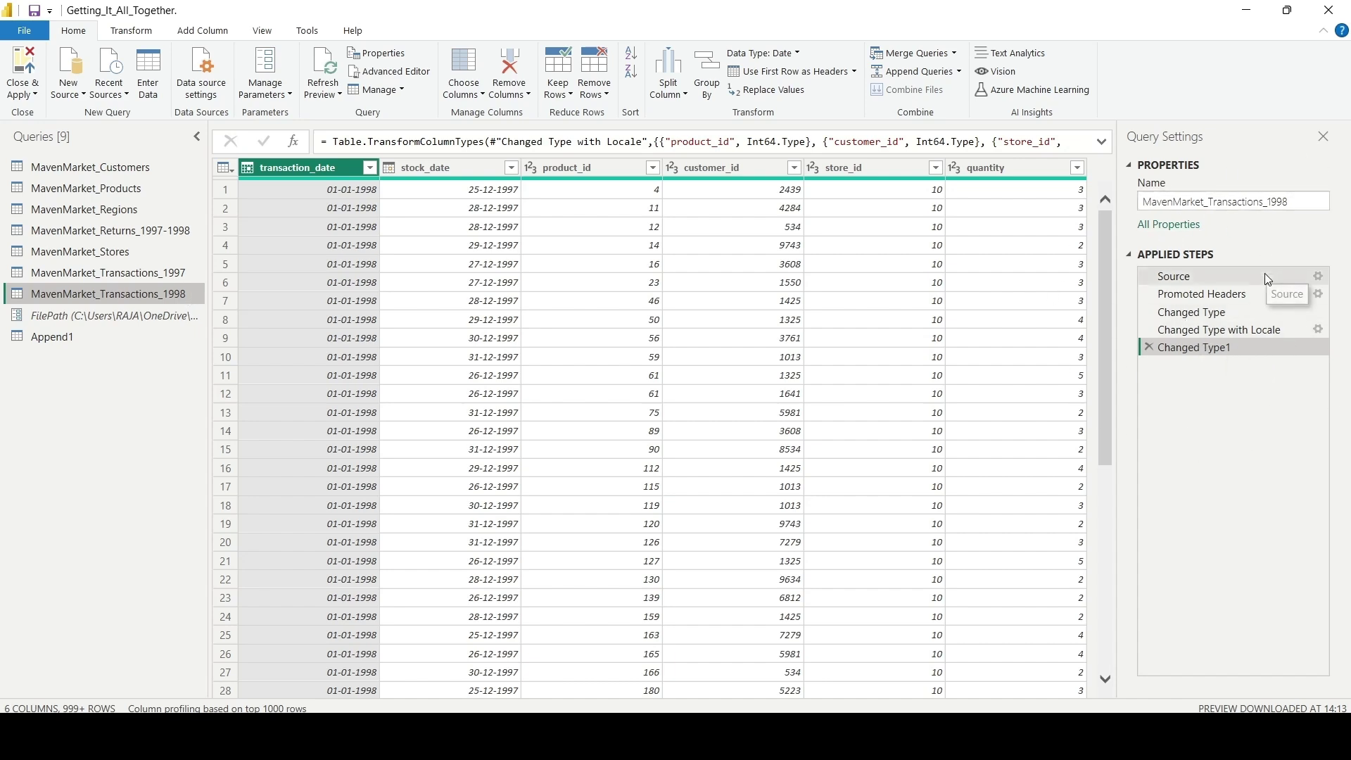
left_click(1256, 296)
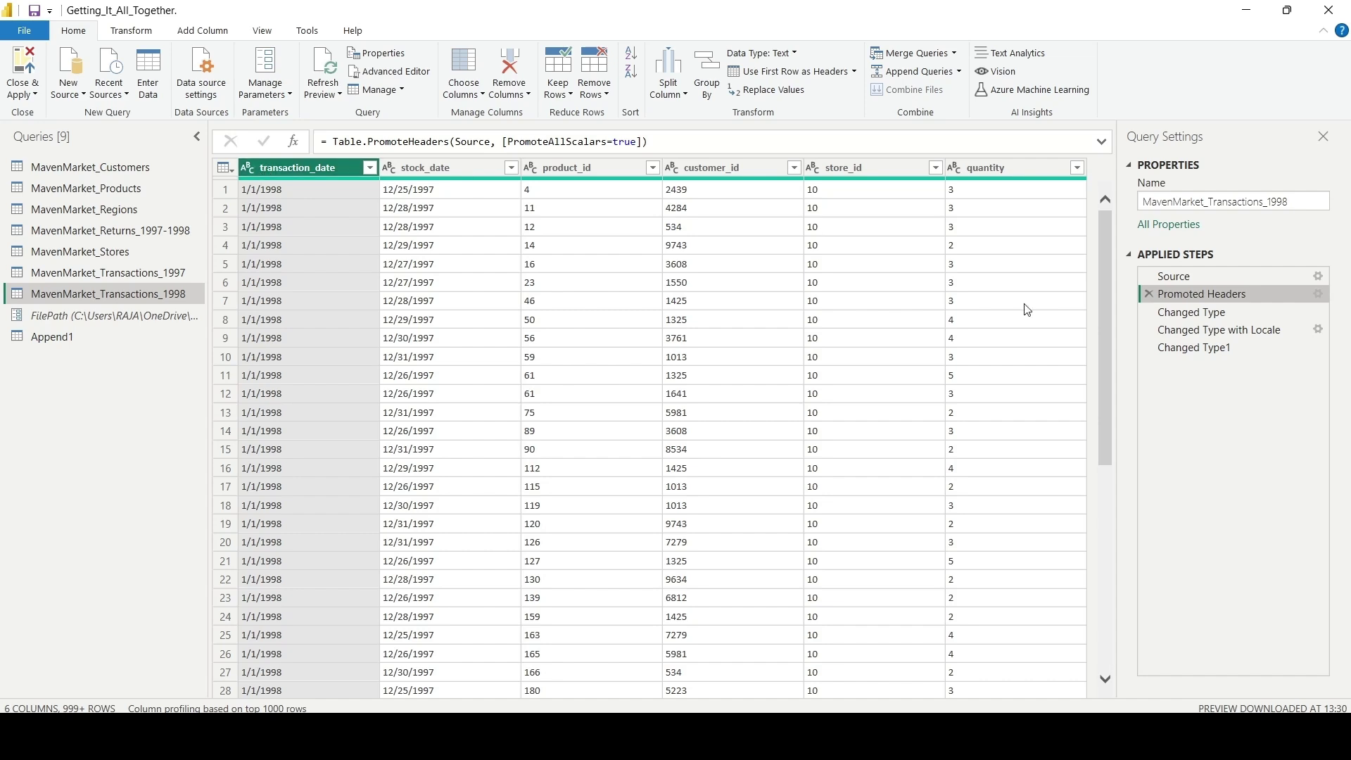
left_click(1276, 310)
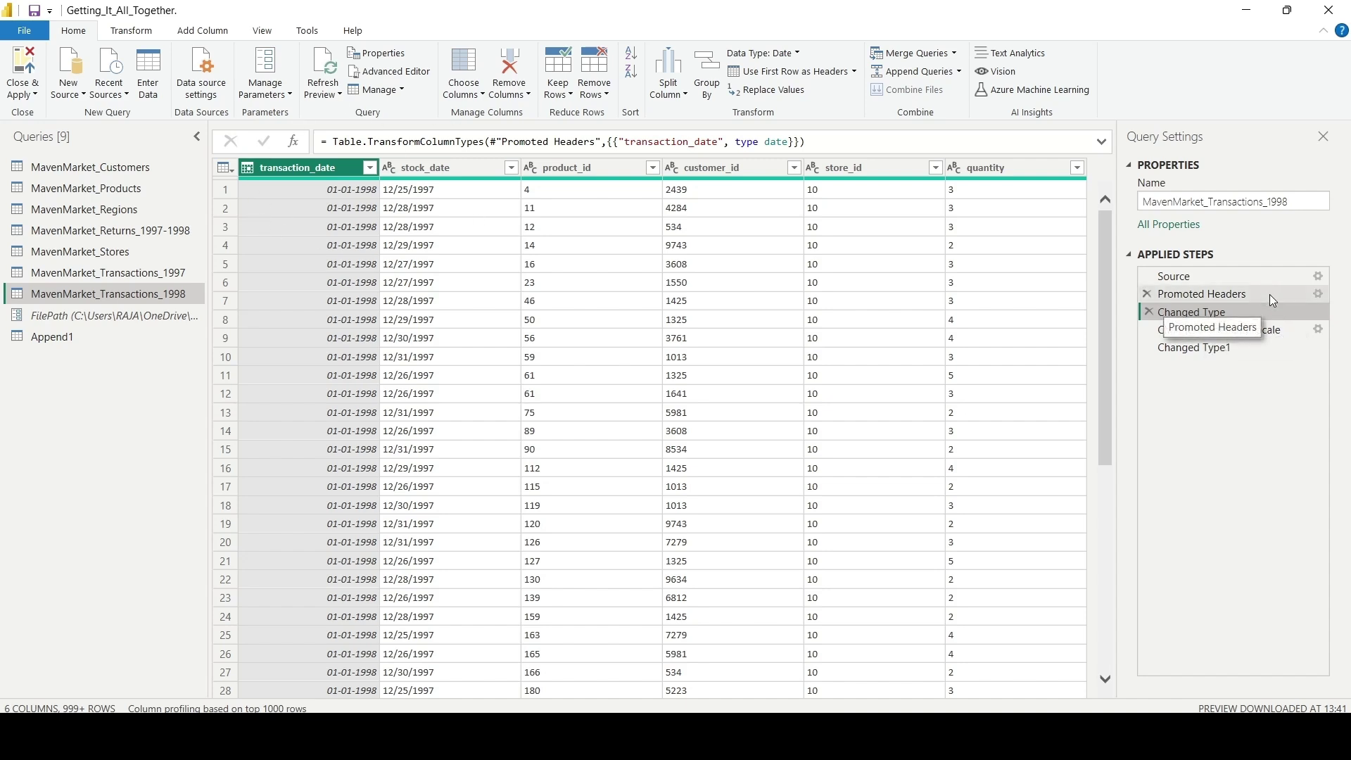
Step: Insert a locale-based type change after Promoted Headers in MavenMarket_Transactions_1998, converting transaction_date to Date with the English (United States) locale
left_click(1248, 294)
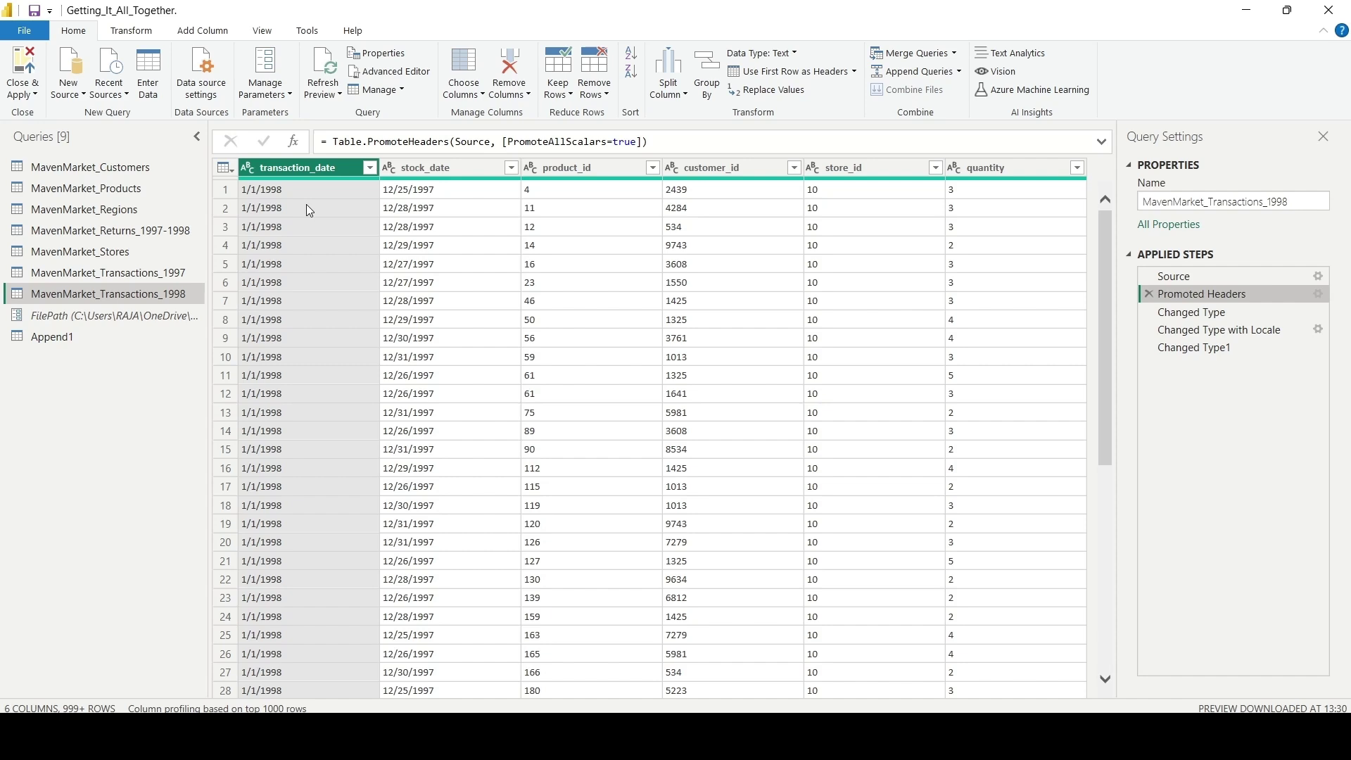
left_click(252, 171)
left_click(331, 425)
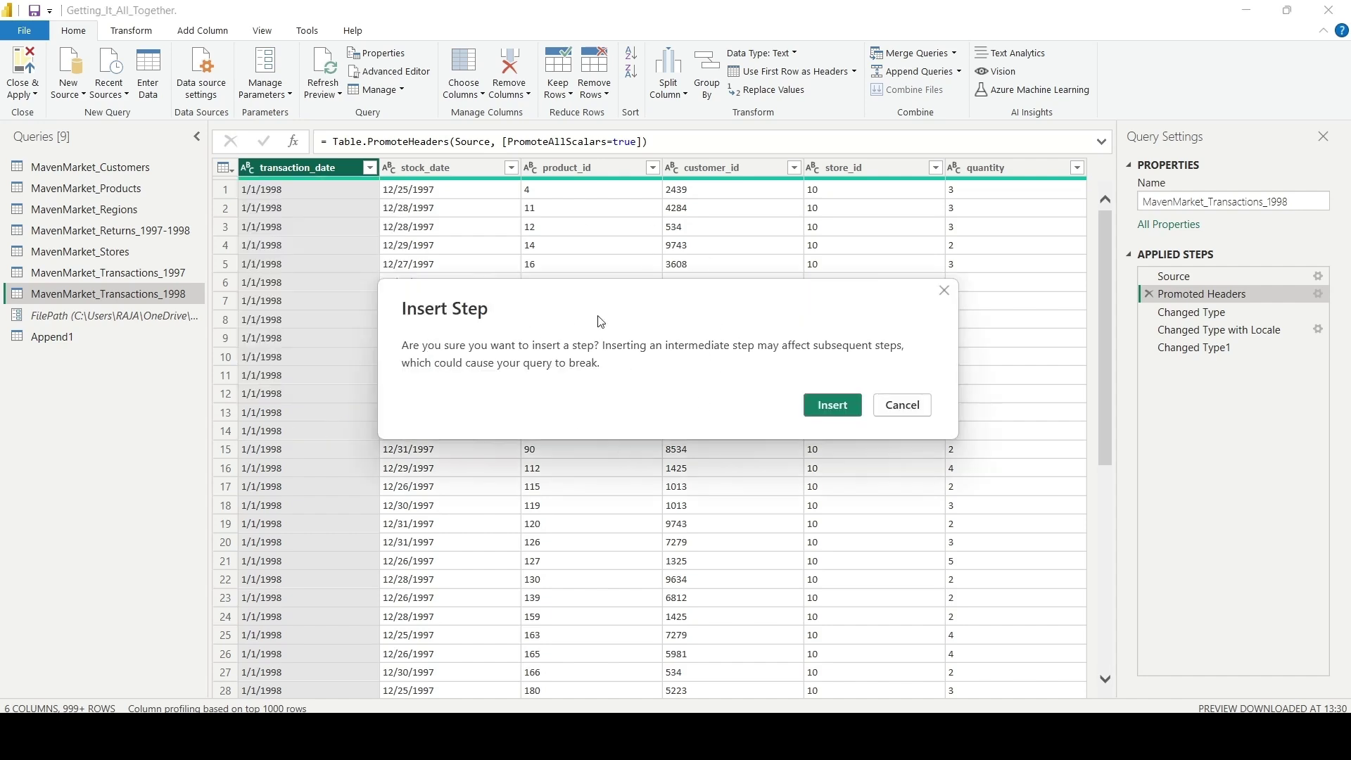
left_click(833, 405)
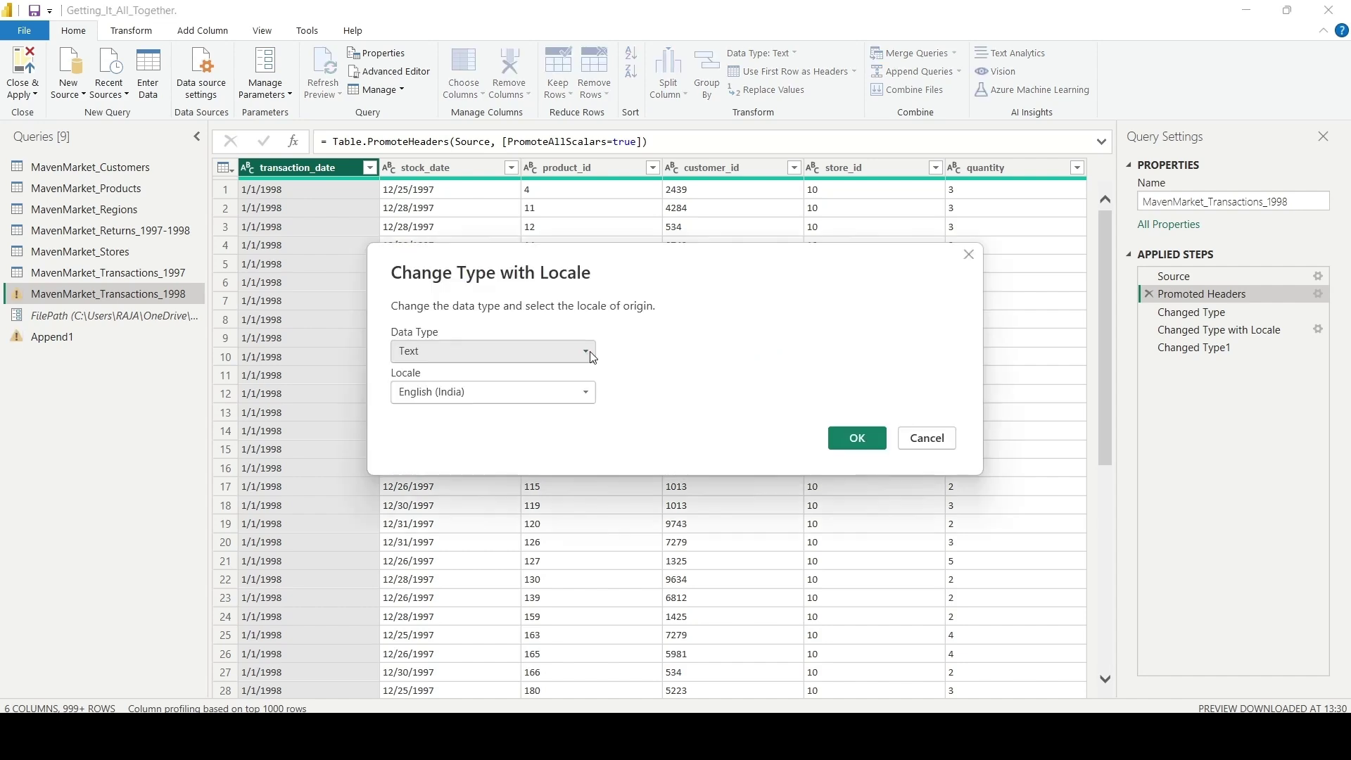
left_click(555, 350)
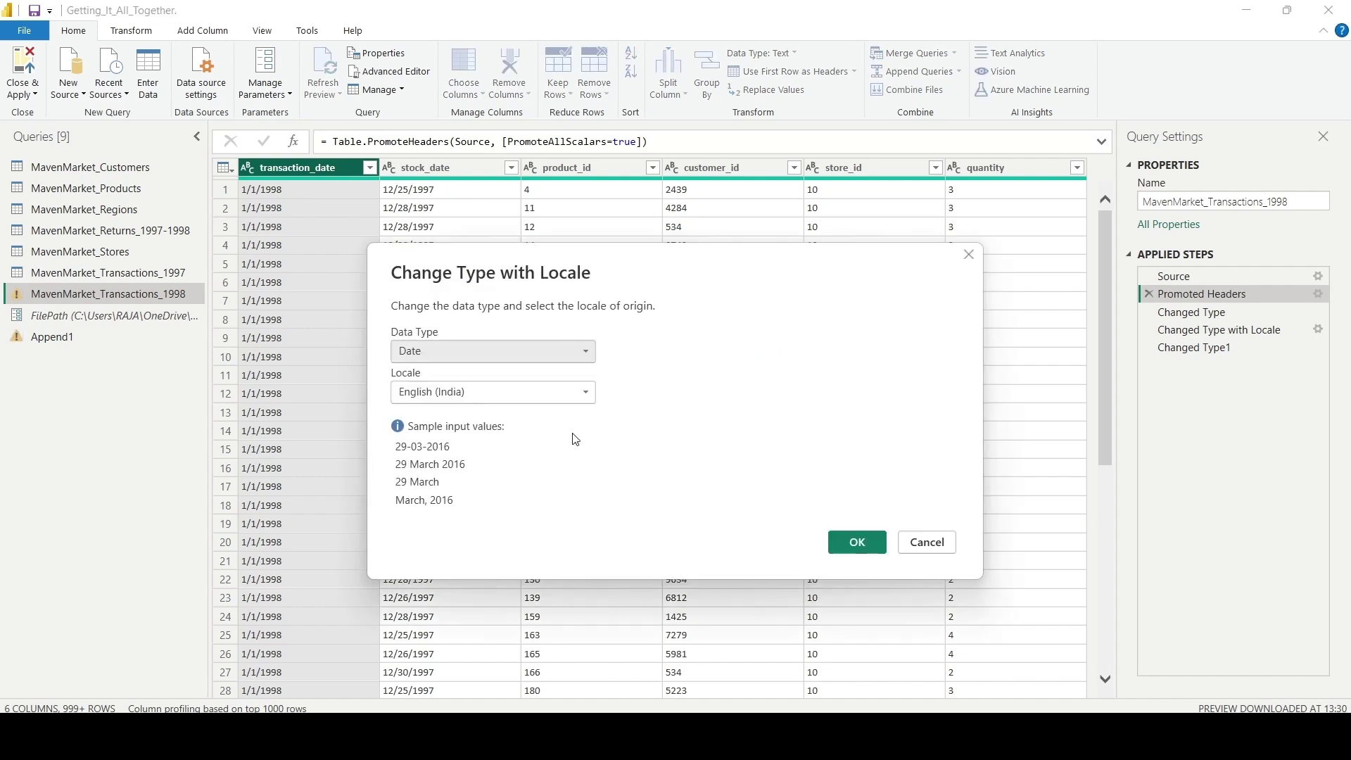
left_click(582, 392)
scroll(622, 342, "down", 5)
scroll(621, 341, "down", 15)
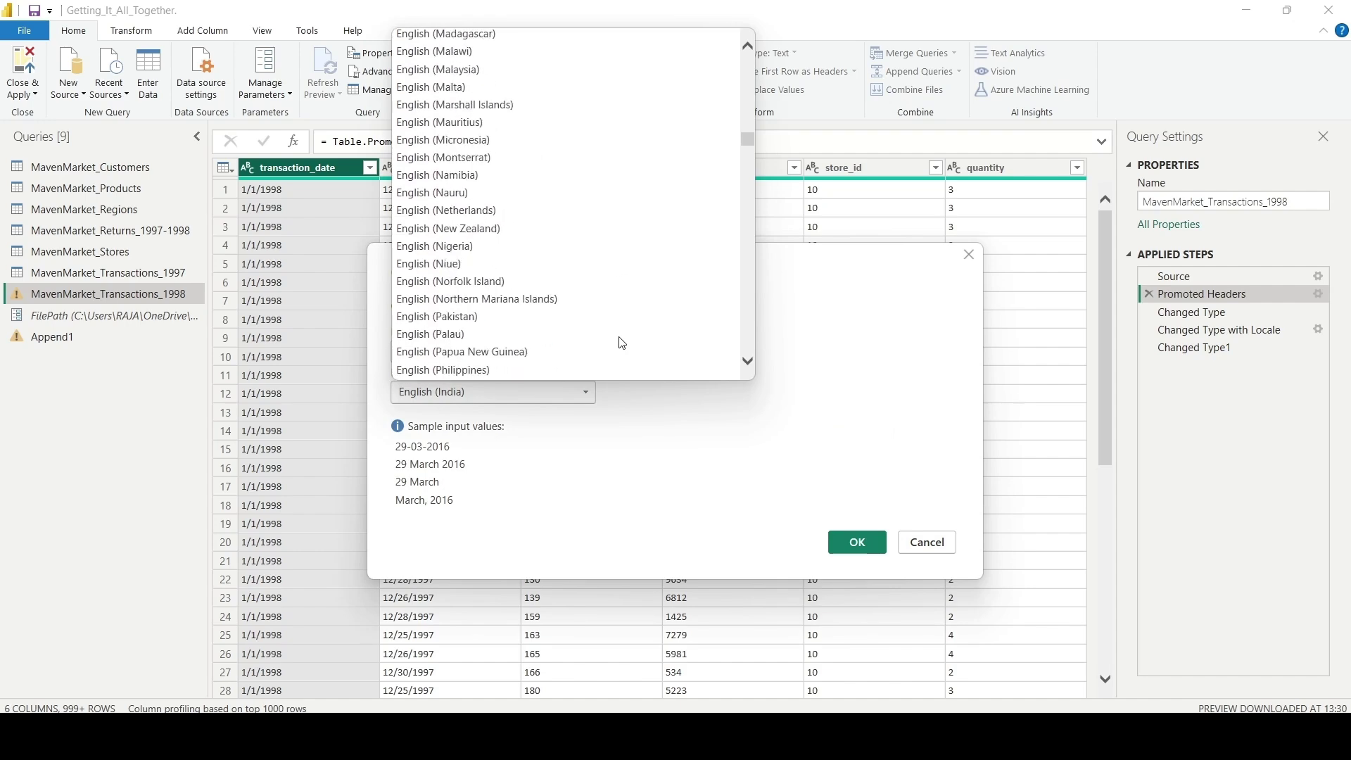
left_click(661, 242)
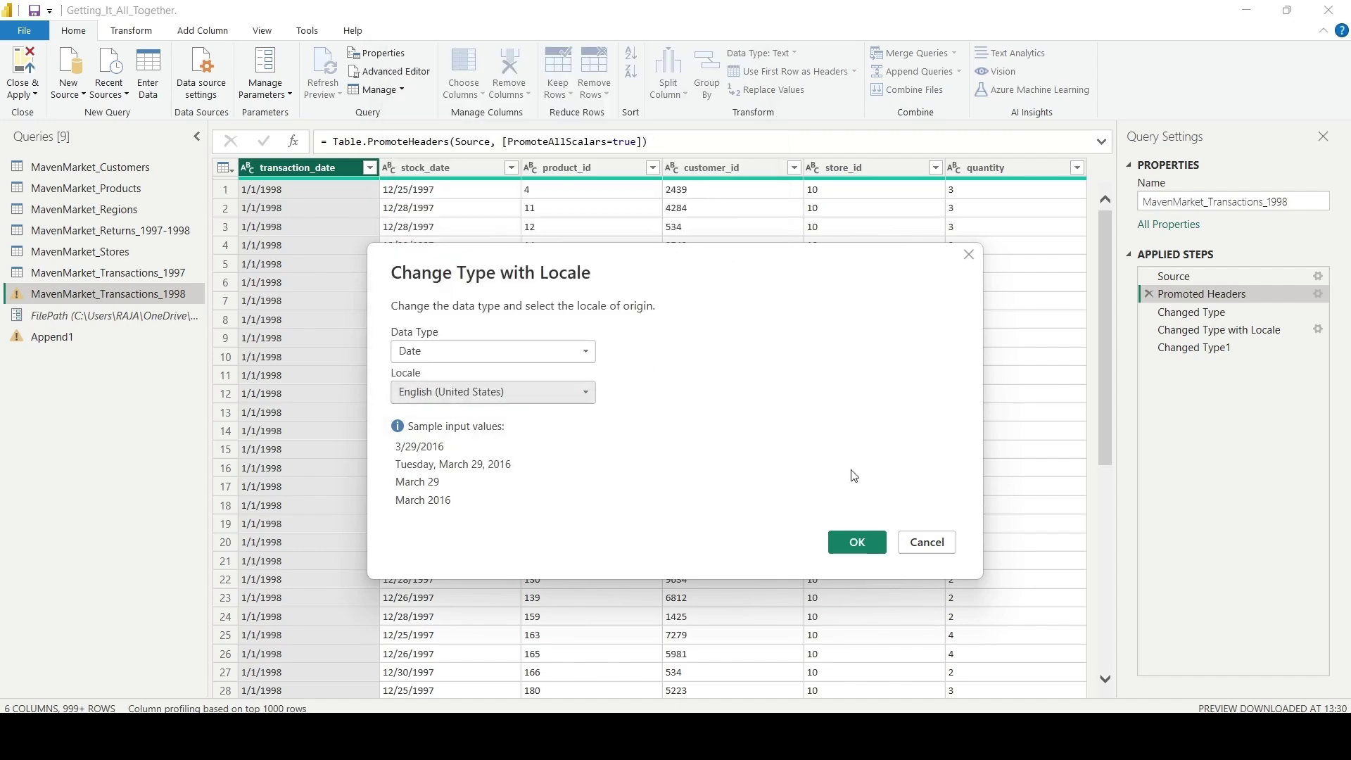
left_click(855, 542)
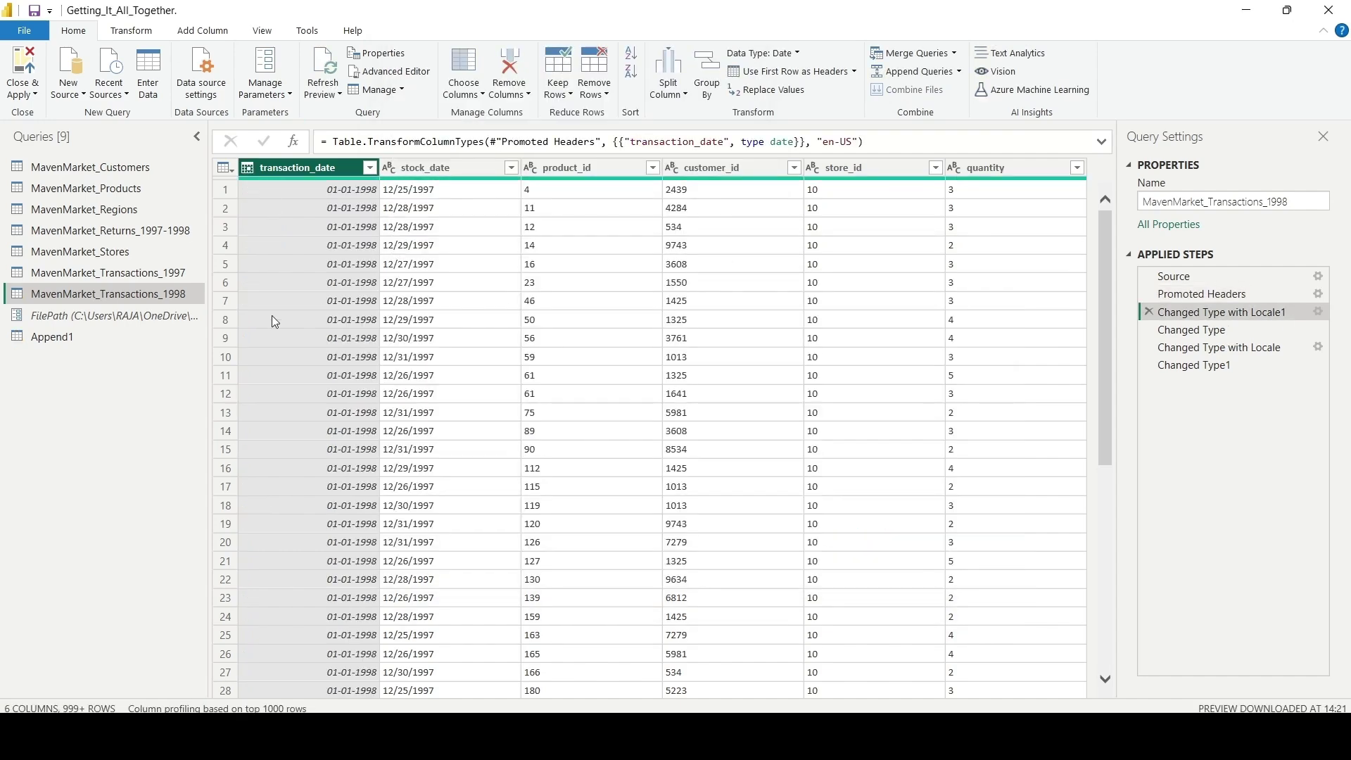
Step: In MavenMarket_Transactions_1997, insert a type change after Promoted Headers that converts transaction_date to Date using the English (United States) locale
left_click(106, 272)
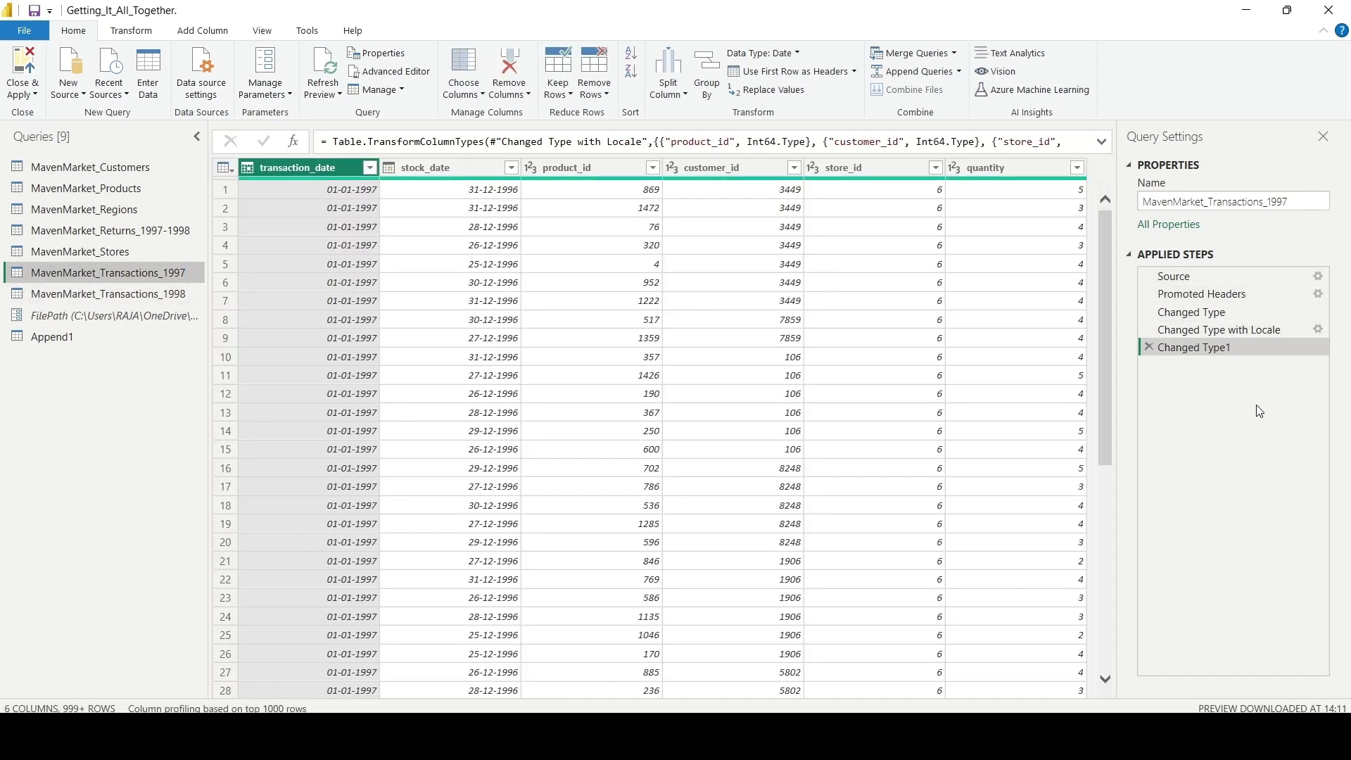
left_click(1260, 292)
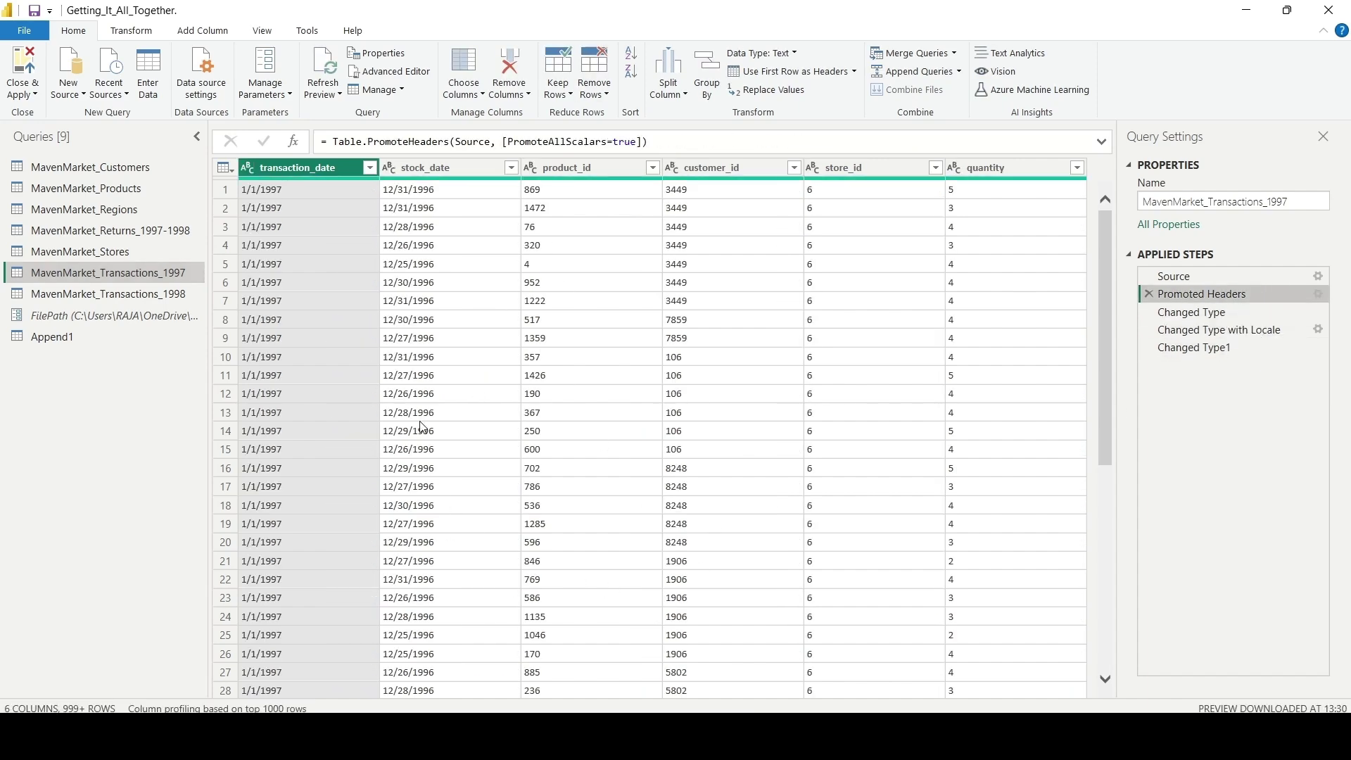
left_click(255, 168)
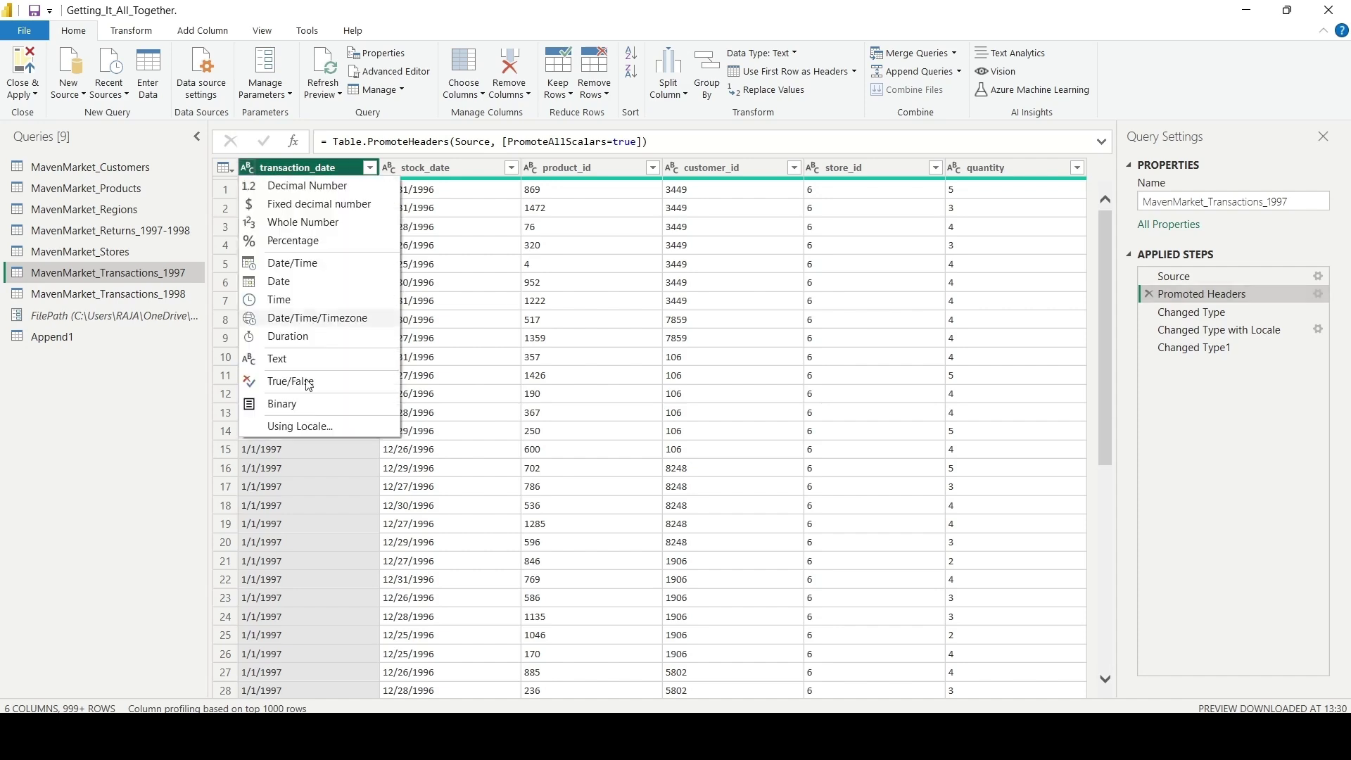
left_click(340, 428)
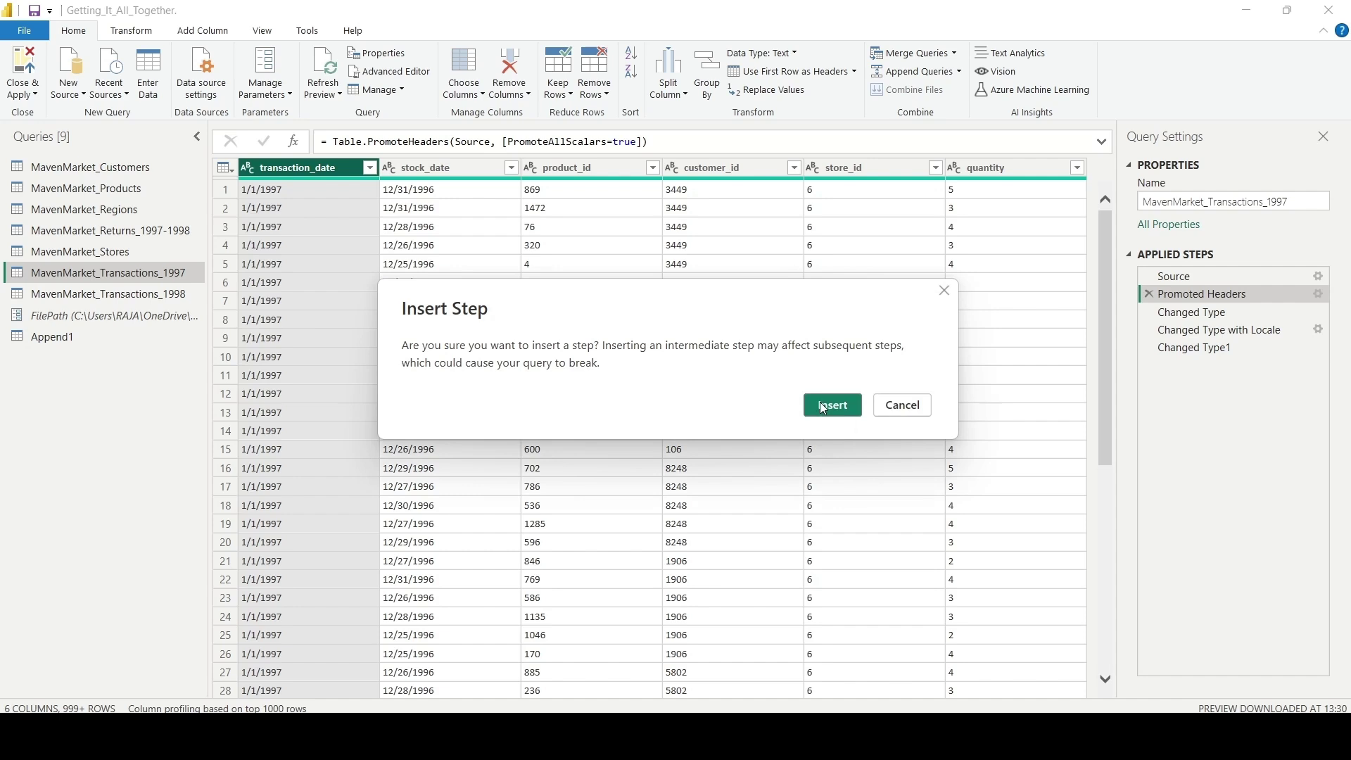
left_click(824, 407)
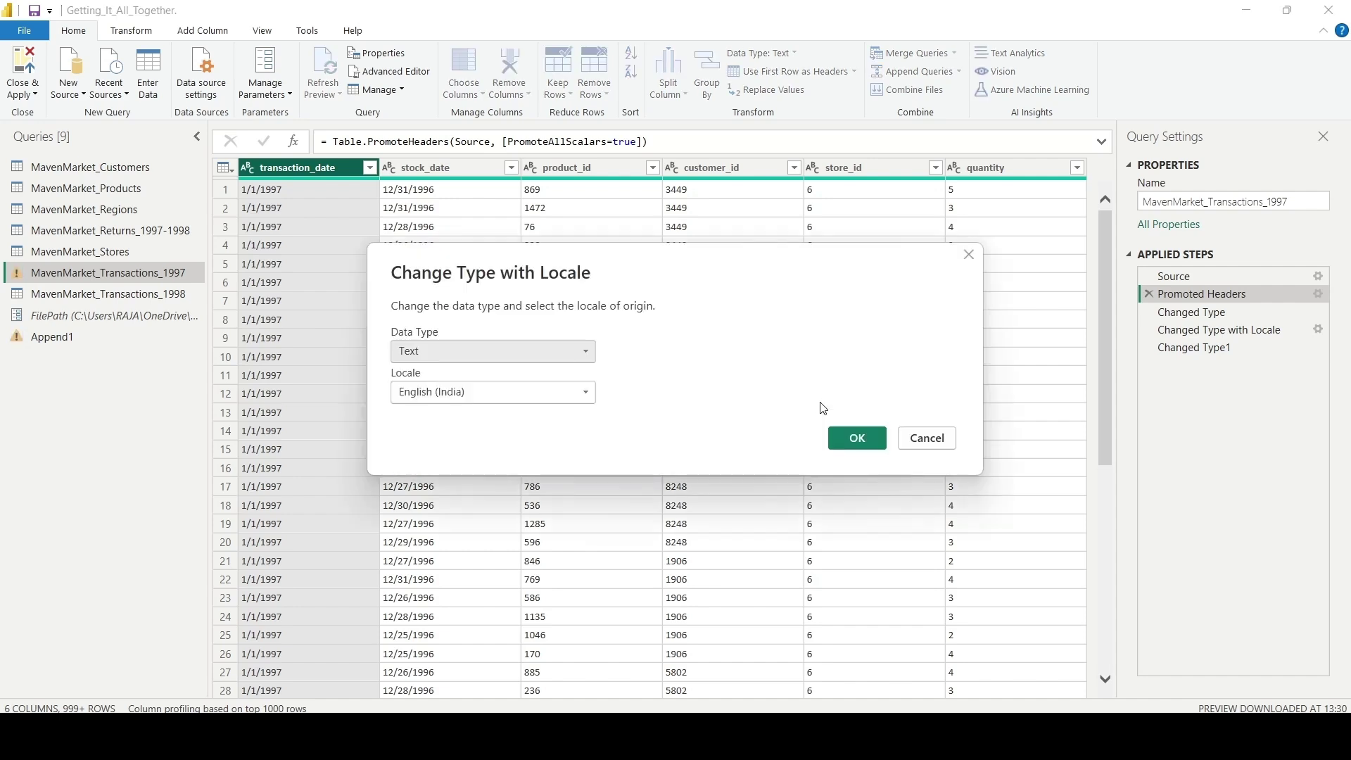
left_click(582, 351)
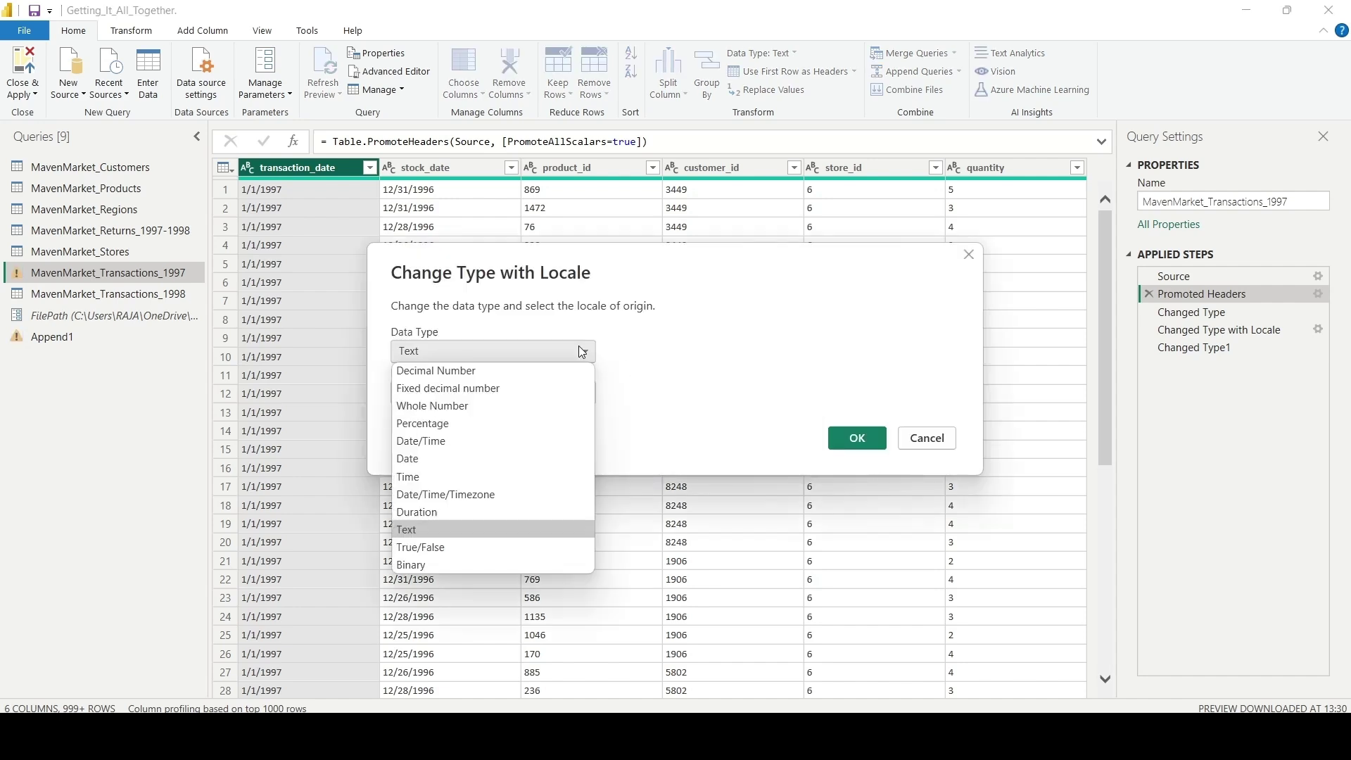
left_click(550, 454)
left_click(583, 392)
scroll(665, 335, "down", 10)
left_click(665, 335)
left_click(864, 542)
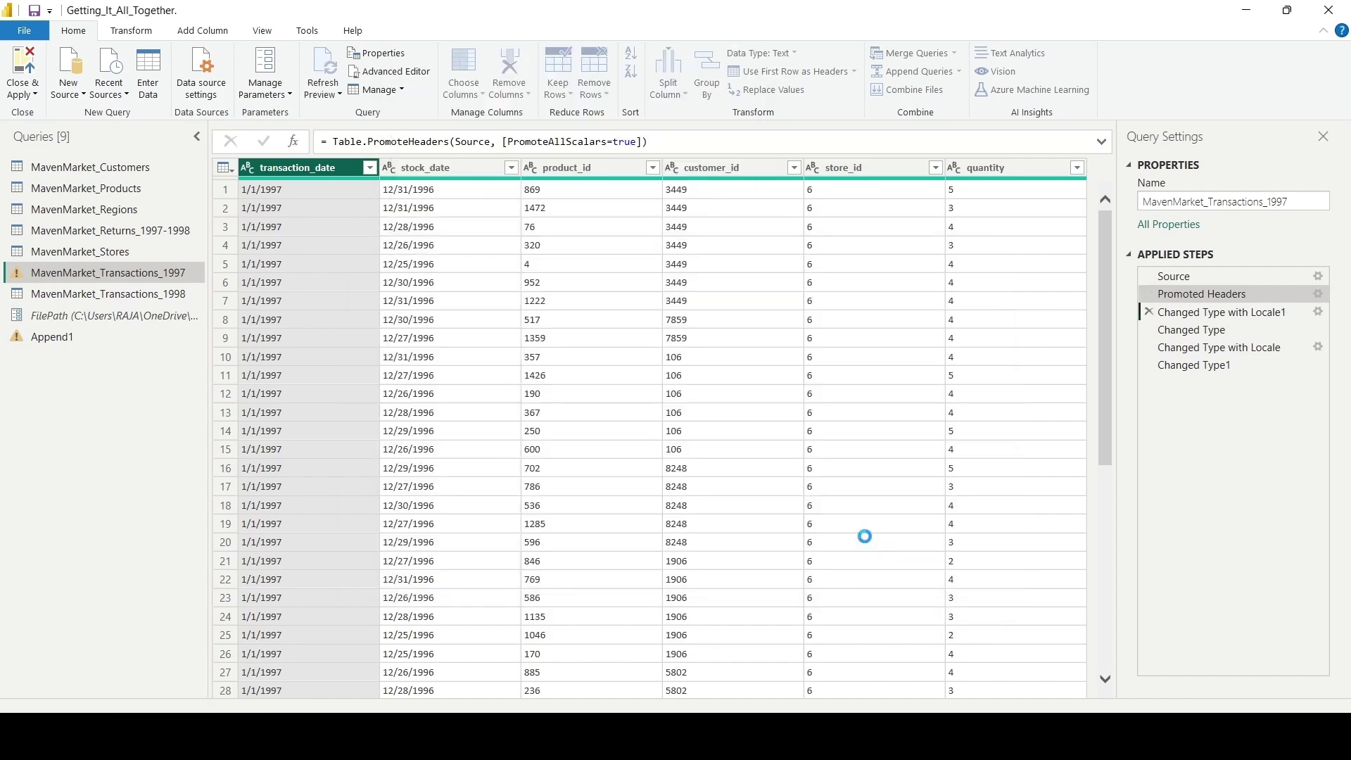
Step: Recheck the quality of transaction_date in the appended query with column profiling based on the entire data set
left_click(139, 336)
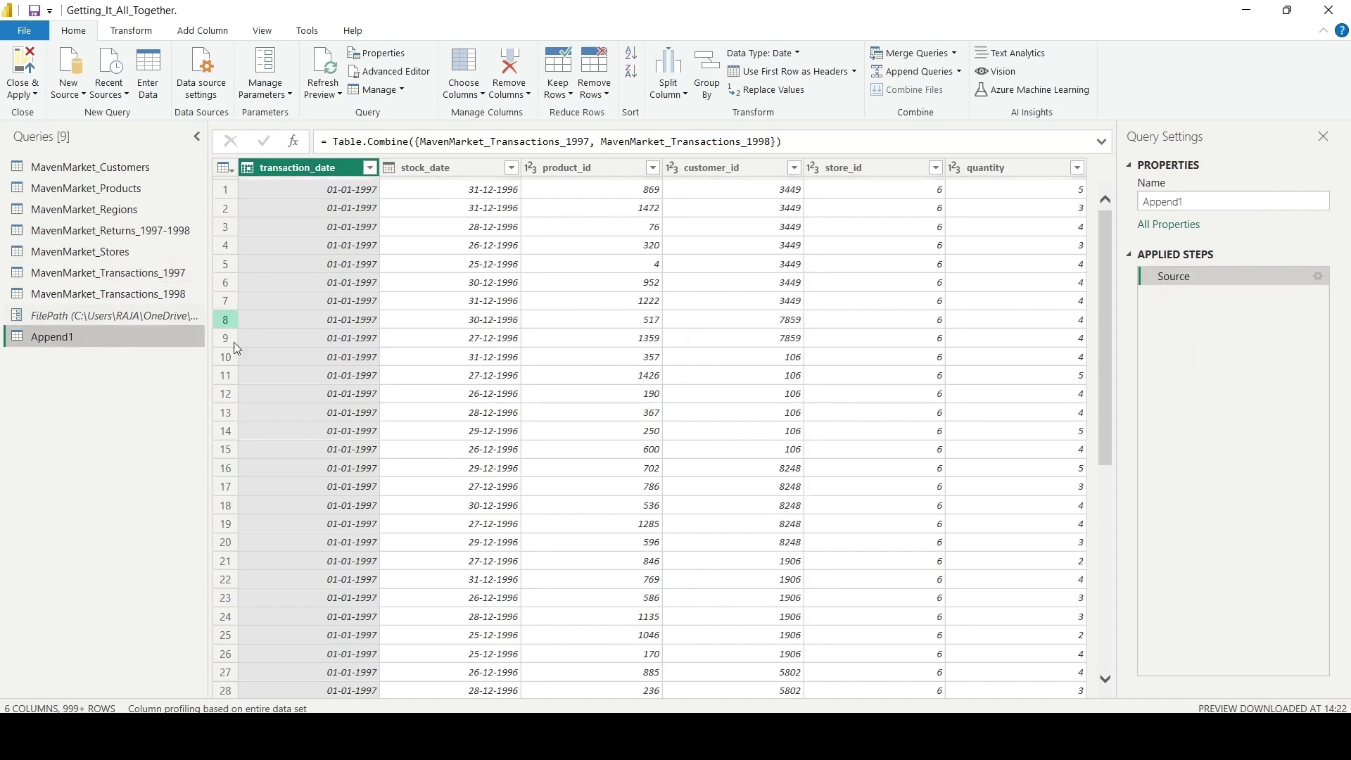
left_click(274, 708)
left_click(275, 706)
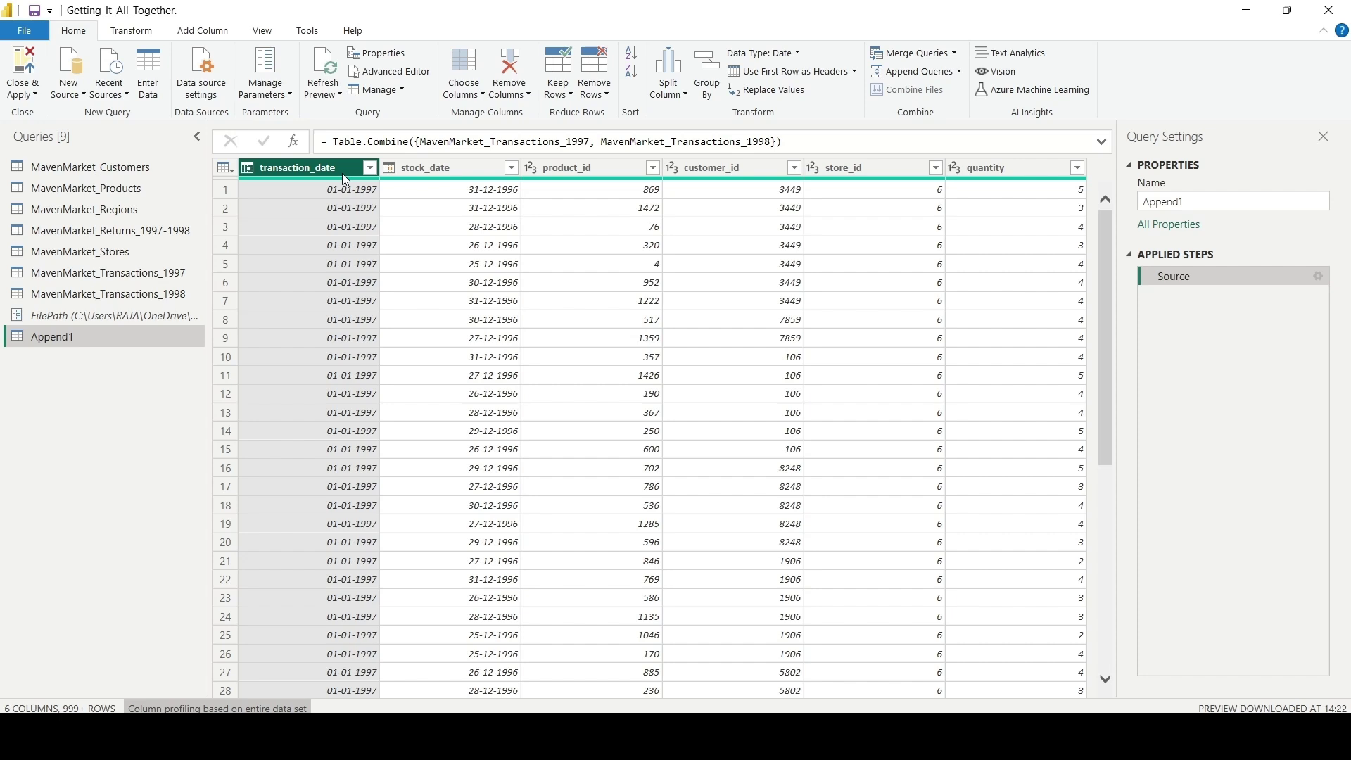
Step: Rename the appended query as Transactions_Data
left_click(74, 341)
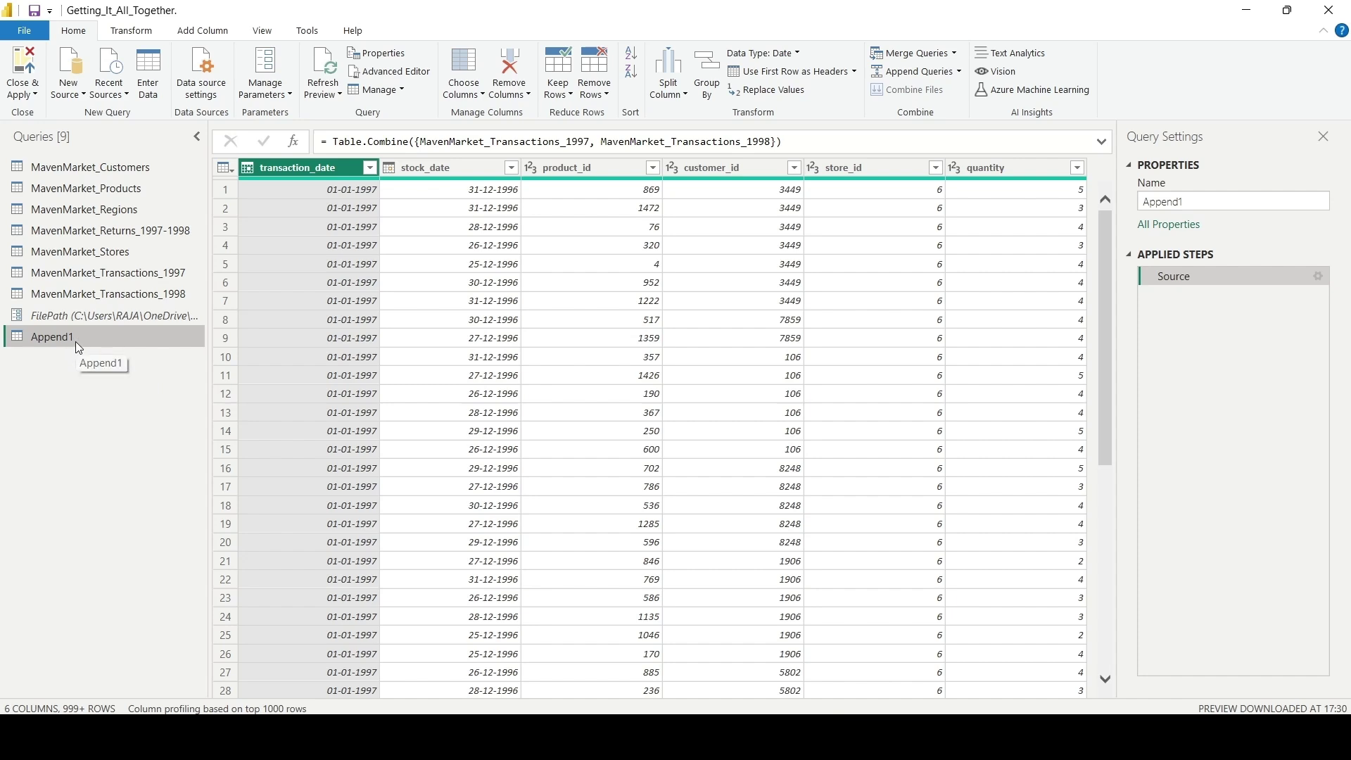
double_click(75, 340)
type("Transaction")
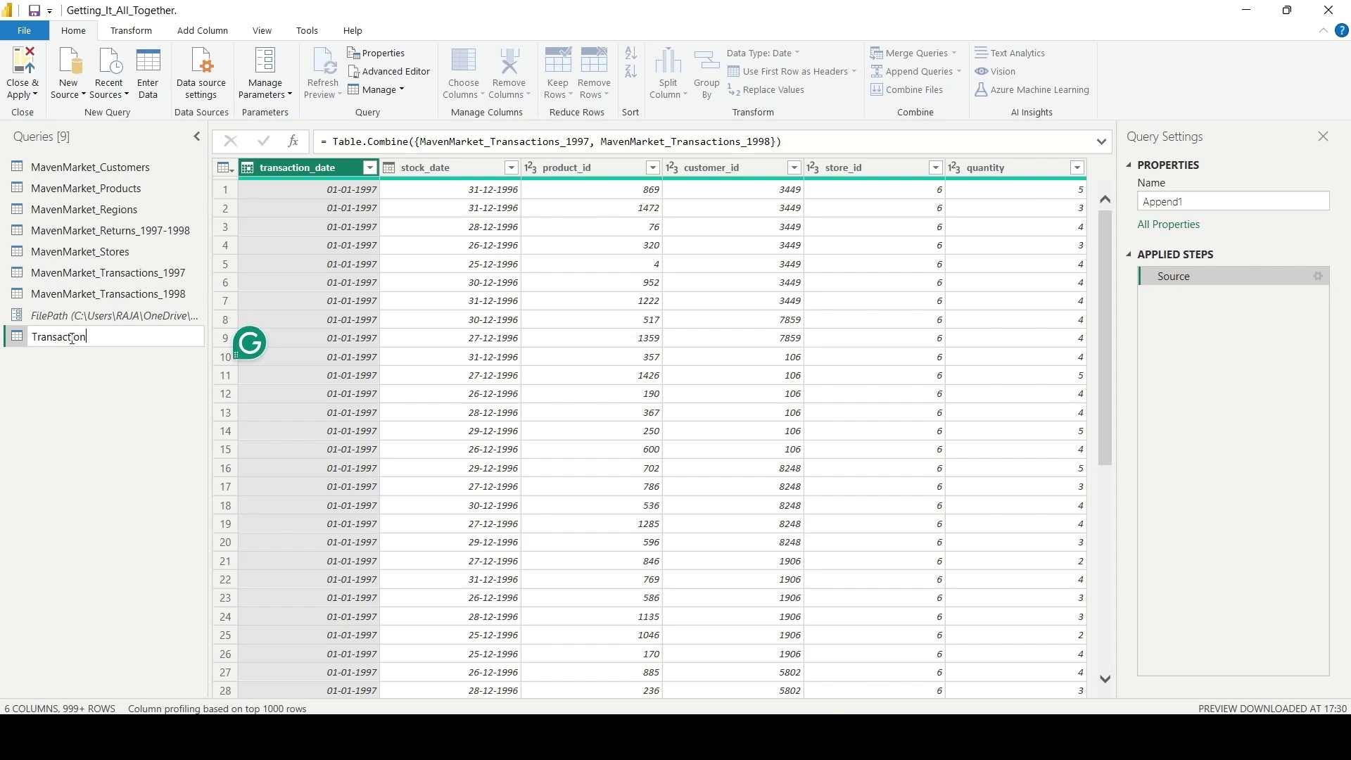
type("s_Data")
key("Return")
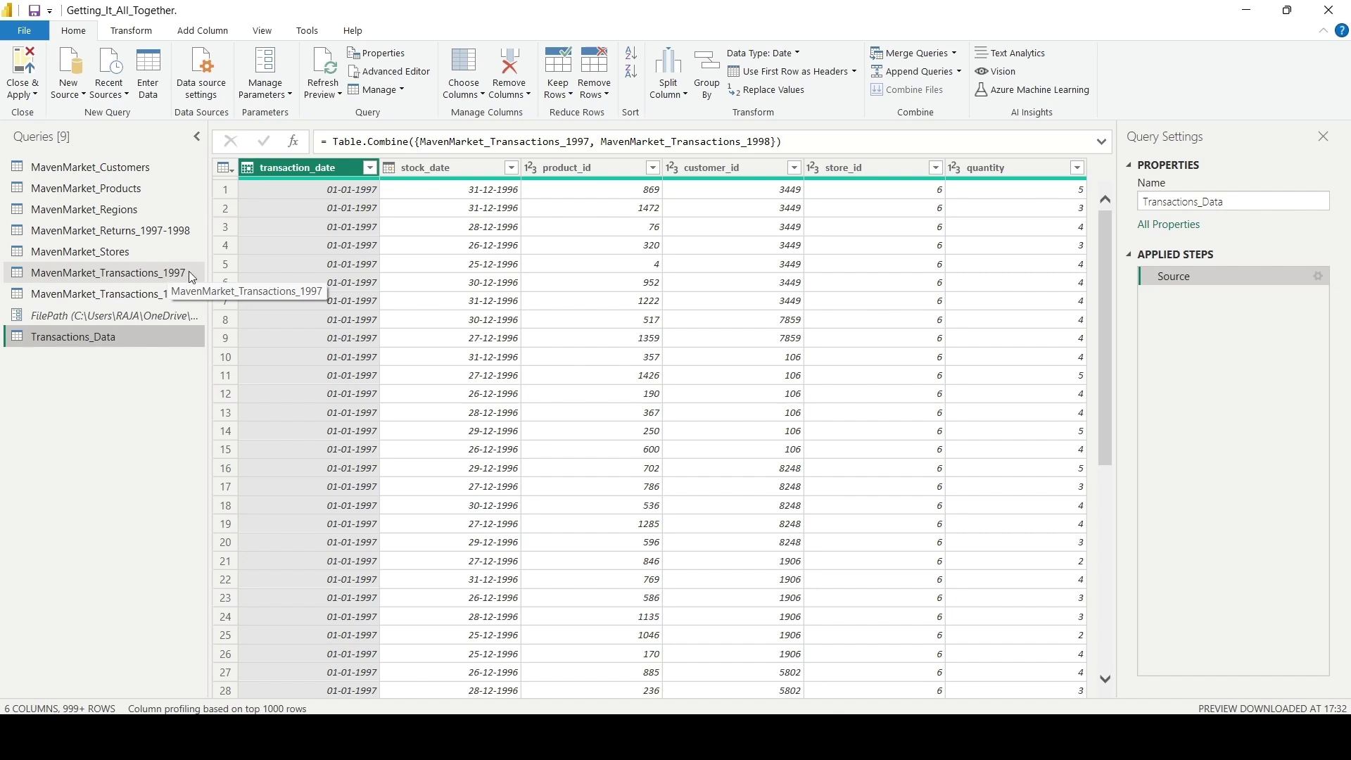
Step: Disable loading of the MavenMarket_Transactions_1997 query into the report and accept the possible data loss
left_click(188, 273)
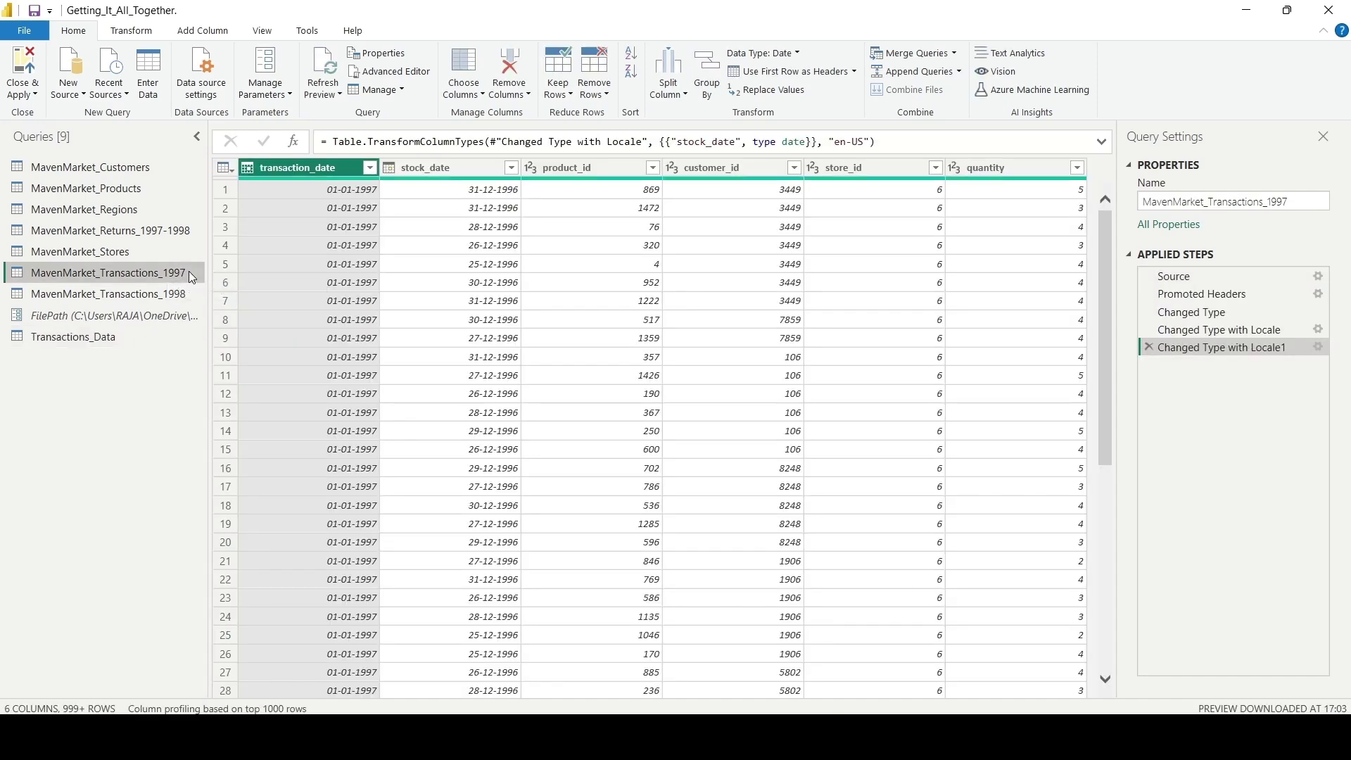
right_click(190, 275)
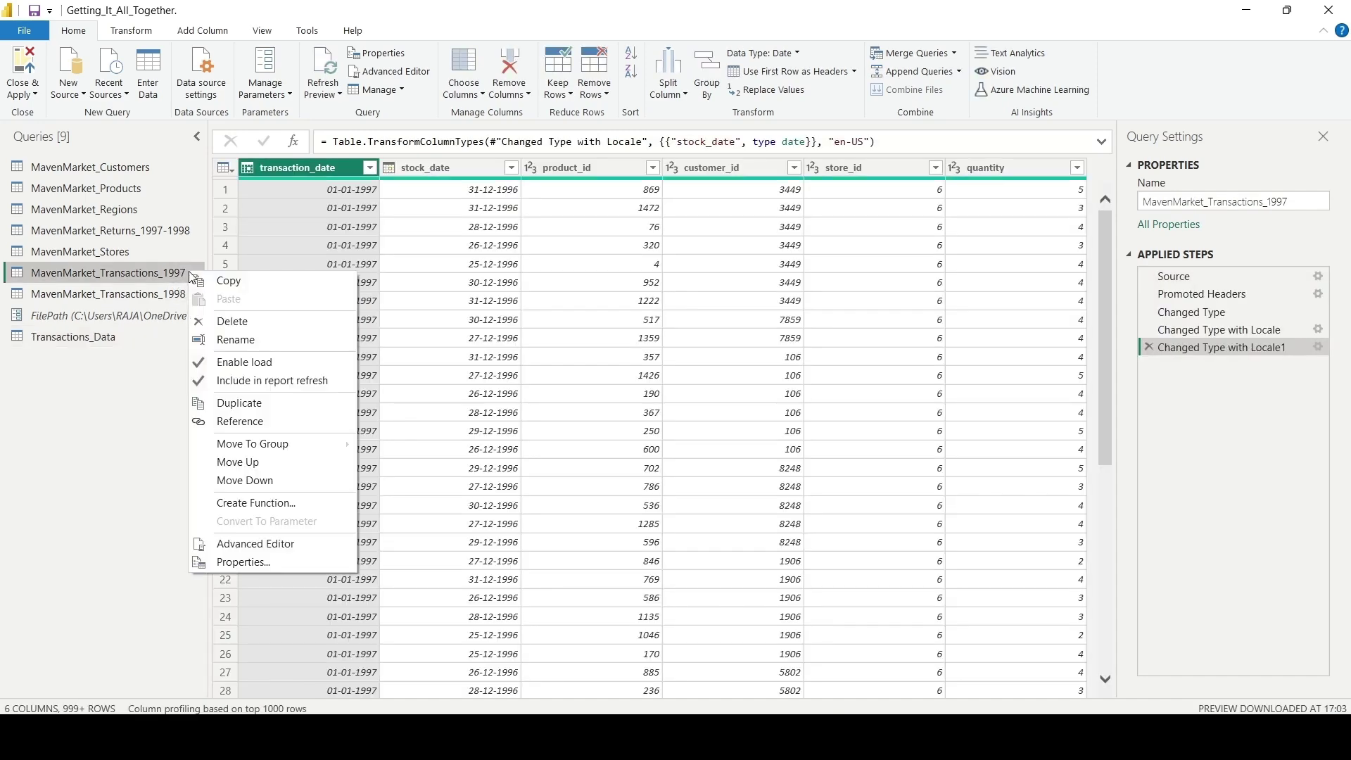
left_click(271, 365)
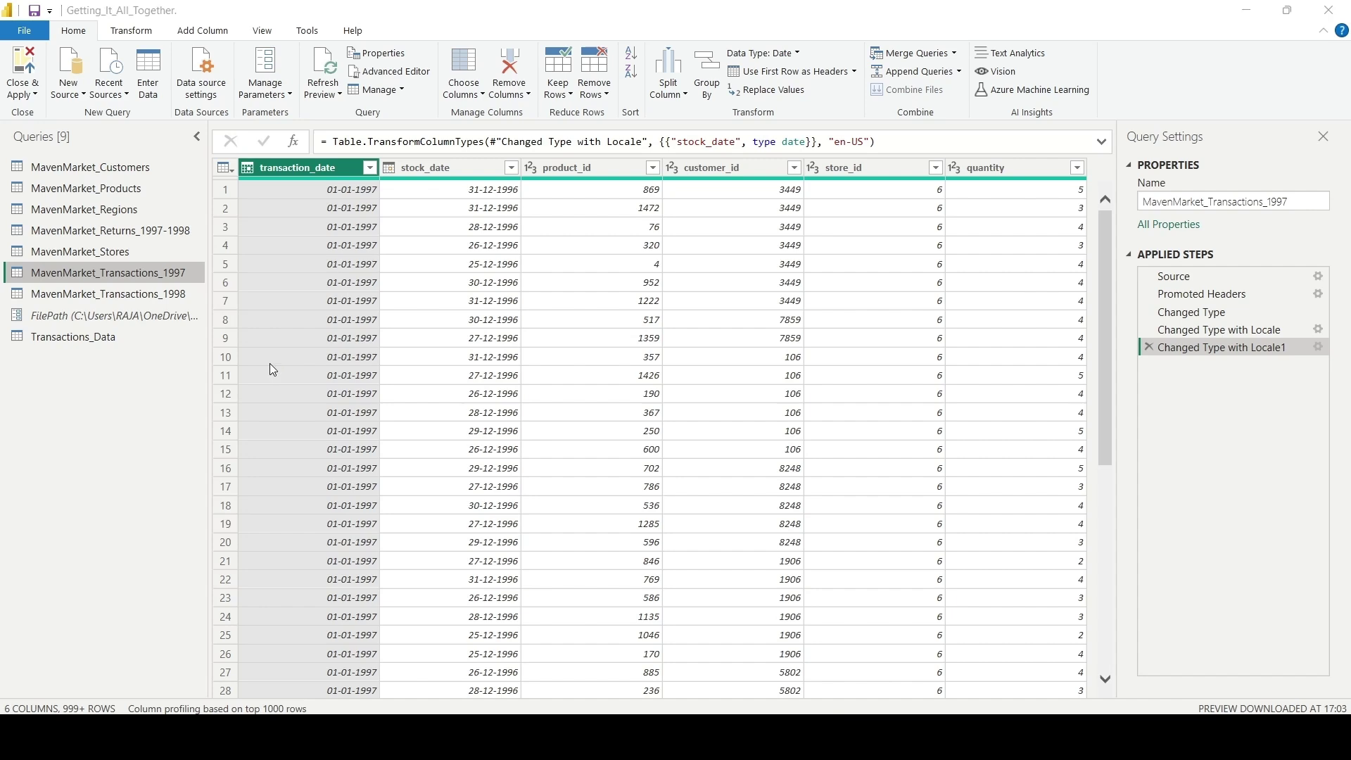
left_click(841, 407)
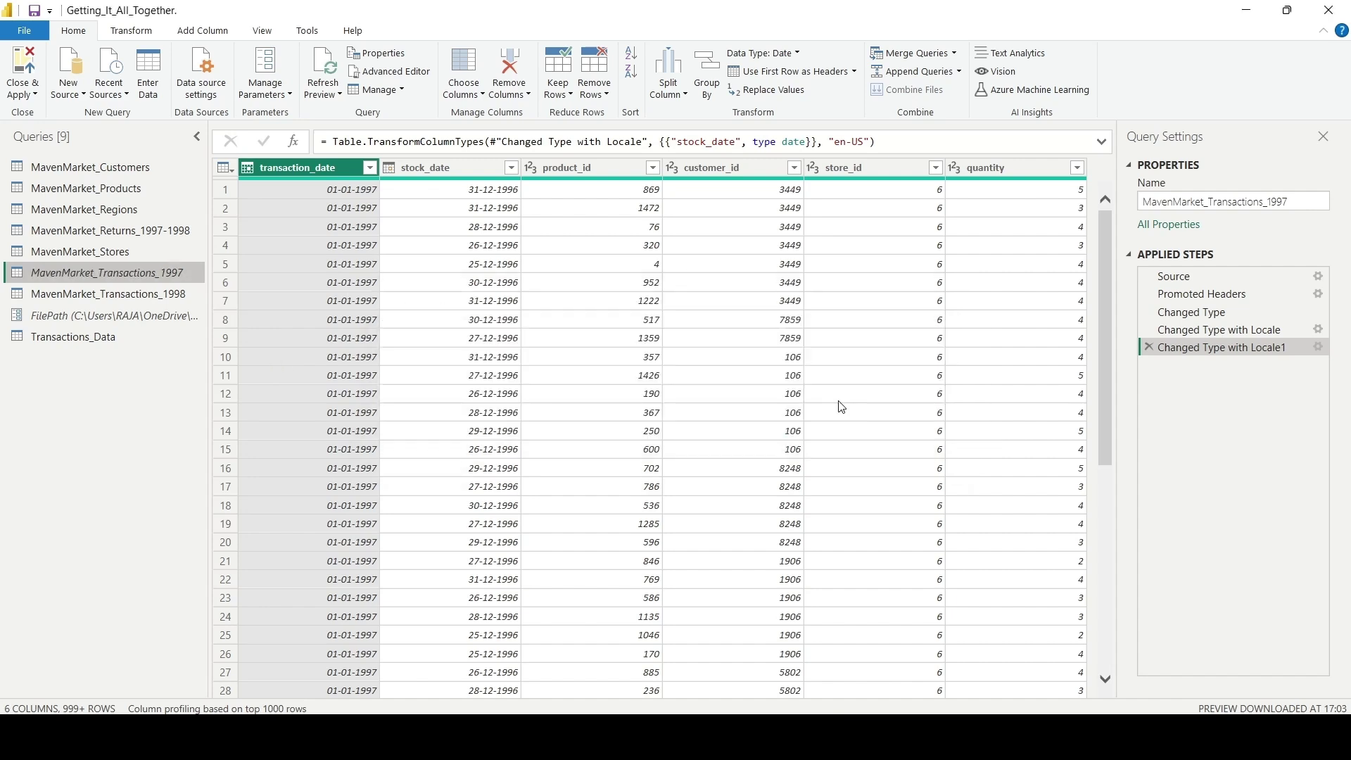
Step: Disable loading of the MavenMarket_Transactions_1998 query into the report and accept the possible data loss
left_click(192, 293)
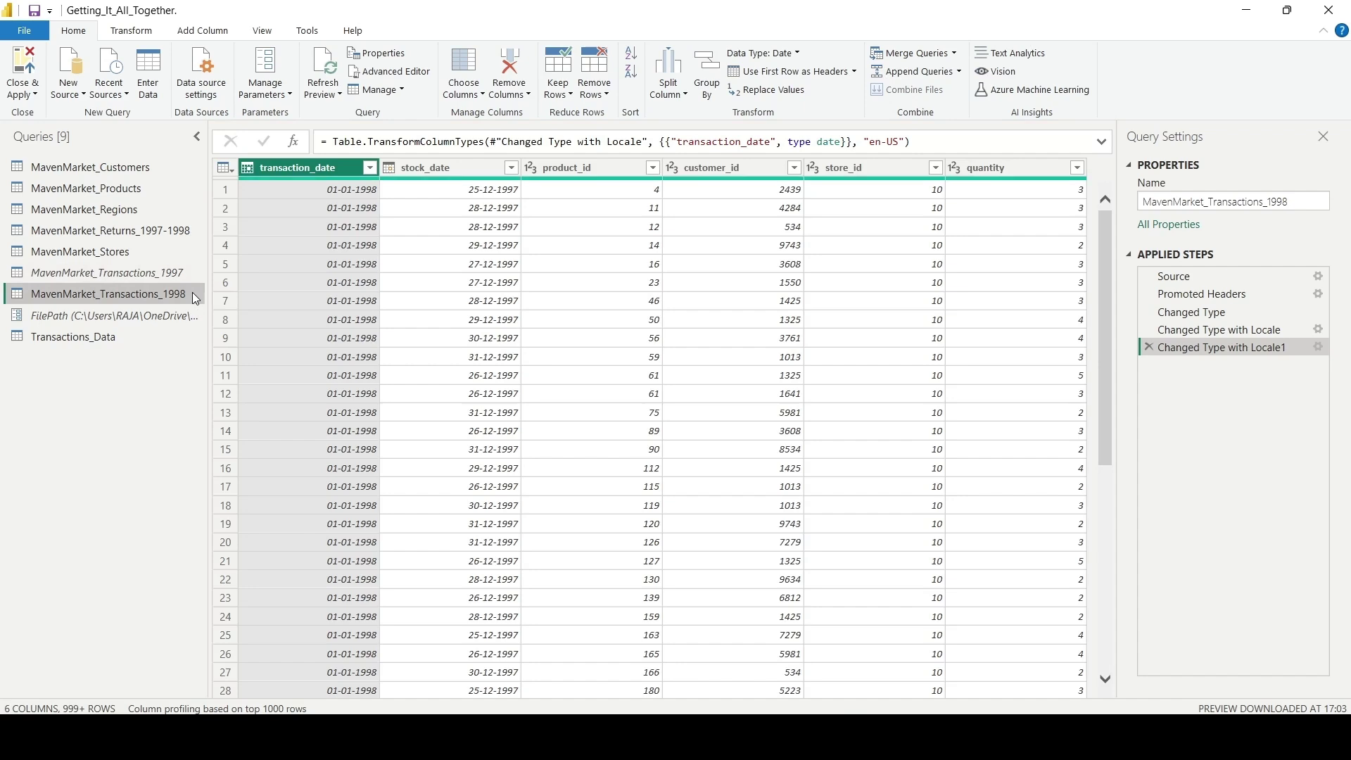
right_click(192, 293)
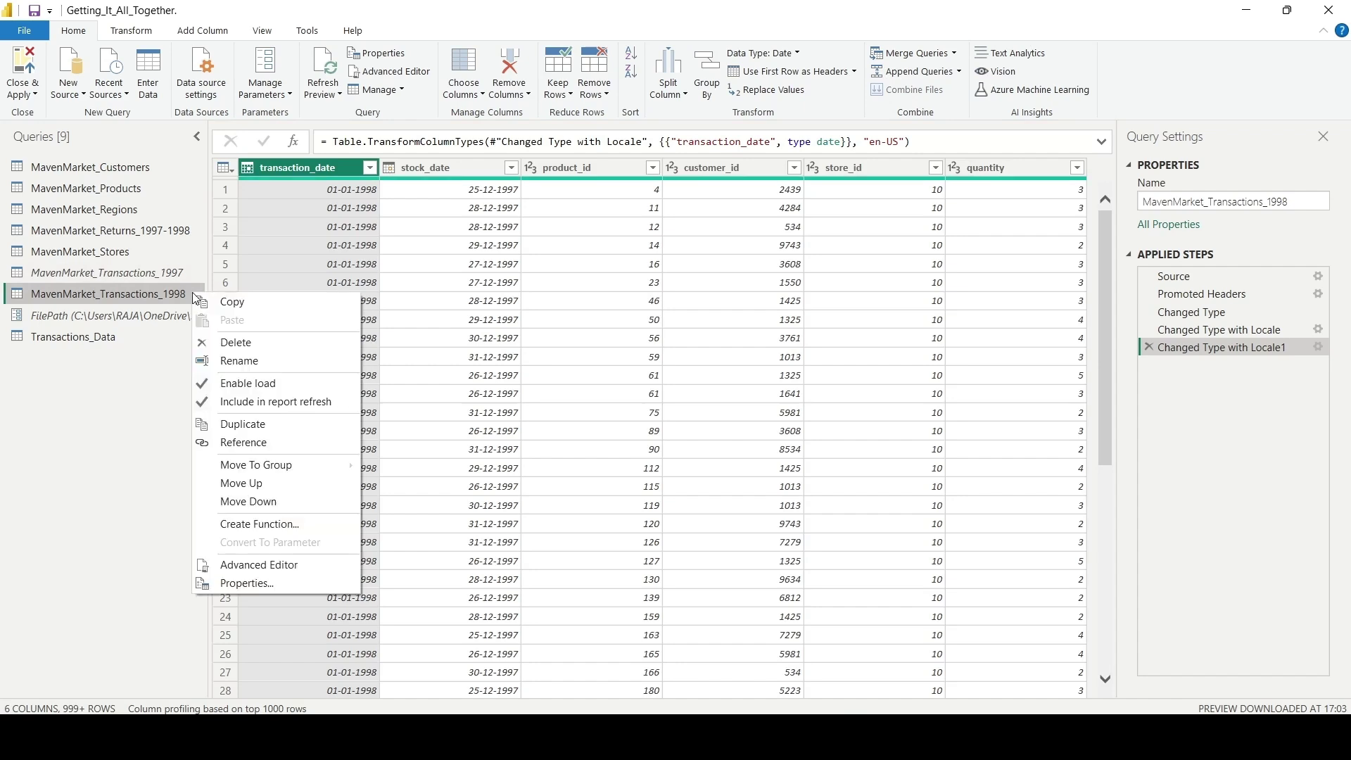
left_click(281, 388)
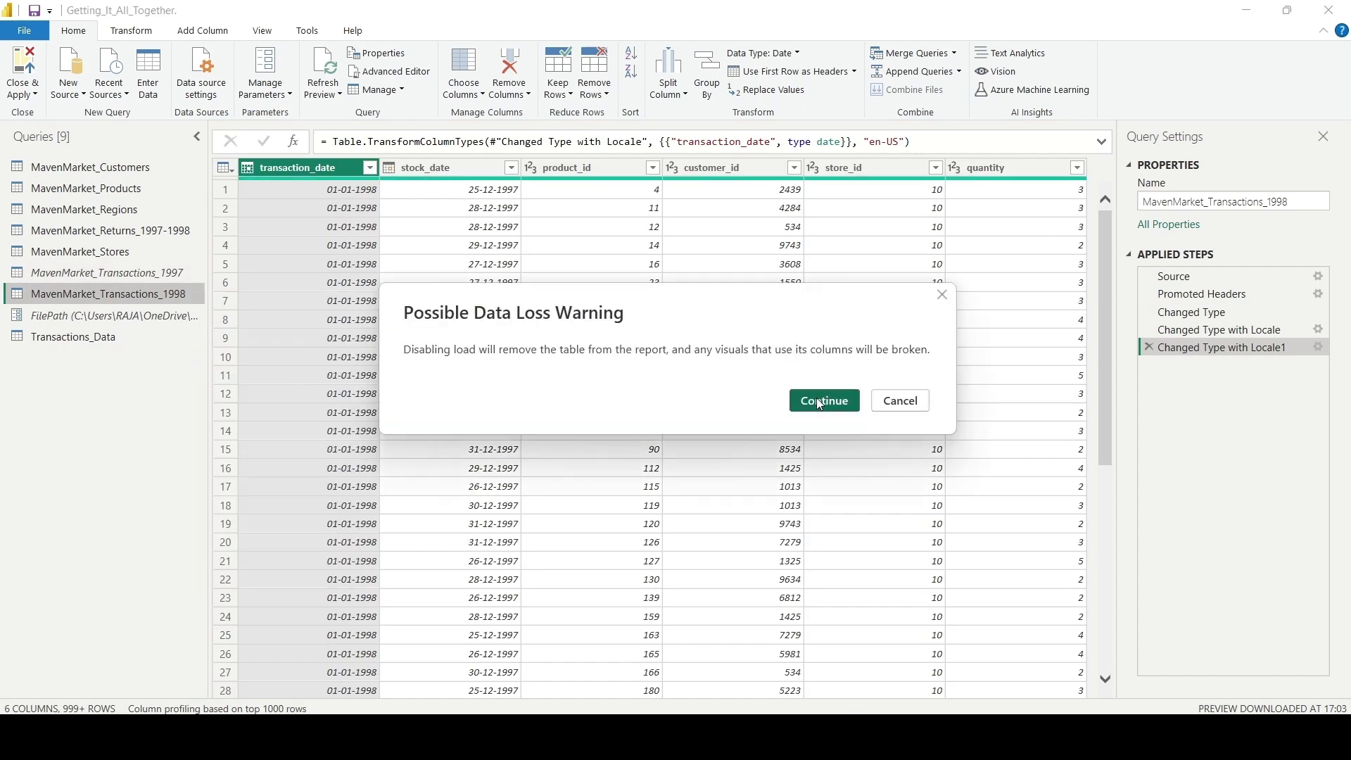
left_click(818, 402)
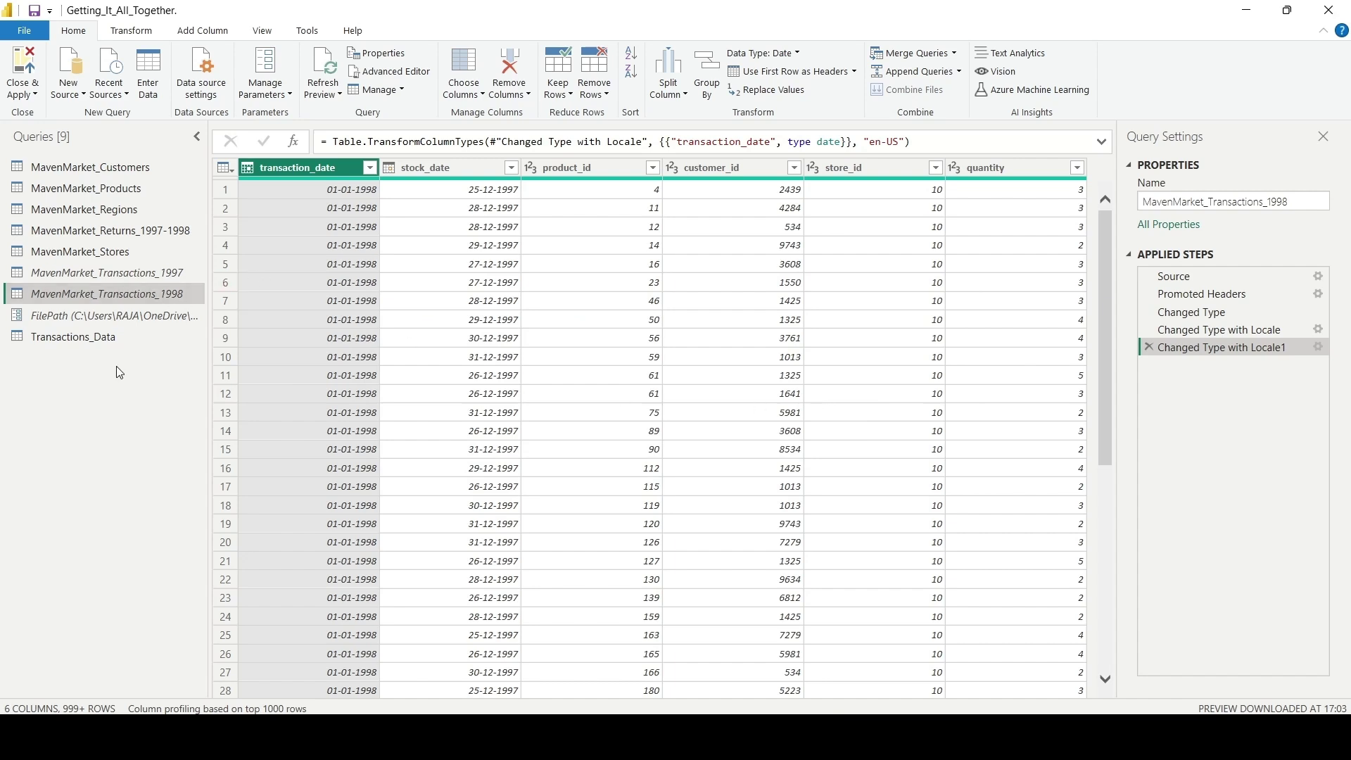
Step: Apply all query changes, close Power Query Editor to return to the report, and save the Getting_It_All_Together file
left_click(36, 96)
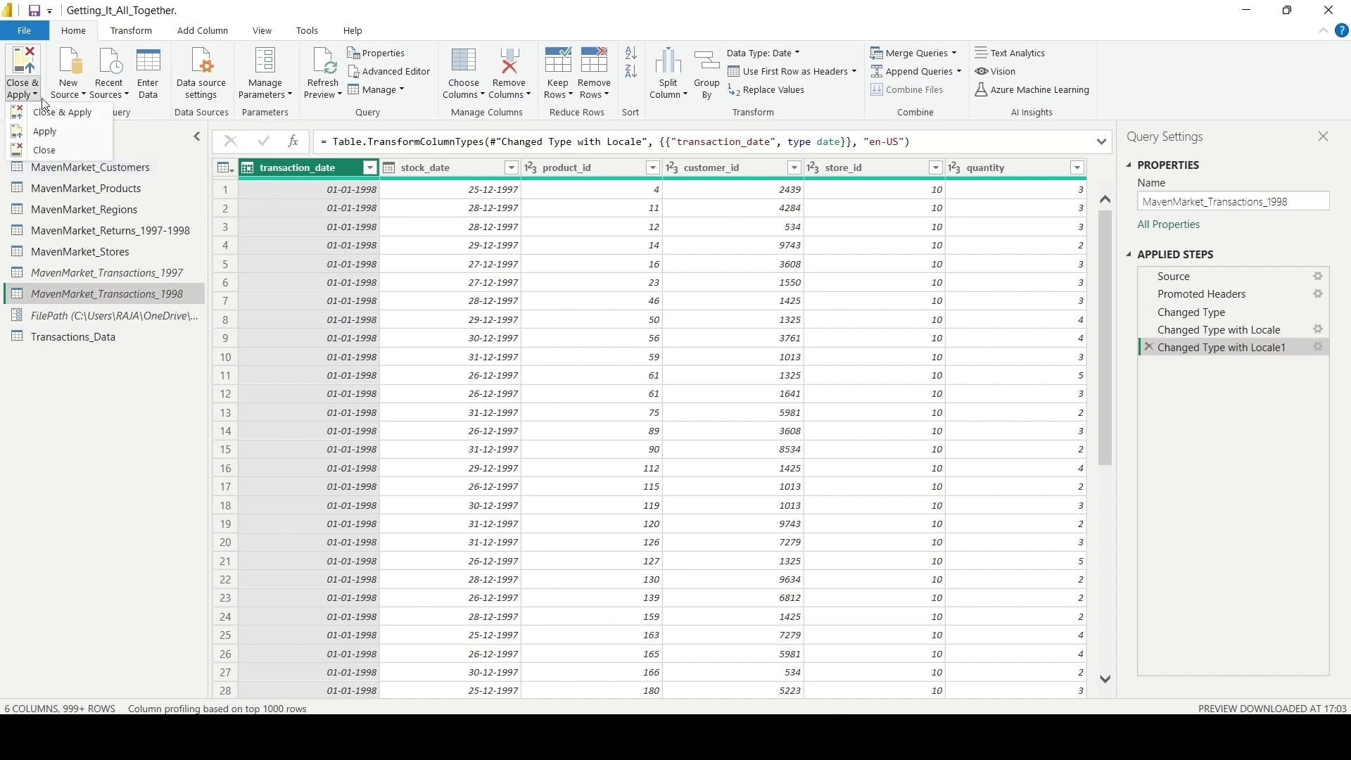
left_click(58, 113)
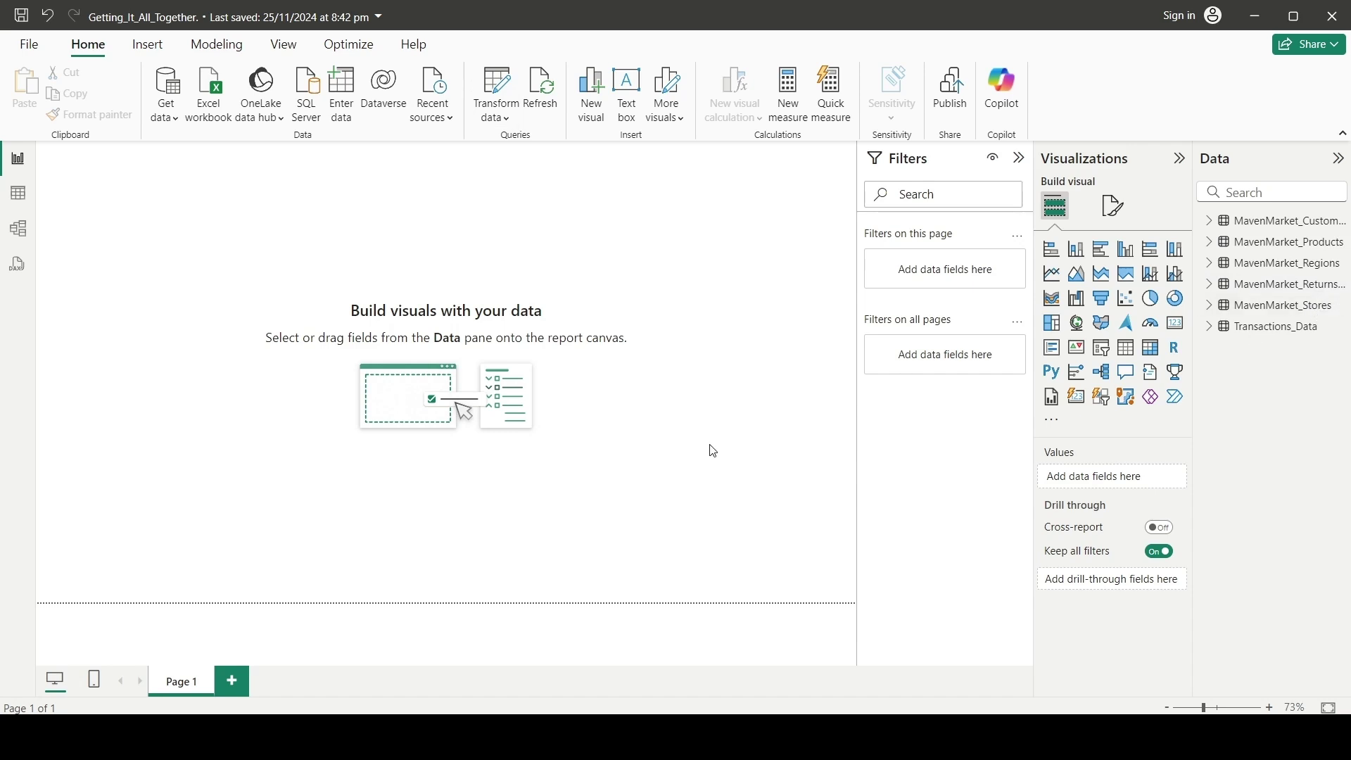
key("ctrl+s")
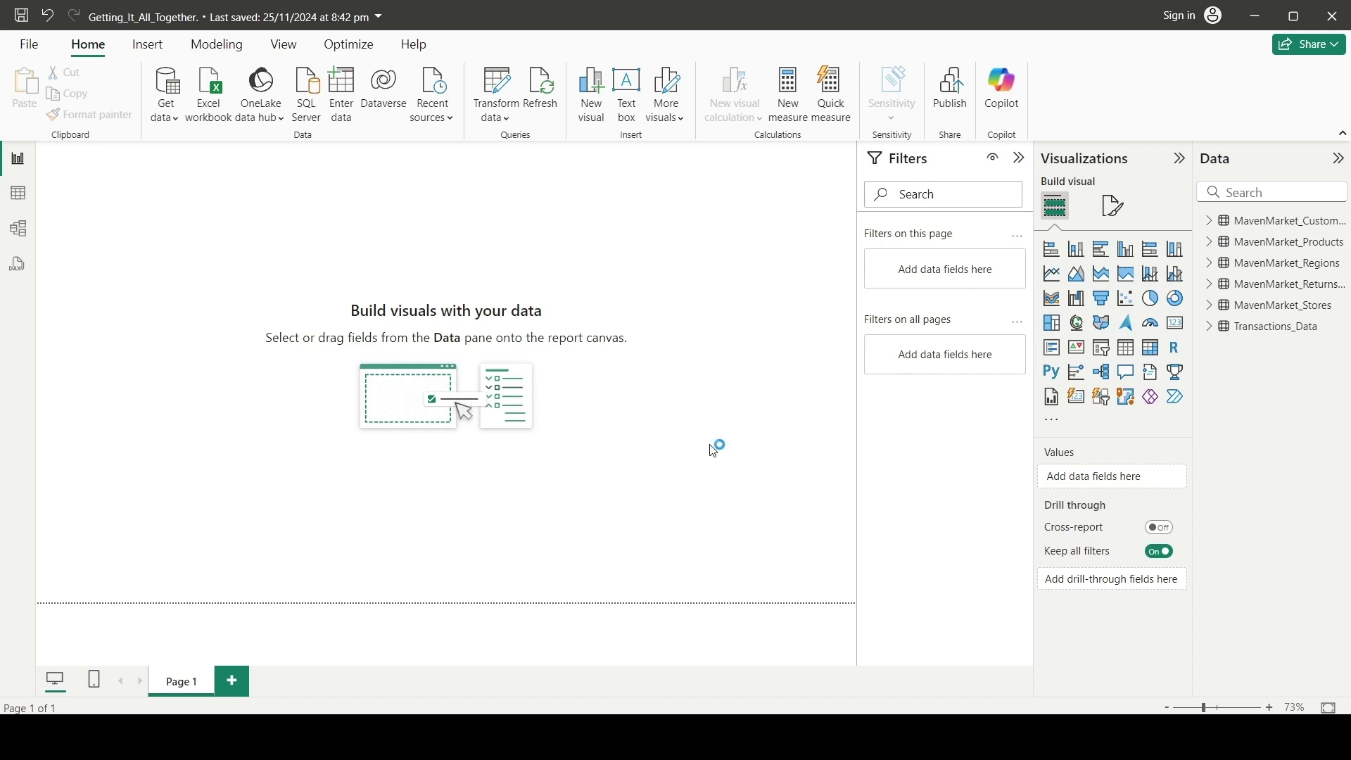